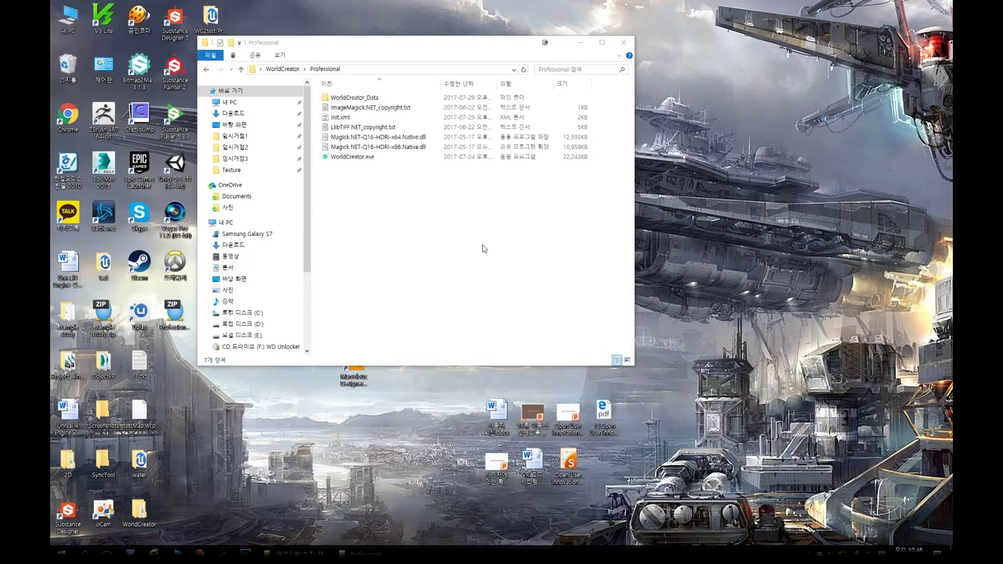
# - Launch World Creator from the Professional folder and start creating a new project
pyautogui.moveTo(371, 219); pyautogui.dragTo(377, 197)
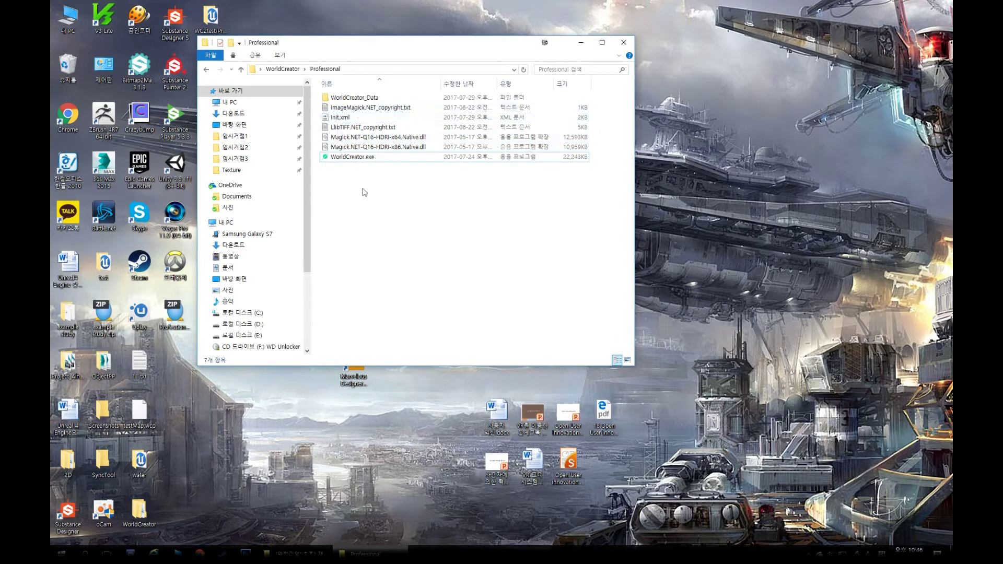
pyautogui.doubleClick(363, 157)
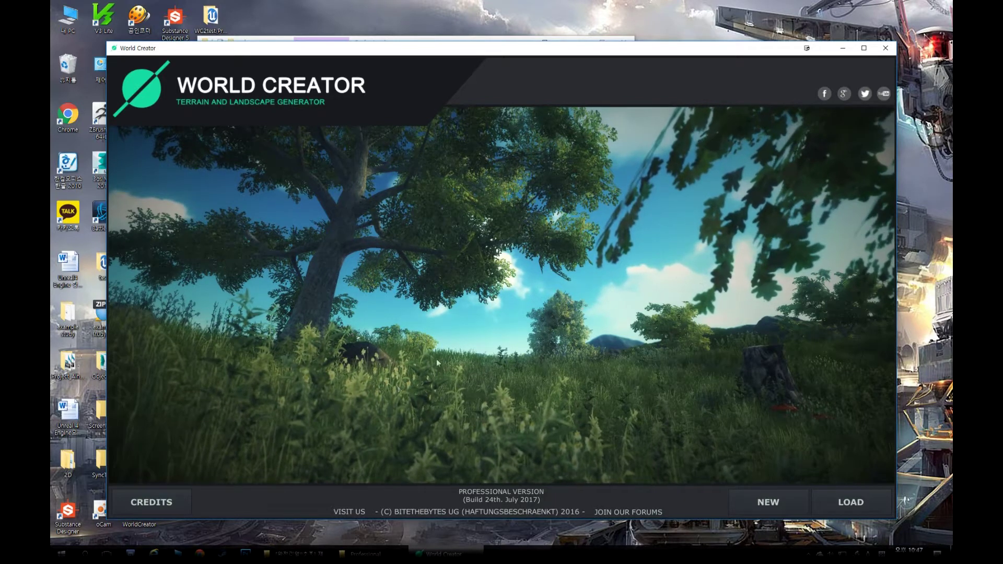
pyautogui.click(781, 504)
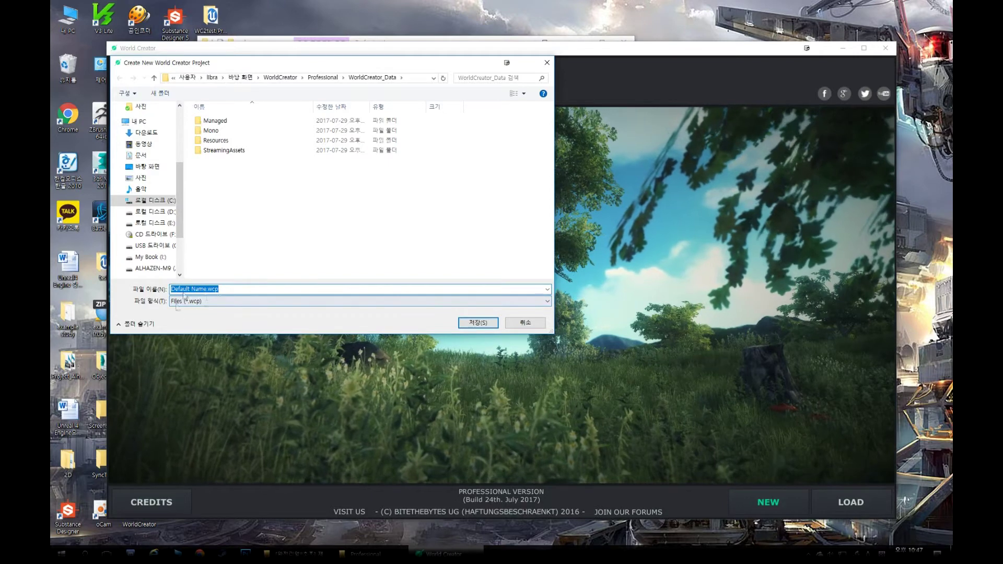
# - Try to save the new project file on the desktop under the name Test
pyautogui.moveTo(181, 217); pyautogui.dragTo(181, 166)
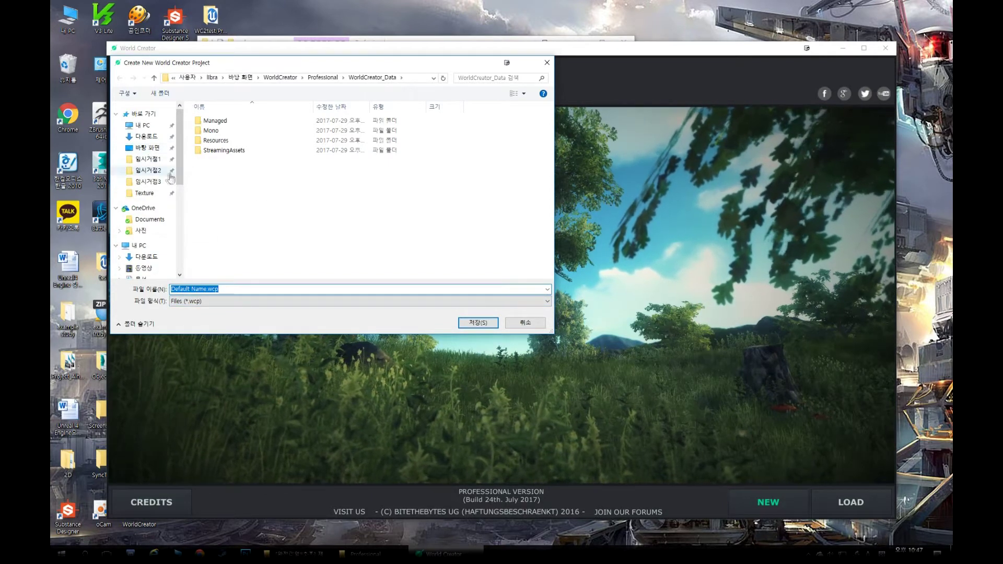
pyautogui.click(147, 148)
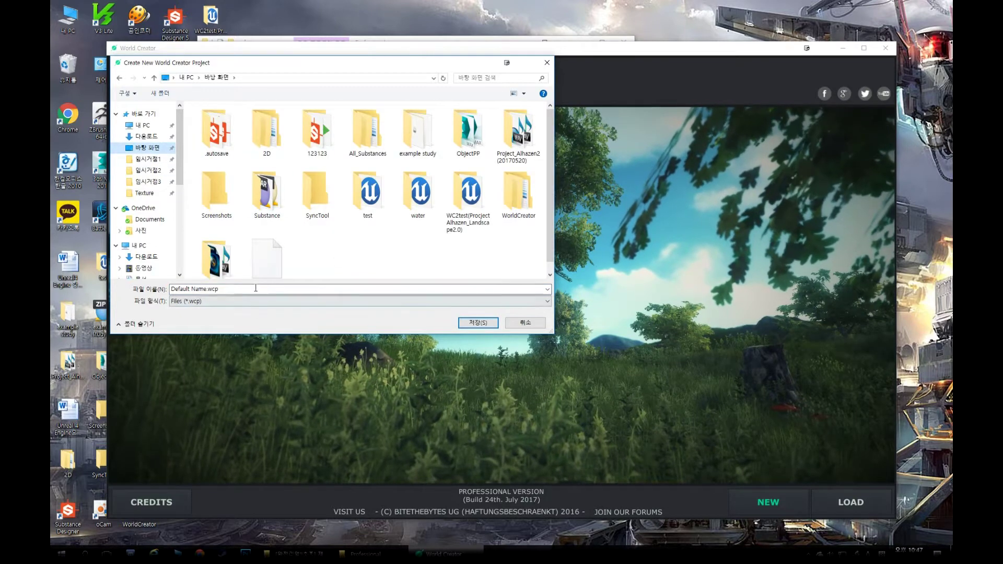
pyautogui.moveTo(255, 289); pyautogui.dragTo(65, 287)
pyautogui.write('Test')
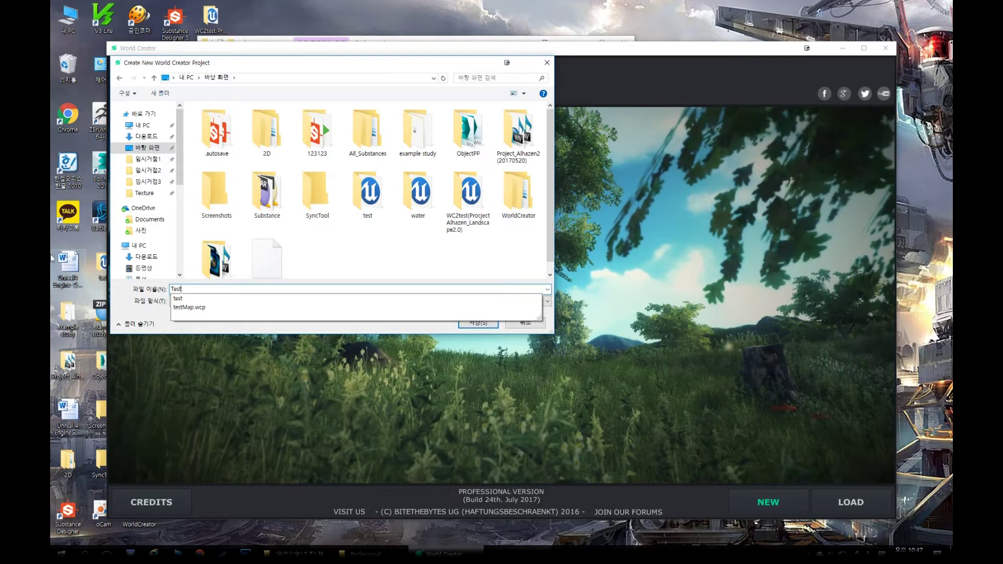
pyautogui.click(478, 288)
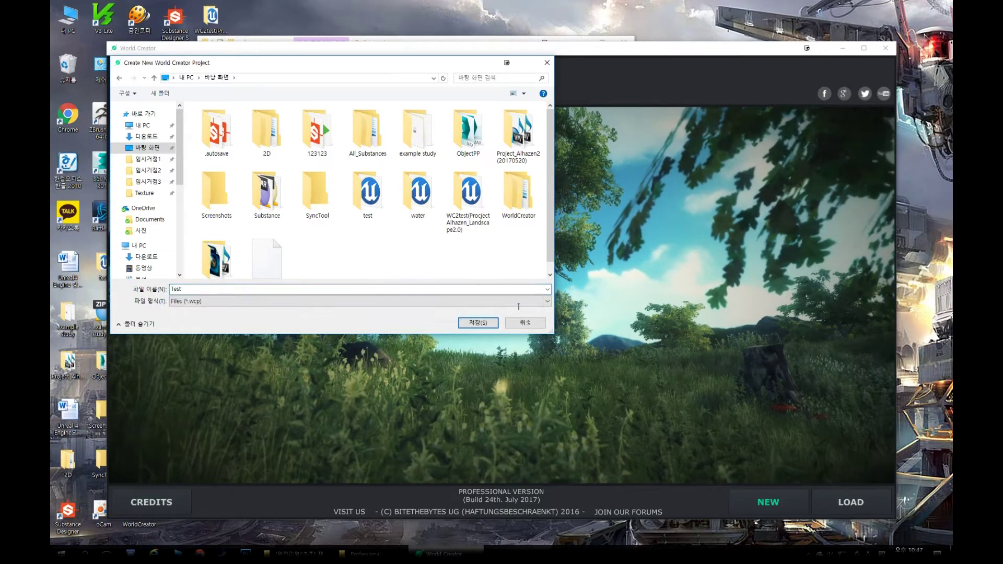
pyautogui.click(478, 322)
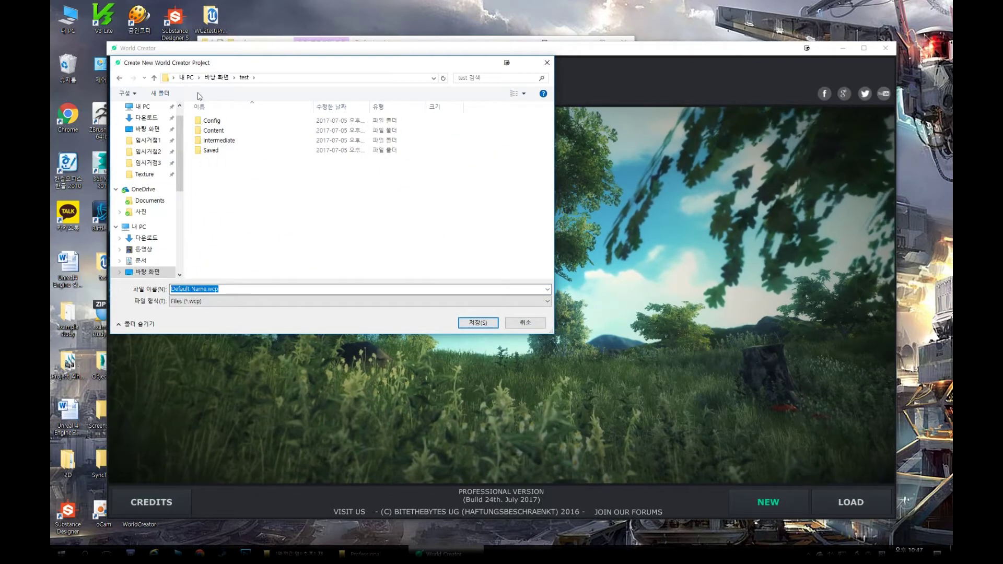
pyautogui.click(216, 77)
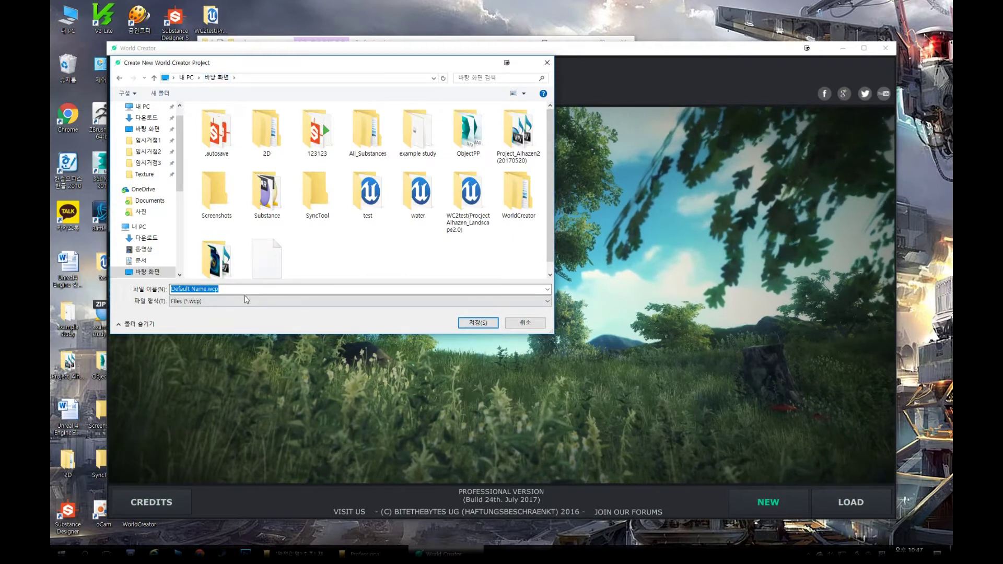
pyautogui.press('Escape')
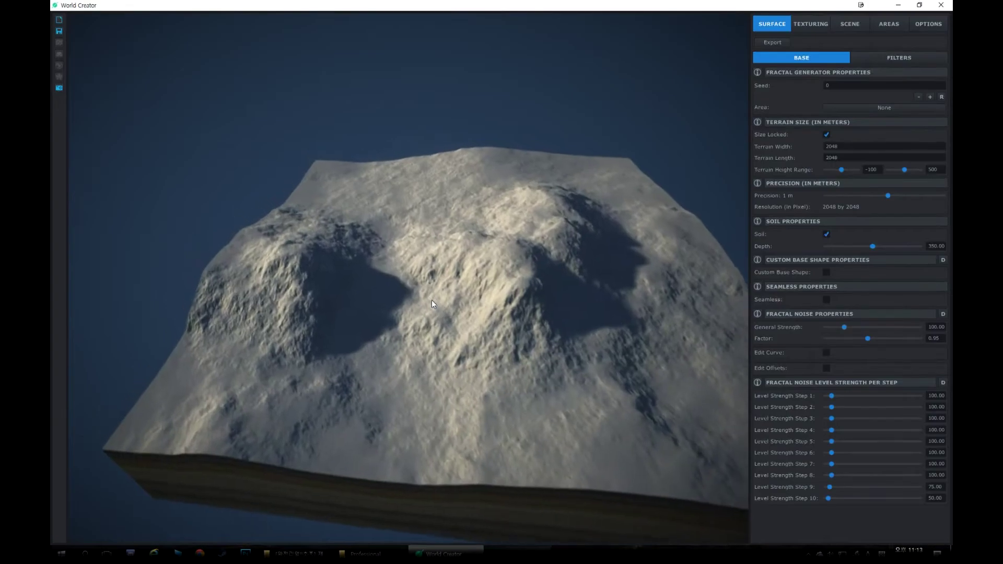
# - Examine the default terrain from several distances and viewing angles
pyautogui.scroll(8, 431, 300)
pyautogui.scroll(-4, 466, 297)
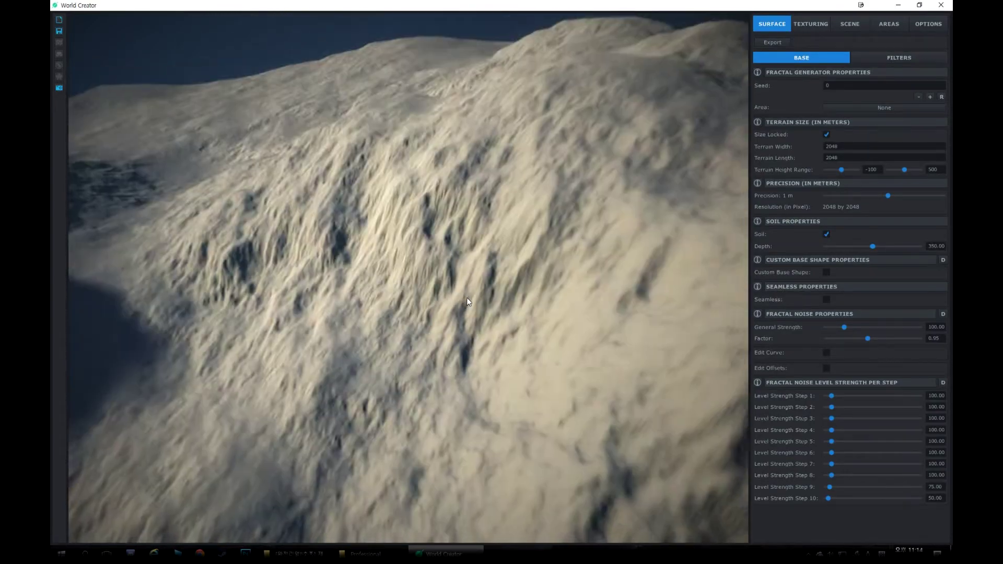
pyautogui.scroll(-8, 466, 298)
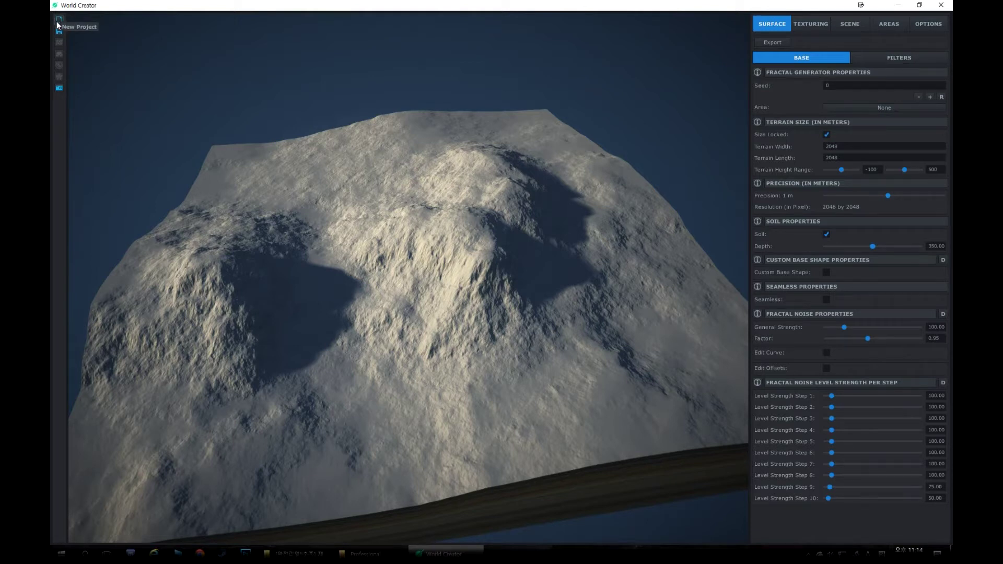
pyautogui.click(58, 65)
pyautogui.click(59, 66)
pyautogui.scroll(2, 527, 78)
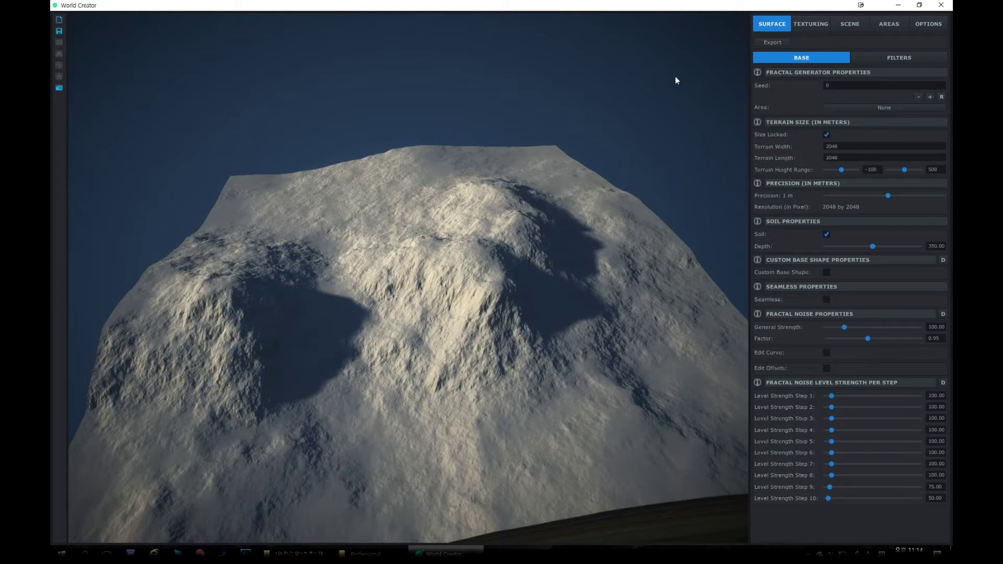
pyautogui.scroll(-3, 515, 123)
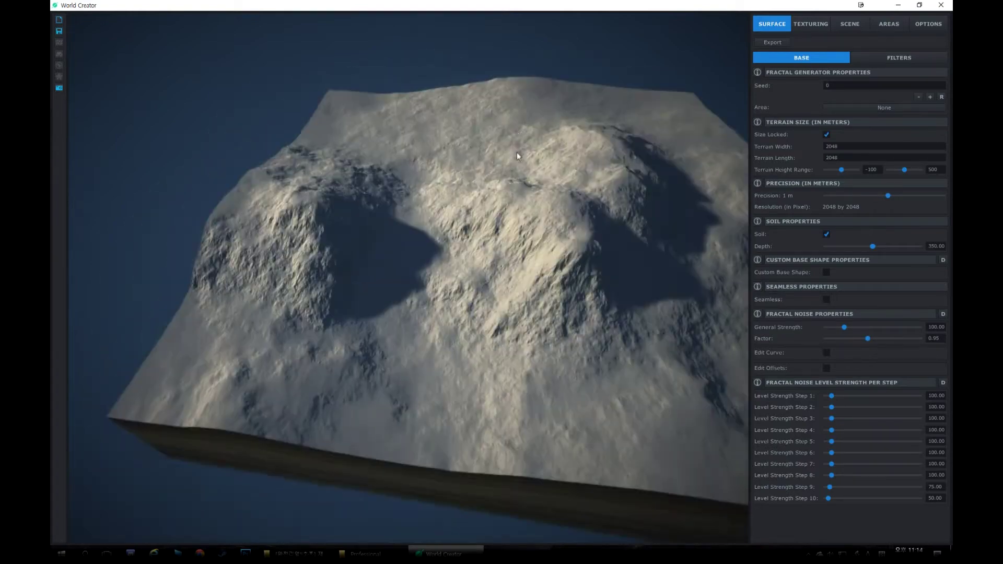
pyautogui.moveTo(450, 263); pyautogui.dragTo(484, 230, button='right')
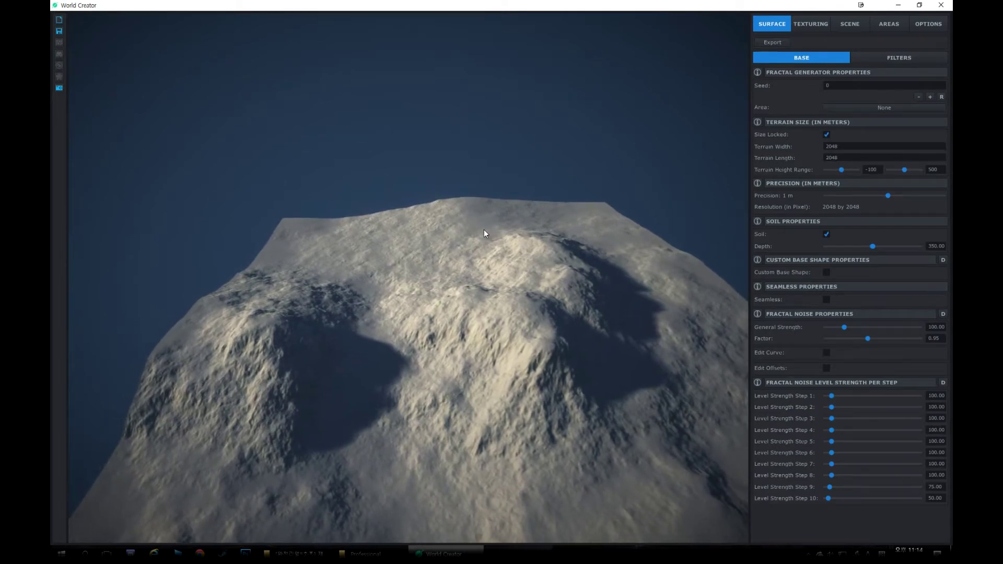
pyautogui.scroll(2, 483, 230)
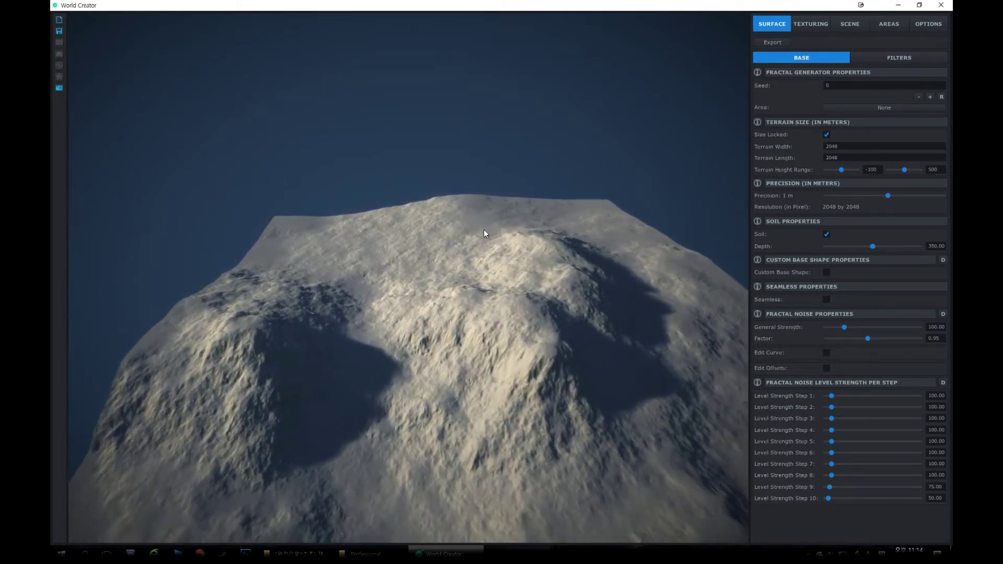
pyautogui.moveTo(484, 230); pyautogui.dragTo(495, 217, button='right')
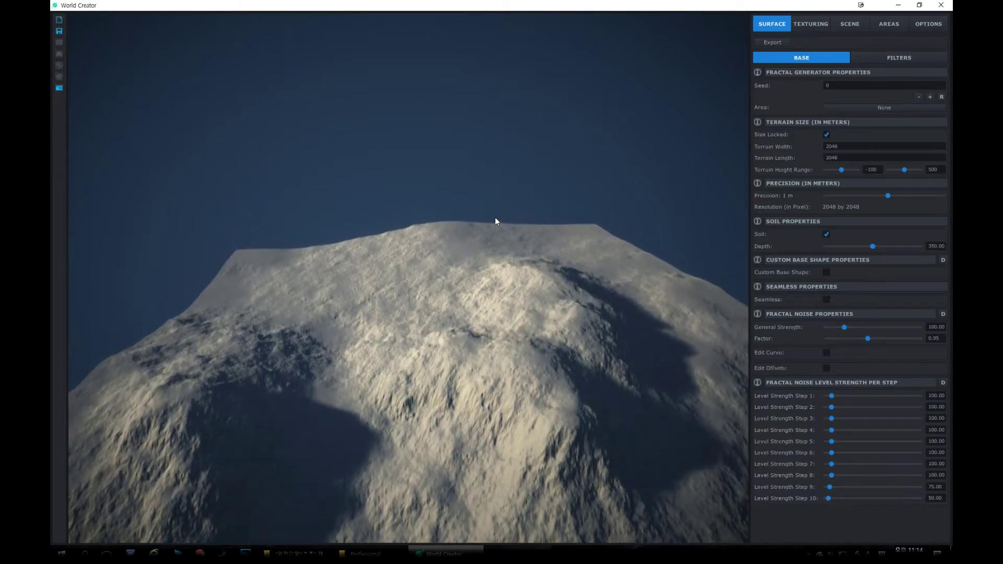
pyautogui.moveTo(495, 219)
pyautogui.mouseDown(button='right')
pyautogui.moveTo(665, 233)
pyautogui.moveTo(485, 233)
pyautogui.mouseUp(button='right')
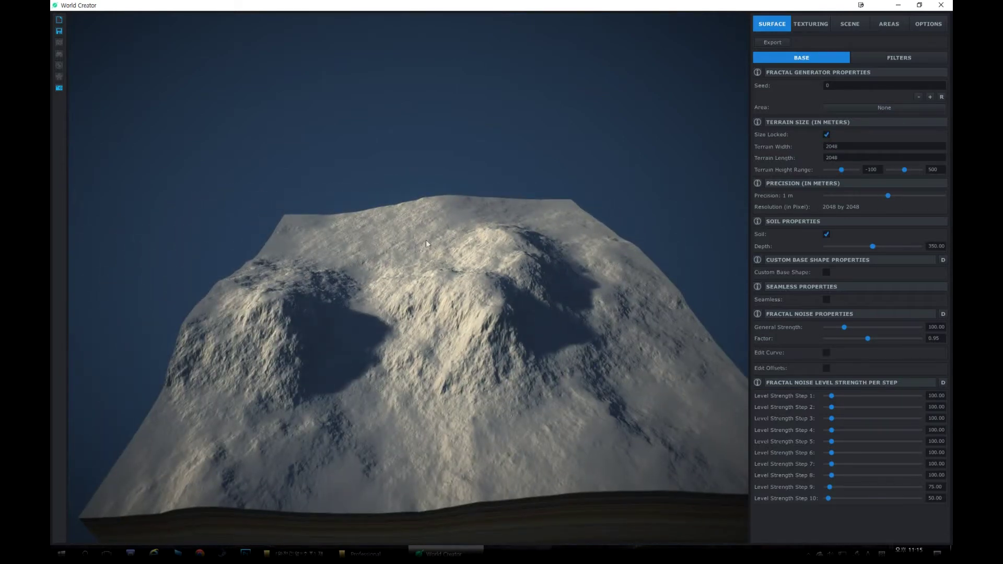
pyautogui.moveTo(425, 240)
pyautogui.mouseDown(button='right')
pyautogui.moveTo(418, 280)
pyautogui.moveTo(437, 231)
pyautogui.moveTo(329, 280)
pyautogui.moveTo(544, 277)
pyautogui.moveTo(334, 310)
pyautogui.moveTo(544, 258)
pyautogui.moveTo(319, 312)
pyautogui.moveTo(441, 263)
pyautogui.moveTo(436, 256)
pyautogui.mouseUp(button='right')
pyautogui.moveTo(588, 211)
pyautogui.mouseDown(button='right')
pyautogui.moveTo(570, 224)
pyautogui.moveTo(483, 215)
pyautogui.moveTo(594, 212)
pyautogui.mouseUp(button='right')
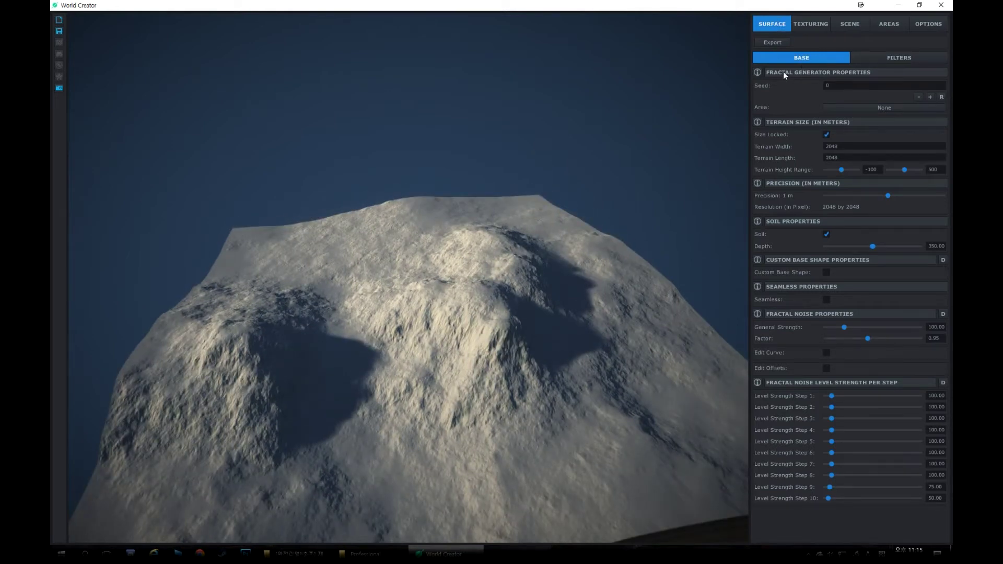
pyautogui.moveTo(577, 145); pyautogui.dragTo(570, 179, button='right')
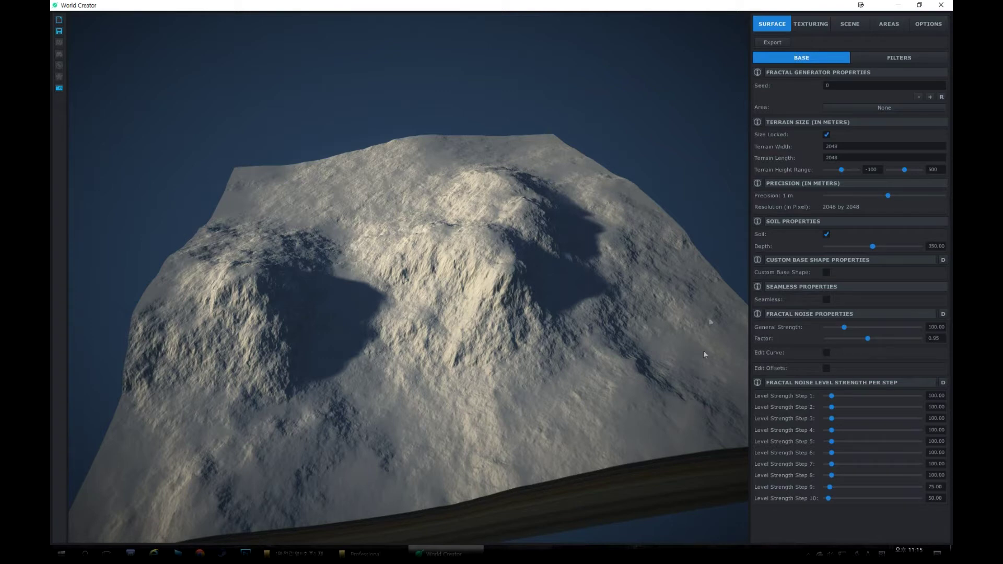
# - Add a new area on the terrain and delete it again
pyautogui.click(888, 24)
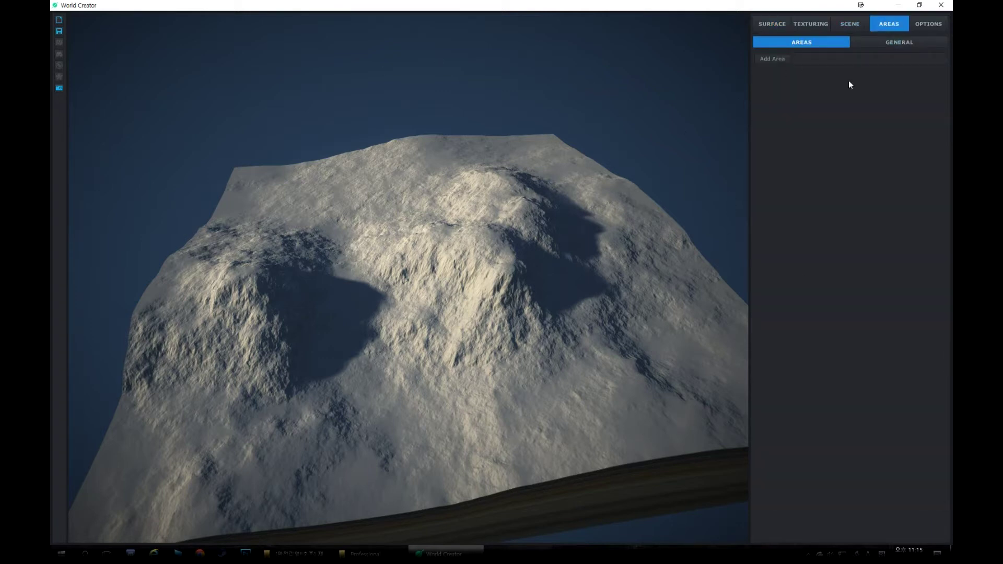
pyautogui.click(775, 59)
pyautogui.moveTo(486, 264)
pyautogui.mouseDown()
pyautogui.moveTo(374, 354)
pyautogui.moveTo(628, 313)
pyautogui.moveTo(418, 323)
pyautogui.moveTo(522, 219)
pyautogui.moveTo(548, 345)
pyautogui.moveTo(490, 180)
pyautogui.moveTo(575, 266)
pyautogui.moveTo(327, 300)
pyautogui.moveTo(635, 260)
pyautogui.moveTo(440, 340)
pyautogui.moveTo(491, 278)
pyautogui.mouseUp()
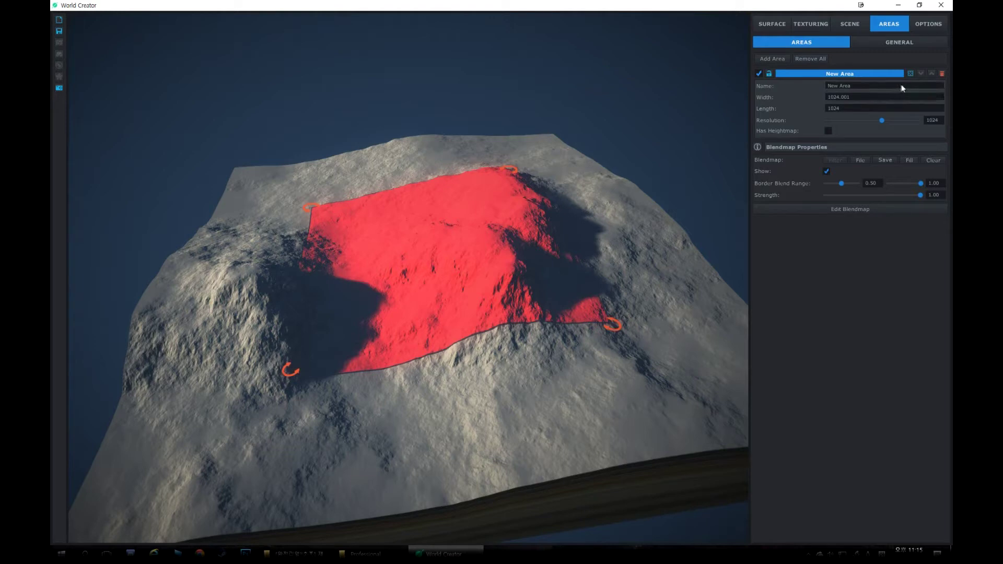
pyautogui.click(941, 73)
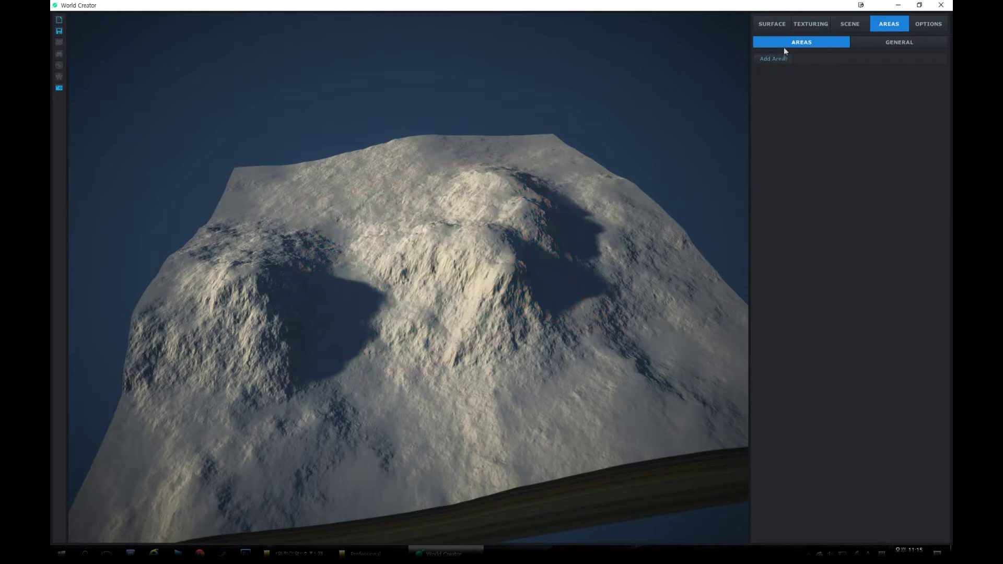
# - Review the terrain's surface base settings, the surface filter layers and the texture layers
pyautogui.click(772, 26)
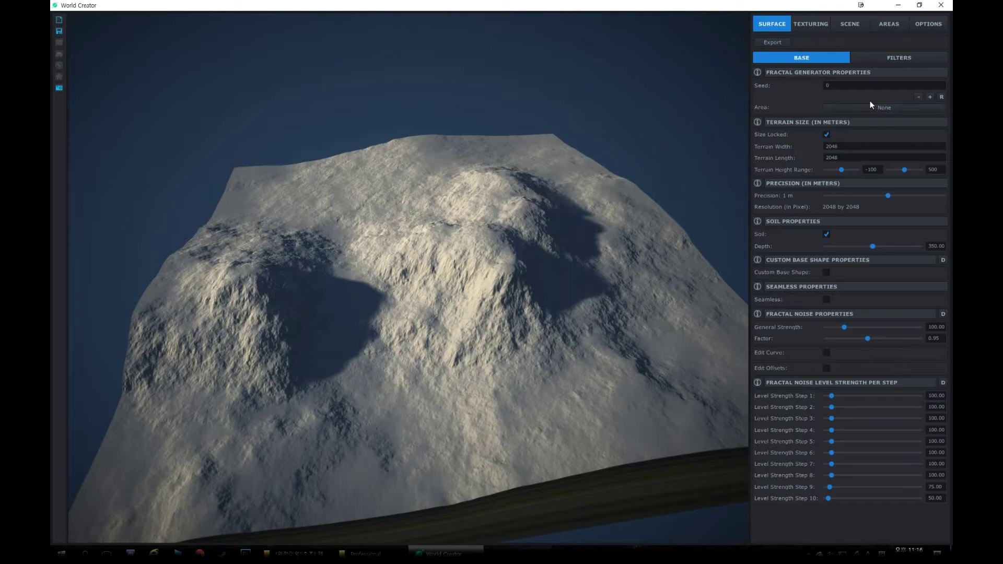
pyautogui.click(882, 60)
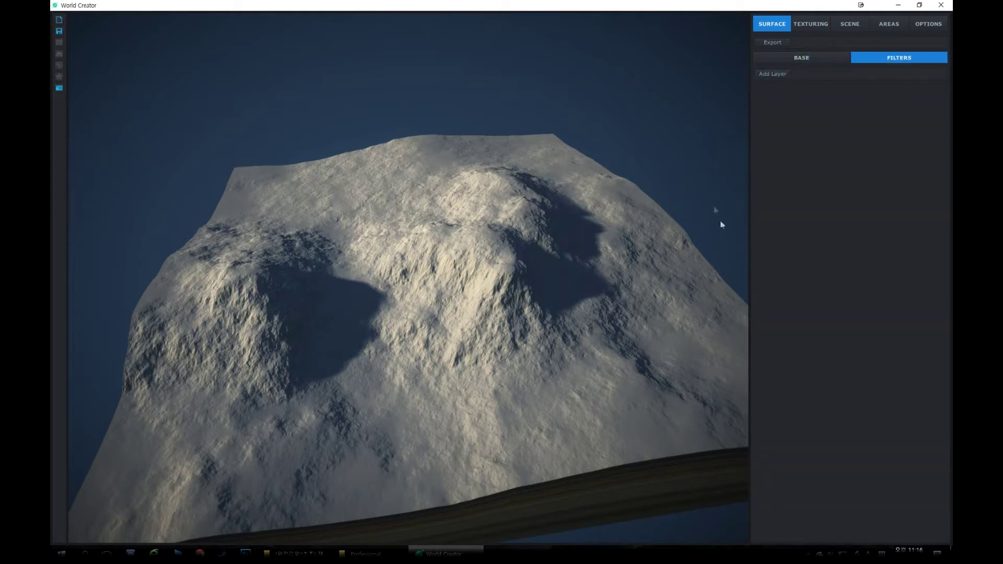
pyautogui.click(819, 23)
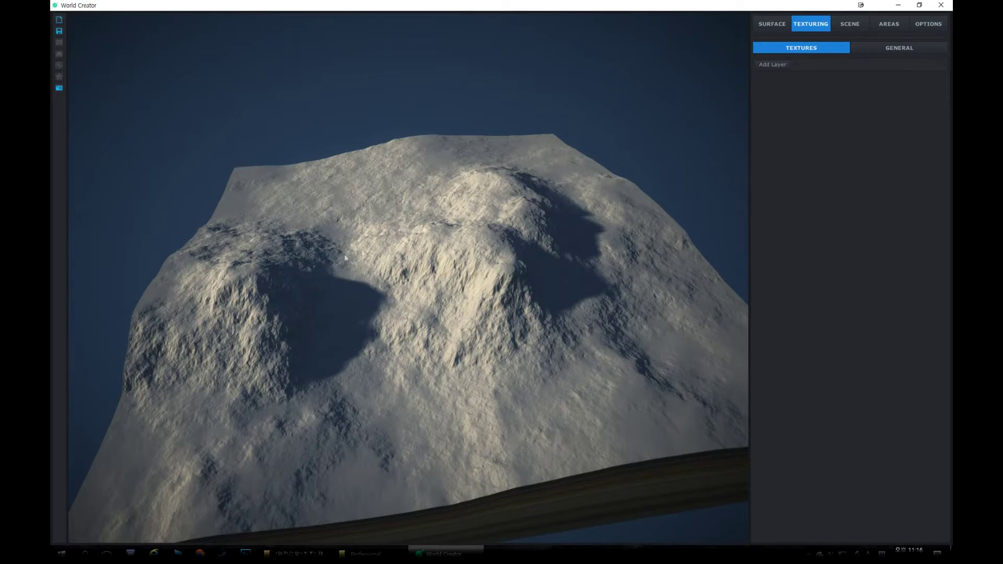
# - Review the scene settings for objects, details, ocean, weather and sky
pyautogui.click(865, 27)
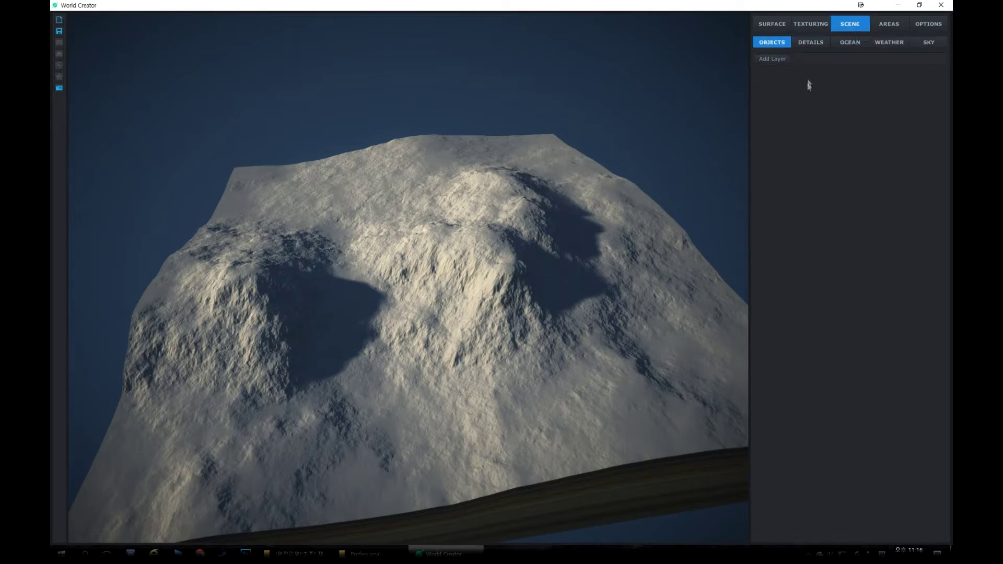
pyautogui.click(811, 46)
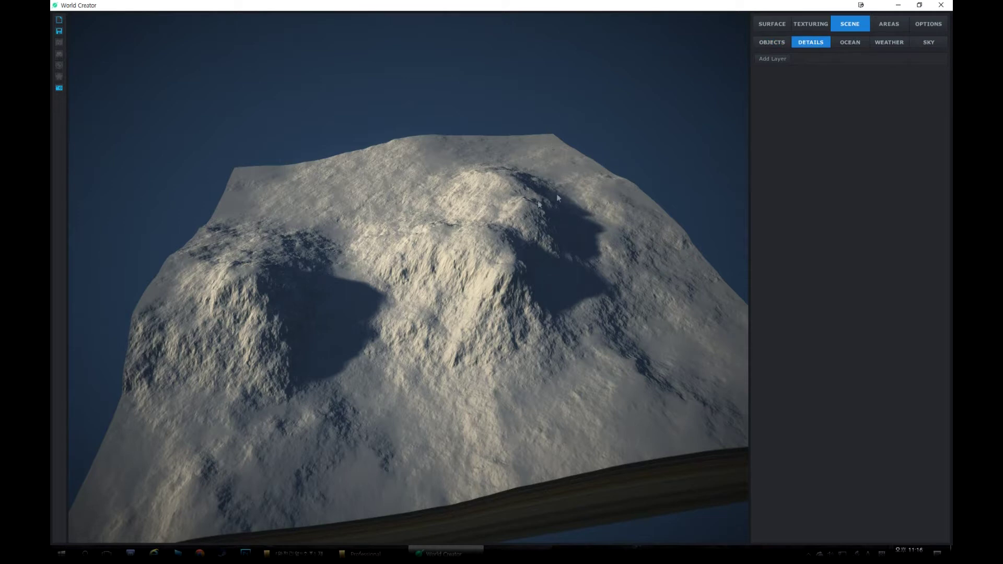
pyautogui.click(853, 44)
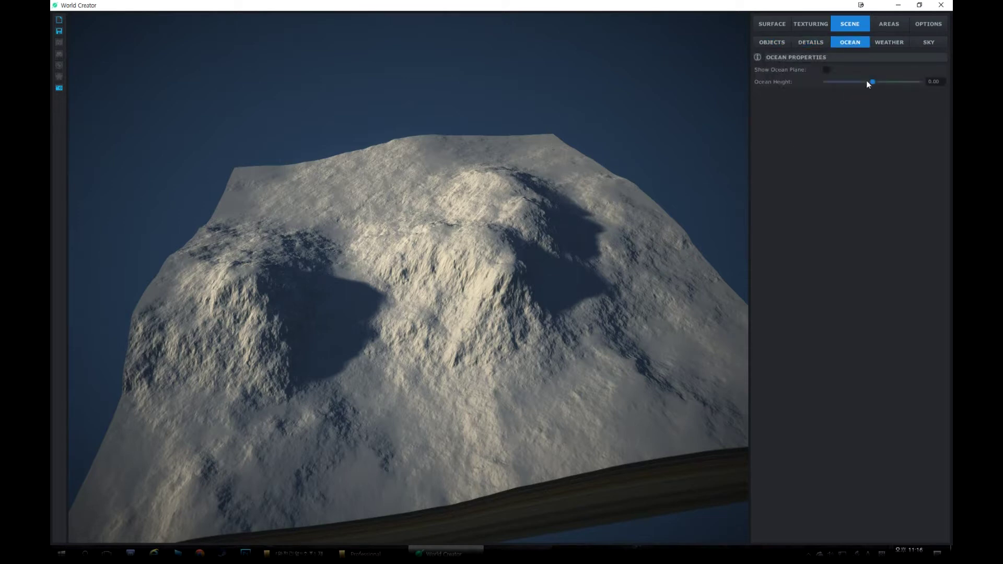
pyautogui.click(901, 40)
pyautogui.click(921, 45)
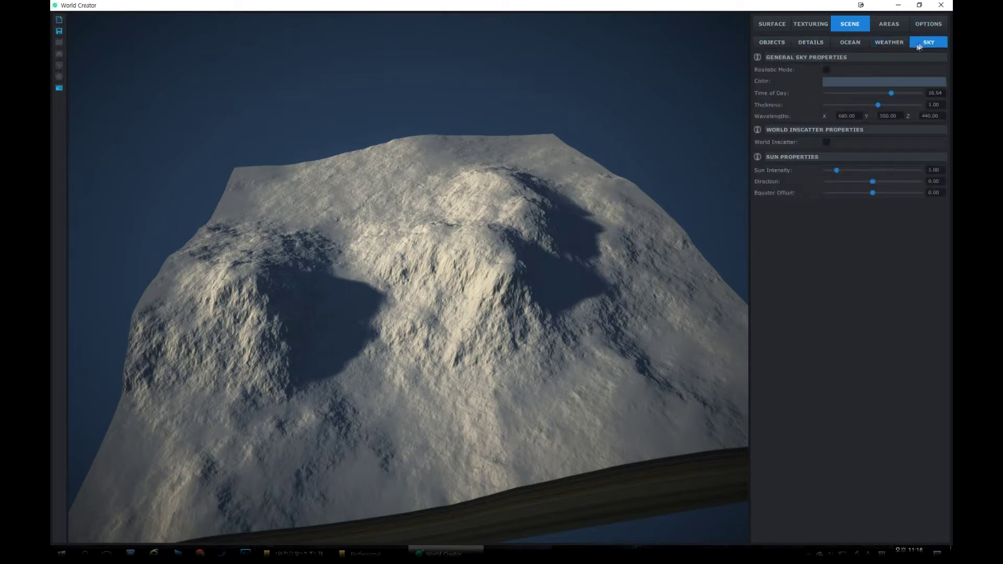
pyautogui.click(893, 41)
pyautogui.click(918, 39)
pyautogui.click(892, 41)
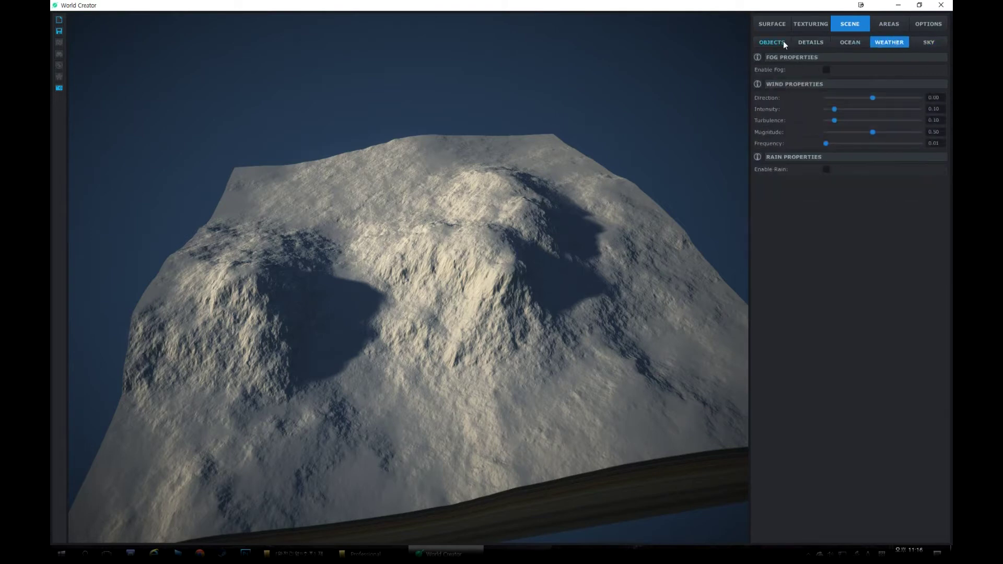
pyautogui.click(783, 42)
# - Review the program's general, graphics and camera options
pyautogui.click(940, 30)
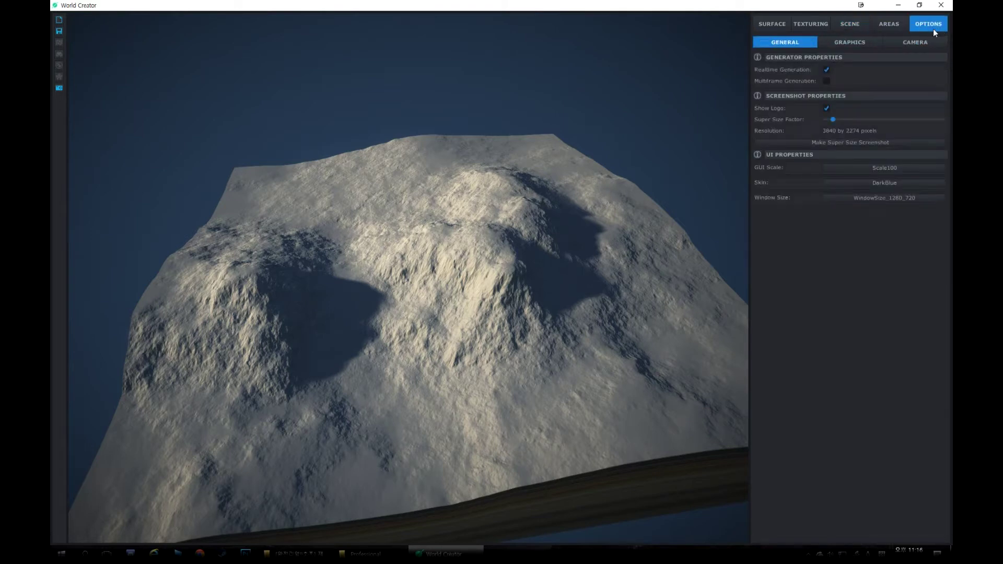
pyautogui.click(879, 45)
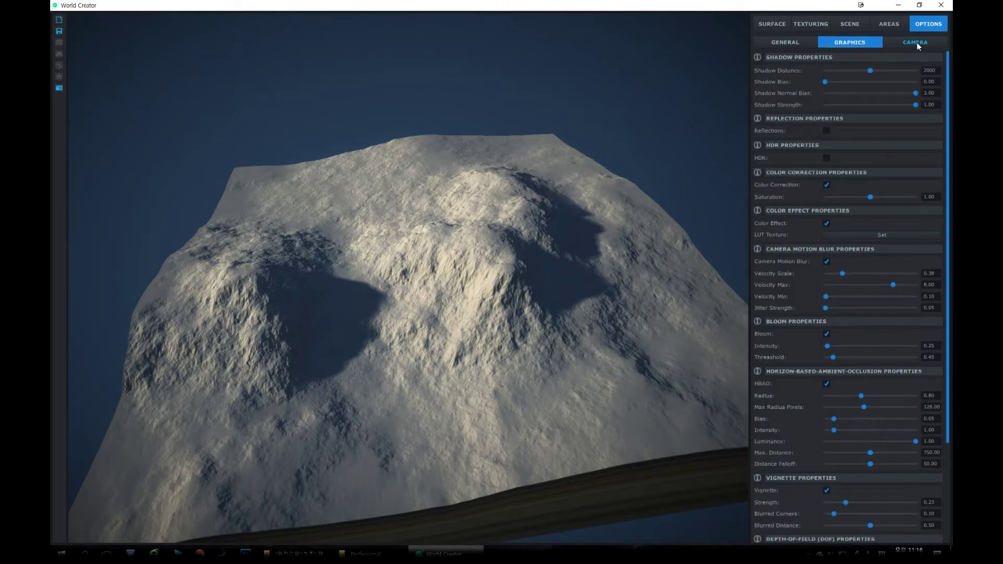
pyautogui.click(916, 44)
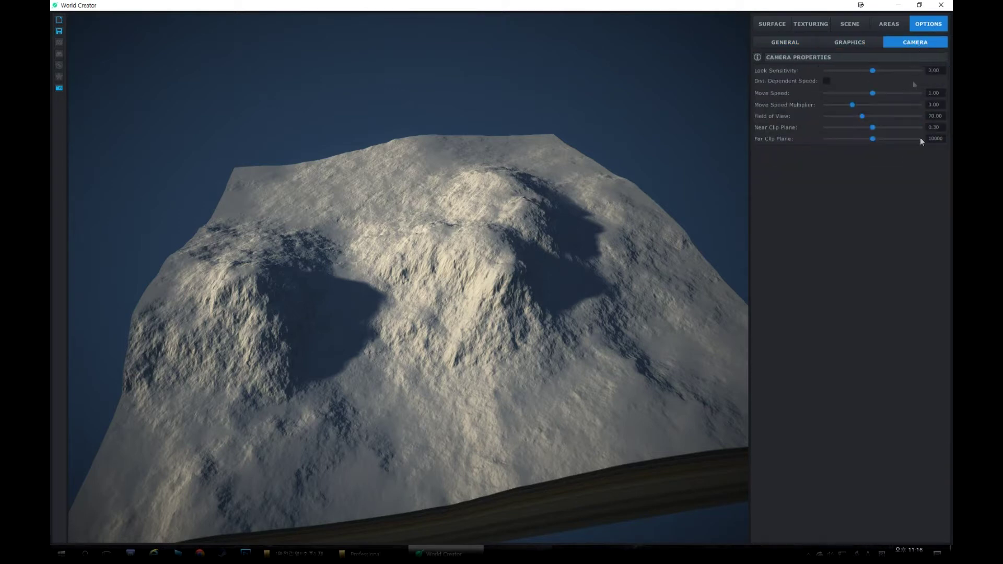
pyautogui.click(772, 44)
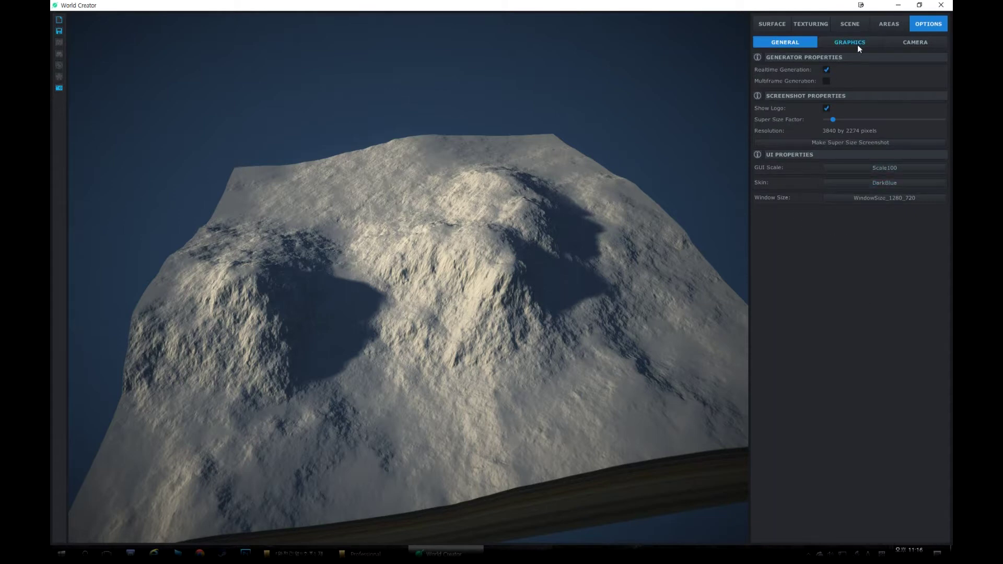
# - Try several seeds for the fractal generator in the surface base settings and return the seed to 0
pyautogui.click(772, 24)
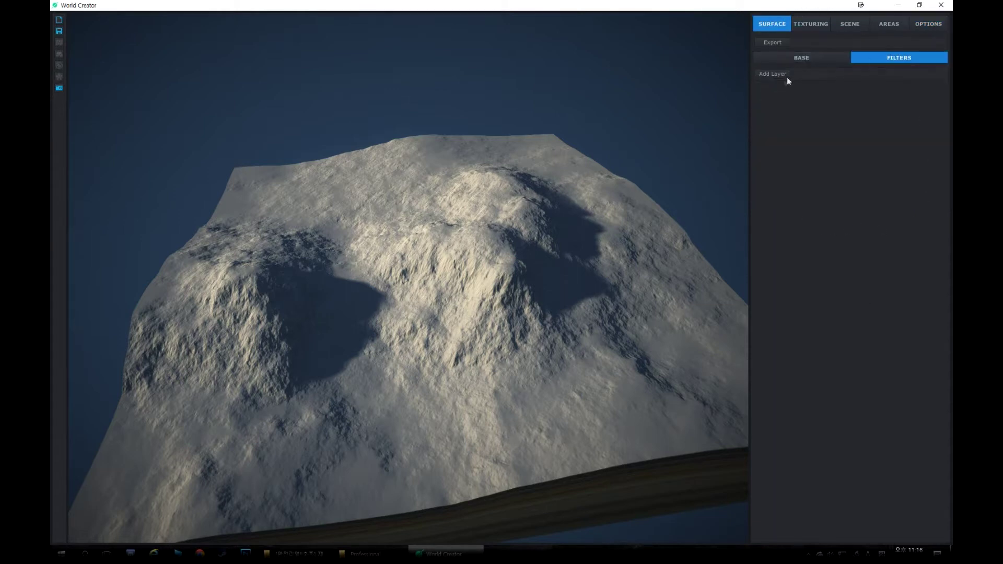
pyautogui.click(792, 59)
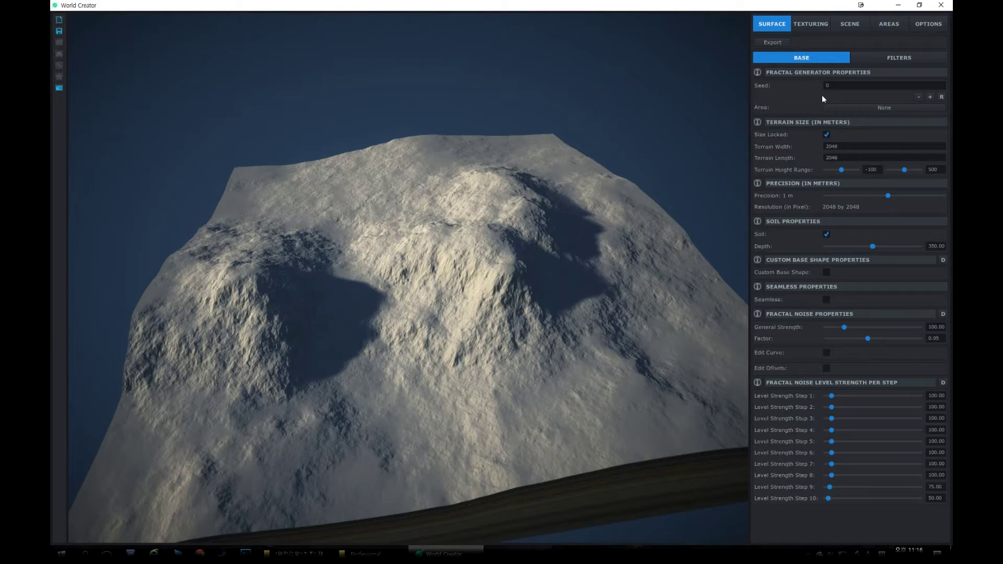
pyautogui.click(931, 97)
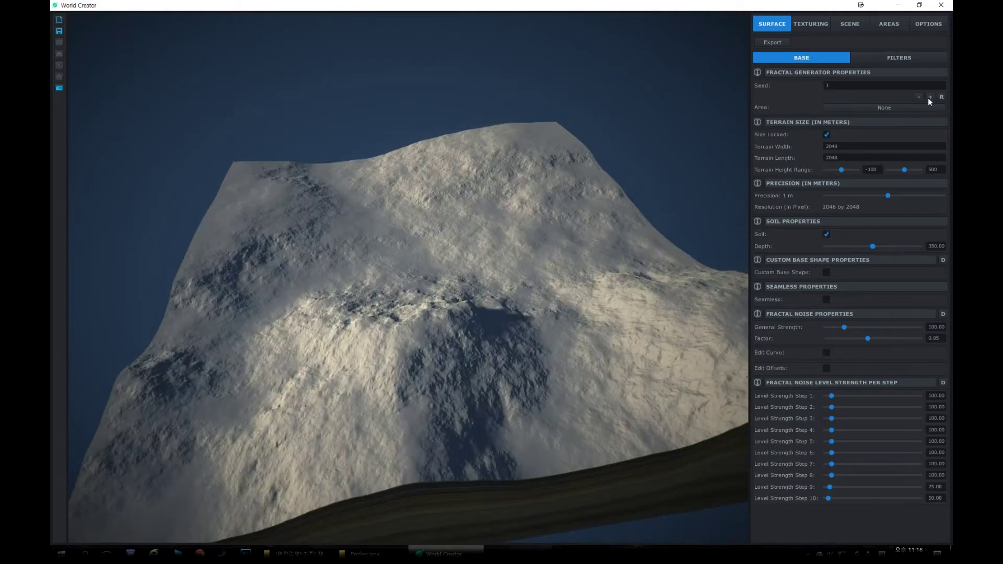
pyautogui.click(929, 97)
pyautogui.click(929, 98)
pyautogui.click(929, 97)
pyautogui.click(930, 98)
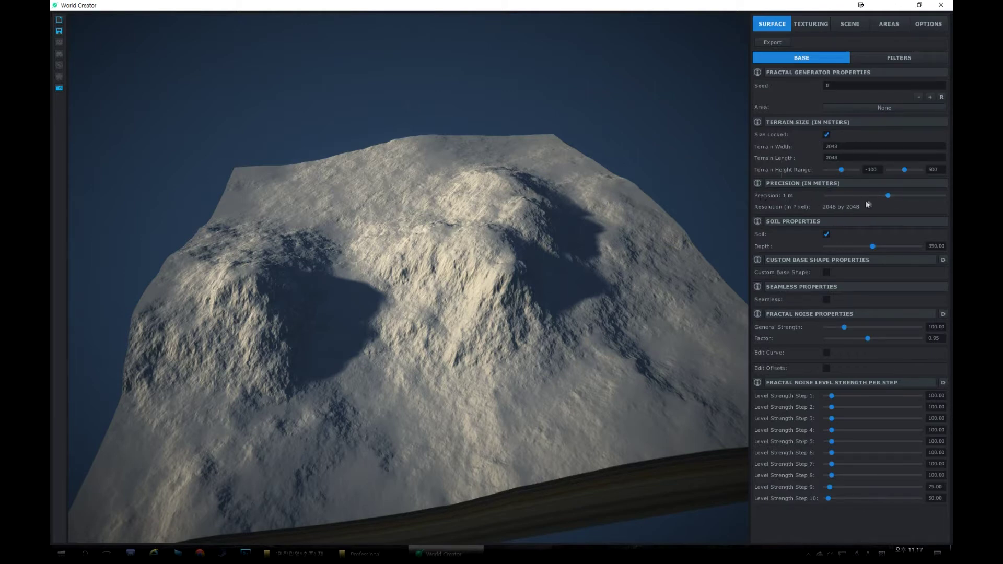
# - Coarsen the terrain precision to 32 m
pyautogui.moveTo(889, 196); pyautogui.dragTo(881, 196)
pyautogui.moveTo(883, 196)
pyautogui.mouseDown()
pyautogui.moveTo(901, 196)
pyautogui.moveTo(846, 196)
pyautogui.moveTo(891, 201)
pyautogui.mouseUp()
pyautogui.moveTo(887, 196); pyautogui.dragTo(854, 195)
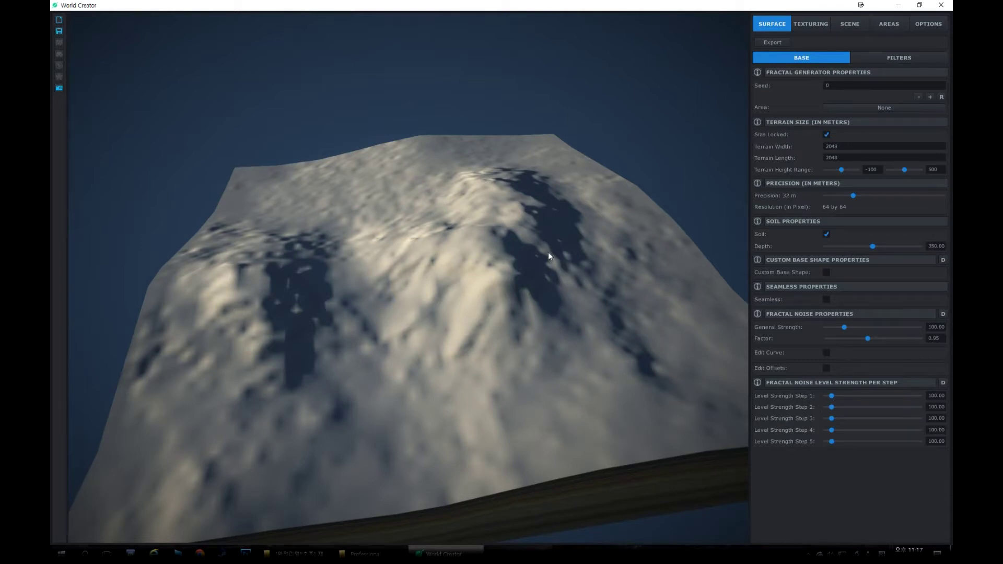
# - Set the fractal noise Level Strength Step 3 to 88.28 and the terrain precision back to 1 m
pyautogui.moveTo(835, 419)
pyautogui.mouseDown()
pyautogui.moveTo(867, 418)
pyautogui.moveTo(832, 423)
pyautogui.mouseUp()
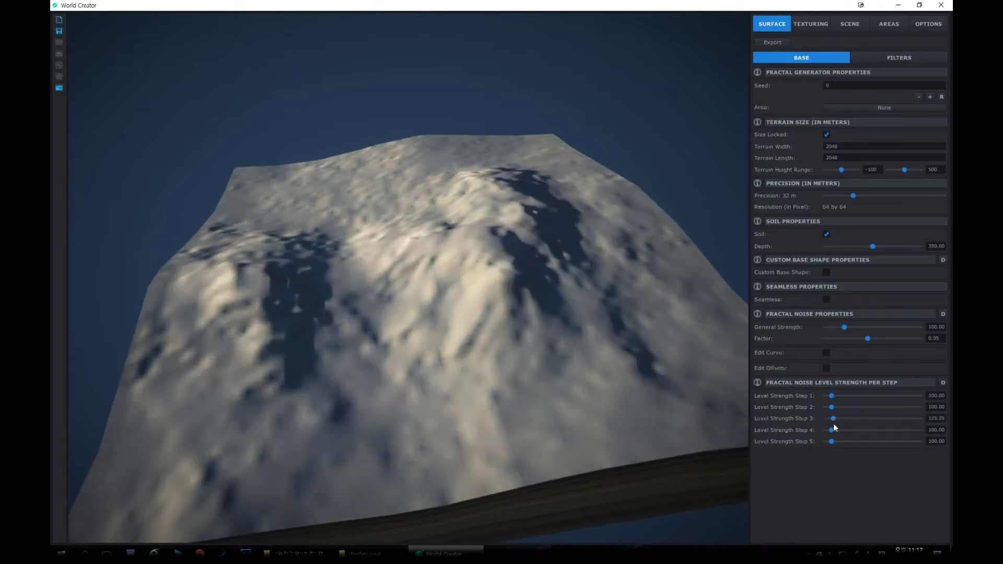
pyautogui.moveTo(854, 197); pyautogui.dragTo(893, 198)
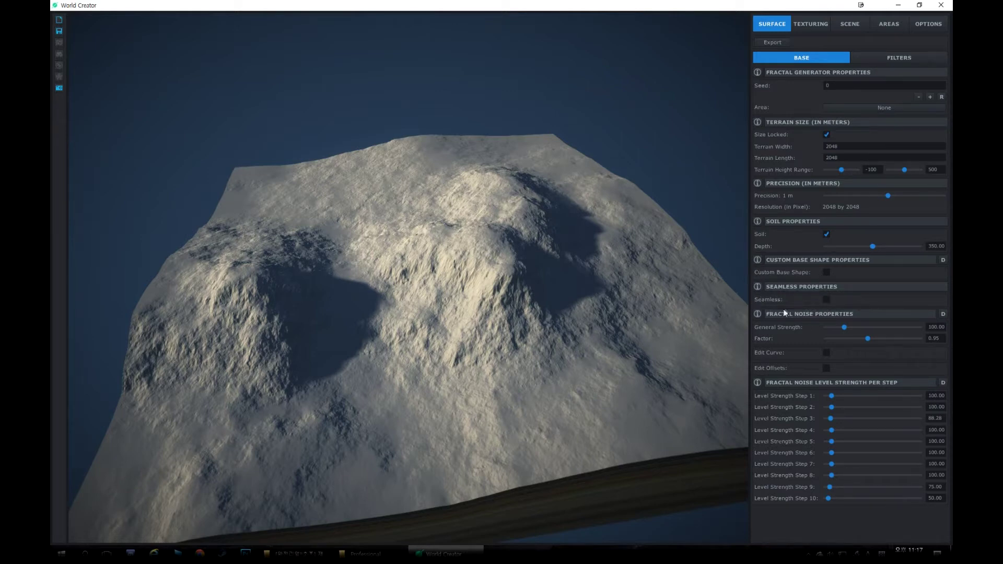
# - Turn on the seamless border option for the terrain and turn it off again
pyautogui.click(826, 300)
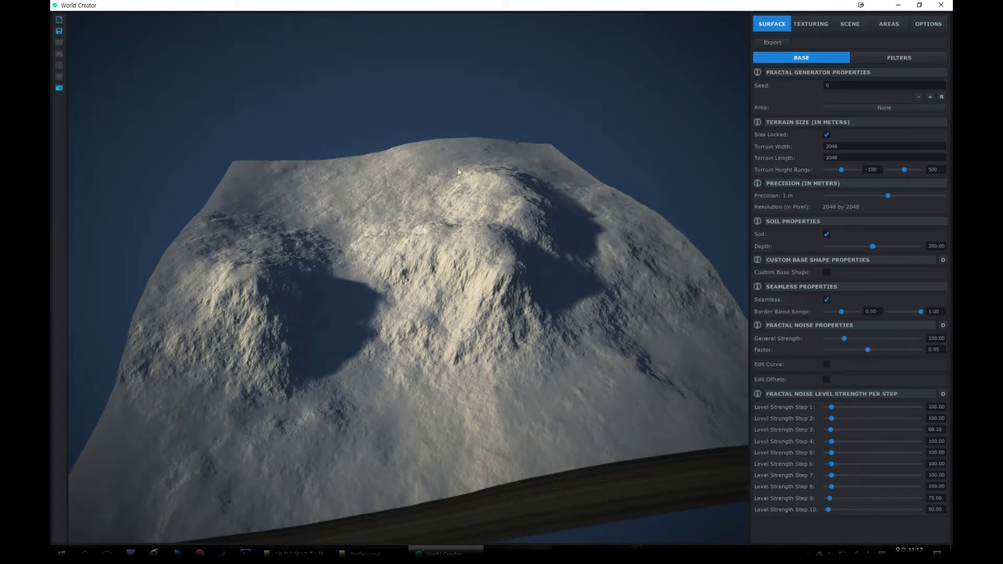
pyautogui.click(827, 300)
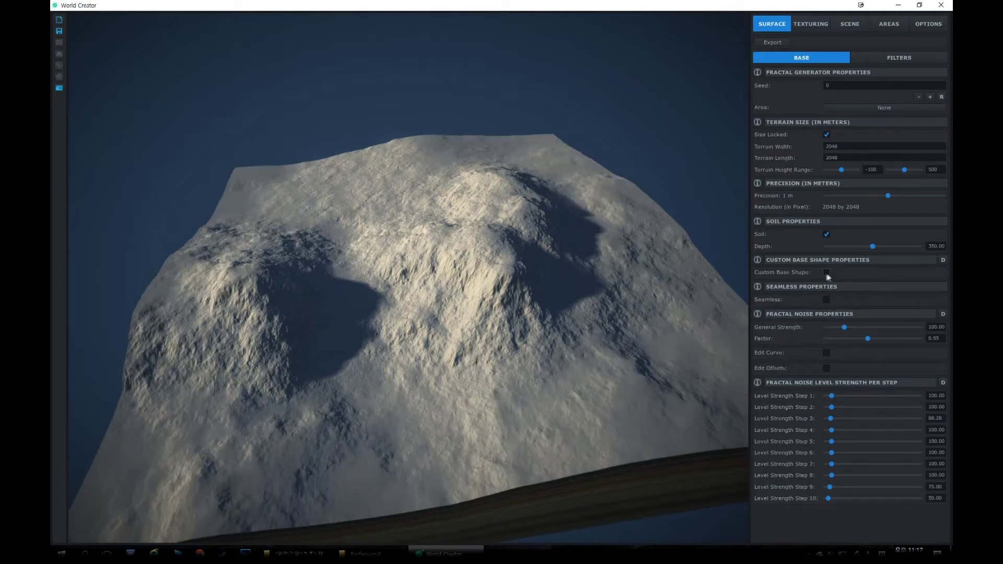
# - Enable a custom base shape and raise its inner left control point and its rear left corner point
pyautogui.click(826, 272)
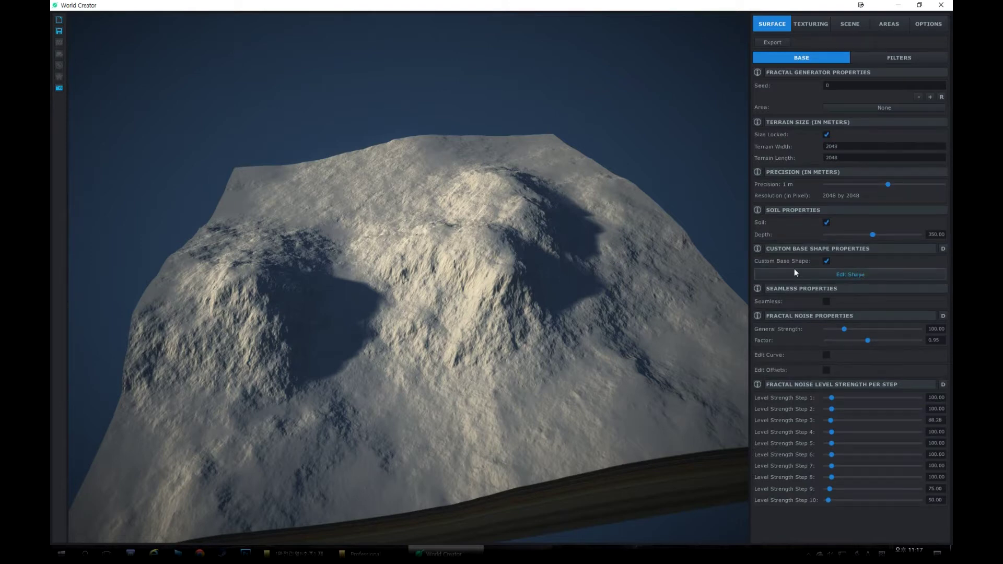
pyautogui.click(836, 276)
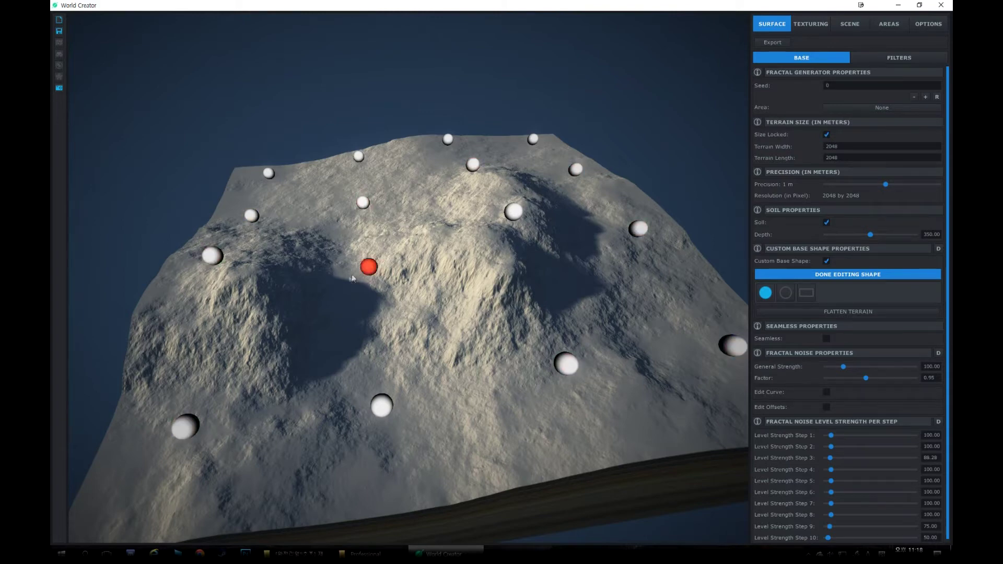
pyautogui.moveTo(362, 282); pyautogui.dragTo(347, 245)
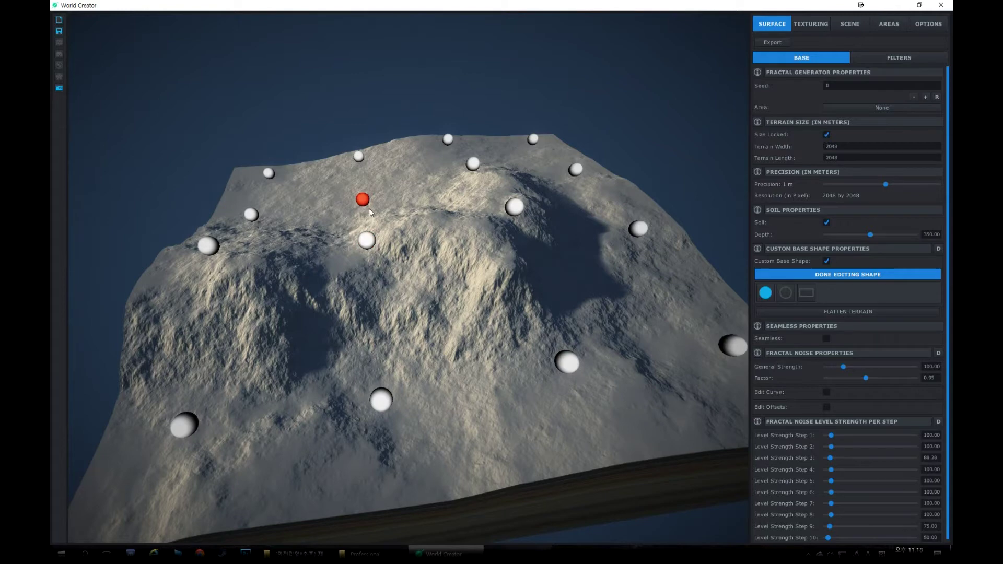
pyautogui.moveTo(270, 175); pyautogui.dragTo(272, 152)
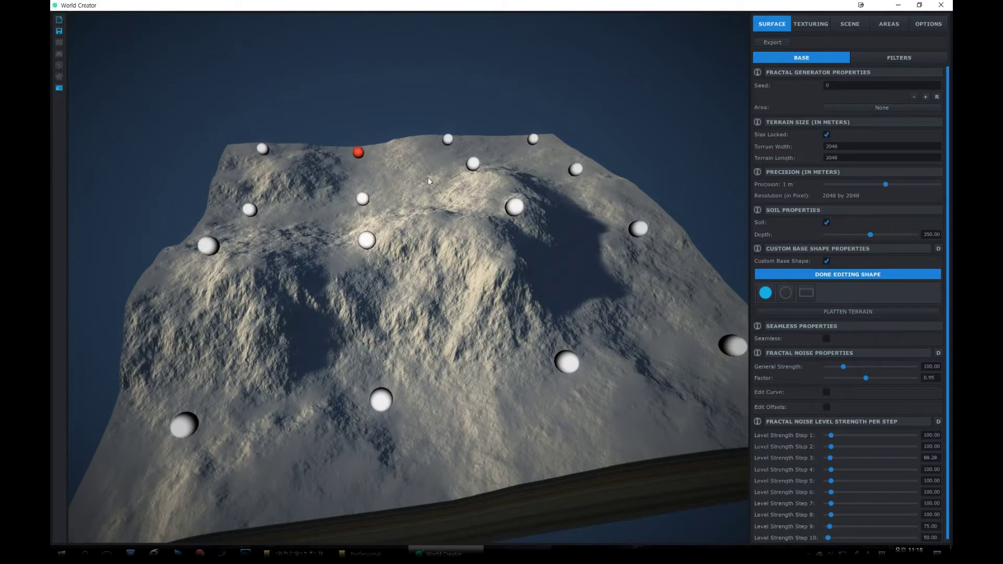
# - Lower the base shape's inner right control point, raise its rear right corner and left side points, and finish editing the shape
pyautogui.moveTo(498, 209); pyautogui.dragTo(502, 245)
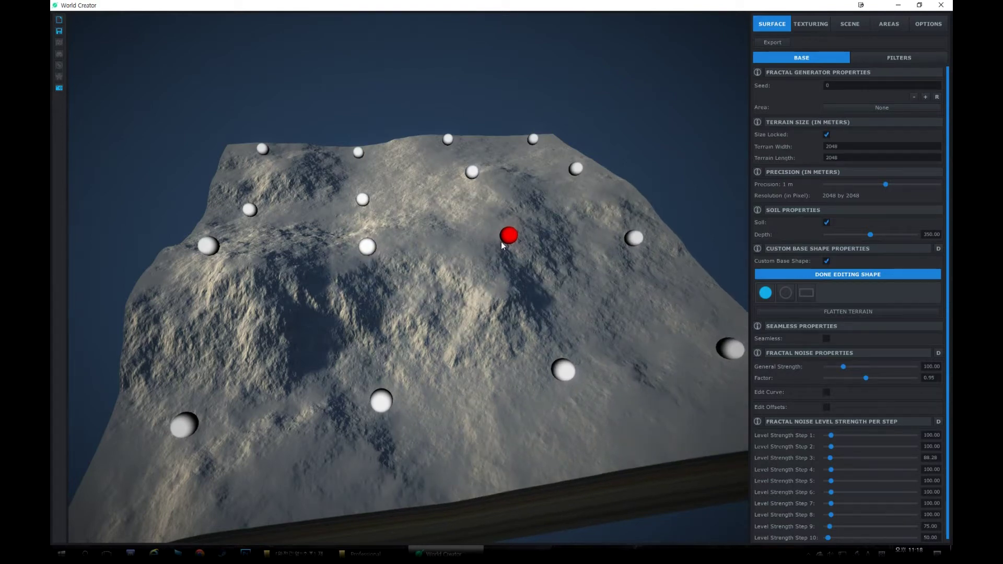
pyautogui.moveTo(205, 252); pyautogui.dragTo(205, 261)
pyautogui.moveTo(577, 169); pyautogui.dragTo(542, 115)
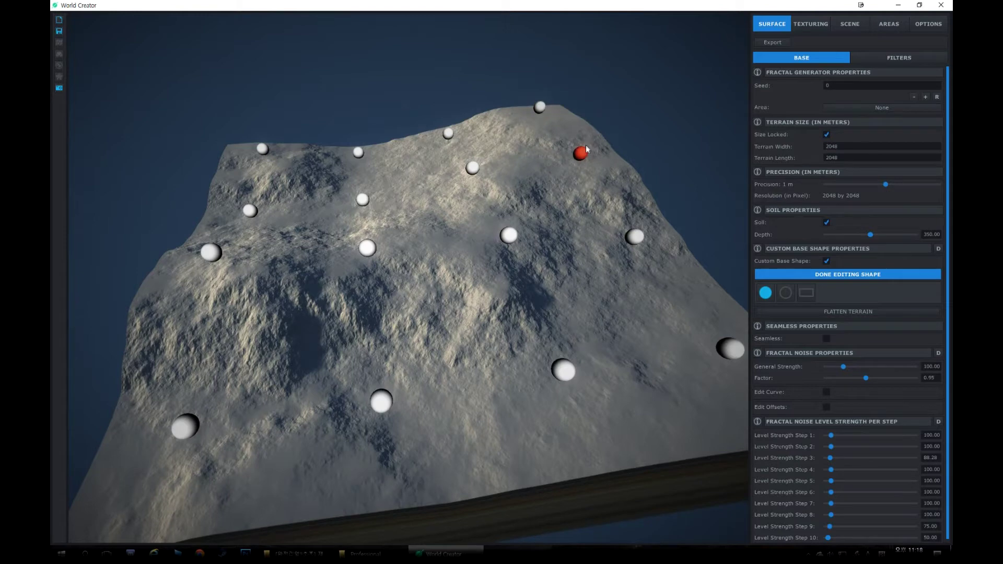
pyautogui.moveTo(509, 247); pyautogui.dragTo(505, 265)
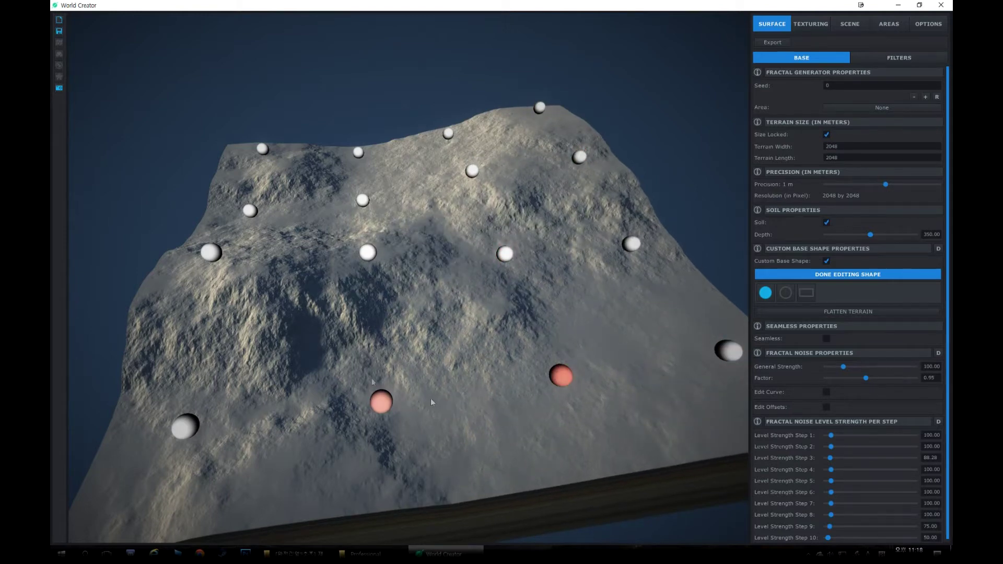
pyautogui.moveTo(215, 258); pyautogui.dragTo(207, 236)
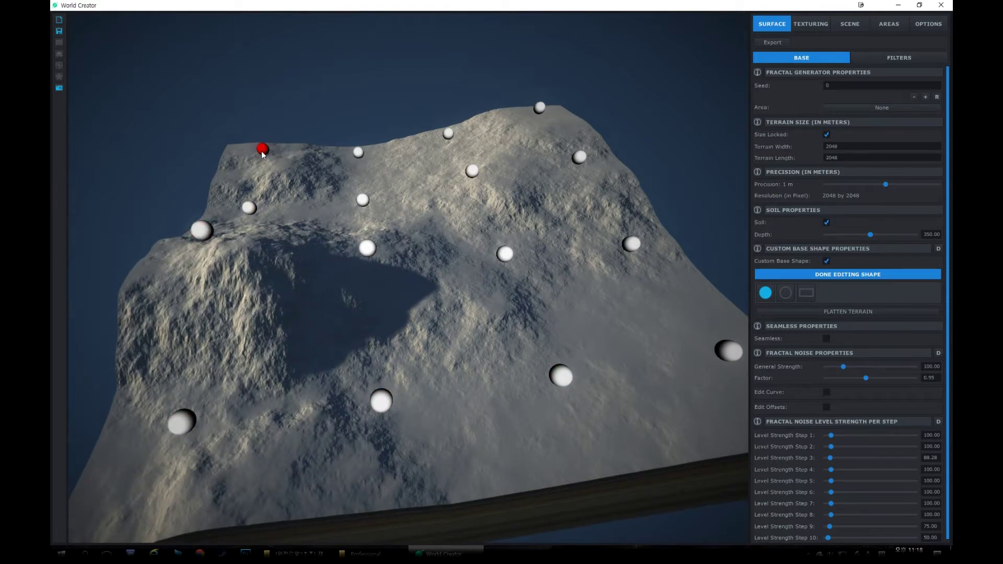
pyautogui.moveTo(263, 154); pyautogui.dragTo(261, 145)
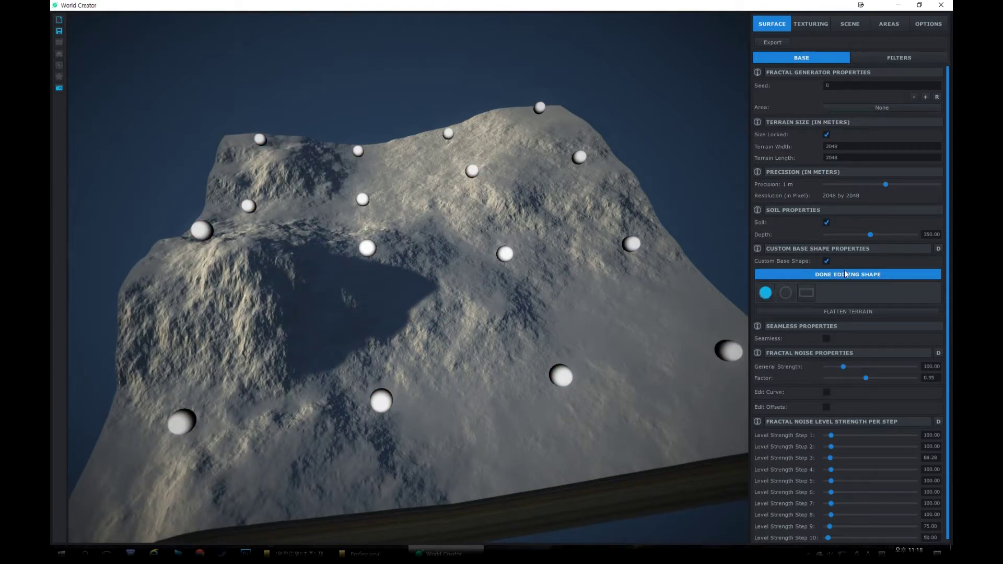
pyautogui.click(869, 275)
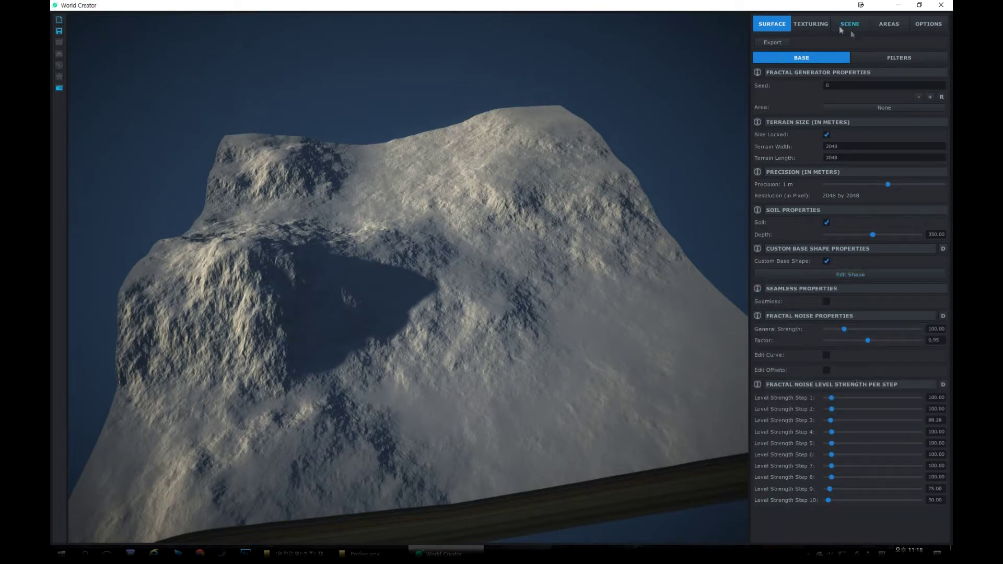
# - Add a surface filter layer named All with no area assigned
pyautogui.click(880, 57)
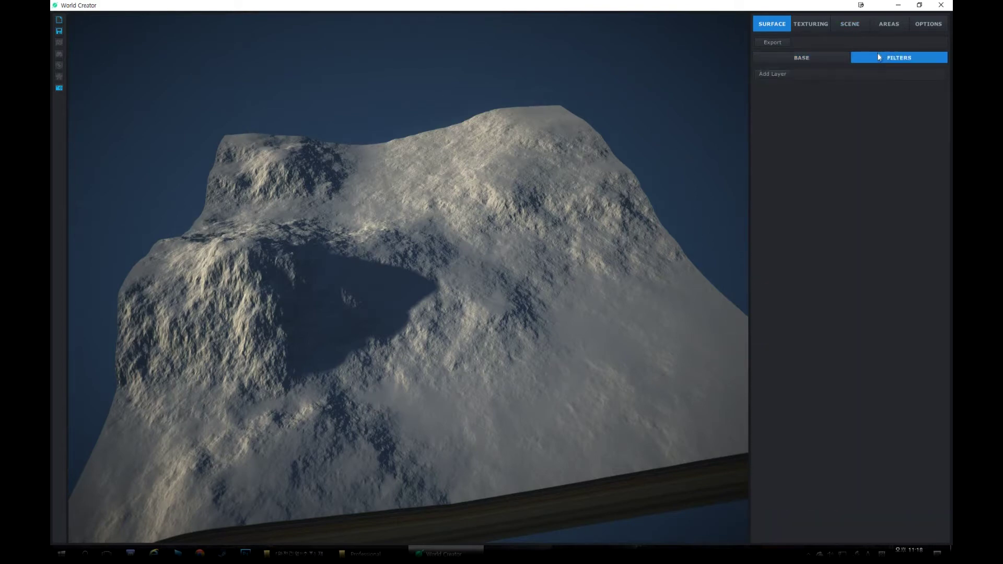
pyautogui.click(775, 76)
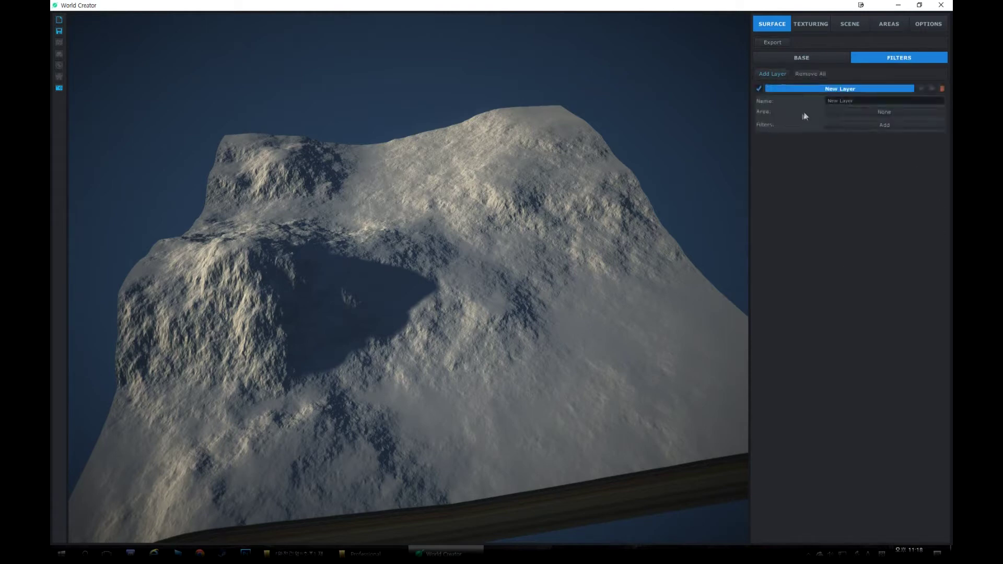
pyautogui.click(863, 99)
pyautogui.write('All')
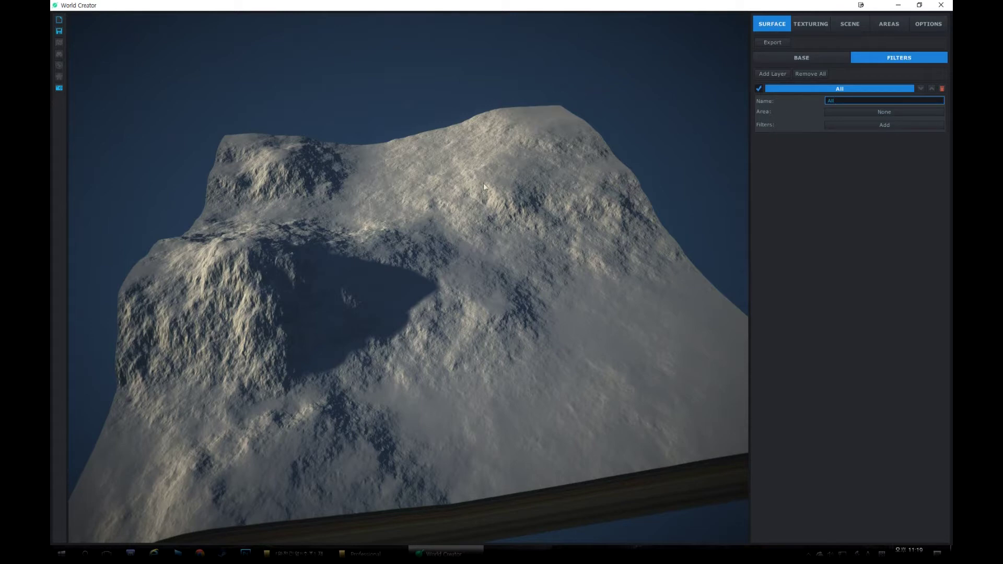
pyautogui.click(905, 24)
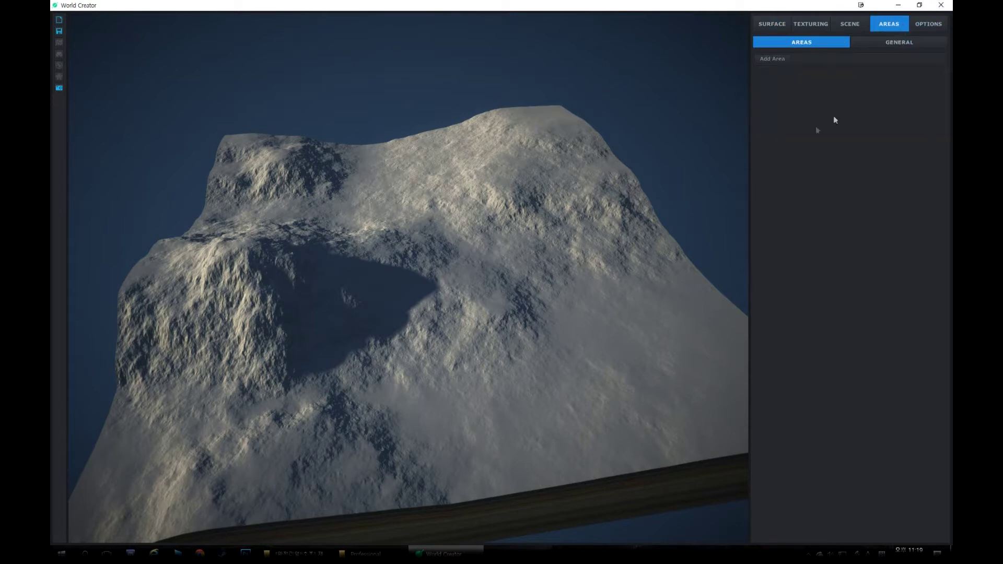
pyautogui.click(772, 25)
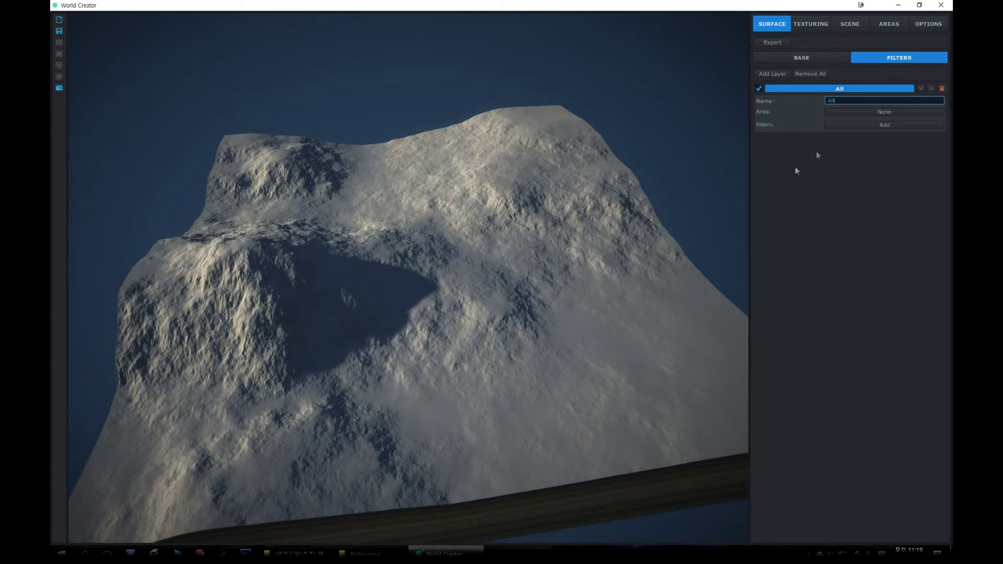
# - Browse the filter categories and add the Erosion Deep filter to the All layer
pyautogui.click(841, 127)
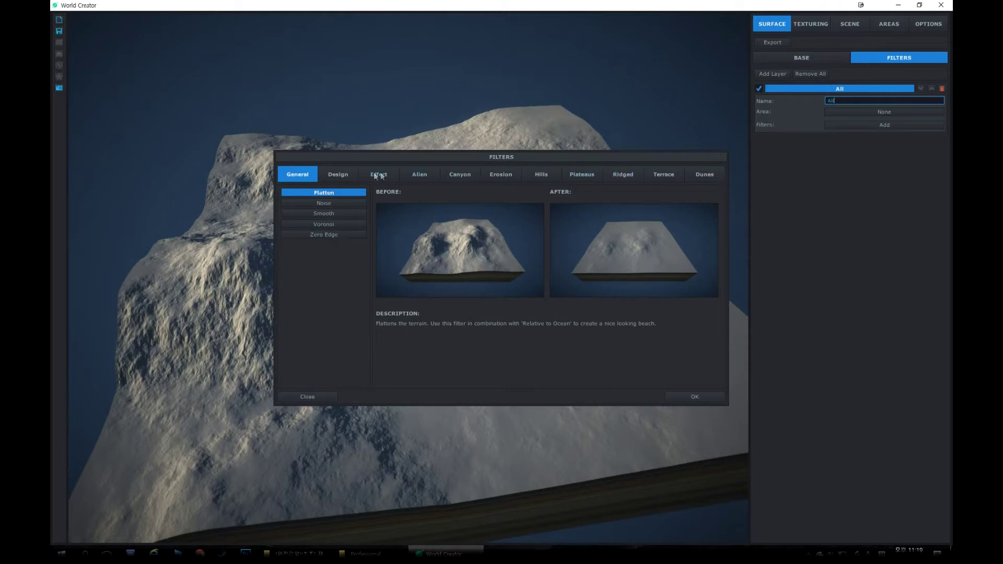
pyautogui.click(424, 174)
pyautogui.click(456, 174)
pyautogui.click(513, 175)
pyautogui.click(557, 172)
pyautogui.click(477, 174)
pyautogui.click(491, 172)
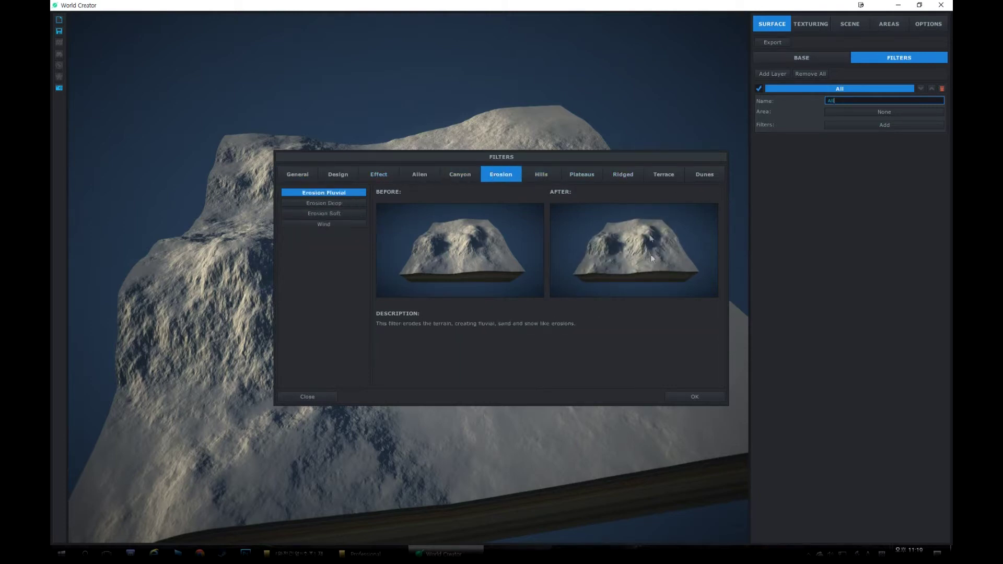
pyautogui.click(339, 215)
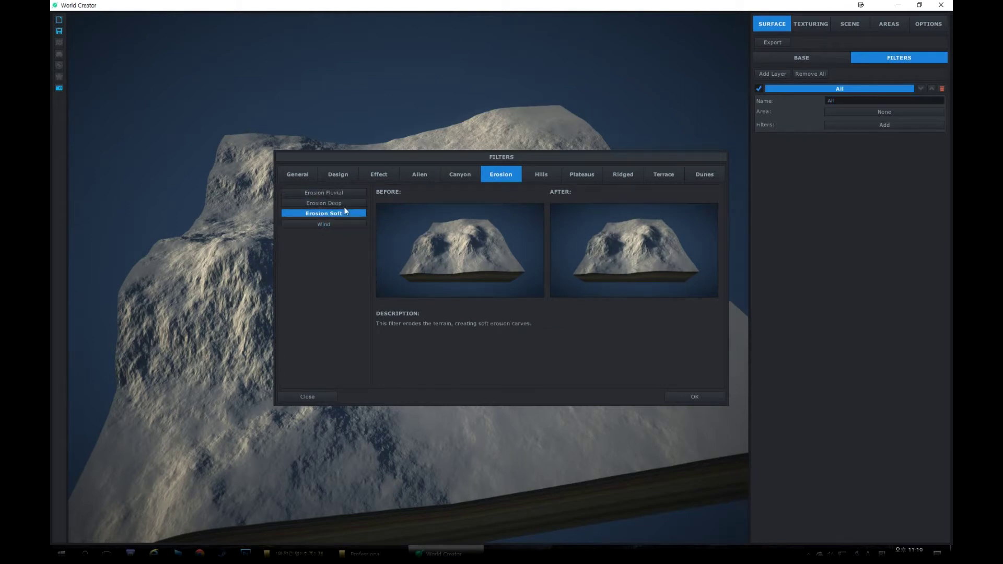
pyautogui.click(347, 203)
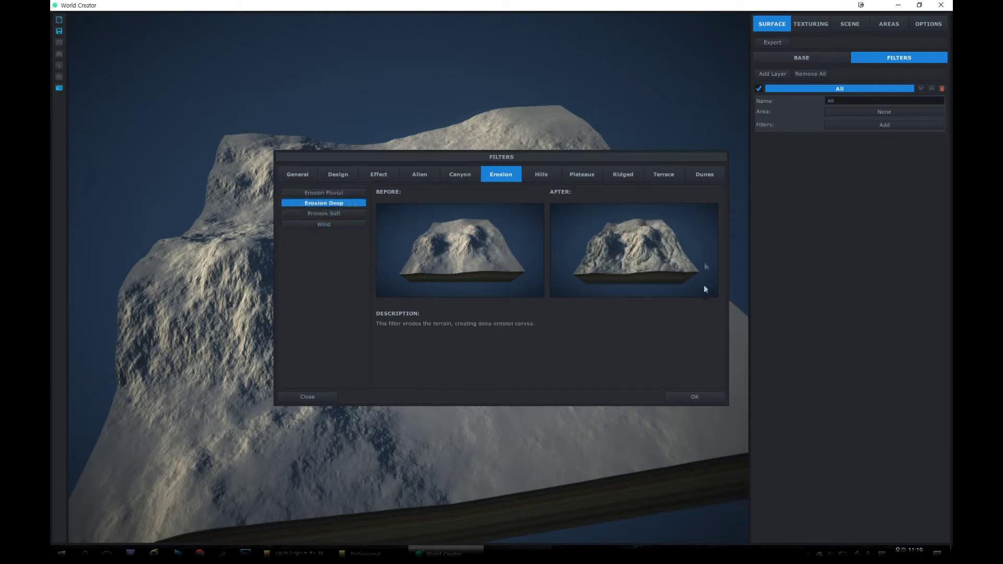
pyautogui.click(688, 397)
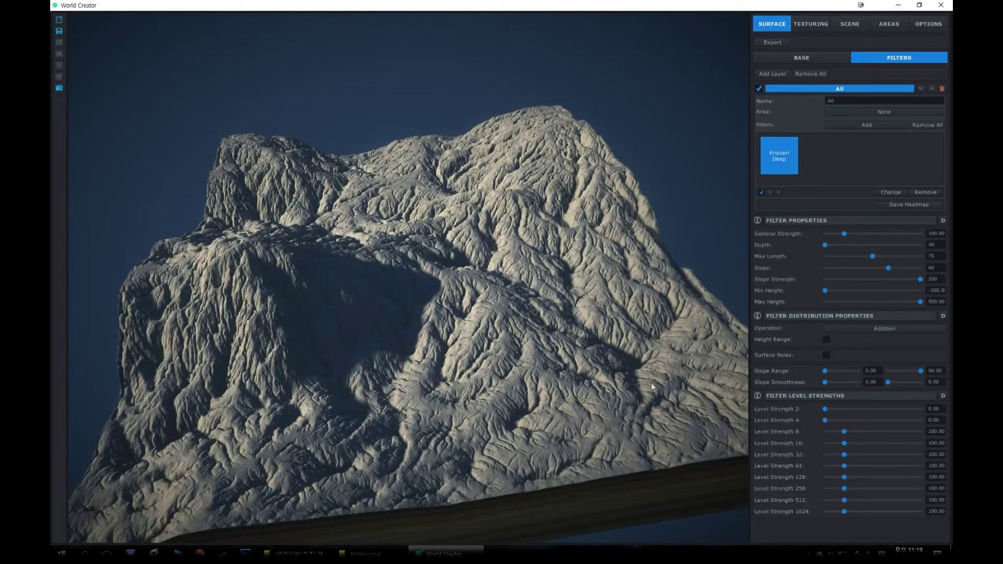
# - Set the Erosion Deep filter to General Strength 97.54, Depth 54, Max Length 60, Min Height -7.10 and Max Height 81.04
pyautogui.moveTo(637, 327); pyautogui.dragTo(647, 306)
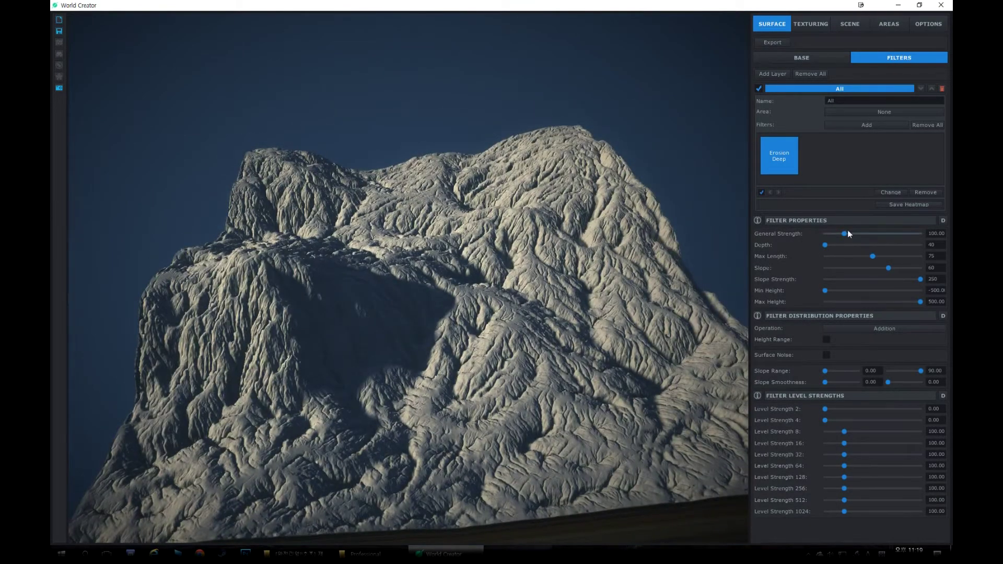
pyautogui.moveTo(845, 233); pyautogui.dragTo(866, 258)
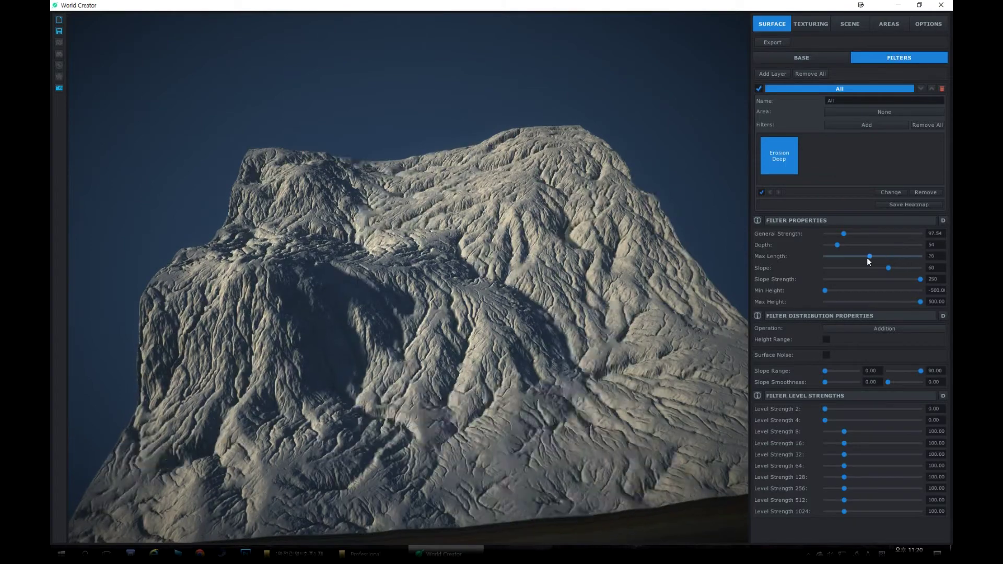
pyautogui.moveTo(920, 302); pyautogui.dragTo(872, 289)
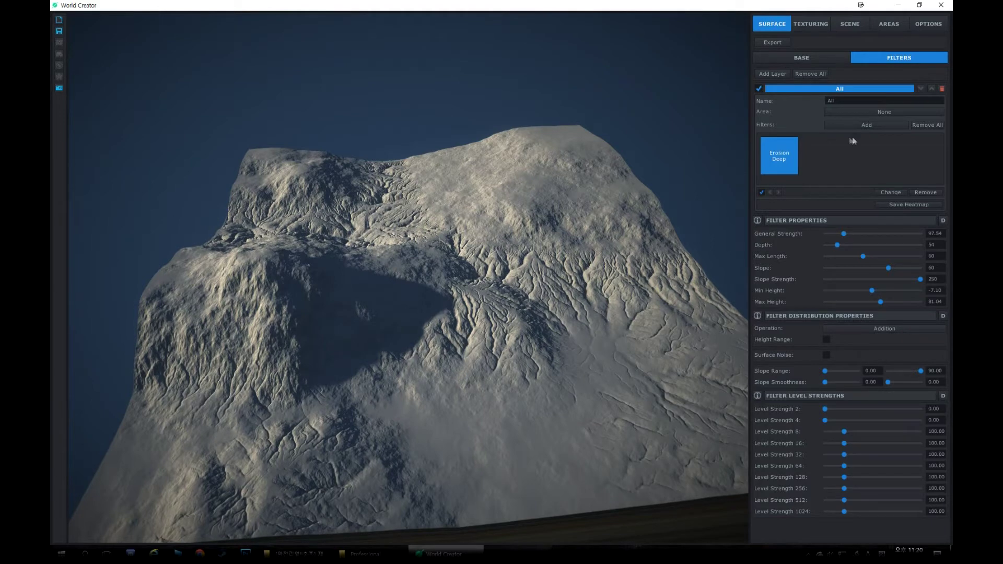
# - Add the Rocky Bumpy Hills filter from the Hills category to the All layer
pyautogui.click(836, 125)
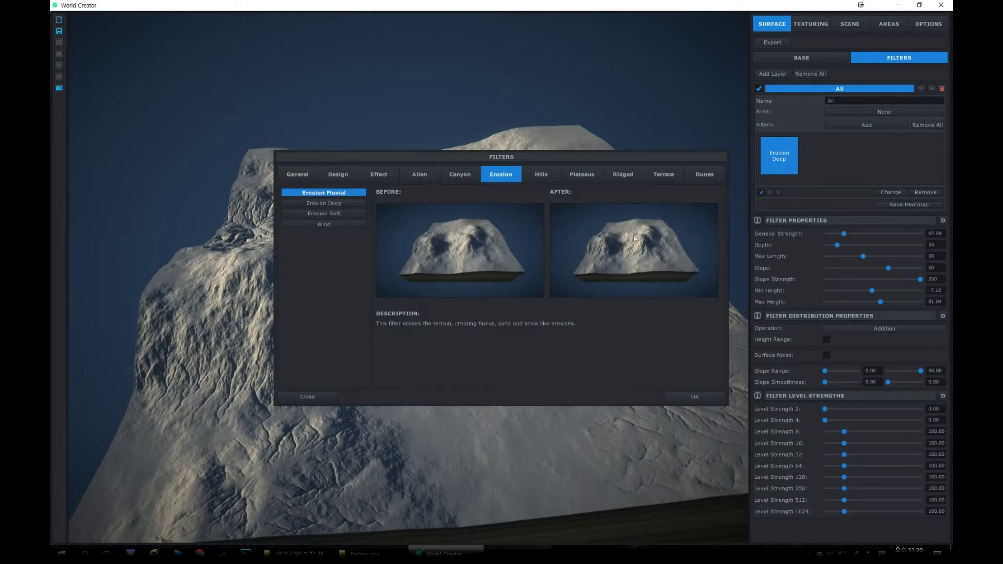
pyautogui.click(539, 173)
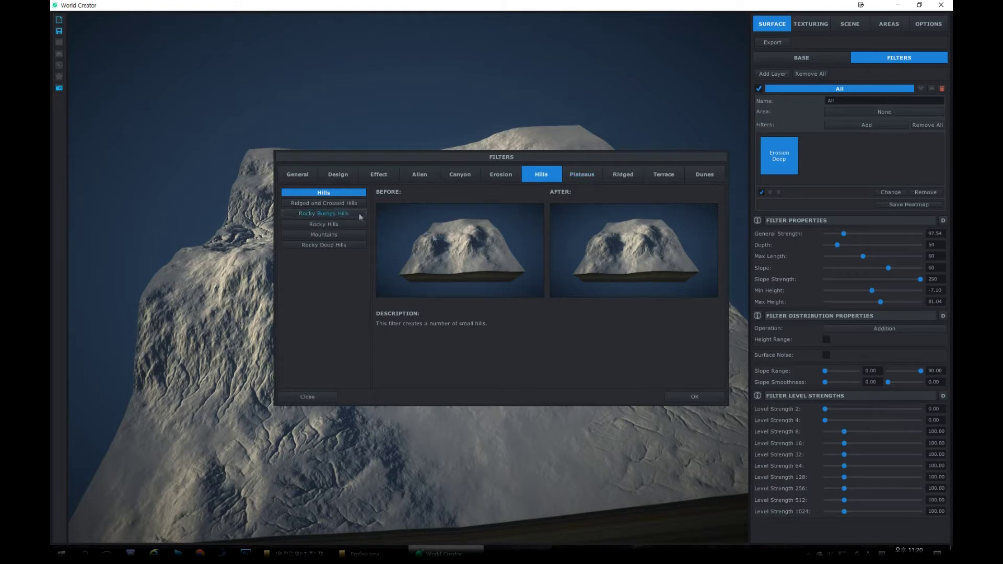
pyautogui.click(320, 214)
pyautogui.click(693, 397)
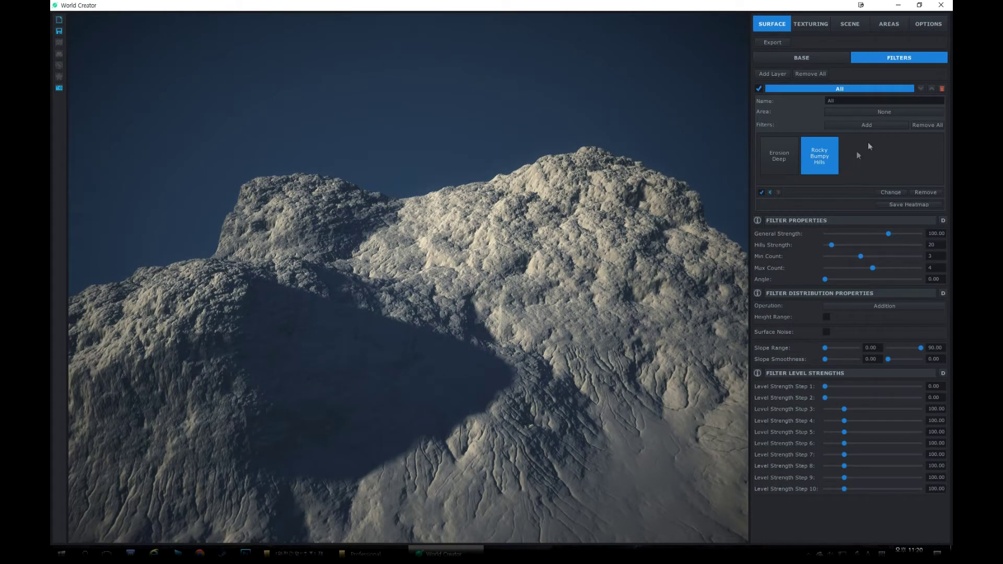
# - Browse the Design, Alien and Canyon filter categories and add the Canyon filter to the All layer
pyautogui.click(879, 127)
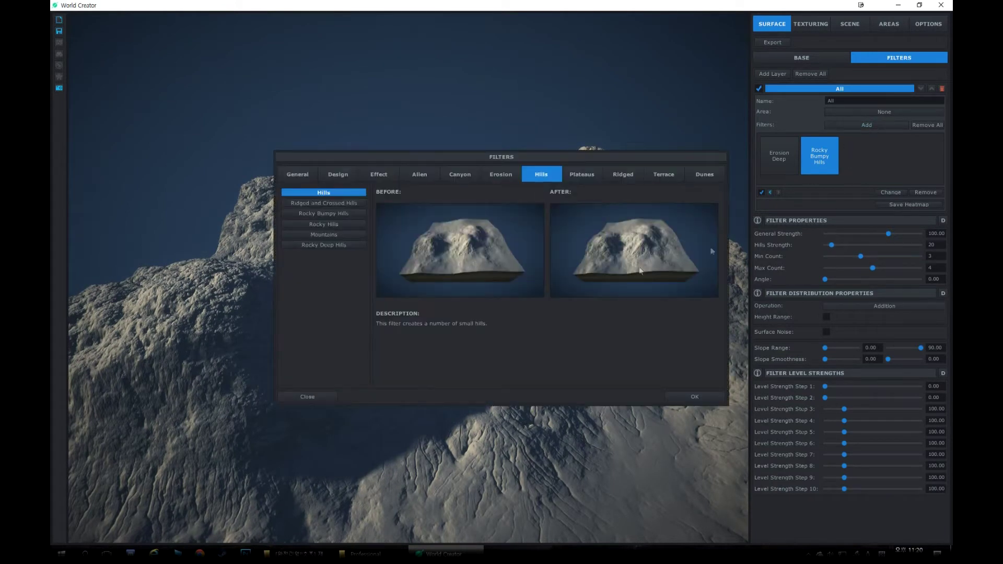
pyautogui.click(346, 173)
pyautogui.click(380, 175)
pyautogui.click(338, 175)
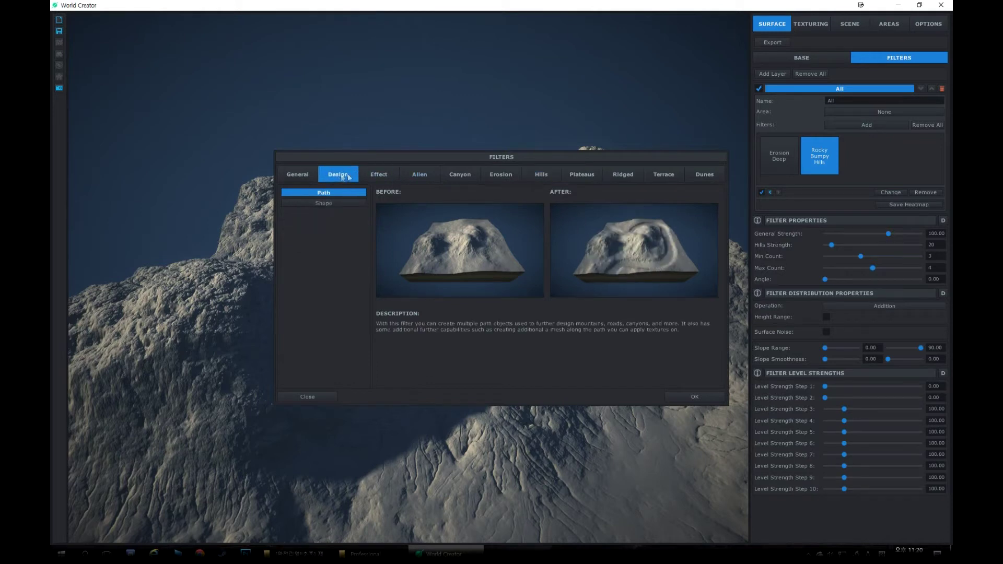
pyautogui.click(426, 176)
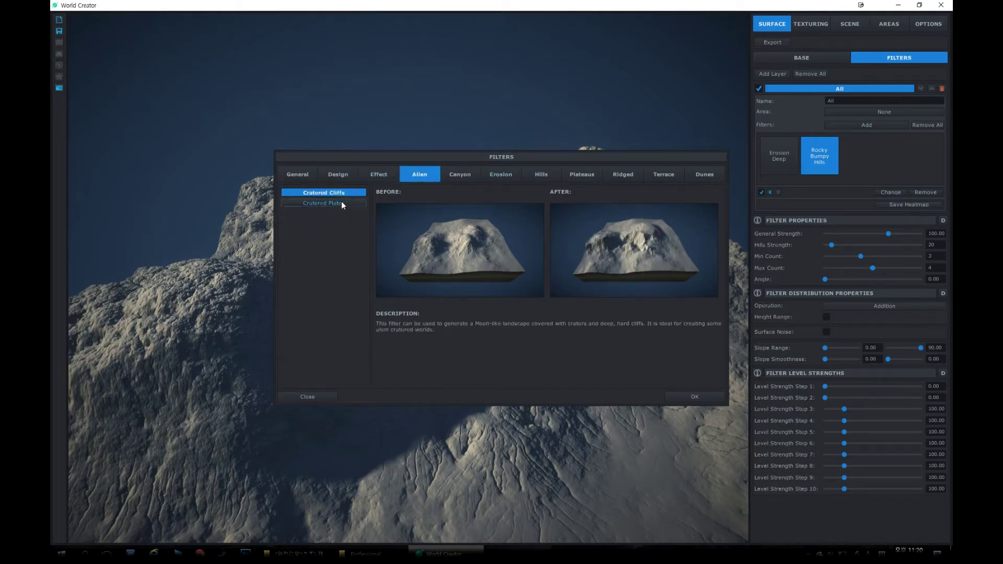
pyautogui.click(468, 179)
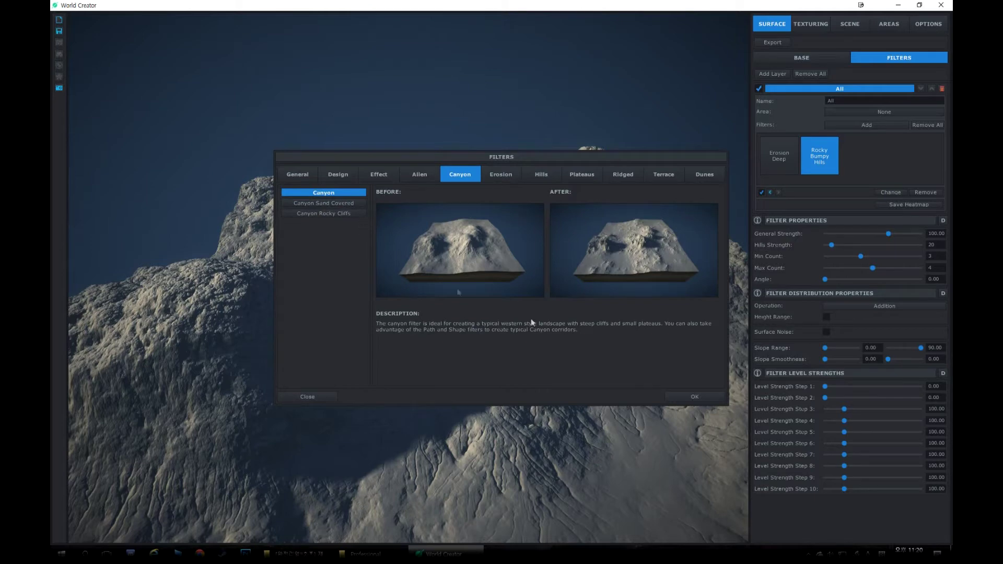
pyautogui.click(695, 397)
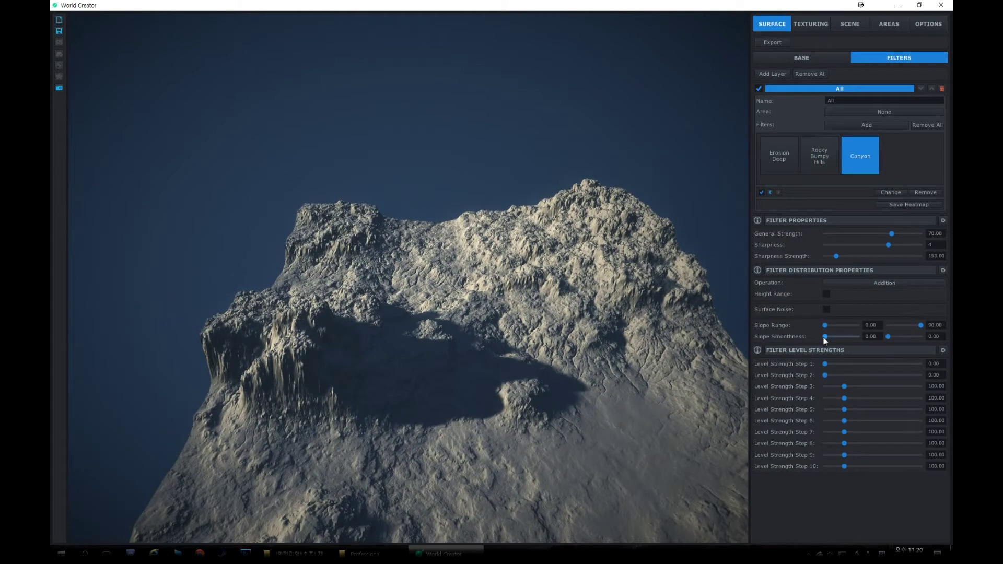
# - Set the Canyon filter's minimum slope to 41.21, its lower slope smoothness to 0.42 and General Strength to 60.14, keeping the Addition operation
pyautogui.moveTo(825, 325); pyautogui.dragTo(841, 325)
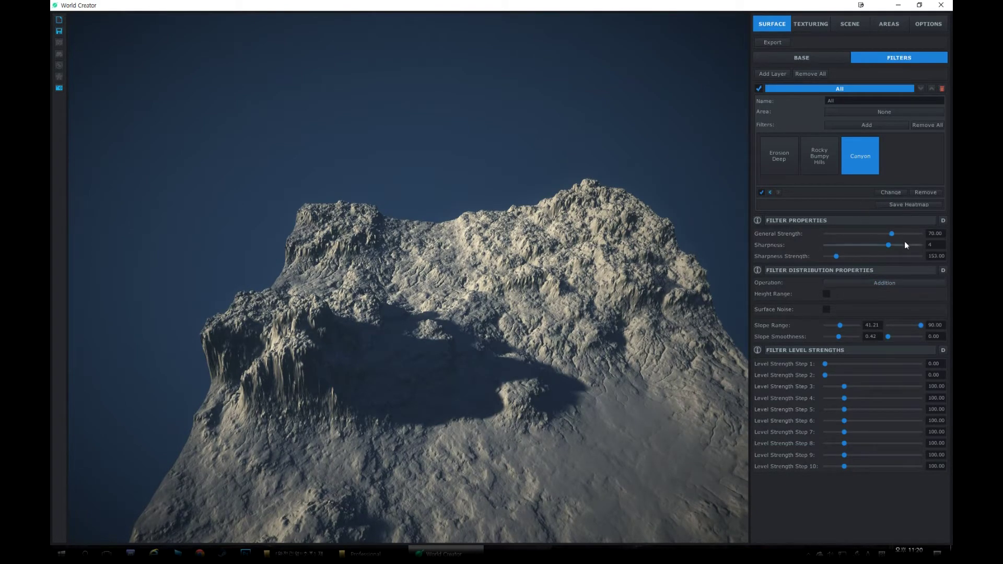
pyautogui.moveTo(891, 233)
pyautogui.mouseDown()
pyautogui.moveTo(862, 233)
pyautogui.moveTo(882, 233)
pyautogui.mouseUp()
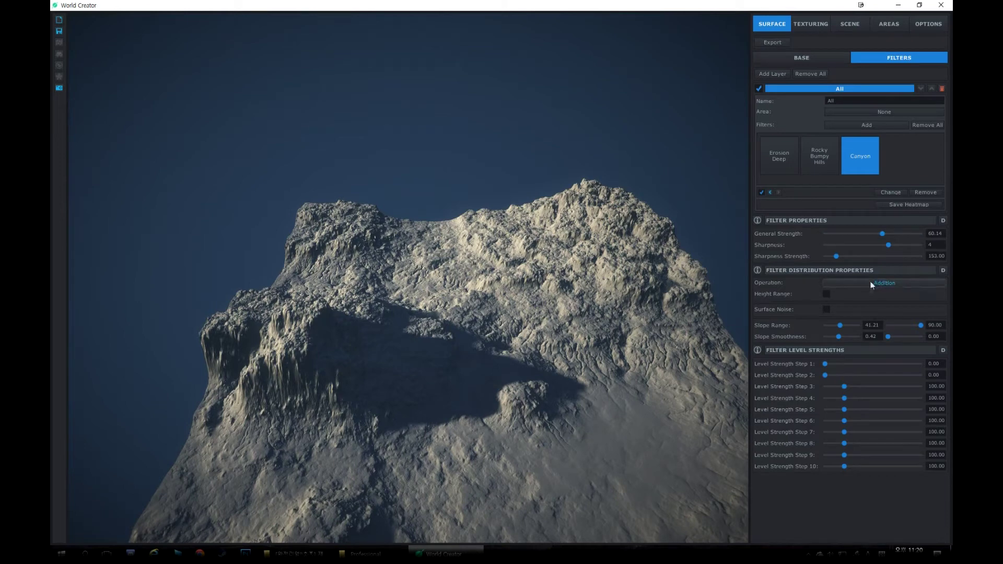
pyautogui.click(843, 285)
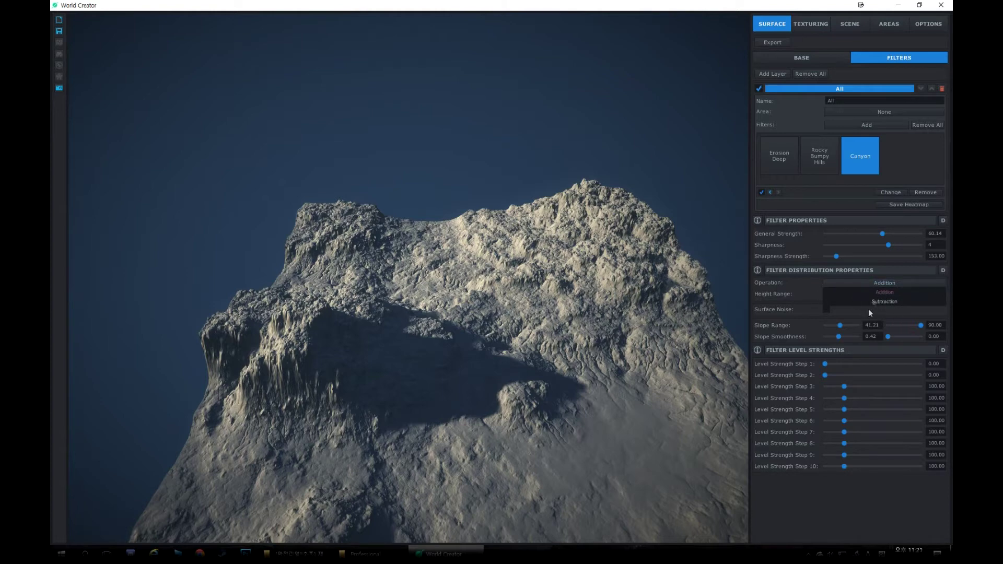
pyautogui.click(871, 288)
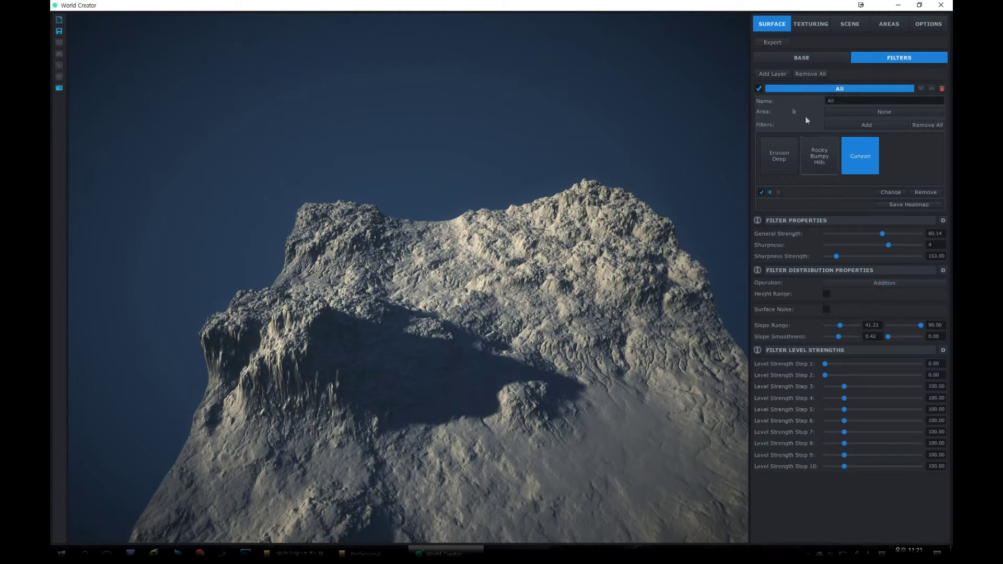
# - Add a second surface filter layer and name it All2
pyautogui.click(776, 74)
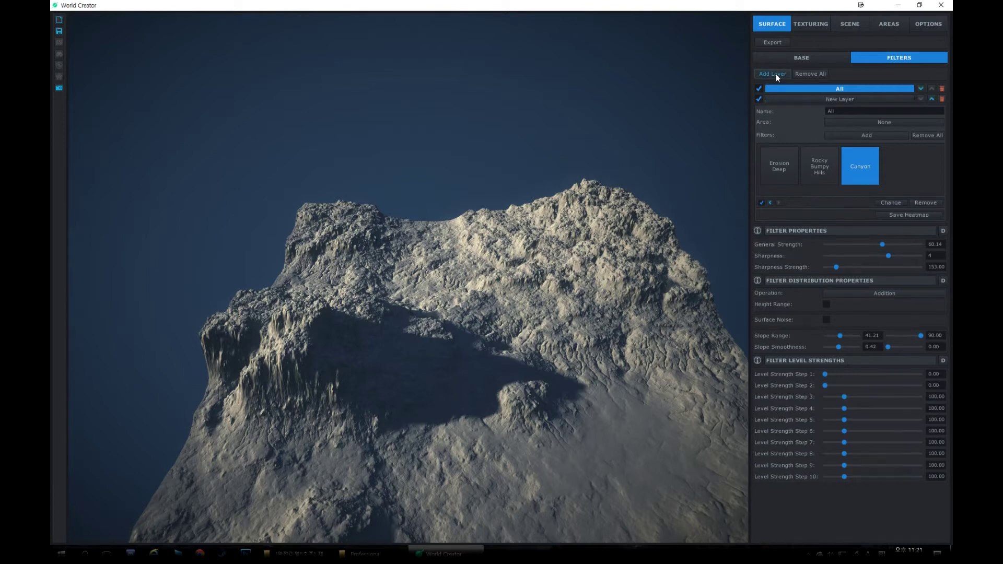
pyautogui.click(839, 99)
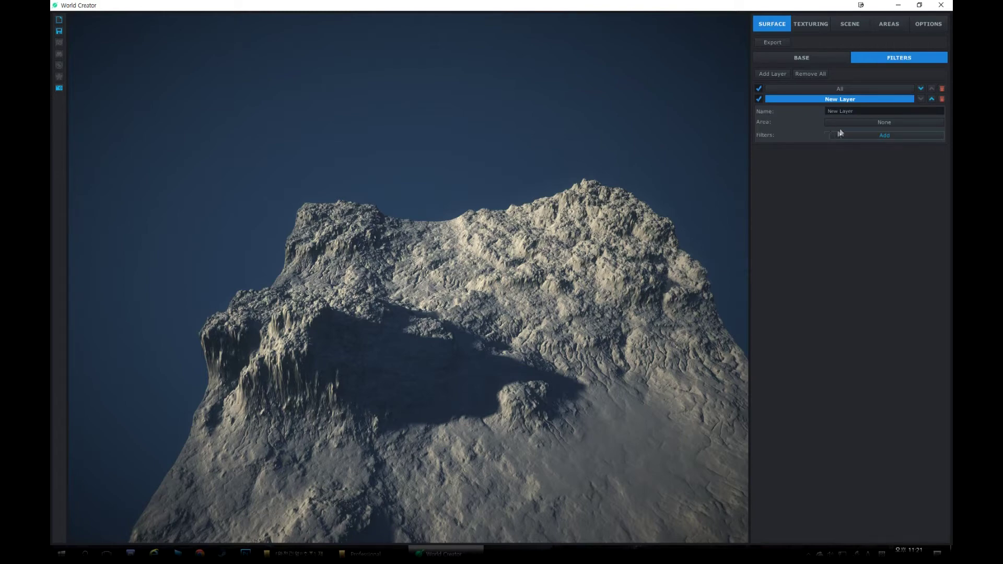
pyautogui.click(859, 111)
pyautogui.press('BackSpace')
pyautogui.press('BackSpace')
pyautogui.press('BackSpace')
pyautogui.press('BackSpace')
pyautogui.press('BackSpace')
pyautogui.press('BackSpace')
pyautogui.press('BackSpace')
pyautogui.press('BackSpace')
pyautogui.press('BackSpace')
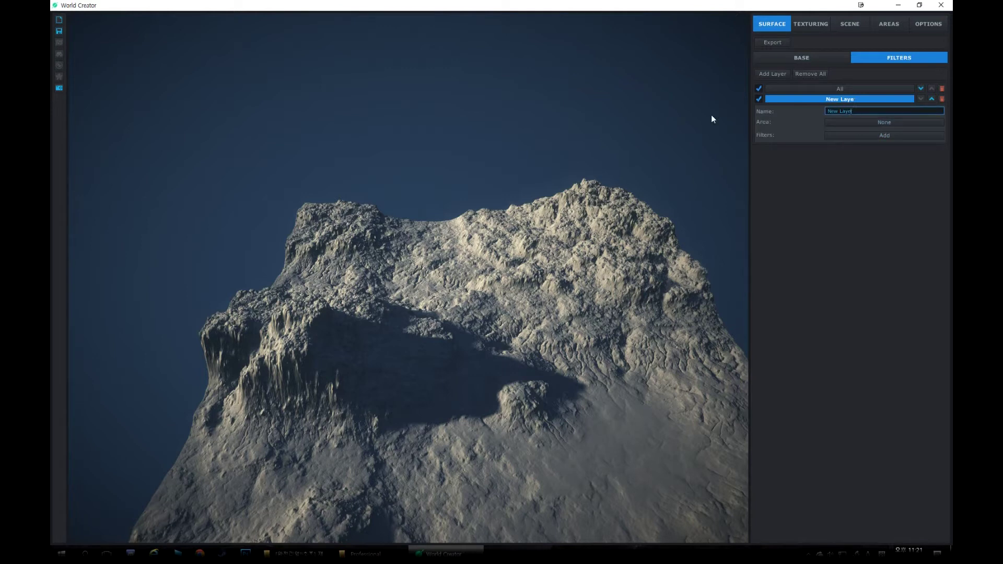
pyautogui.write('All2')
# - Add the Distortion filter from the Effect category to the All2 layer
pyautogui.click(837, 134)
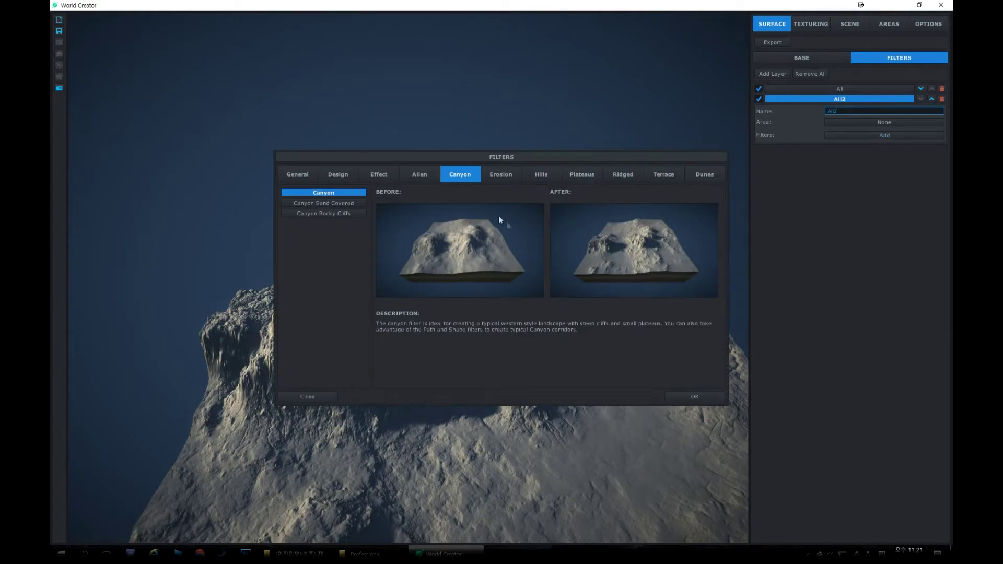
pyautogui.click(417, 174)
pyautogui.click(379, 175)
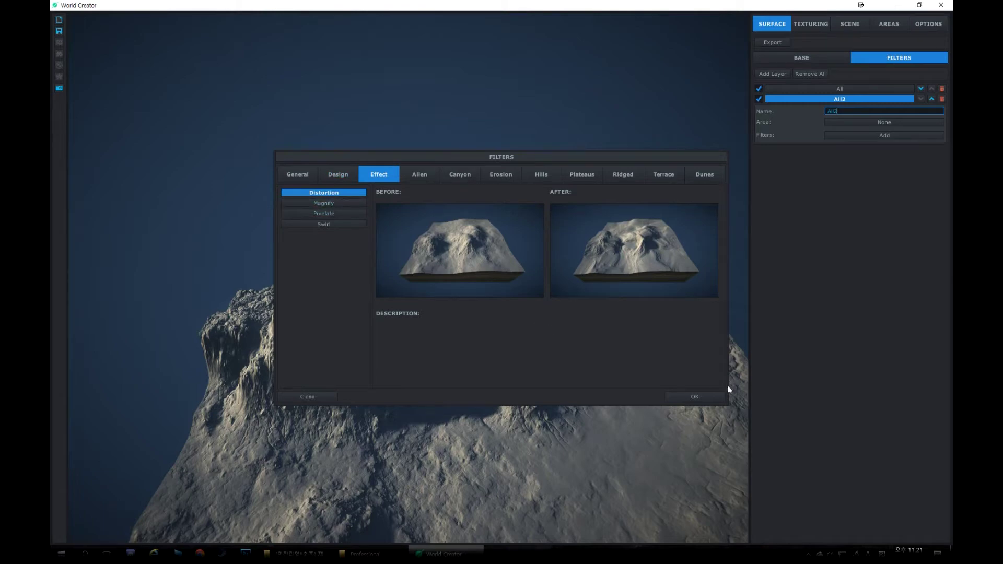
pyautogui.click(691, 399)
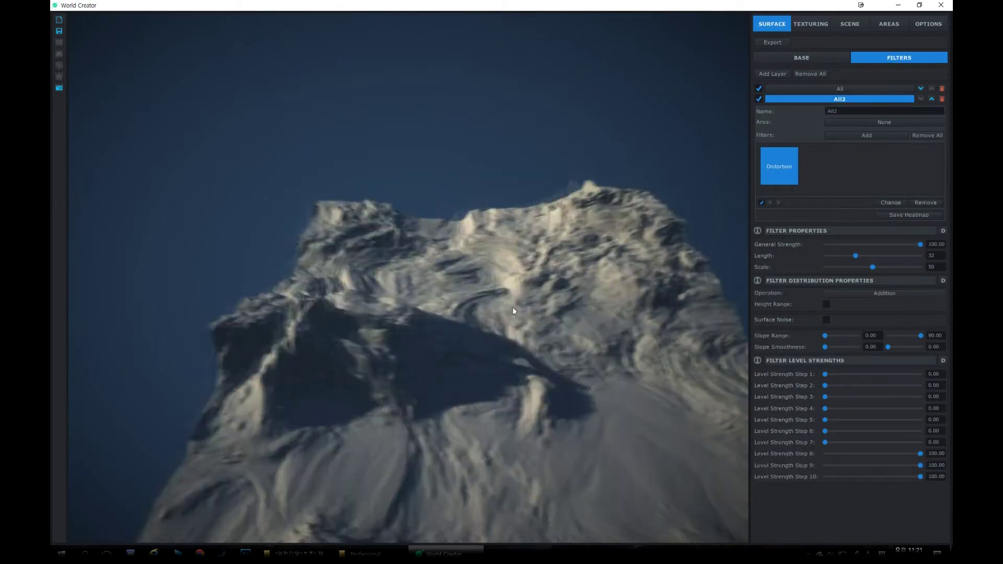
# - Toggle the All layer off and on to compare its effect, and inspect the distorted terrain from several distances
pyautogui.click(759, 88)
pyautogui.click(759, 89)
pyautogui.click(759, 90)
pyautogui.click(759, 89)
pyautogui.click(759, 90)
pyautogui.click(759, 89)
pyautogui.moveTo(599, 242); pyautogui.dragTo(665, 234, button='right')
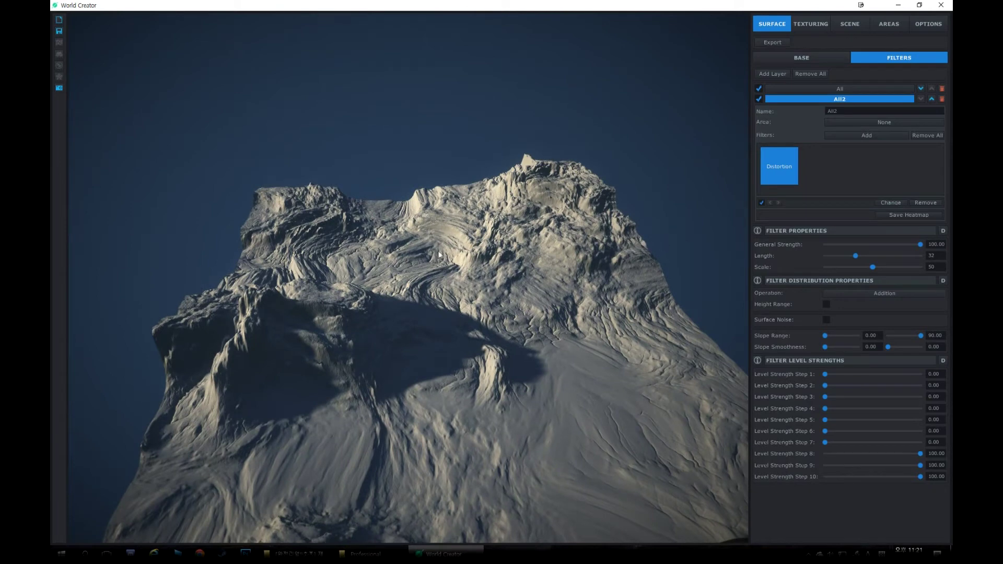
pyautogui.scroll(-5, 519, 274)
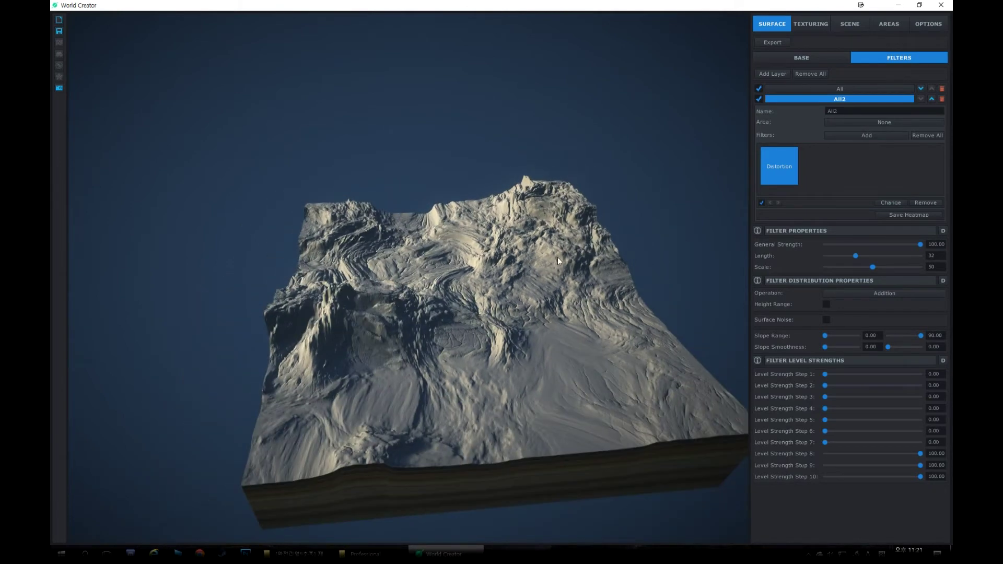
pyautogui.scroll(5, 569, 225)
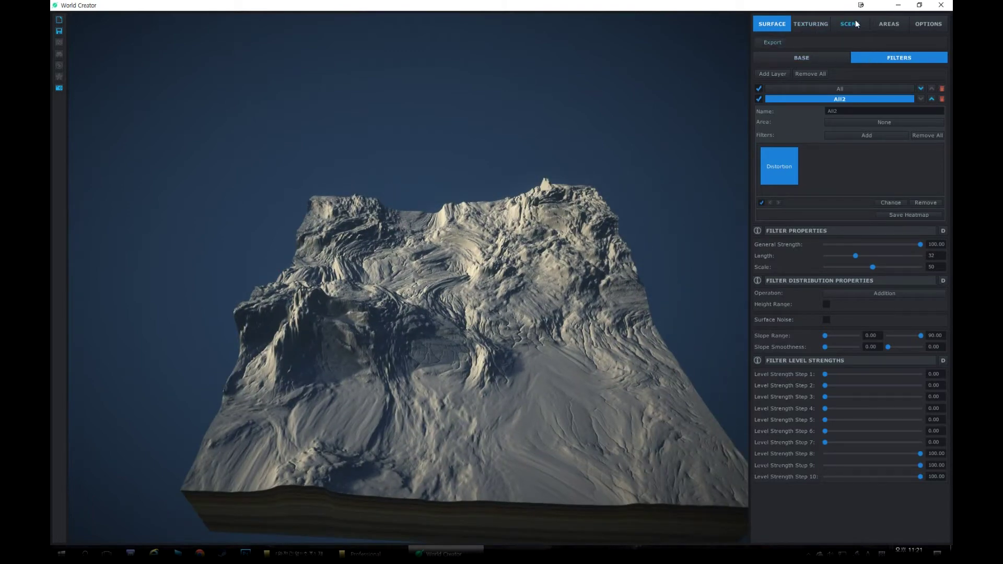
pyautogui.click(898, 27)
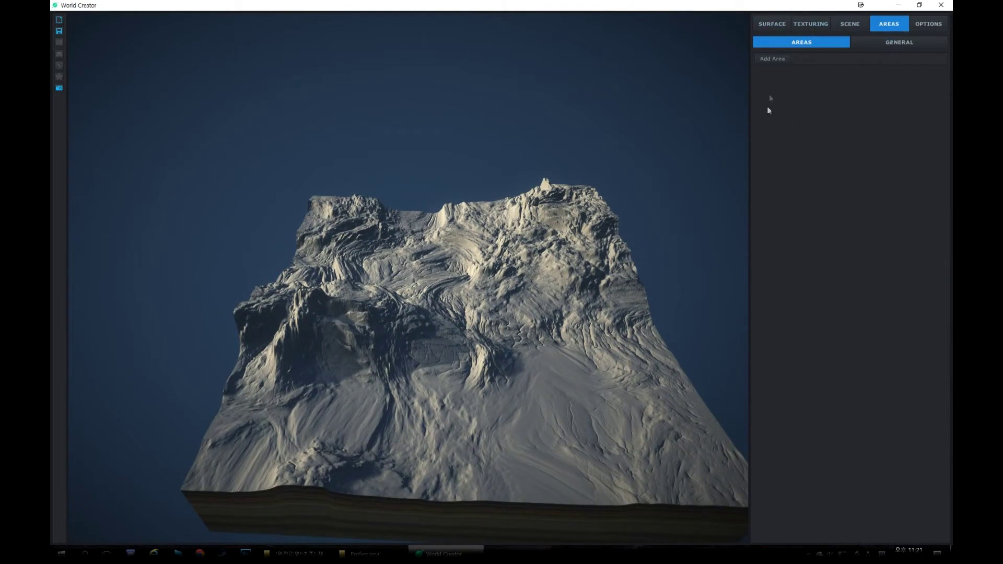
pyautogui.click(772, 25)
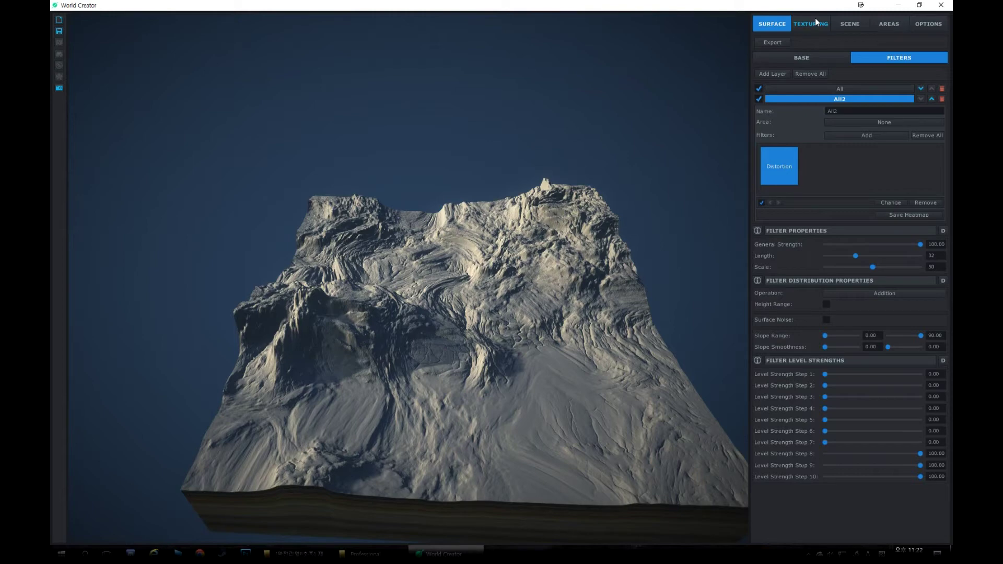
pyautogui.click(816, 31)
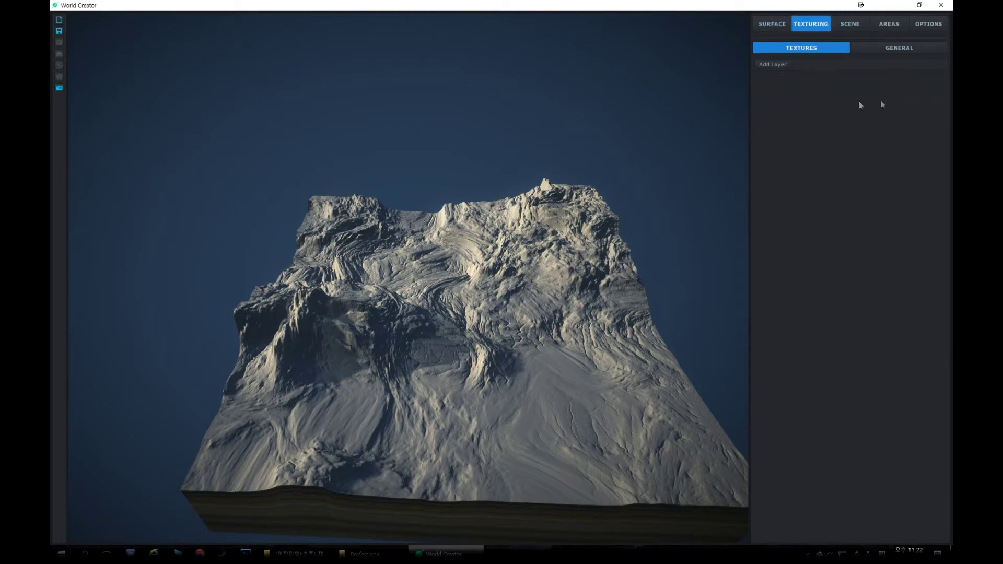
pyautogui.click(778, 24)
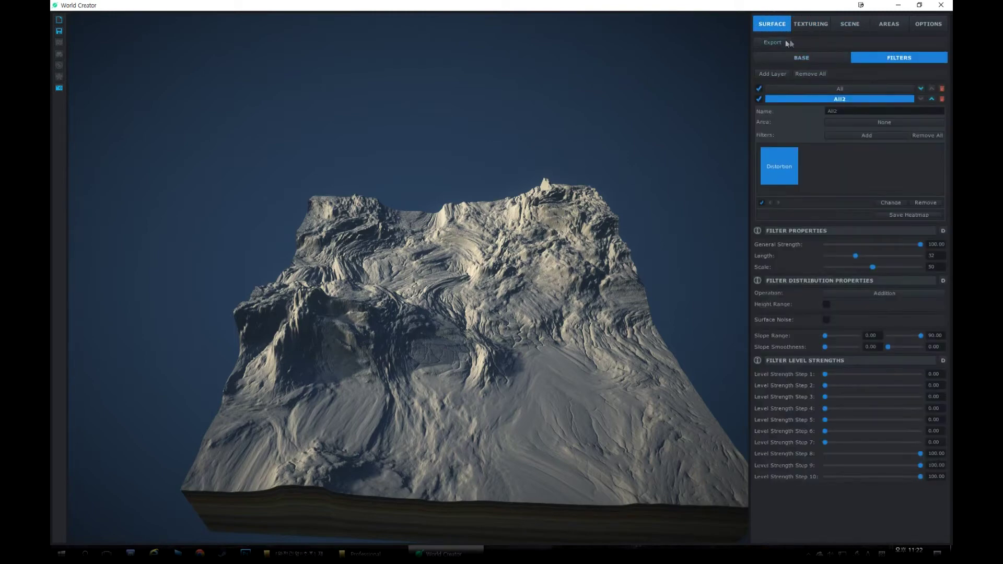
# - Add an area to the terrain, then move and enlarge it to a width of 1202.428 and a length of 1271.256
pyautogui.click(889, 24)
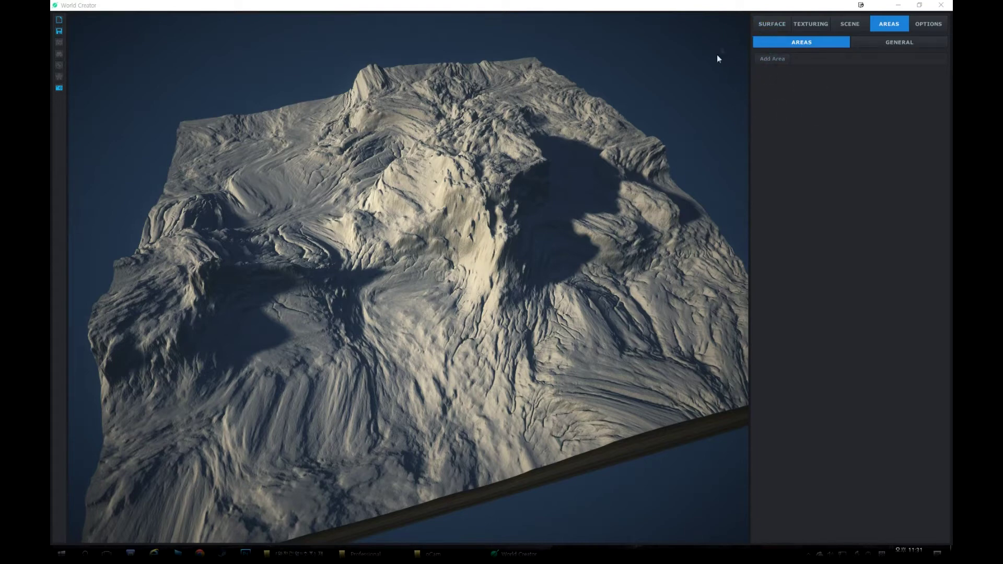
pyautogui.click(778, 59)
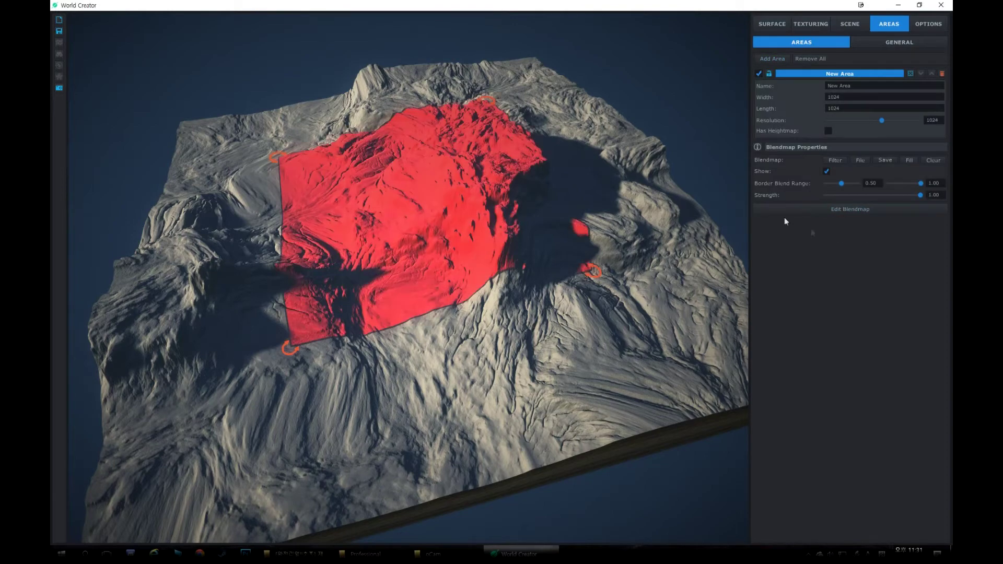
pyautogui.moveTo(428, 154); pyautogui.dragTo(446, 182, button='right')
pyautogui.moveTo(447, 183); pyautogui.dragTo(546, 180)
pyautogui.moveTo(677, 286); pyautogui.dragTo(764, 334)
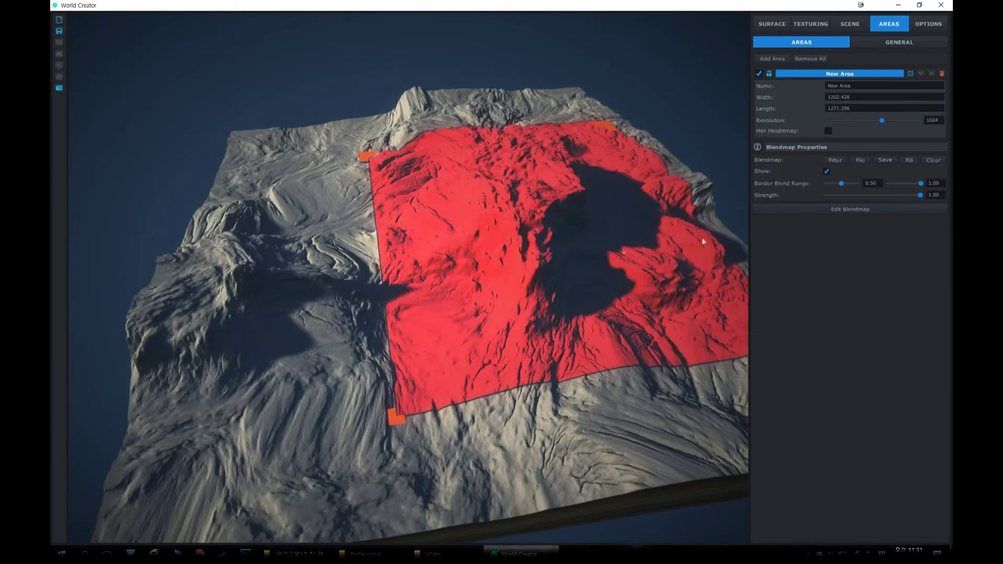
# - Give the area a heightmap with Height Offset 0.20 and Height Scale 1.39, keeping the Default operation
pyautogui.click(828, 131)
pyautogui.click(828, 130)
pyautogui.click(828, 131)
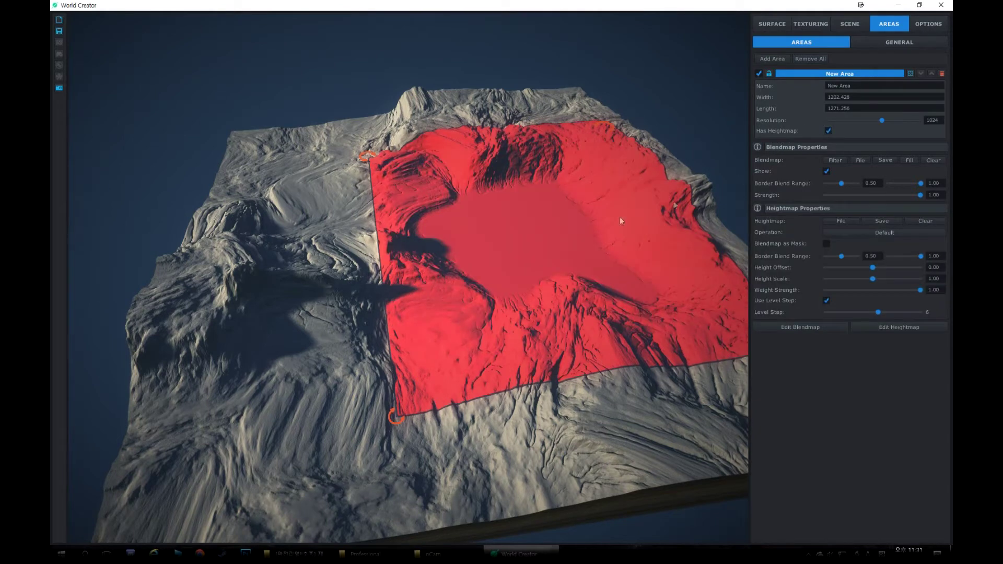
pyautogui.scroll(2, 528, 204)
pyautogui.moveTo(527, 202); pyautogui.dragTo(534, 198, button='right')
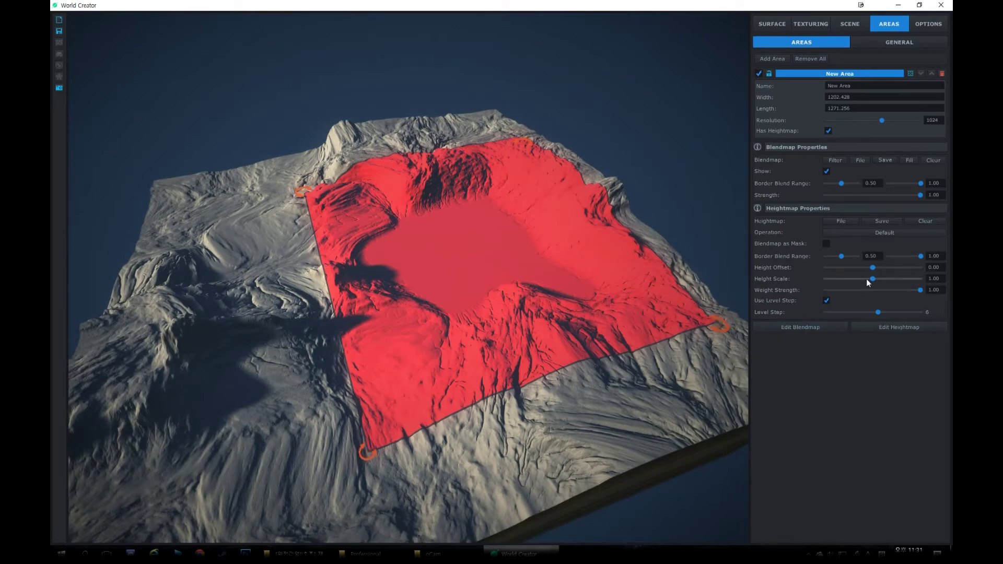
pyautogui.moveTo(872, 278)
pyautogui.mouseDown()
pyautogui.moveTo(895, 278)
pyautogui.moveTo(867, 268)
pyautogui.mouseUp()
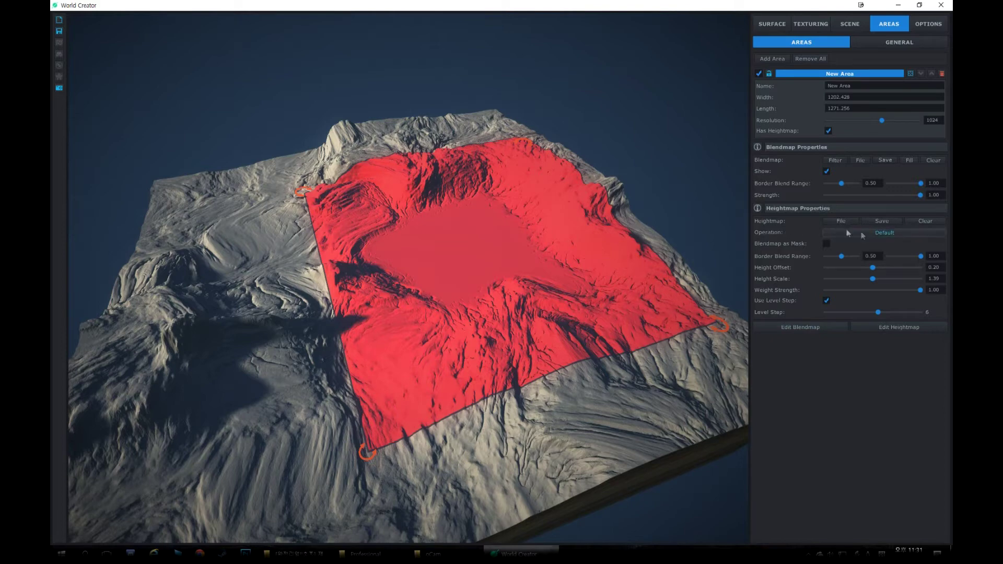
pyautogui.click(898, 233)
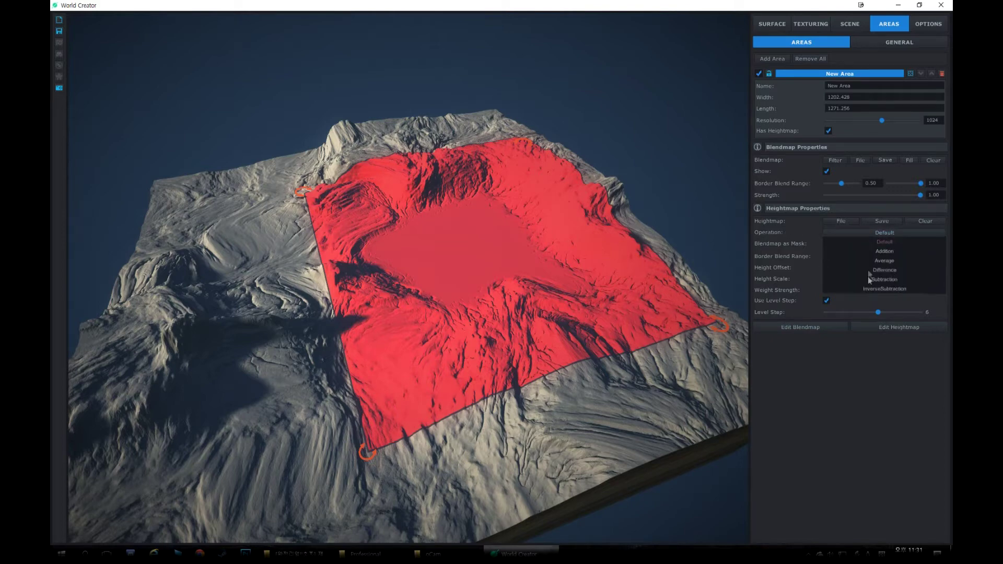
pyautogui.click(867, 233)
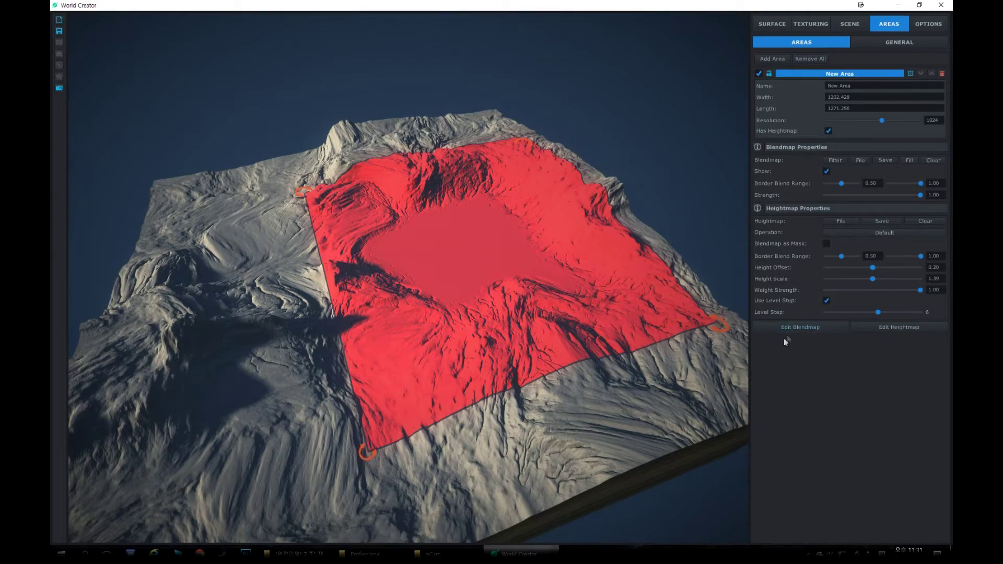
# - Edit the area's blendmap by erasing patches across its middle with the solid round brush at Brush Strength 0.95
pyautogui.click(807, 328)
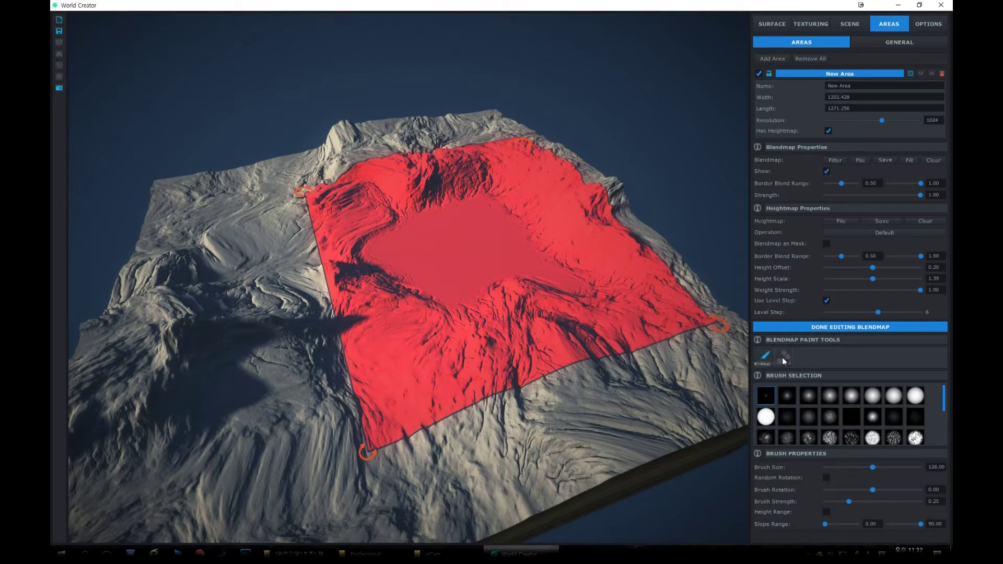
pyautogui.click(766, 419)
pyautogui.moveTo(557, 303)
pyautogui.mouseDown()
pyautogui.moveTo(528, 318)
pyautogui.moveTo(534, 337)
pyautogui.mouseUp()
pyautogui.moveTo(848, 503); pyautogui.dragTo(916, 502)
pyautogui.moveTo(548, 292)
pyautogui.mouseDown()
pyautogui.moveTo(478, 291)
pyautogui.moveTo(475, 281)
pyautogui.mouseUp()
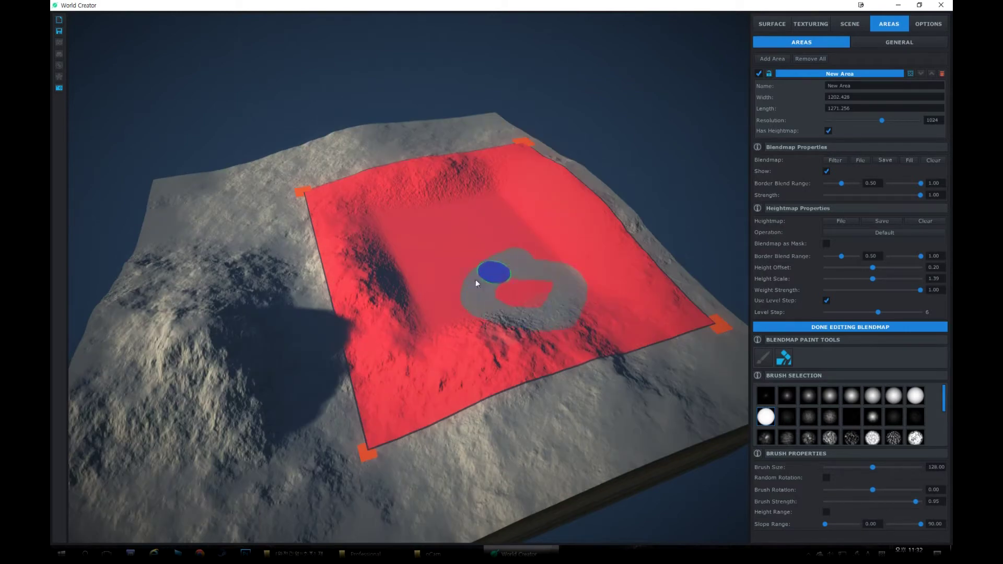
pyautogui.moveTo(540, 288)
pyautogui.mouseDown()
pyautogui.moveTo(467, 222)
pyautogui.moveTo(432, 276)
pyautogui.moveTo(479, 283)
pyautogui.moveTo(486, 344)
pyautogui.mouseUp()
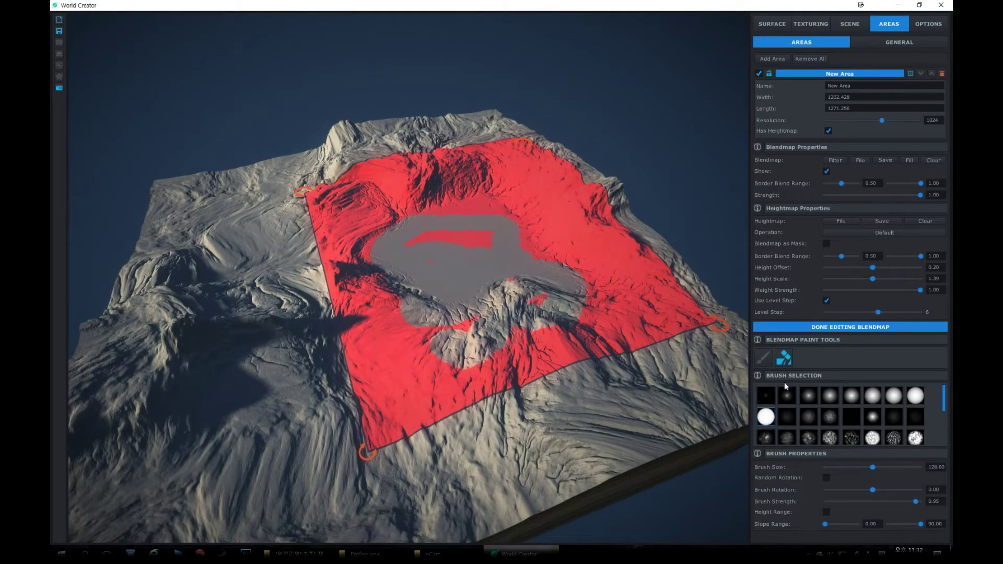
# - Paint part of the erased blendmap back in and set the Brush Size to 153.63
pyautogui.click(764, 358)
pyautogui.moveTo(512, 243)
pyautogui.mouseDown()
pyautogui.moveTo(415, 224)
pyautogui.moveTo(355, 250)
pyautogui.moveTo(507, 217)
pyautogui.moveTo(544, 230)
pyautogui.mouseUp()
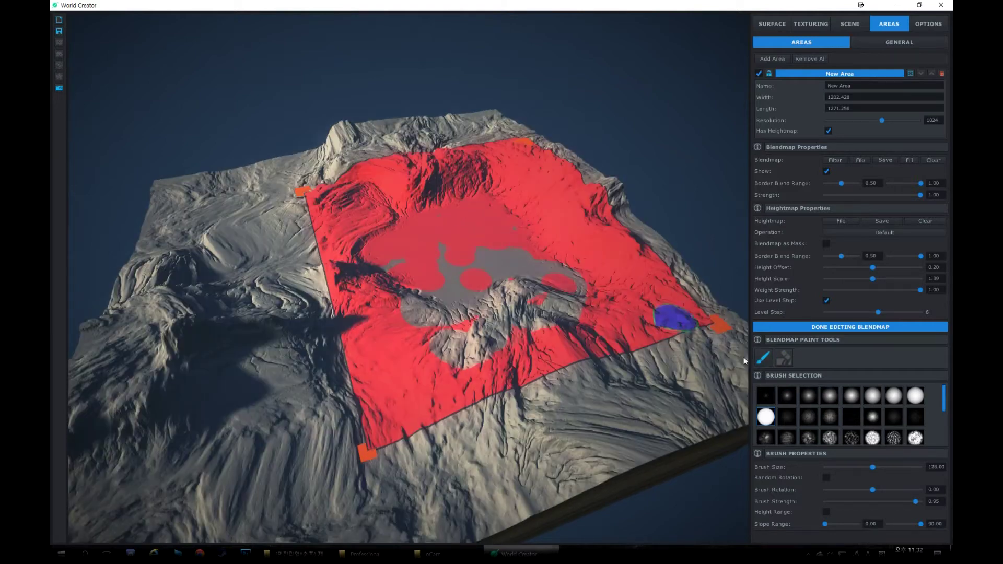
pyautogui.click(883, 468)
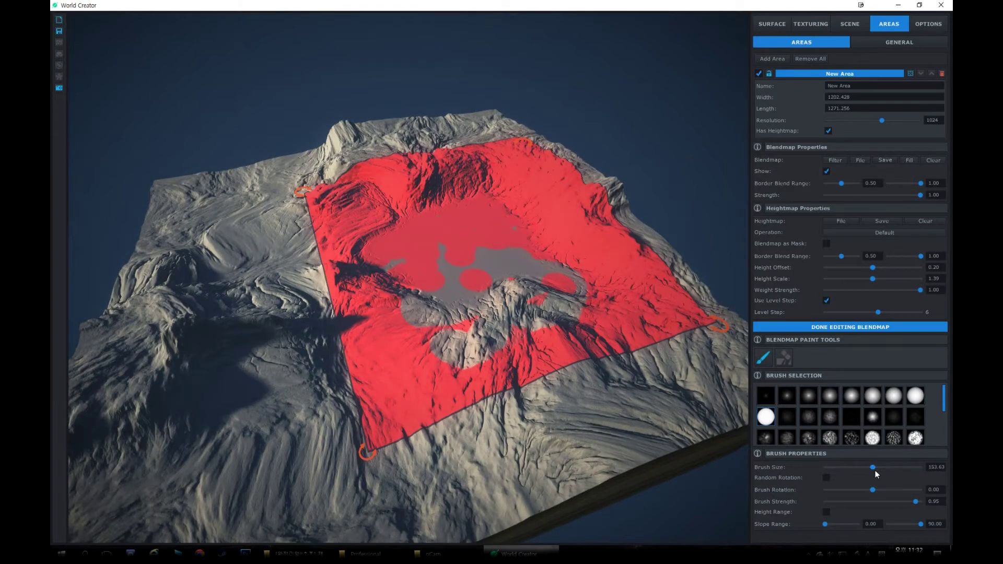
# - Paint the remaining erased blendmap patches back in at Brush Size 202.80 and finish editing the blendmap
pyautogui.moveTo(872, 468); pyautogui.dragTo(888, 468)
pyautogui.moveTo(542, 355)
pyautogui.mouseDown()
pyautogui.moveTo(520, 314)
pyautogui.moveTo(615, 291)
pyautogui.moveTo(416, 227)
pyautogui.moveTo(405, 233)
pyautogui.moveTo(483, 231)
pyautogui.moveTo(580, 272)
pyautogui.mouseUp()
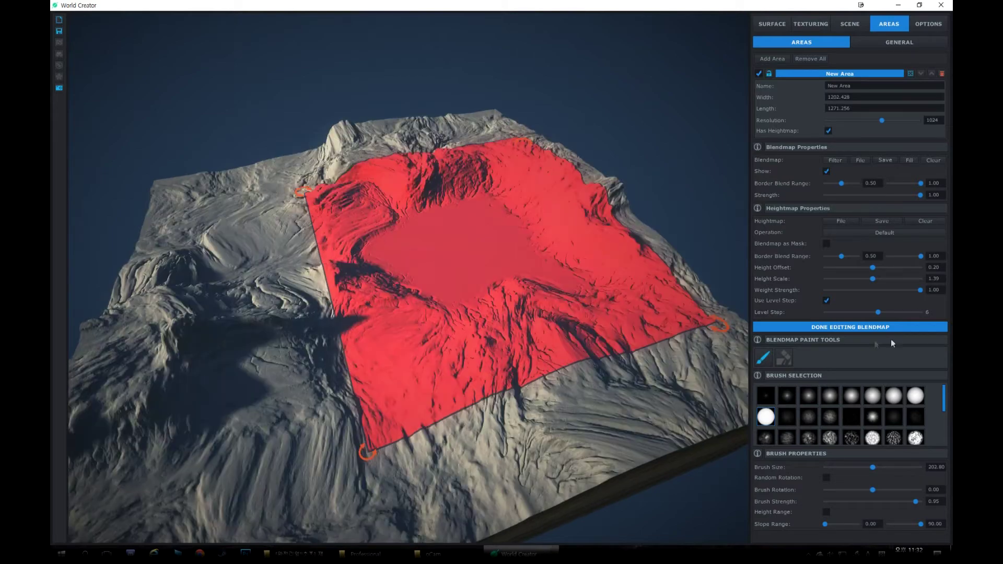
pyautogui.click(868, 328)
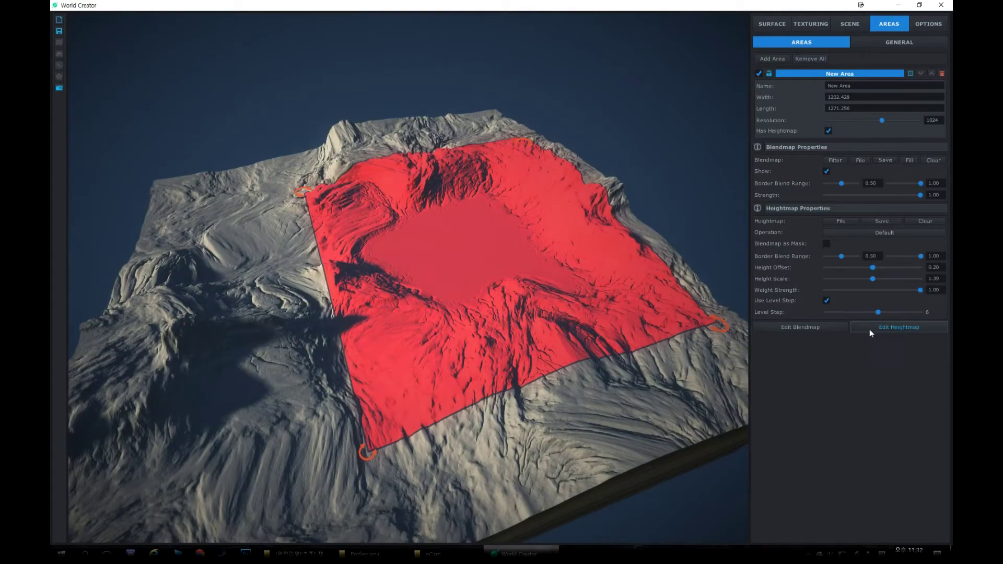
# - Edit the area's heightmap and carve holes into its middle with the Lower tool, solid round brush and Brush Strength 1.00
pyautogui.click(879, 327)
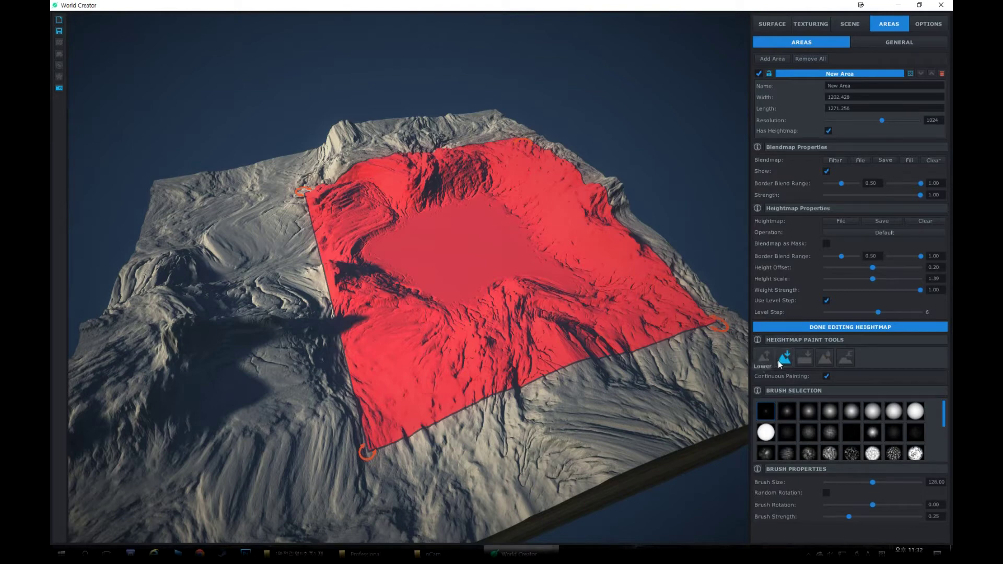
pyautogui.click(765, 434)
pyautogui.moveTo(850, 517); pyautogui.dragTo(862, 517)
pyautogui.moveTo(510, 279)
pyautogui.mouseDown()
pyautogui.moveTo(523, 301)
pyautogui.moveTo(469, 327)
pyautogui.mouseUp()
pyautogui.moveTo(462, 277); pyautogui.dragTo(477, 231)
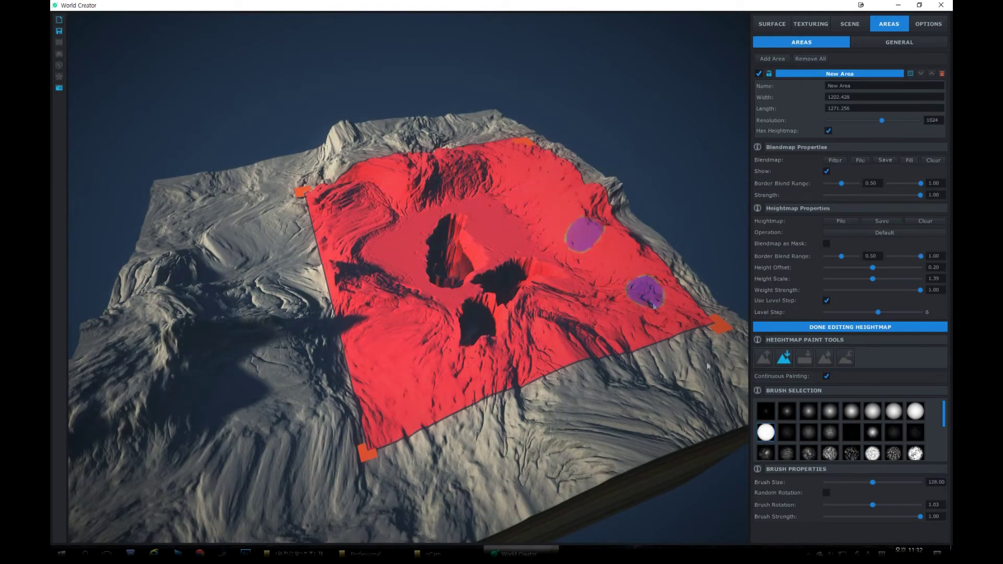
# - Lower a diagonal groove beside the carved holes at Brush Strength 0.46 and raise jagged peaks around the basin
pyautogui.moveTo(905, 518); pyautogui.dragTo(869, 517)
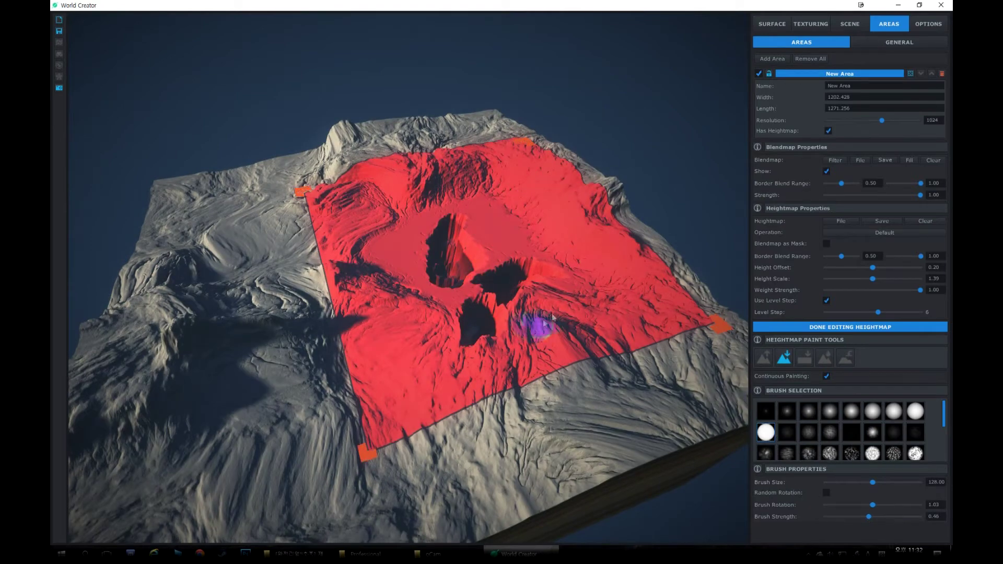
pyautogui.moveTo(555, 242)
pyautogui.mouseDown()
pyautogui.moveTo(600, 253)
pyautogui.moveTo(620, 273)
pyautogui.mouseUp()
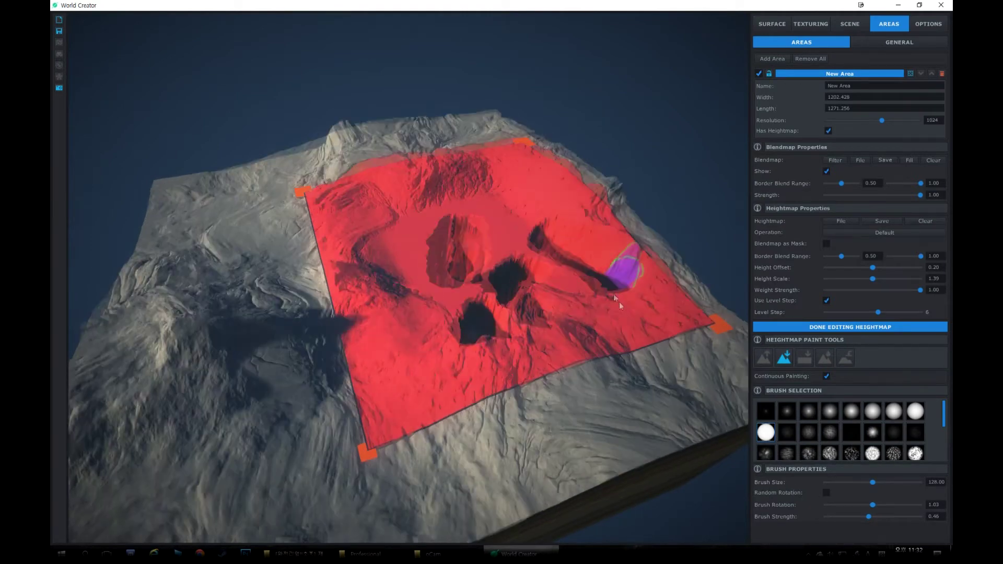
pyautogui.click(763, 357)
pyautogui.moveTo(577, 291)
pyautogui.mouseDown()
pyautogui.moveTo(443, 225)
pyautogui.moveTo(386, 293)
pyautogui.moveTo(449, 230)
pyautogui.moveTo(484, 257)
pyautogui.mouseUp()
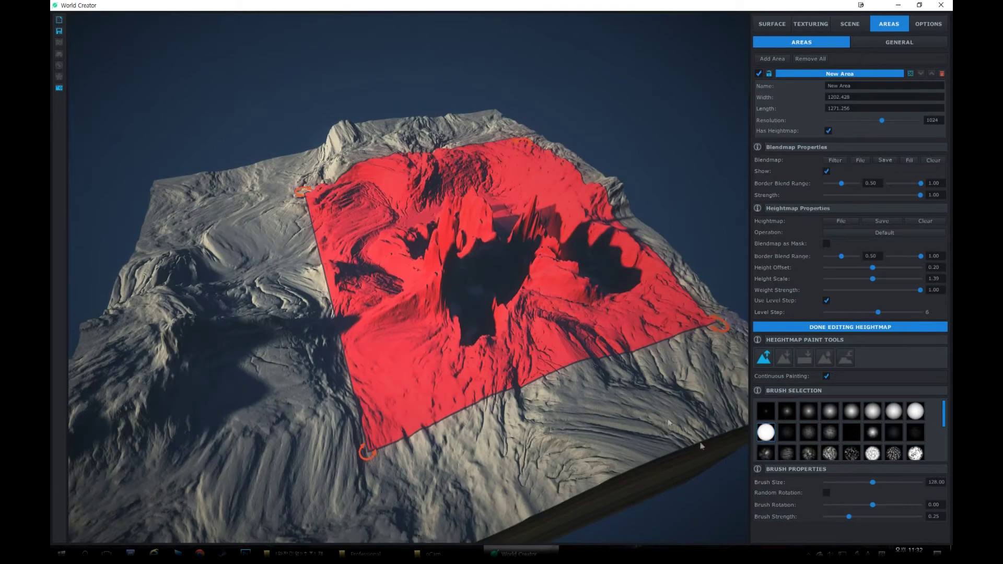
# - Finish editing the heightmap and delete the area from the terrain
pyautogui.click(844, 328)
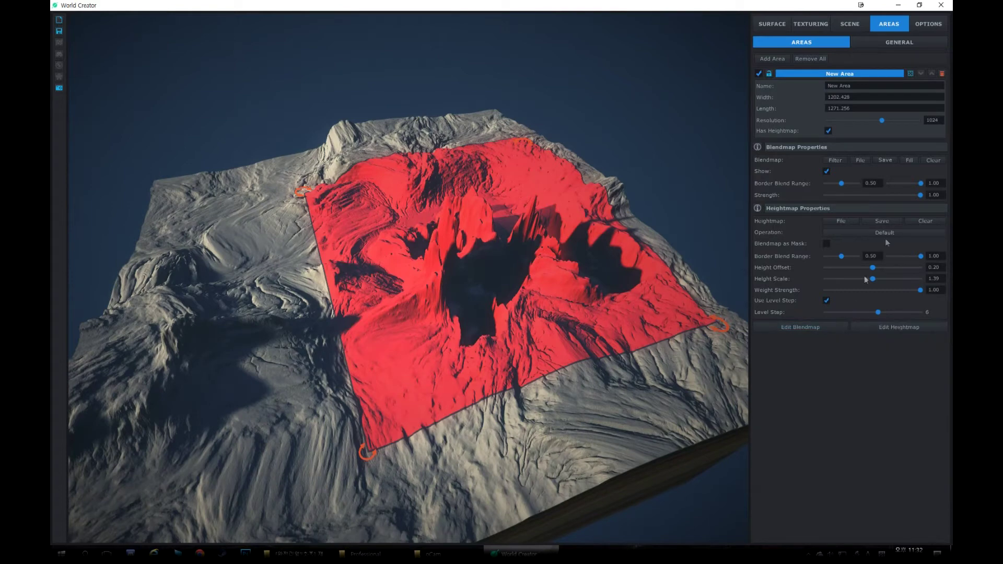
pyautogui.click(942, 74)
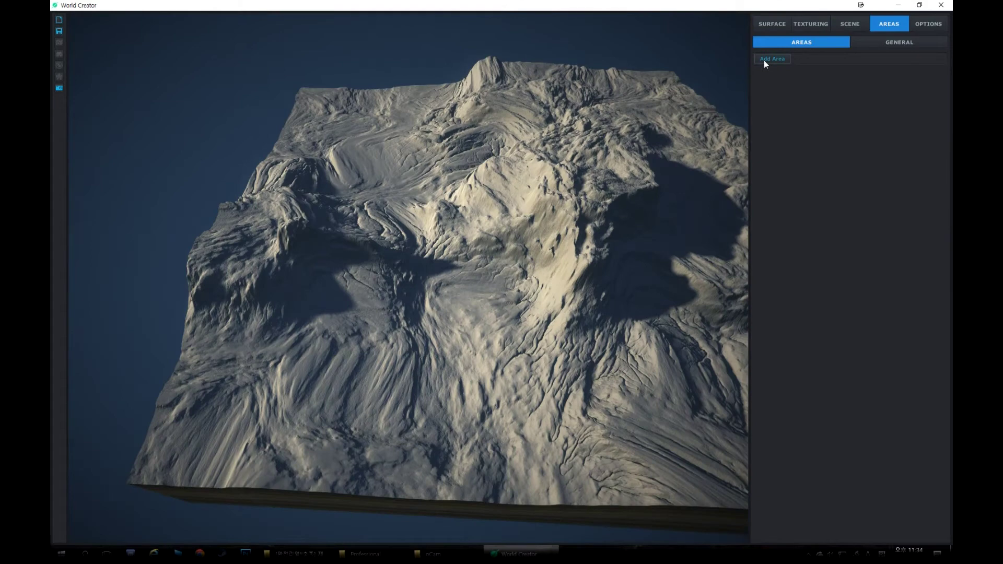
# - Add a fresh area named Area1, give it a heightmap and reposition it on the terrain
pyautogui.click(772, 59)
pyautogui.click(854, 86)
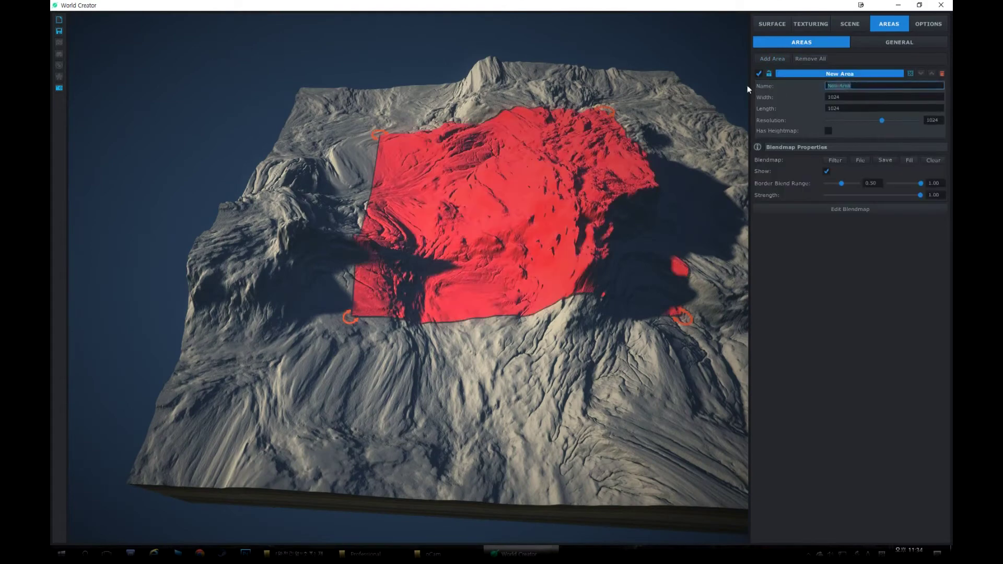
pyautogui.write('Area1')
pyautogui.click(828, 130)
pyautogui.moveTo(577, 215); pyautogui.dragTo(653, 227)
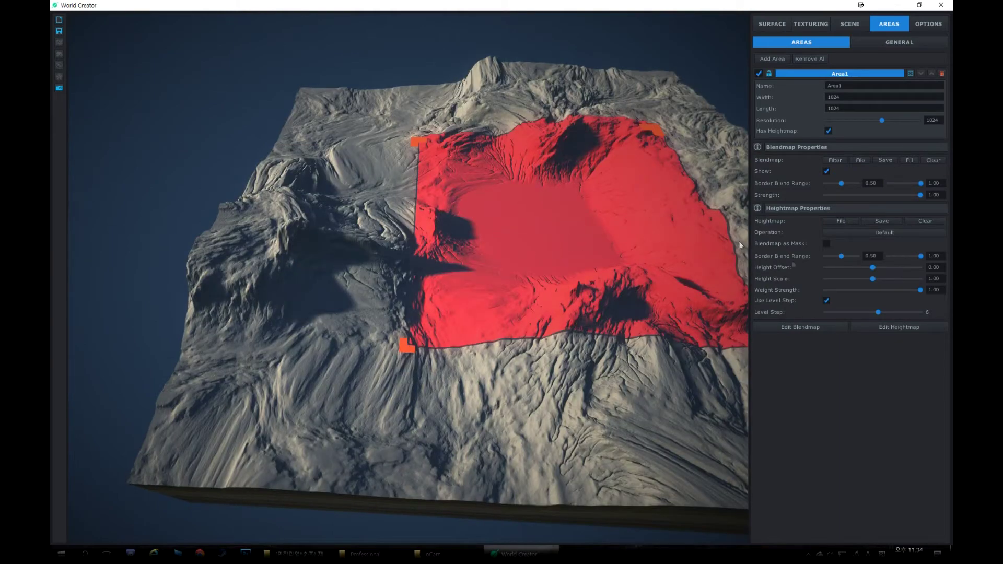
# - Load a heightmap file into Area1 and move the area toward the terrain's centre
pyautogui.click(859, 161)
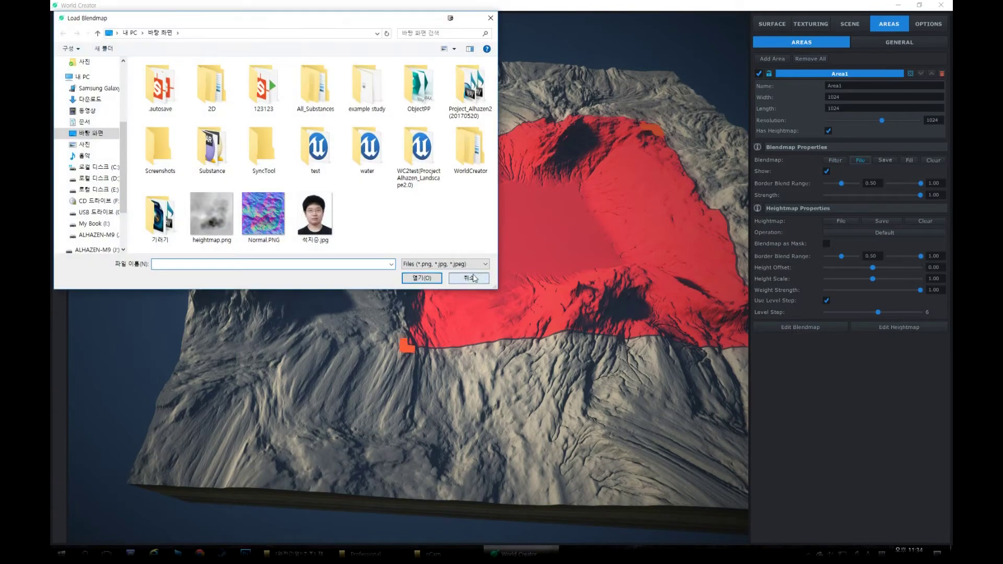
pyautogui.click(469, 278)
pyautogui.click(852, 217)
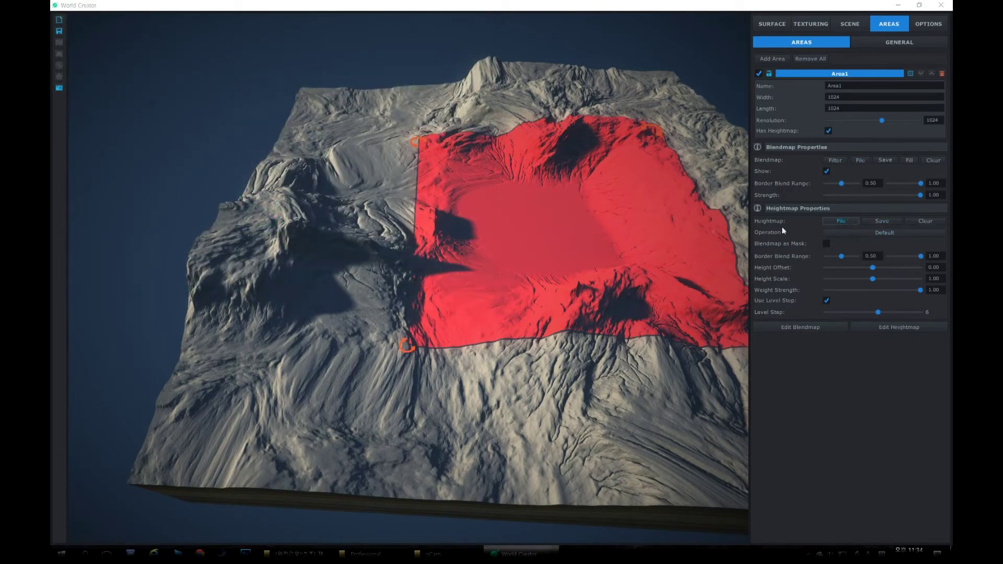
pyautogui.doubleClick(144, 215)
pyautogui.moveTo(559, 308); pyautogui.dragTo(533, 200)
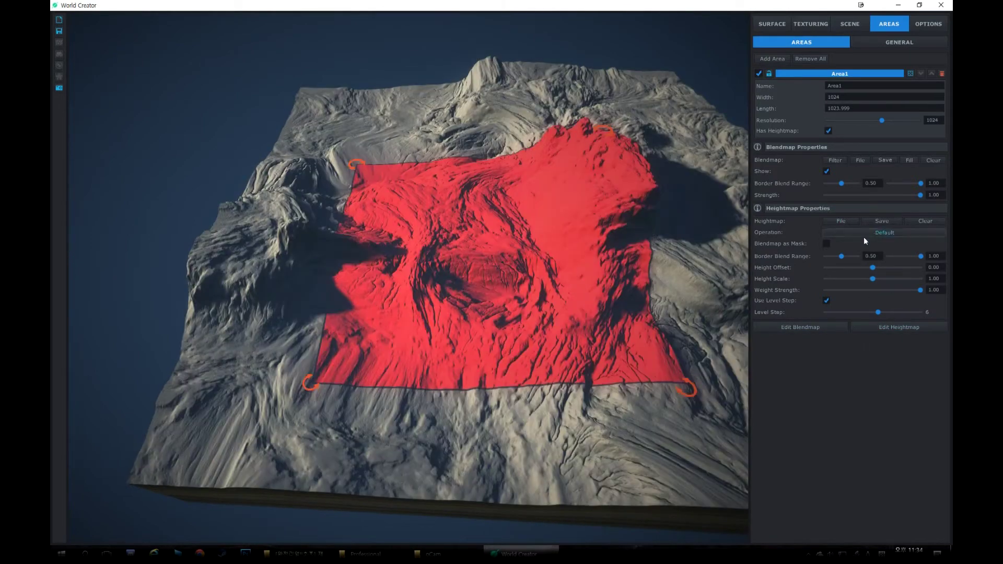
# - Set Area1's Height Scale to 2.18 and its Height Offset to 1.38
pyautogui.moveTo(874, 279)
pyautogui.mouseDown()
pyautogui.moveTo(885, 278)
pyautogui.moveTo(874, 267)
pyautogui.mouseUp()
pyautogui.moveTo(569, 258); pyautogui.dragTo(531, 256, button='right')
pyautogui.scroll(5, 574, 276)
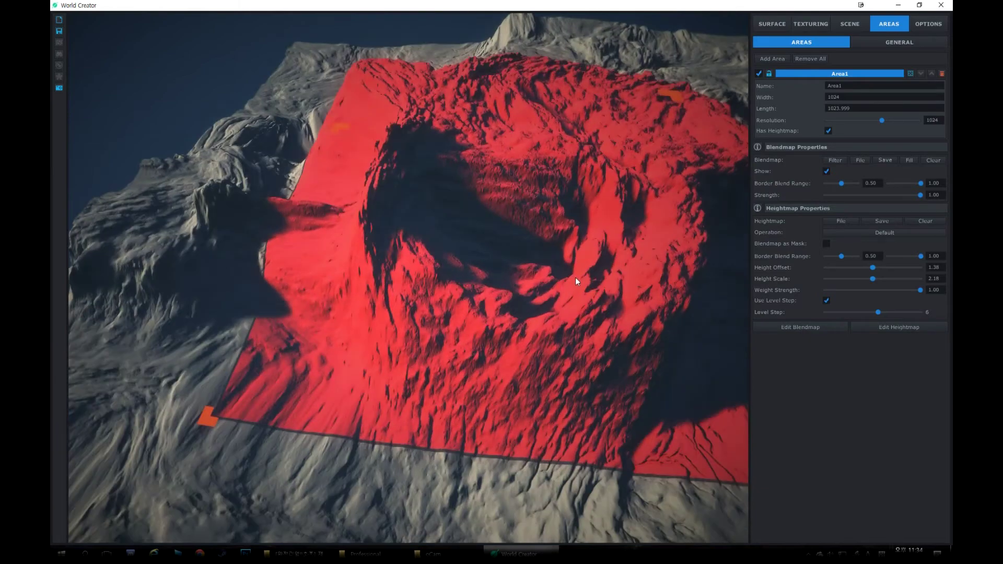
pyautogui.moveTo(568, 274); pyautogui.dragTo(233, 272, button='middle')
pyautogui.scroll(-5, 233, 271)
pyautogui.moveTo(252, 224); pyautogui.dragTo(861, 273, button='right')
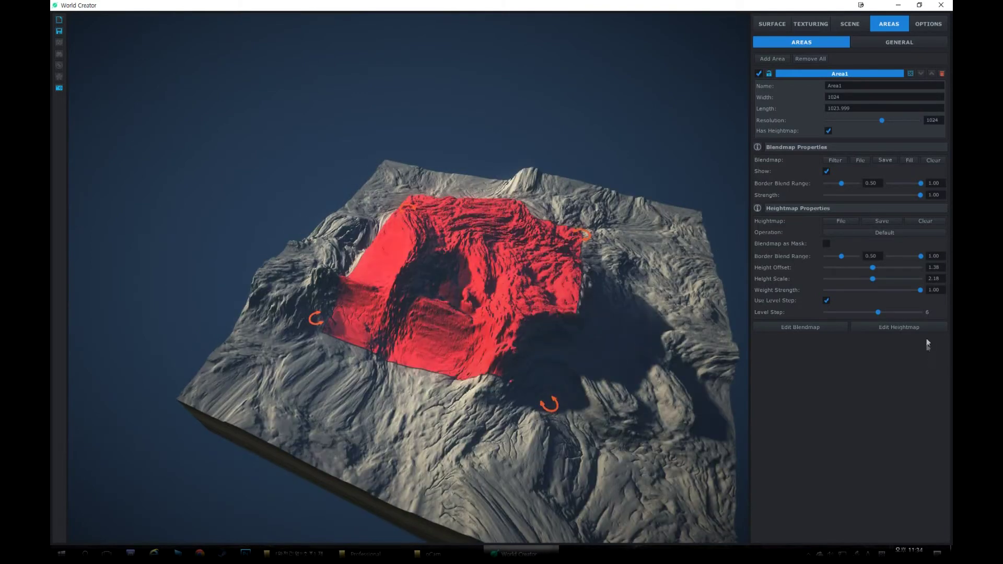
# - Set Area1's heightmap operation to Difference after trying Addition, and lock the area
pyautogui.click(866, 234)
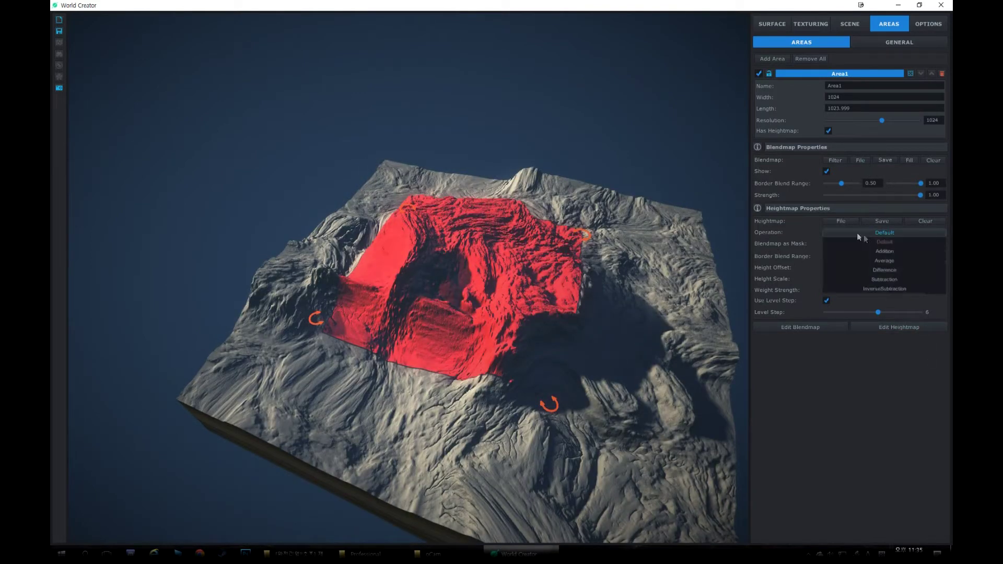
pyautogui.click(882, 245)
pyautogui.click(890, 235)
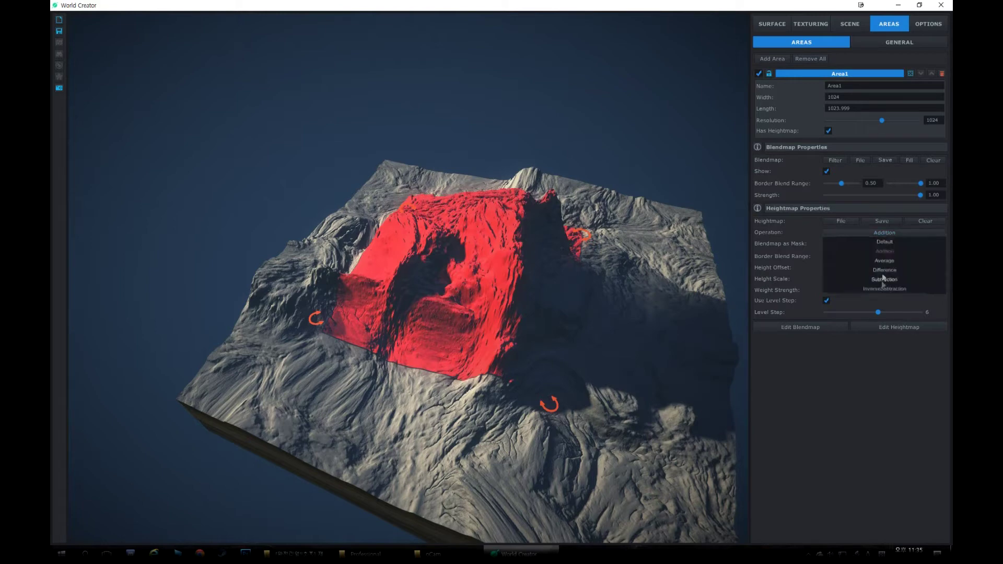
pyautogui.click(889, 271)
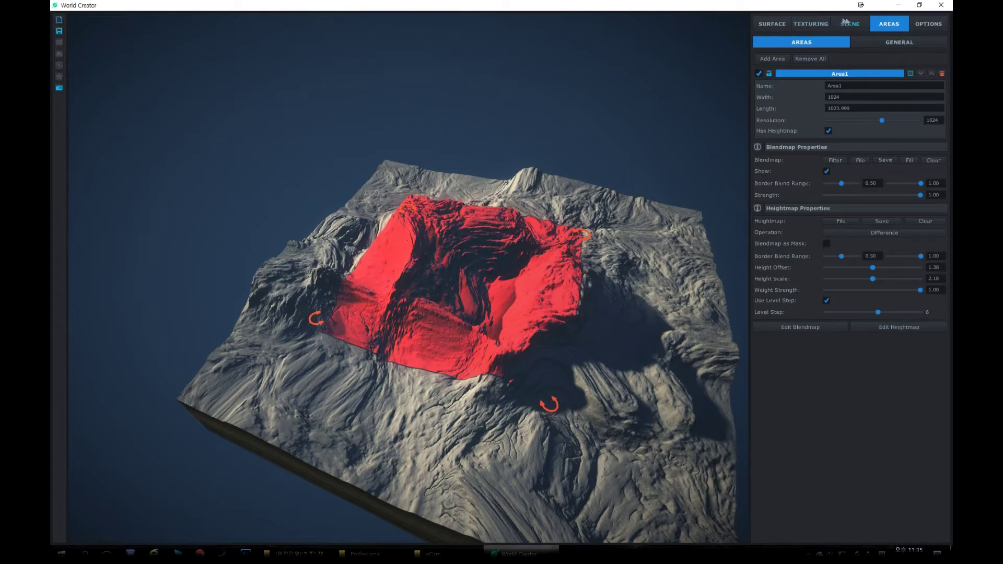
pyautogui.click(770, 73)
# - Add a surface filter layer named Area1 and limit it to the area Area1
pyautogui.click(772, 24)
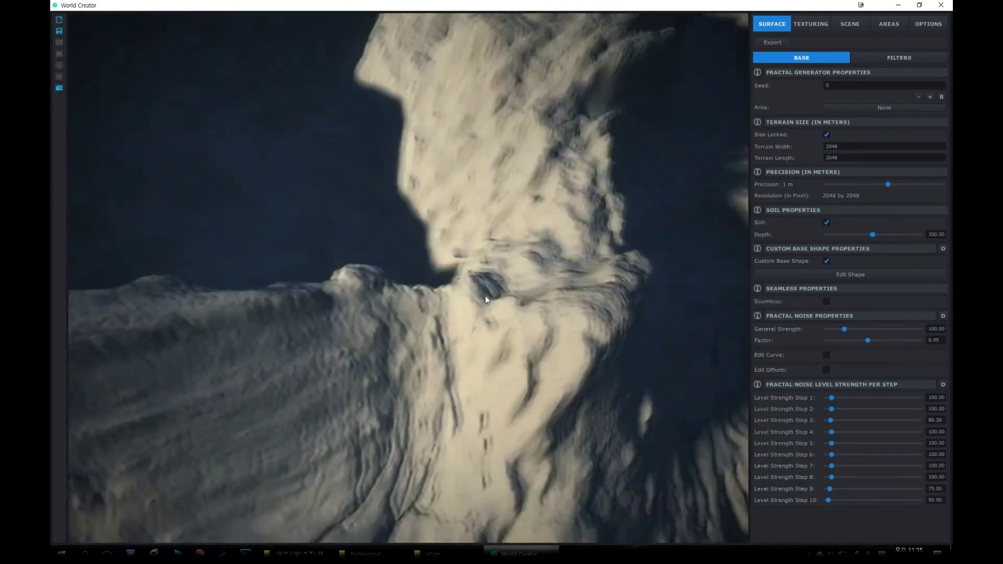
pyautogui.scroll(-5, 485, 295)
pyautogui.moveTo(501, 349); pyautogui.dragTo(501, 314, button='right')
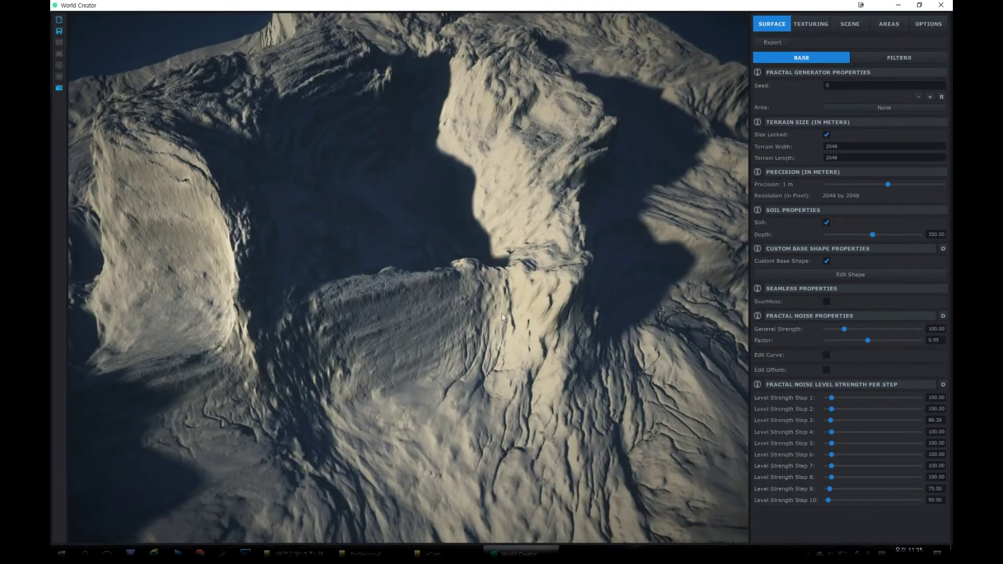
pyautogui.moveTo(471, 258); pyautogui.dragTo(568, 349, button='right')
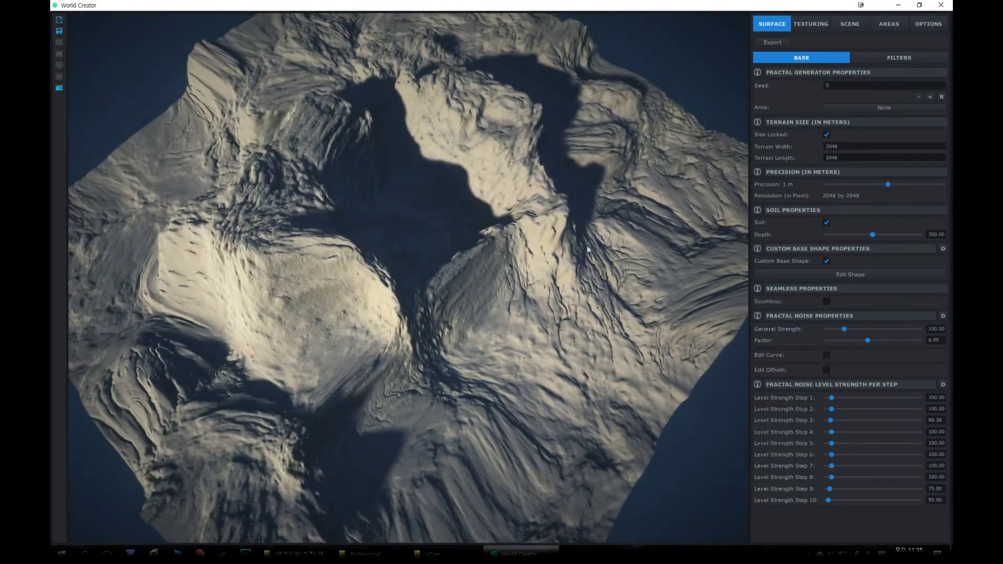
pyautogui.click(904, 59)
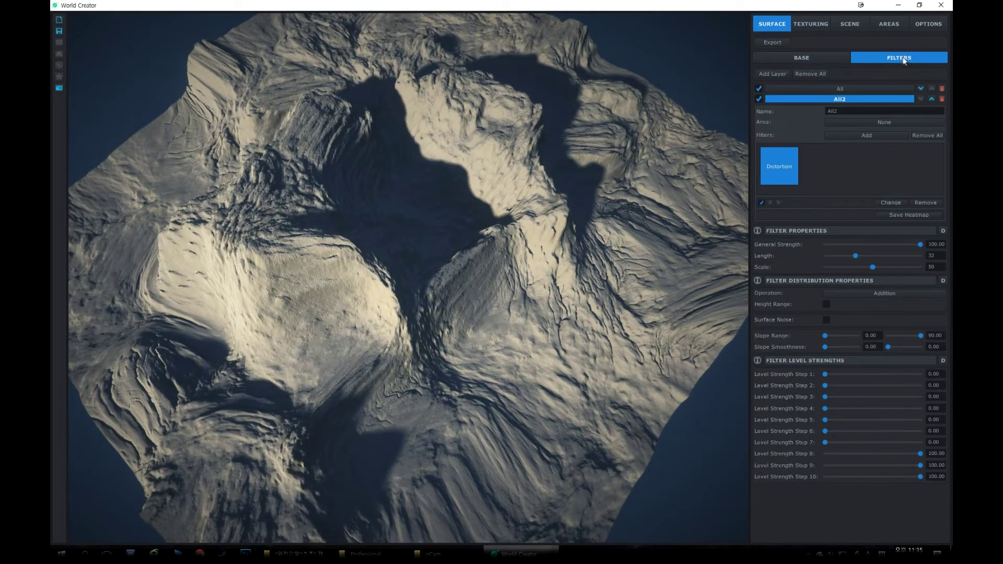
pyautogui.click(782, 73)
pyautogui.click(836, 110)
pyautogui.click(857, 121)
pyautogui.write('Area1')
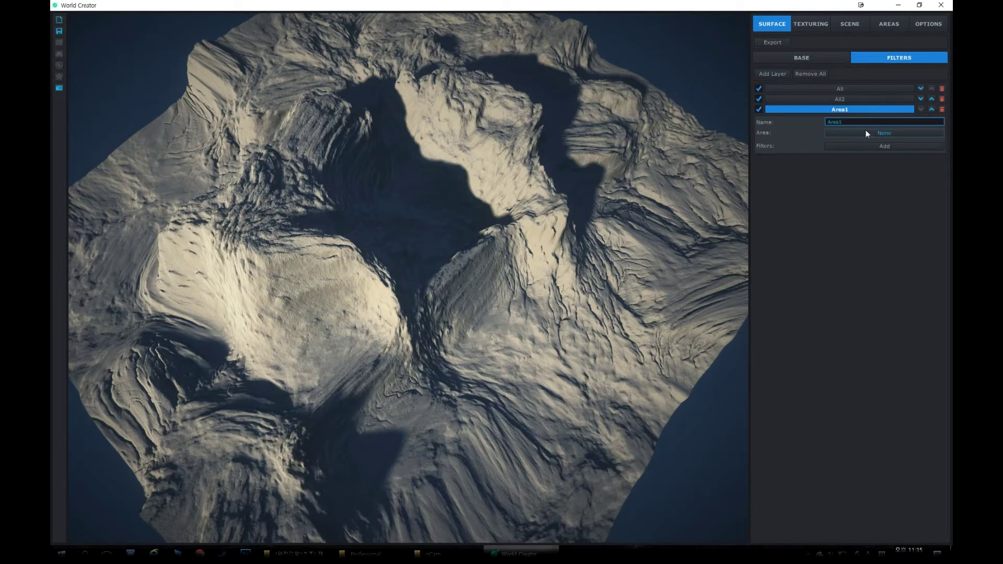
pyautogui.click(910, 134)
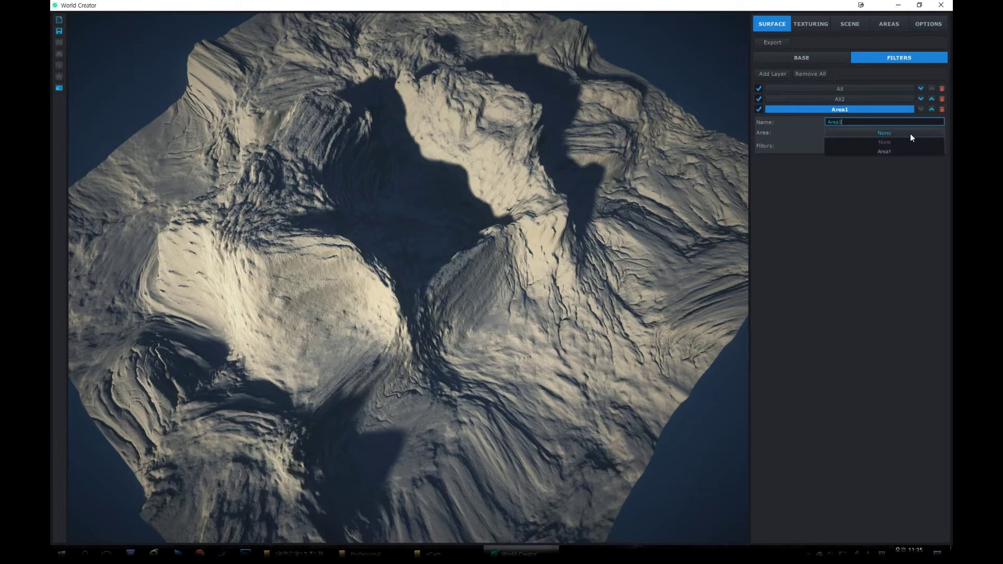
pyautogui.click(887, 152)
# - Add the Path filter from the Design category to the Area1 filter layer
pyautogui.click(889, 24)
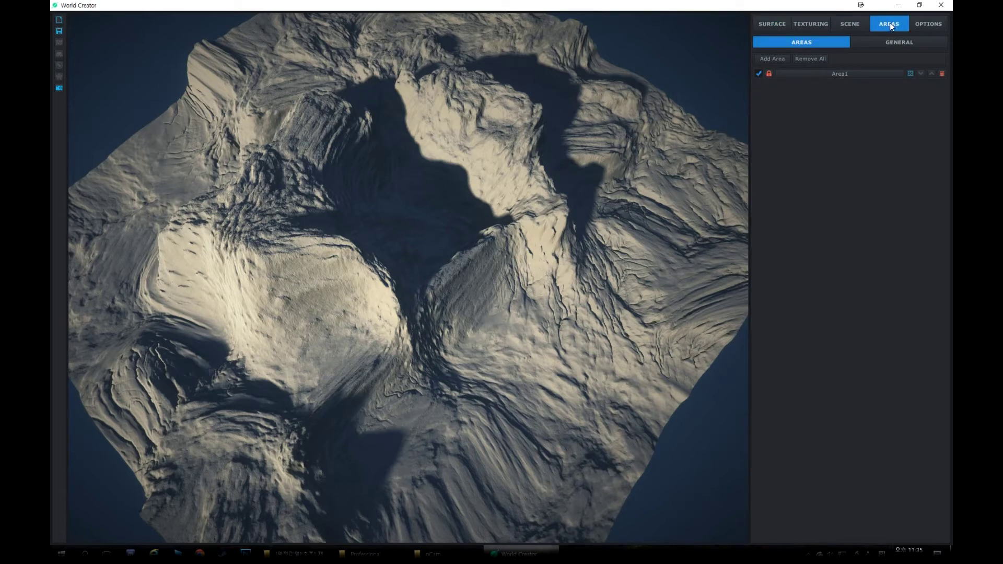
pyautogui.click(781, 73)
pyautogui.click(779, 26)
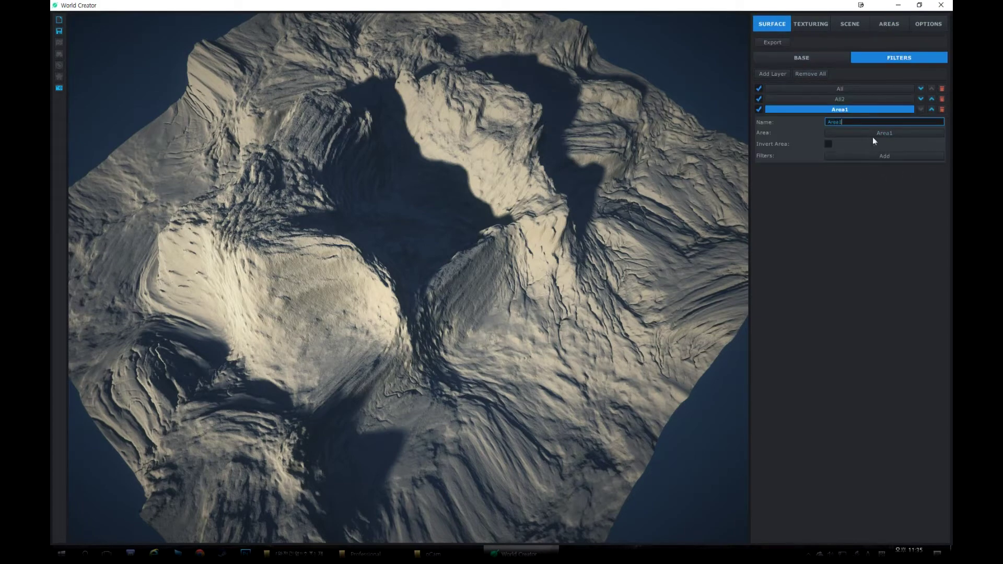
pyautogui.moveTo(662, 155); pyautogui.dragTo(504, 279)
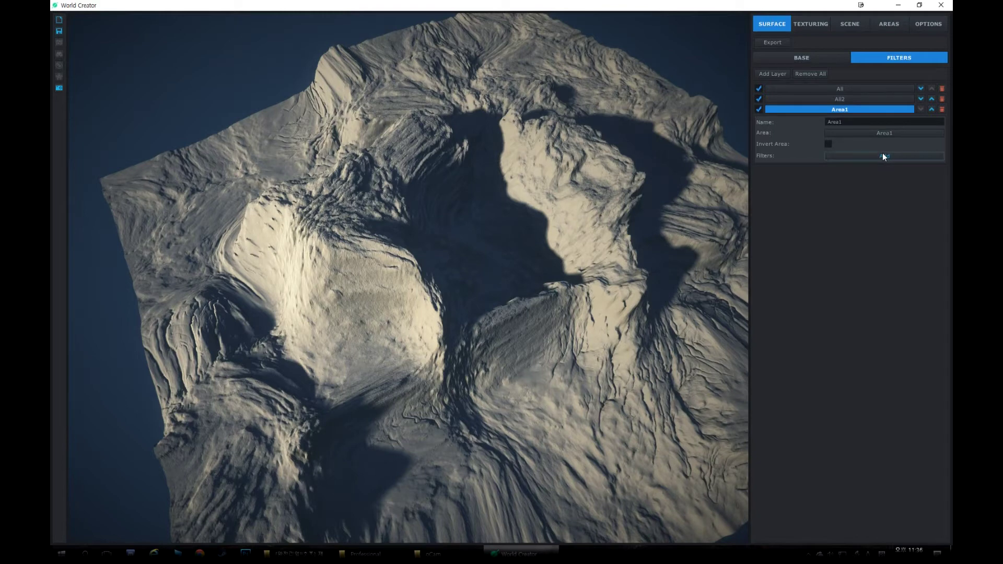
pyautogui.click(853, 156)
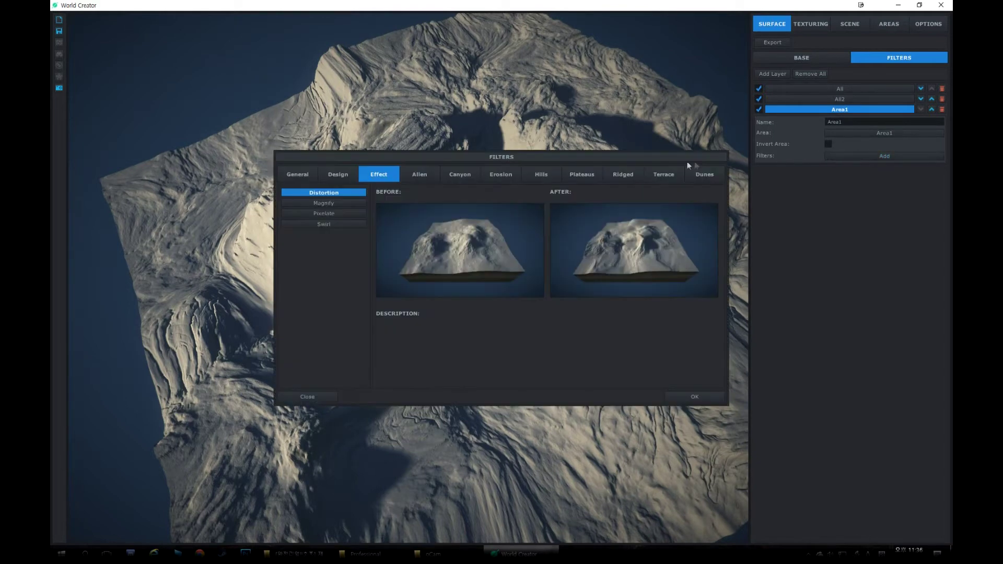
pyautogui.click(352, 173)
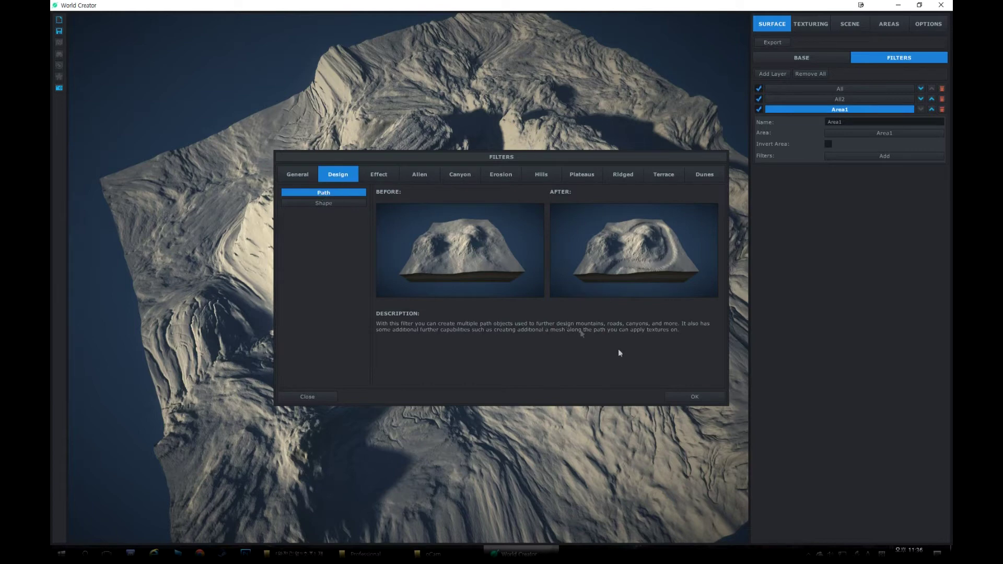
pyautogui.click(688, 396)
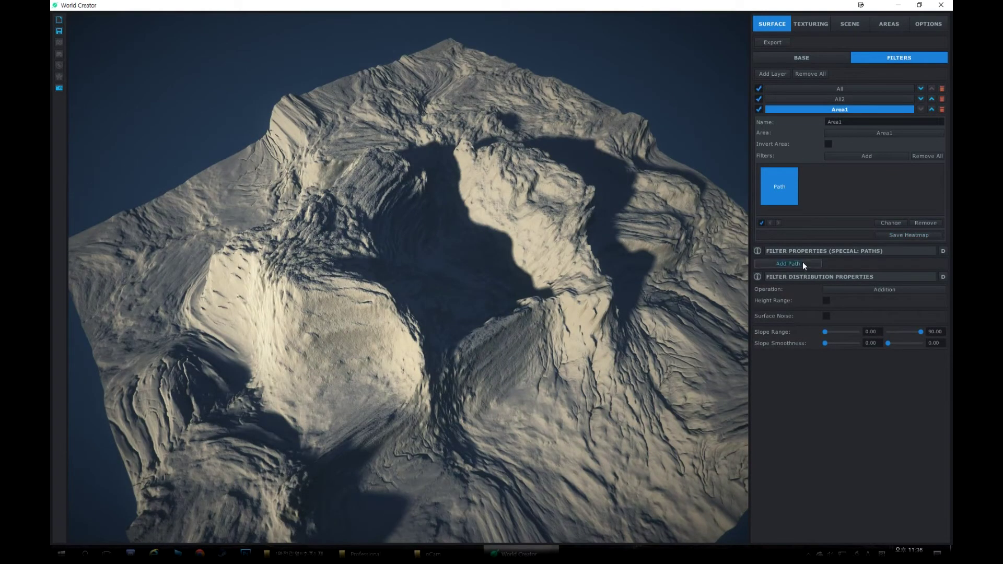
# - Add a path to the Path filter and place its points from the shadowed basin over the rim and down the slope
pyautogui.click(802, 263)
pyautogui.click(903, 434)
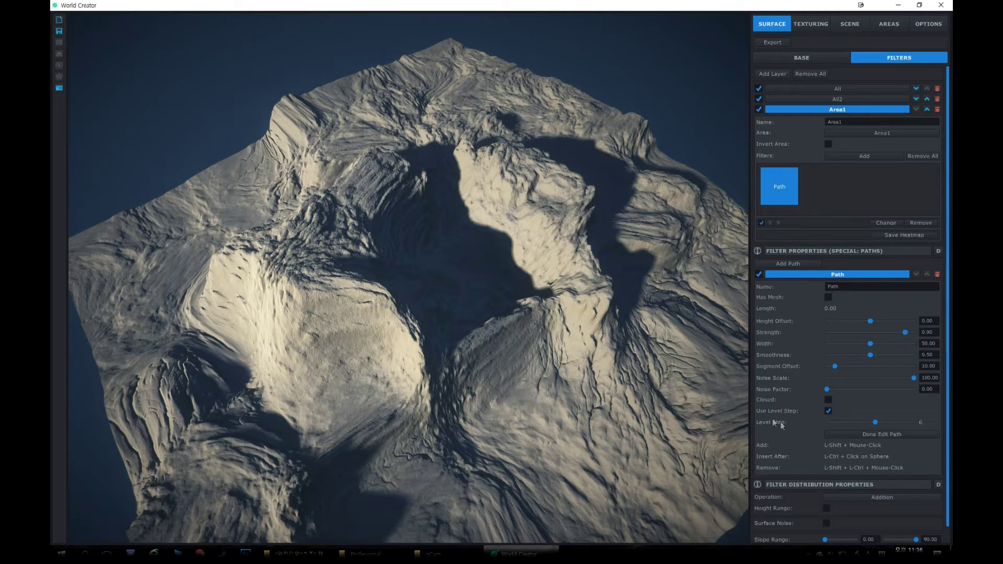
pyautogui.keyDown('shift'); pyautogui.click(513, 311); pyautogui.keyUp('shift')
pyautogui.keyDown('shift'); pyautogui.click(544, 399); pyautogui.keyUp('shift')
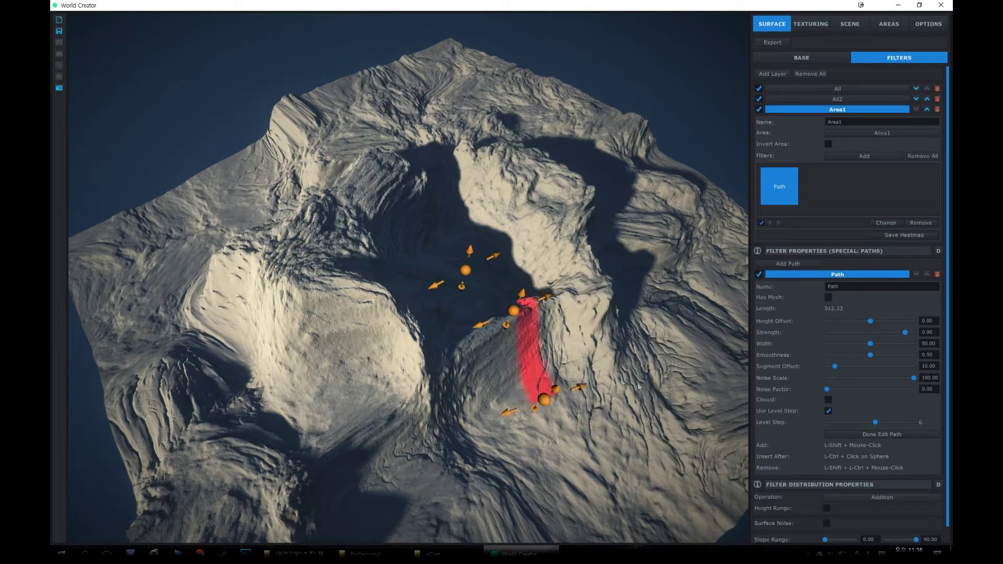
pyautogui.moveTo(570, 322); pyautogui.dragTo(664, 294, button='right')
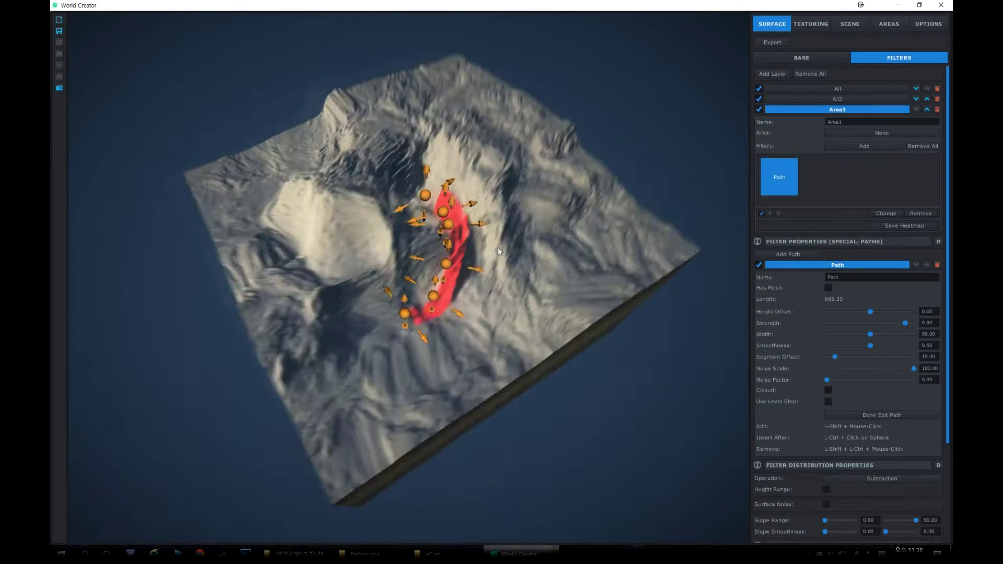
pyautogui.scroll(5, 496, 250)
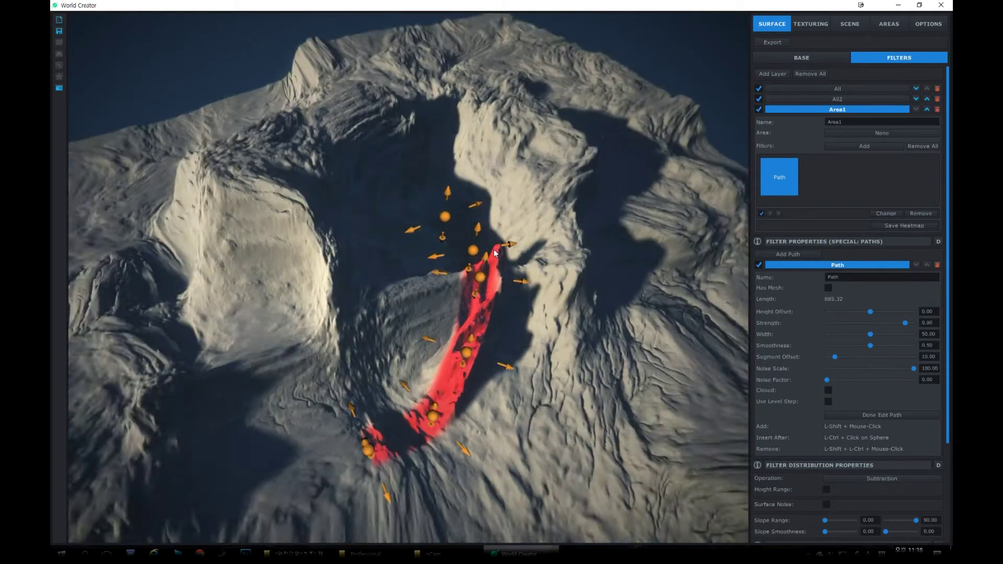
# - Reposition the path's points along the shadowed gully and raise the points in the basin
pyautogui.scroll(4, 494, 253)
pyautogui.moveTo(494, 252); pyautogui.dragTo(516, 262, button='right')
pyautogui.moveTo(446, 253); pyautogui.dragTo(460, 335)
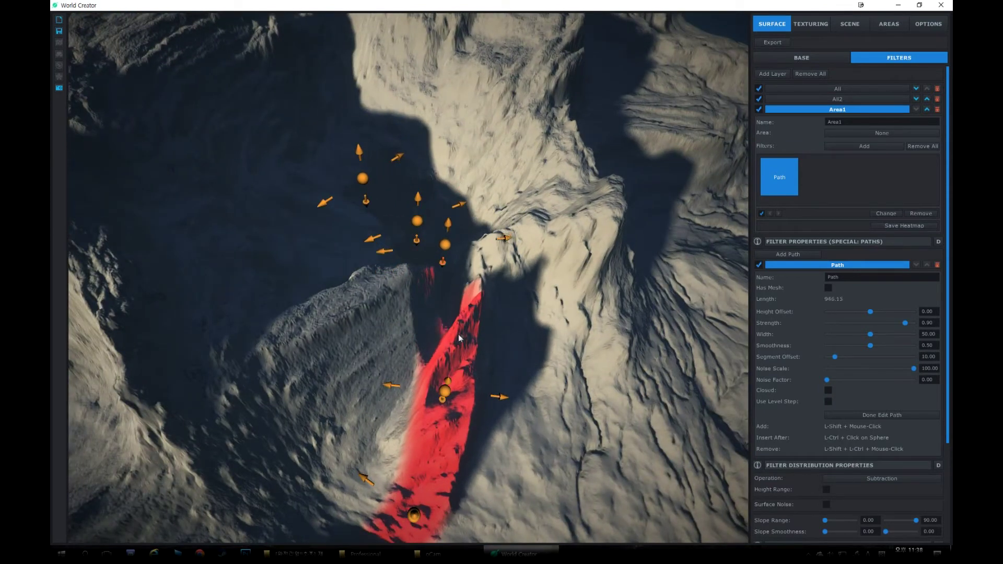
pyautogui.moveTo(448, 373); pyautogui.dragTo(448, 372)
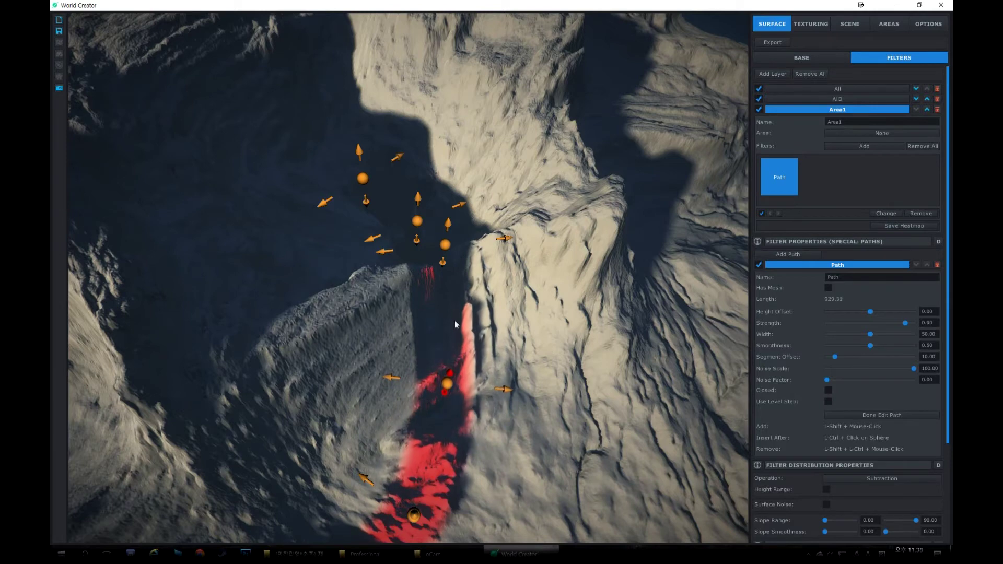
pyautogui.moveTo(424, 220); pyautogui.dragTo(424, 226)
pyautogui.click(362, 178)
pyautogui.moveTo(362, 144); pyautogui.dragTo(359, 123)
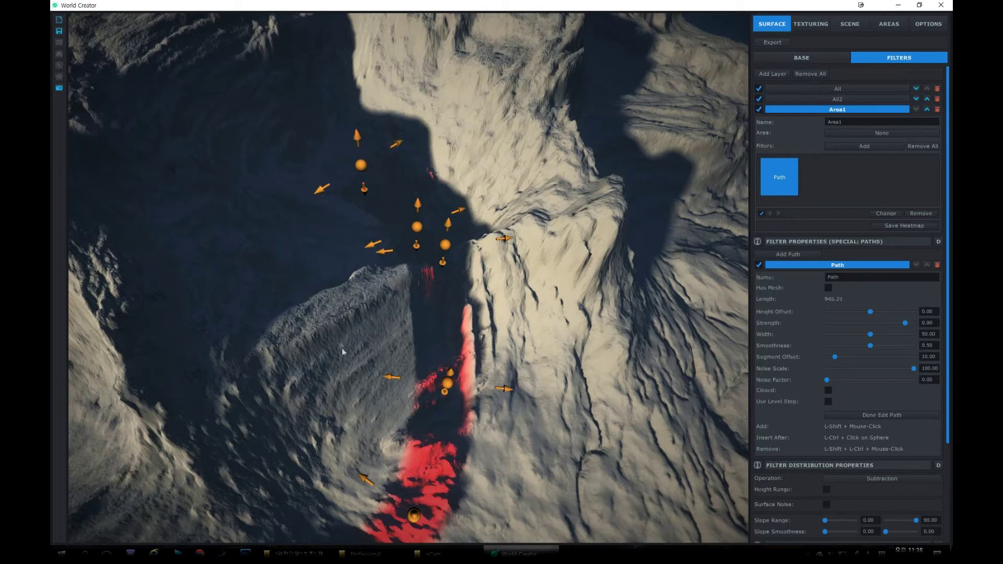
# - Set the path's Segment Offset to 87.11, Noise Scale to 57.27 and Noise Factor to 0.31
pyautogui.moveTo(438, 338); pyautogui.dragTo(430, 281, button='right')
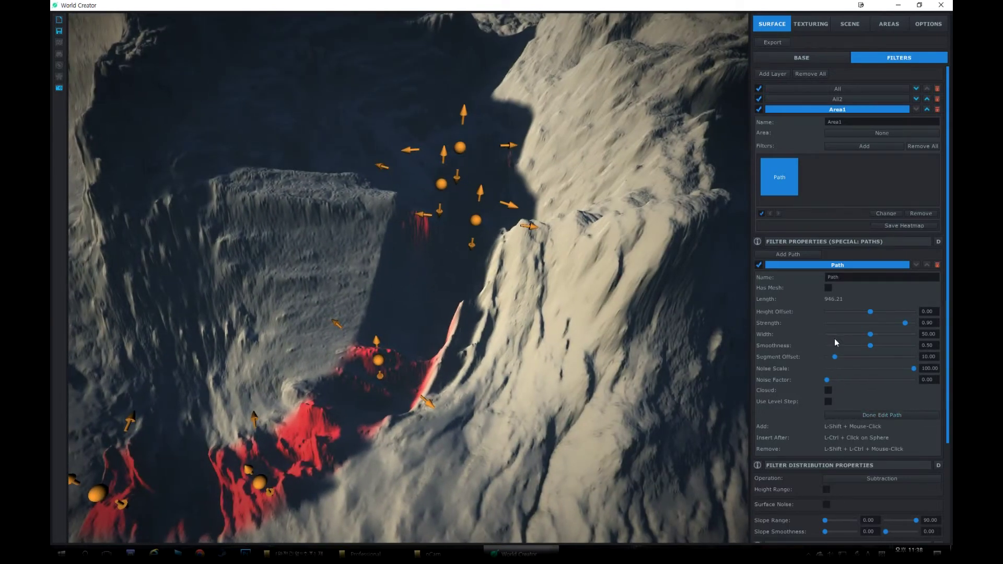
pyautogui.moveTo(838, 357); pyautogui.dragTo(913, 361)
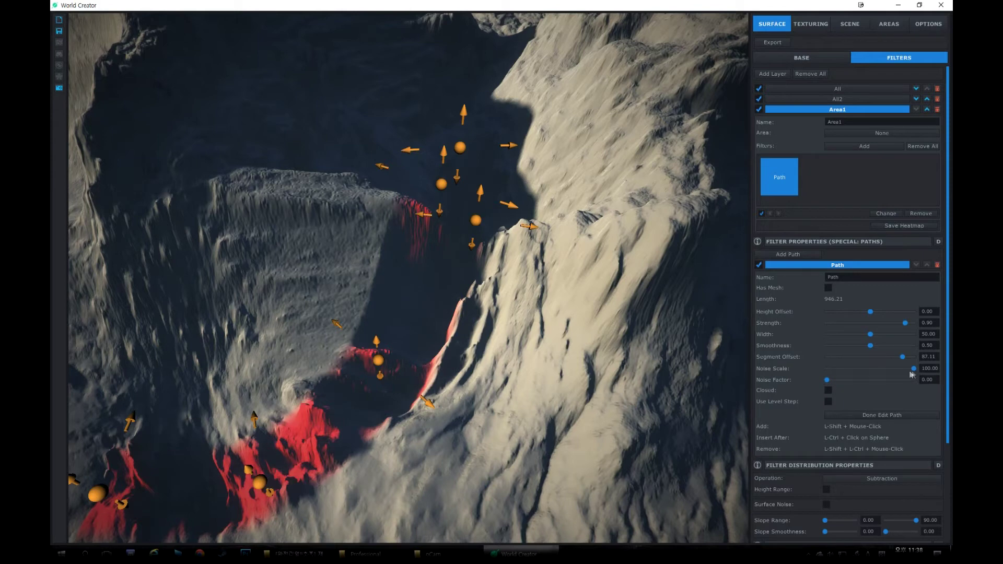
pyautogui.moveTo(914, 369); pyautogui.dragTo(856, 382)
pyautogui.moveTo(622, 345); pyautogui.dragTo(659, 348, button='right')
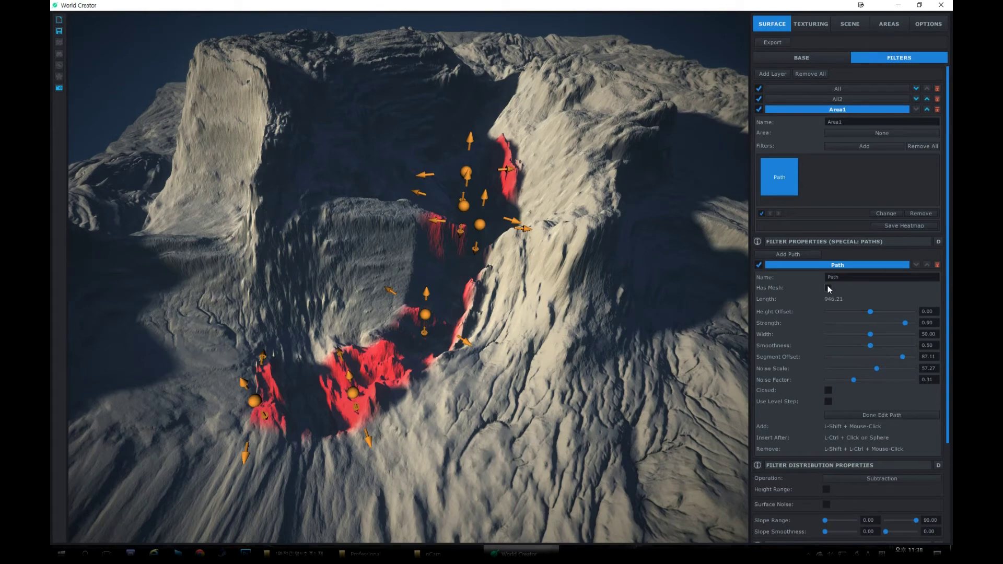
# - Set the Path filter's upper slope limit to 55.32 and its slope smoothness values to 0.64 and 0.83
pyautogui.scroll(-2, 880, 396)
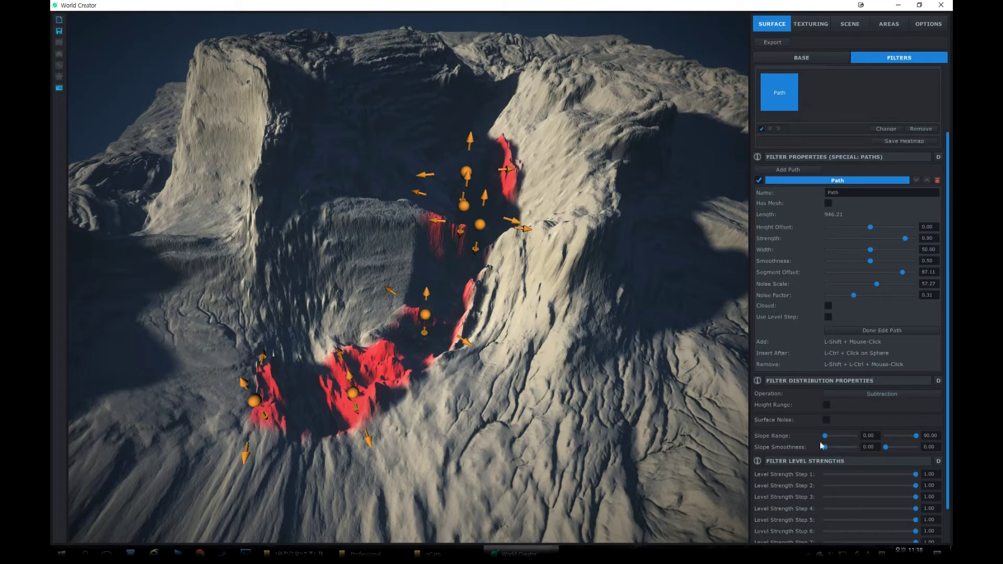
pyautogui.moveTo(826, 437); pyautogui.dragTo(905, 443)
pyautogui.moveTo(566, 335); pyautogui.dragTo(648, 323, button='right')
pyautogui.scroll(2, 867, 169)
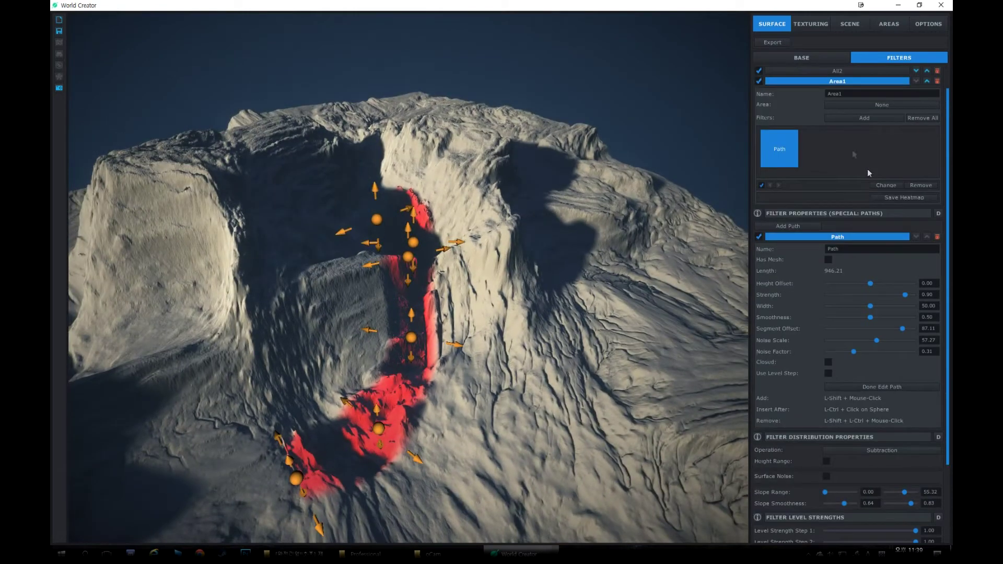
# - Compare the terrain with the Area1 filter layer disabled and enabled again
pyautogui.click(761, 81)
pyautogui.click(760, 82)
pyautogui.moveTo(558, 260); pyautogui.dragTo(388, 338, button='right')
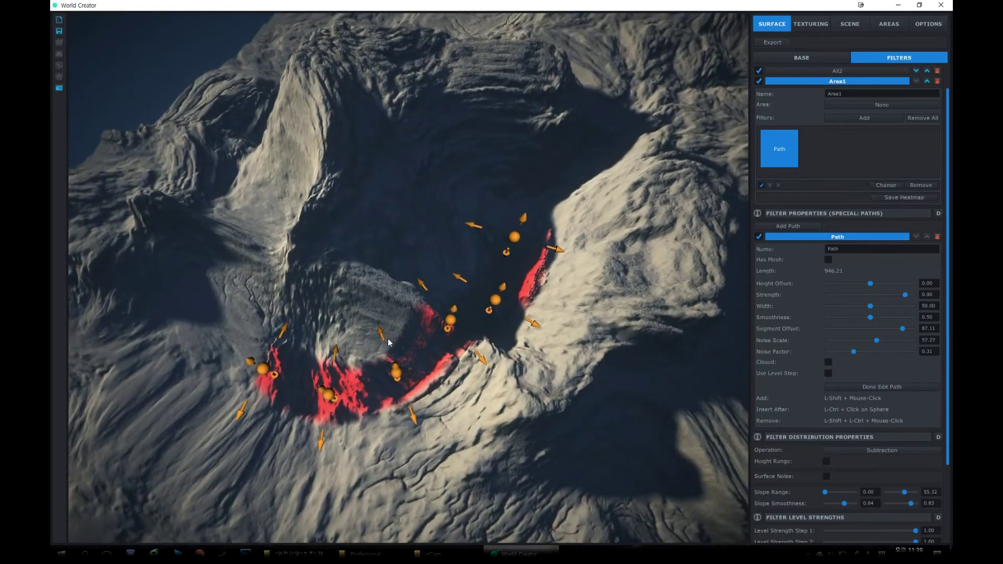
pyautogui.press('s')
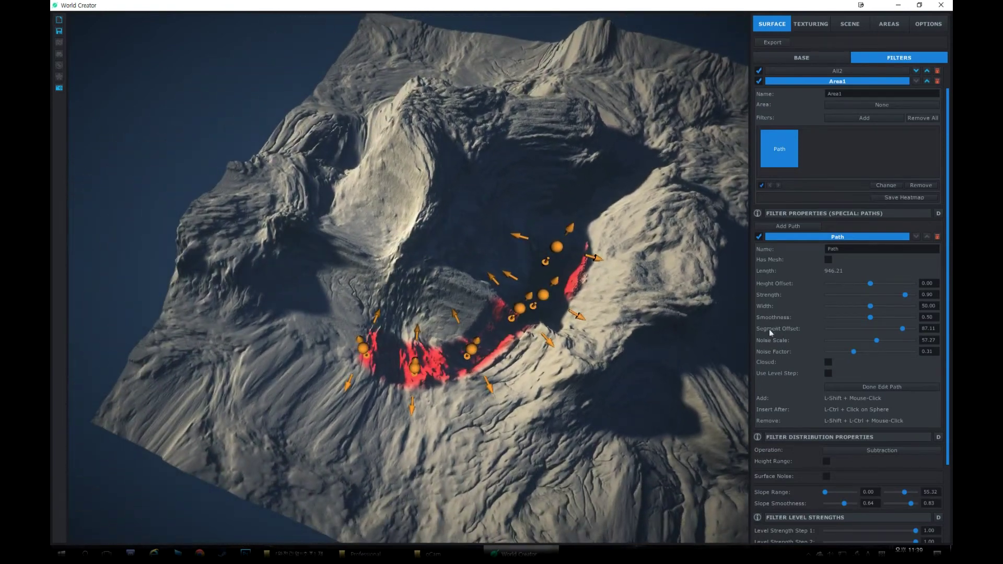
# - Limit the Area1 filter layer to the area Area1 and leave path editing to inspect the carved terrain
pyautogui.click(882, 105)
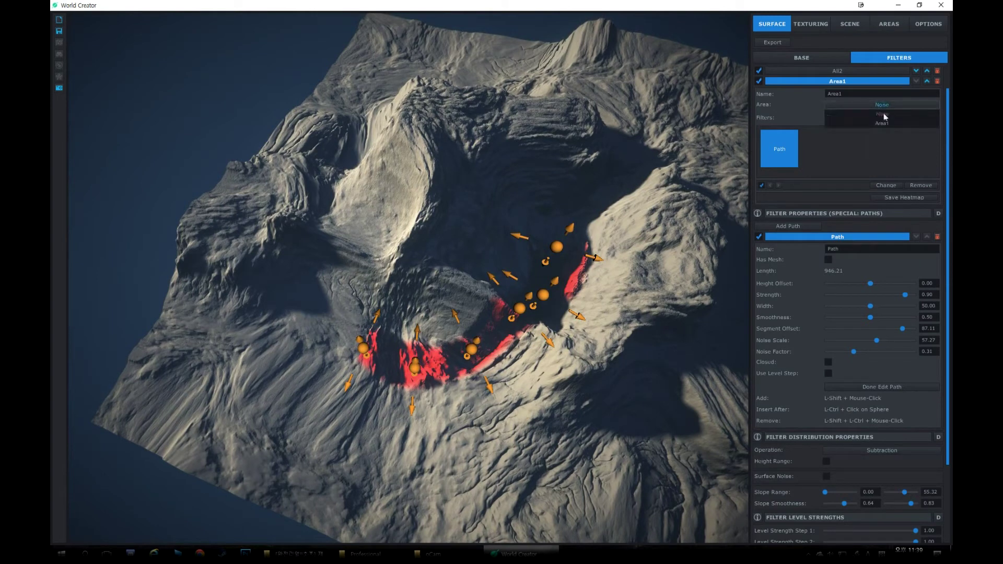
pyautogui.click(881, 123)
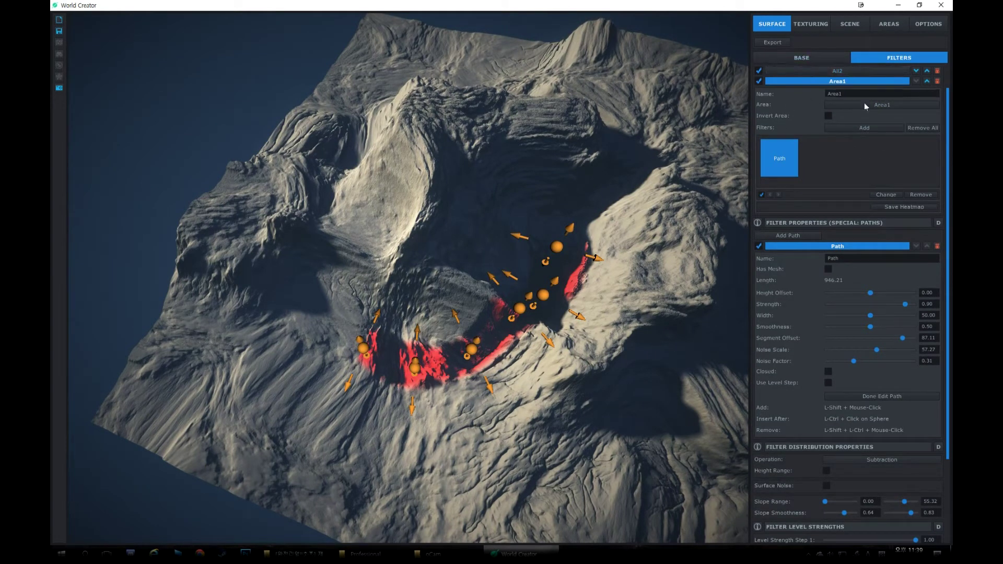
pyautogui.click(832, 59)
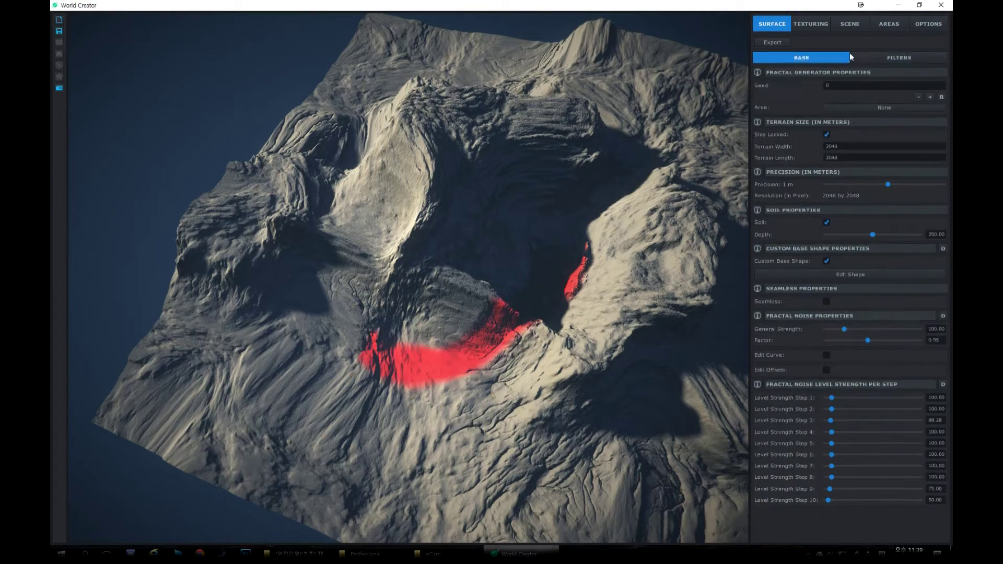
pyautogui.click(886, 57)
pyautogui.scroll(5, 599, 234)
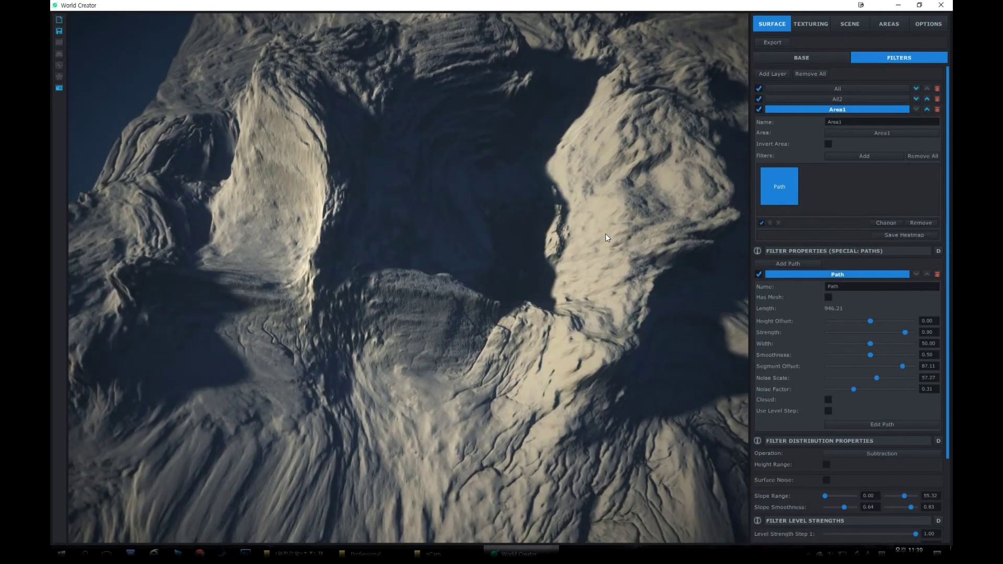
pyautogui.moveTo(606, 234); pyautogui.dragTo(687, 163)
pyautogui.scroll(5, 614, 114)
pyautogui.scroll(-7, 613, 114)
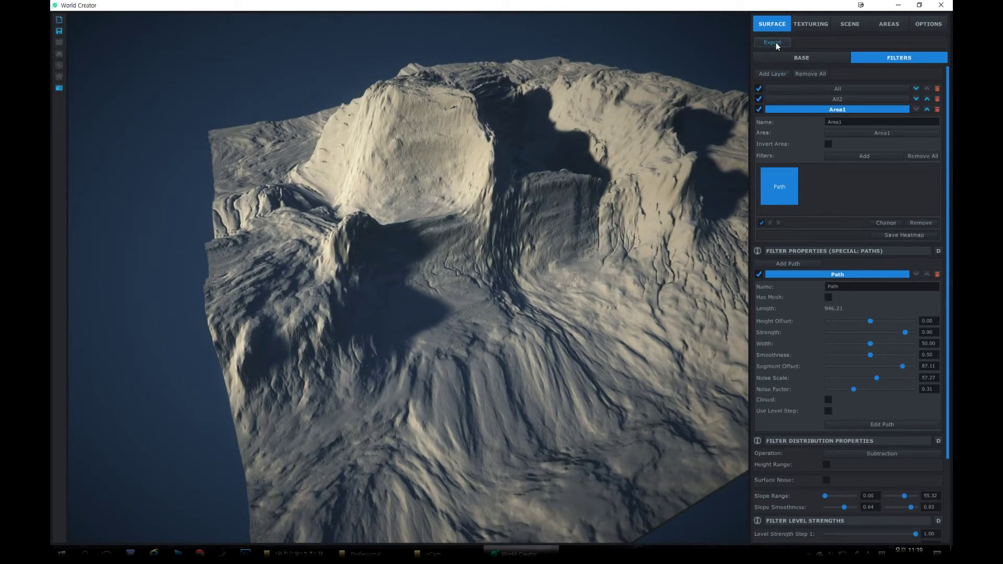
# - Open the surface export settings and choose Terrain Normals as the data to export
pyautogui.click(776, 43)
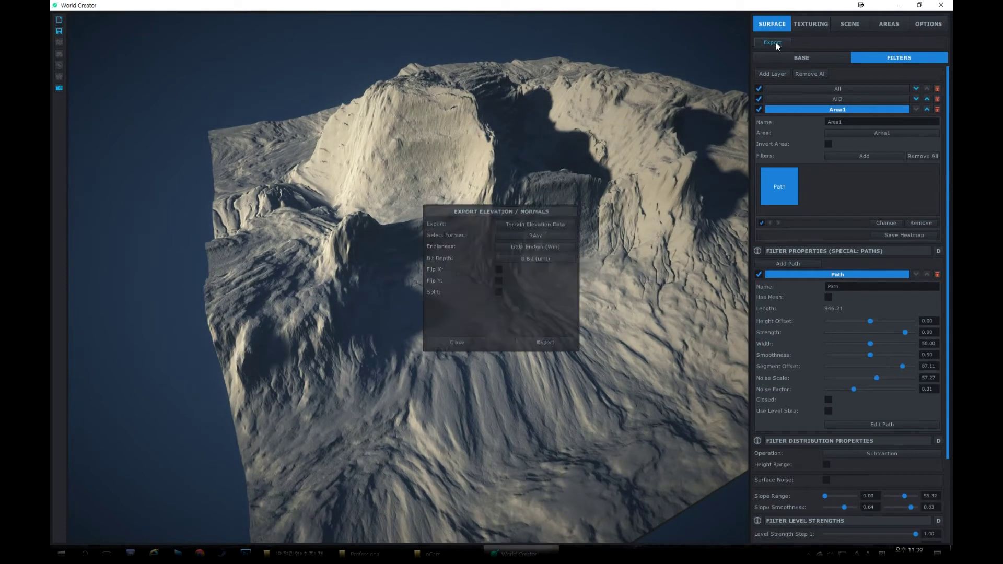
pyautogui.click(563, 225)
pyautogui.click(537, 242)
pyautogui.click(548, 224)
pyautogui.click(542, 236)
pyautogui.click(550, 224)
pyautogui.click(543, 243)
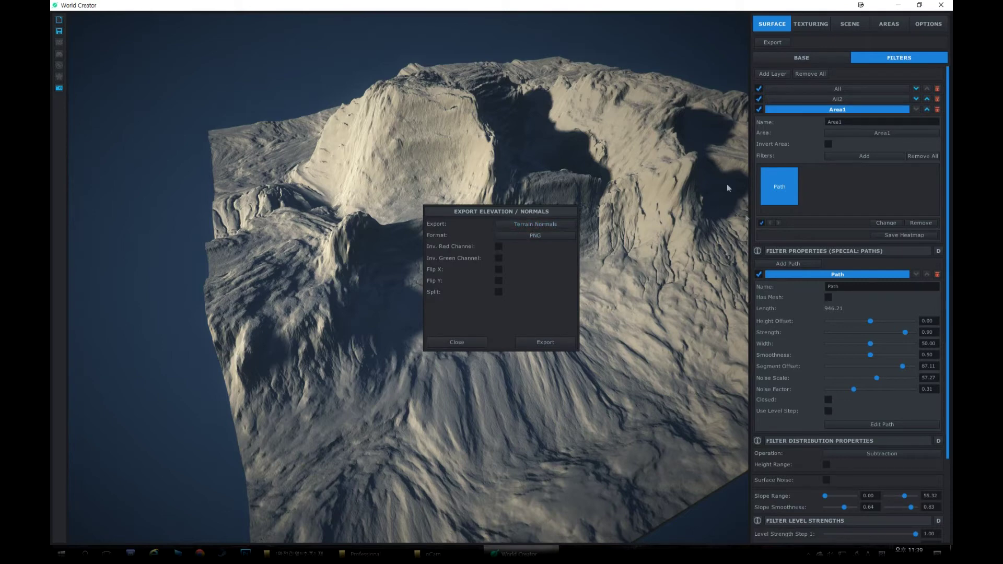
pyautogui.moveTo(523, 452); pyautogui.dragTo(628, 457, button='right')
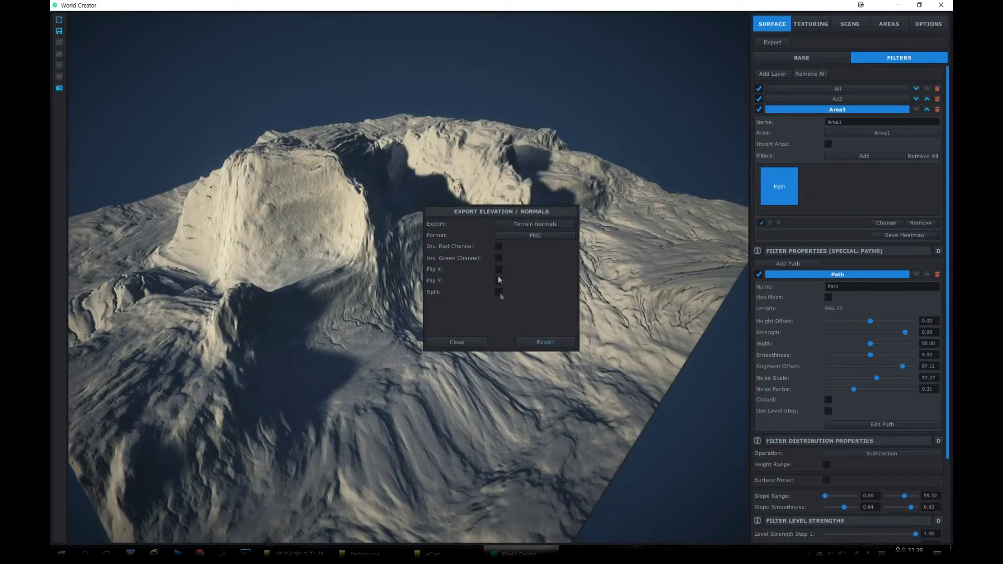
# - Export the terrain normals in PNG format to the desktop, overwriting the existing normal map, and close the export settings
pyautogui.click(538, 344)
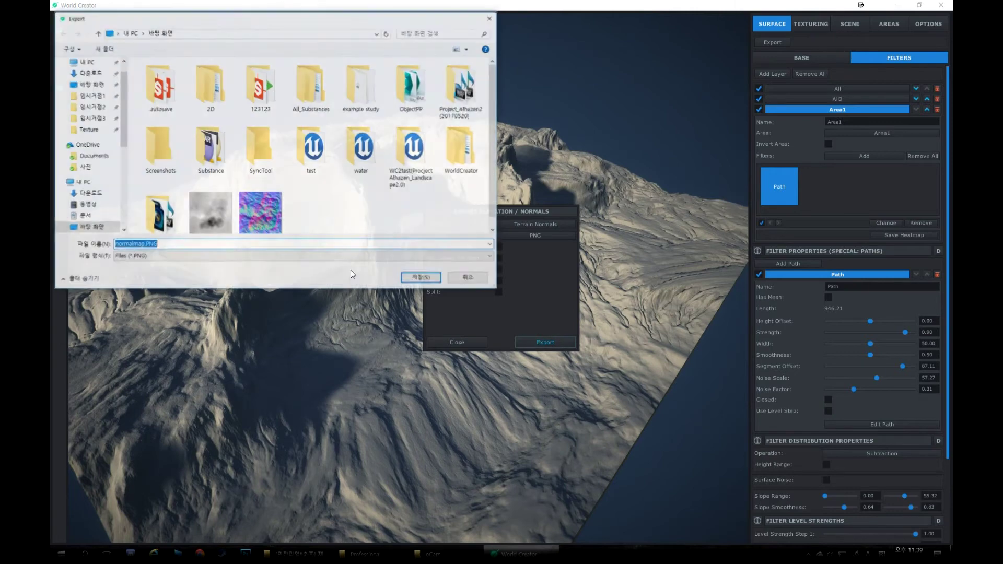
pyautogui.click(267, 209)
pyautogui.click(424, 278)
pyautogui.click(524, 280)
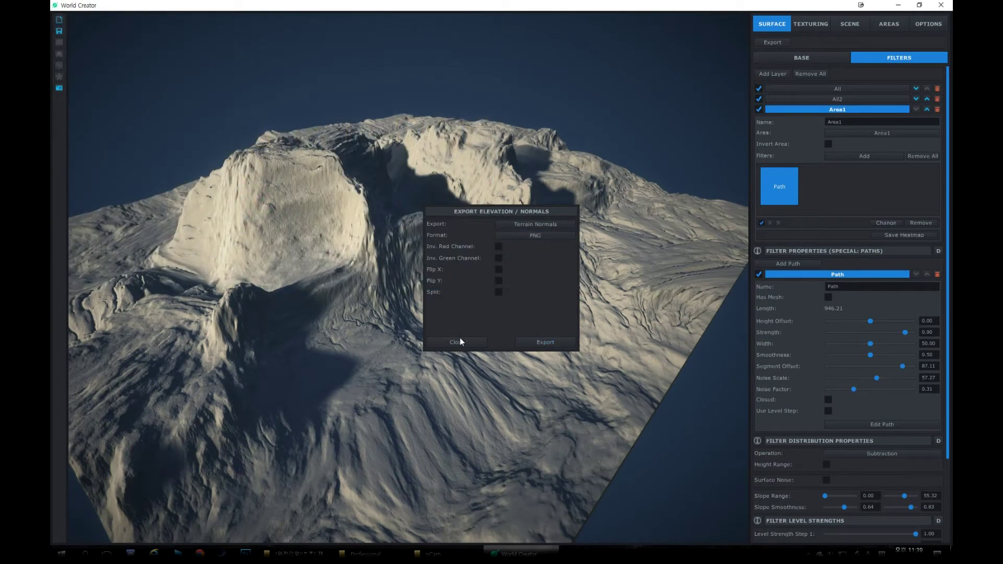
pyautogui.click(459, 342)
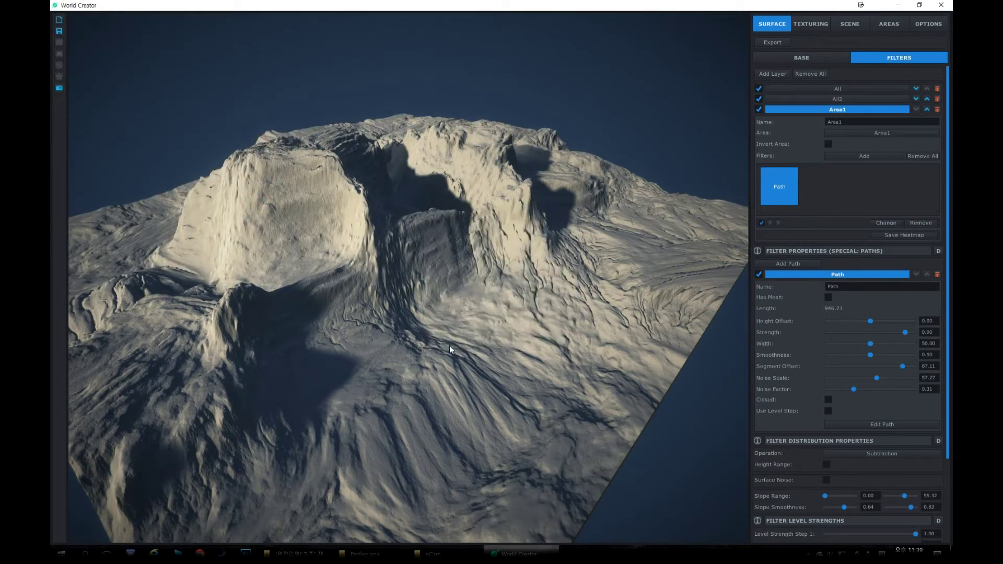
# - Reopen the surface export settings and switch the exported data to Terrain Elevation Data
pyautogui.click(772, 44)
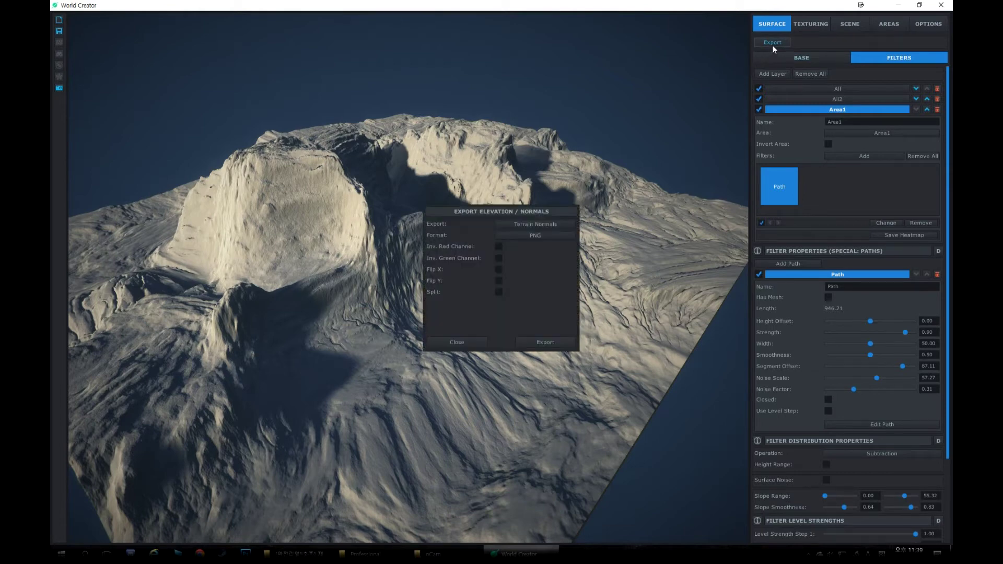
pyautogui.click(546, 224)
pyautogui.click(529, 234)
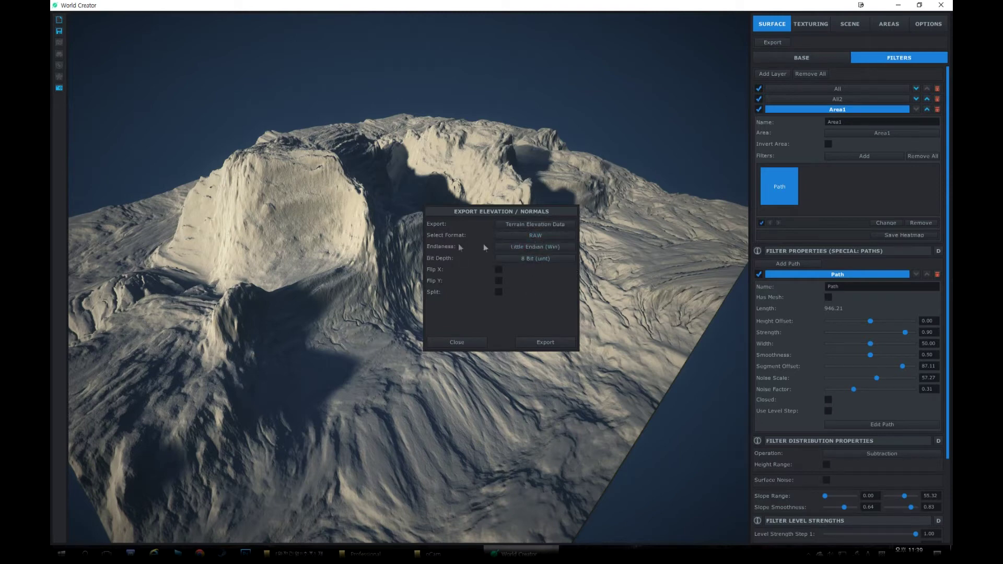
# - Try OBJ as the elevation export format and review its Quads and resolution options
pyautogui.click(505, 236)
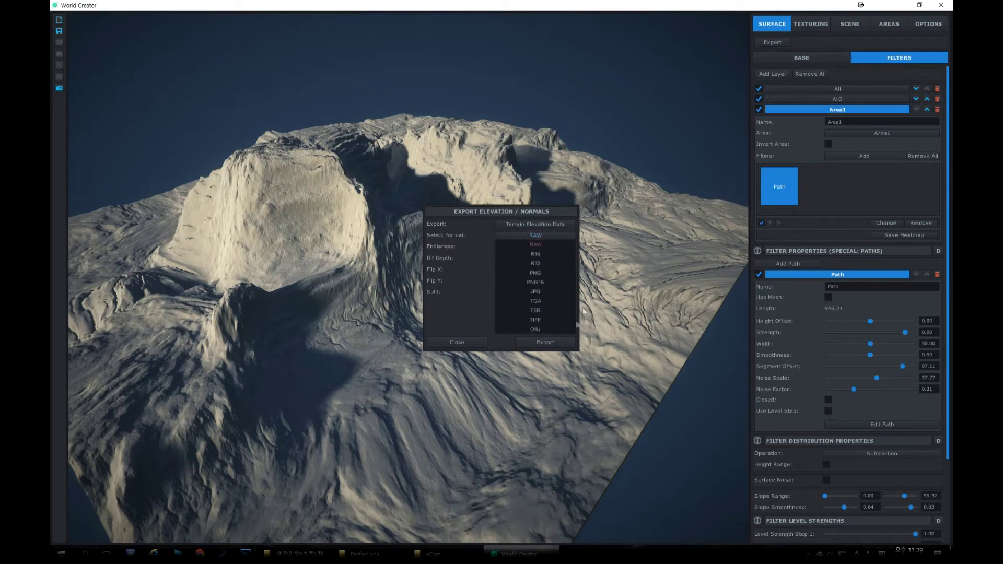
pyautogui.click(535, 329)
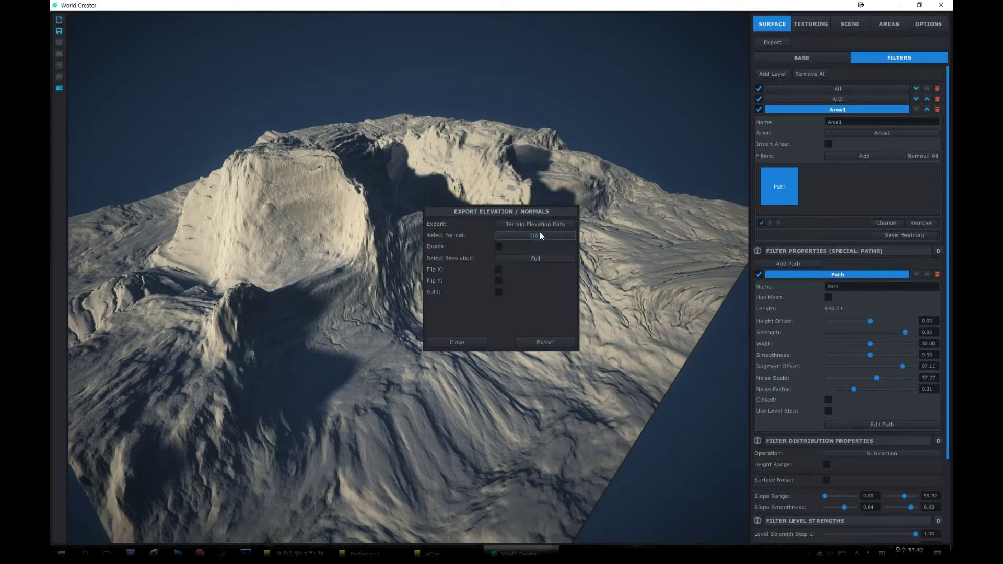
pyautogui.click(531, 257)
pyautogui.click(564, 245)
pyautogui.moveTo(385, 153); pyautogui.dragTo(344, 181, button='middle')
pyautogui.moveTo(344, 180); pyautogui.dragTo(400, 146, button='right')
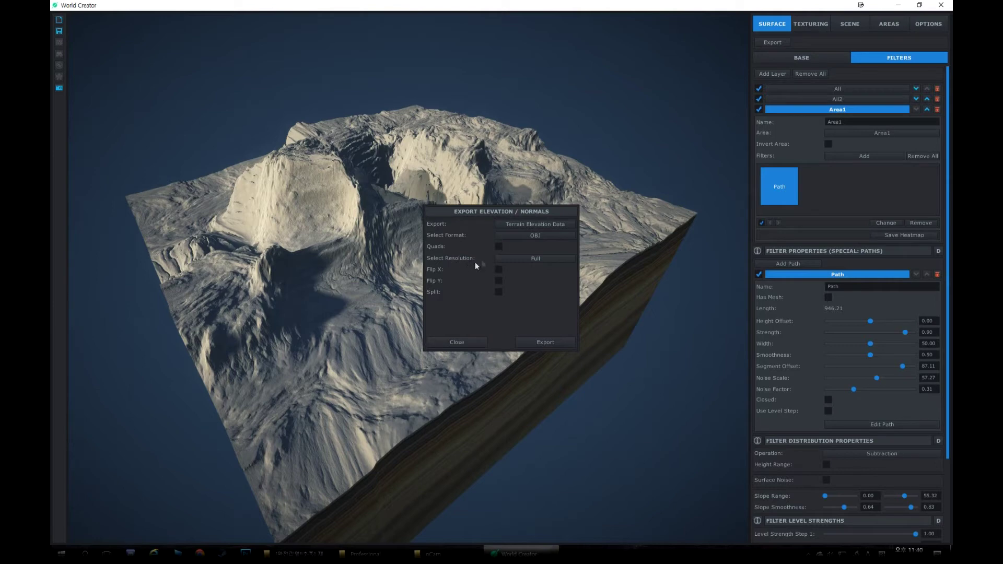
pyautogui.click(505, 258)
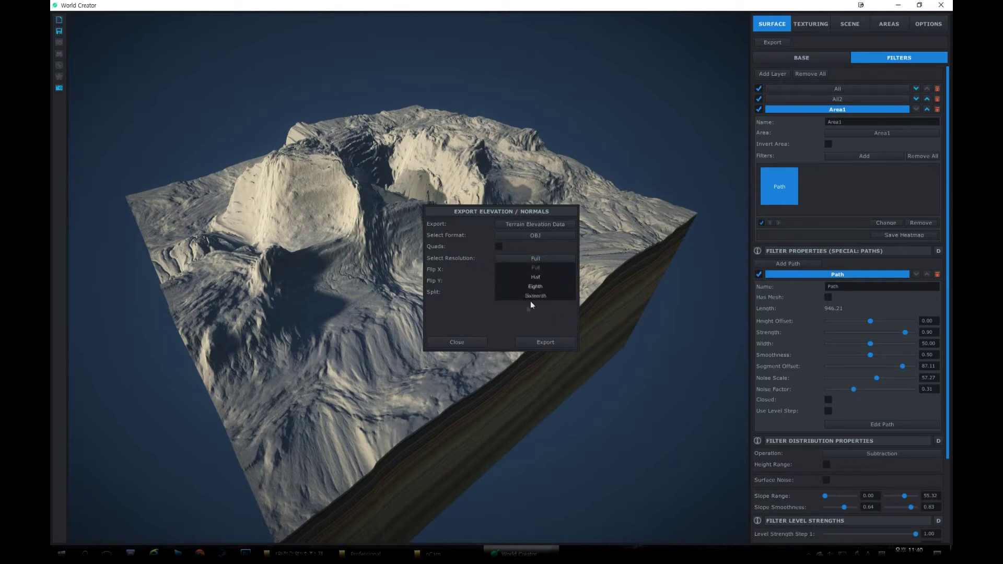
pyautogui.click(540, 258)
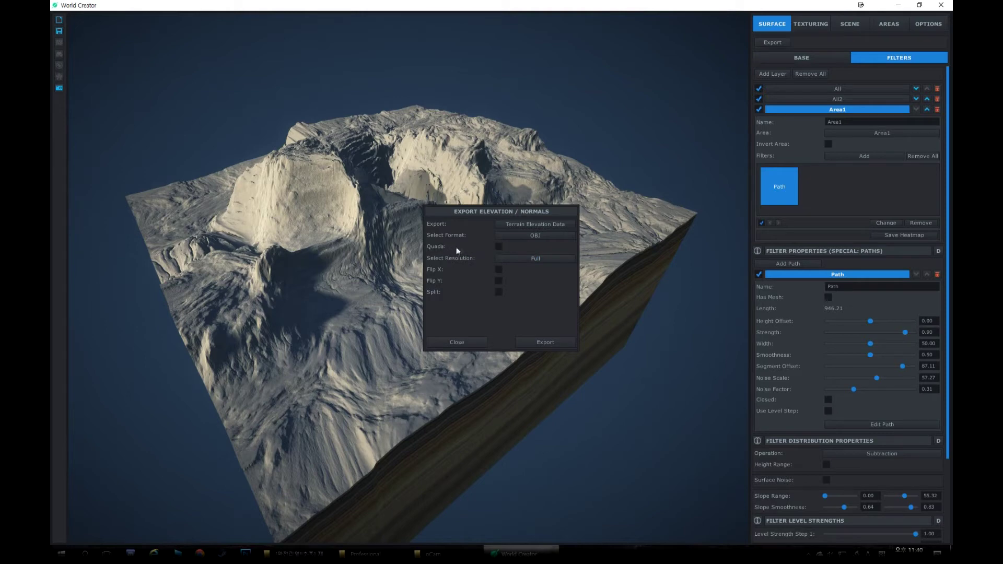
pyautogui.click(500, 246)
# - Export the terrain elevation data in R16 format to the desktop as heightmap.r16, overwriting the existing file
pyautogui.click(565, 224)
pyautogui.click(563, 233)
pyautogui.click(565, 234)
pyautogui.click(548, 256)
pyautogui.click(543, 340)
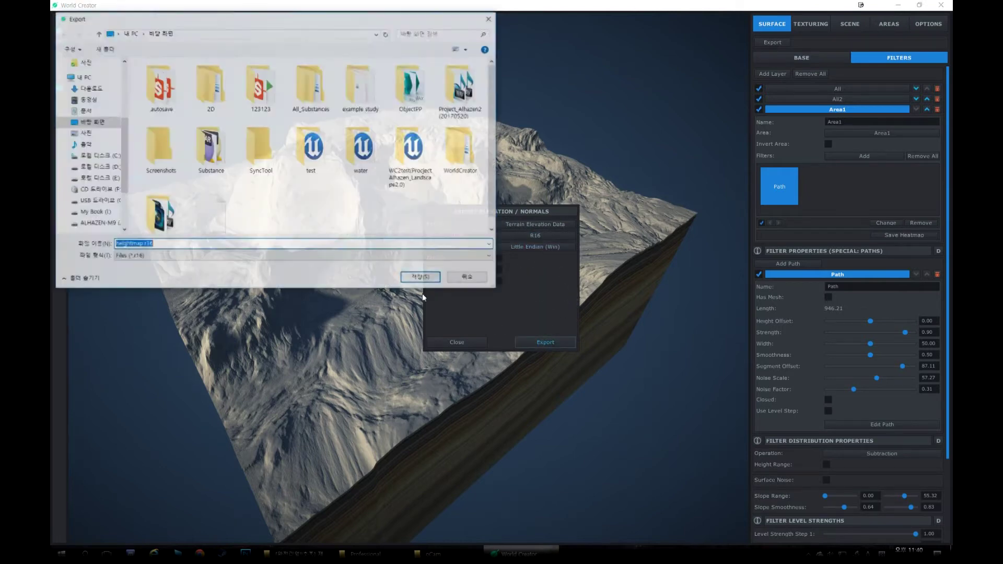
pyautogui.doubleClick(224, 215)
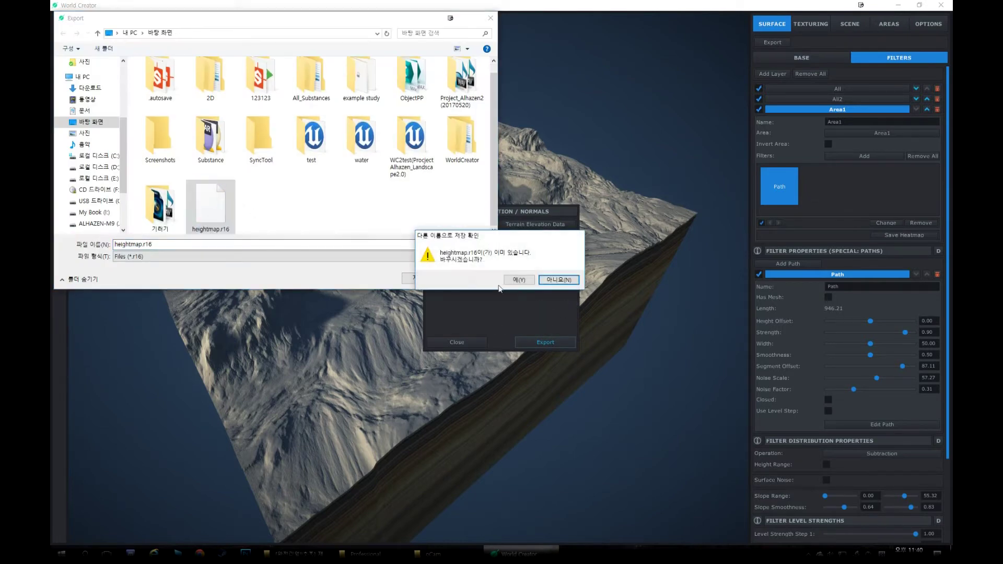
pyautogui.click(527, 281)
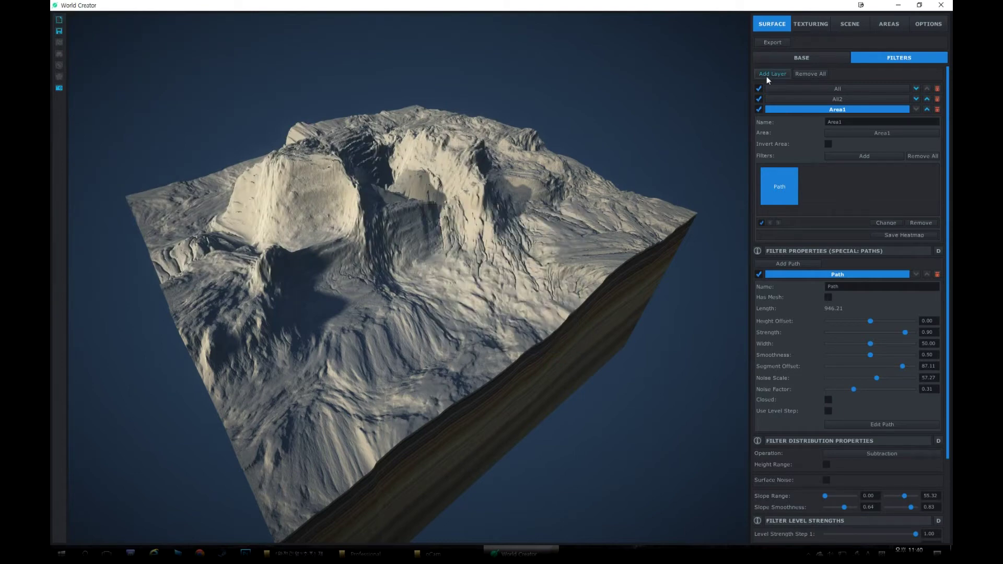
# - Reopen the elevation export settings, enable Split for tiled output and choose PNG as the format
pyautogui.click(781, 42)
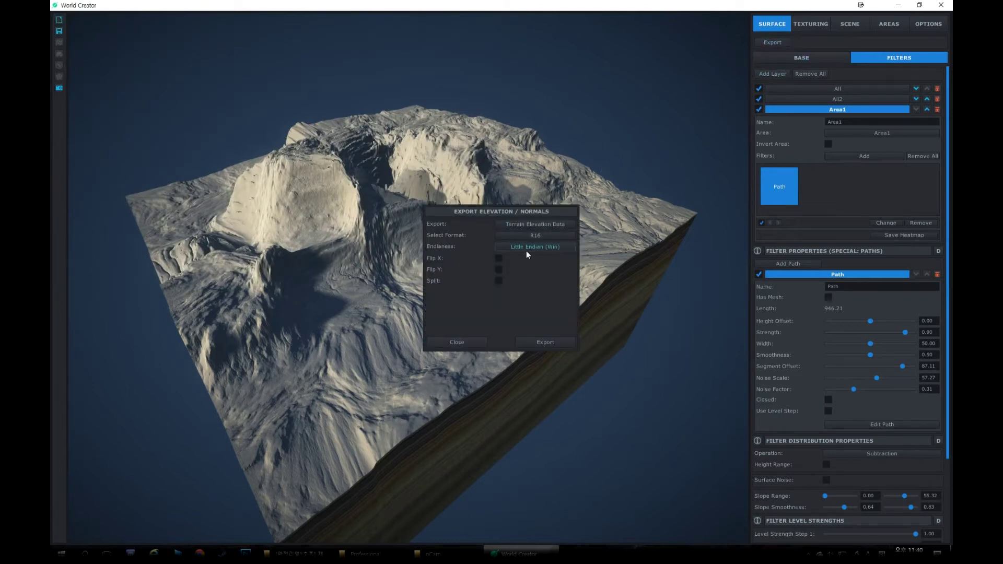
pyautogui.click(499, 281)
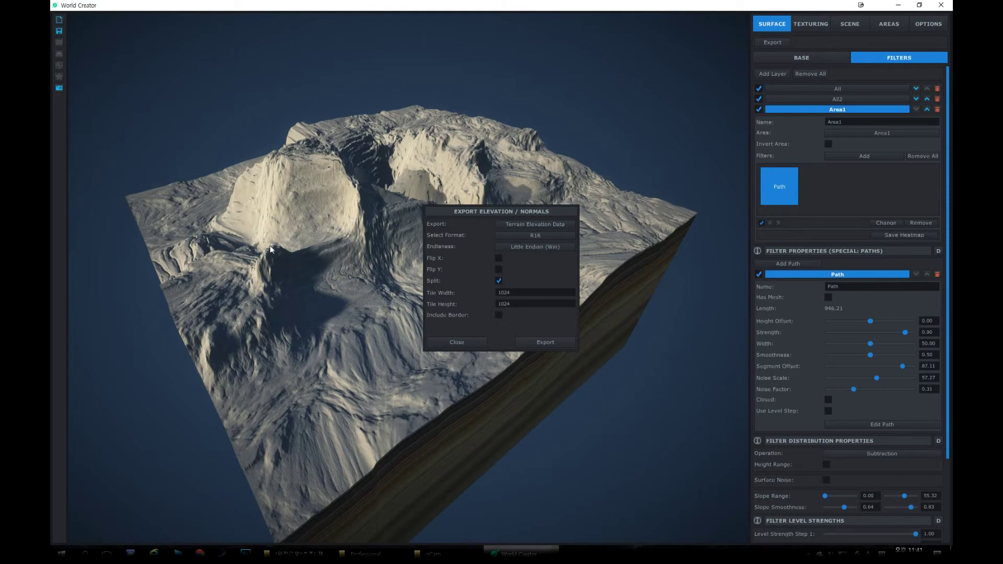
pyautogui.click(528, 236)
pyautogui.click(527, 236)
pyautogui.click(537, 236)
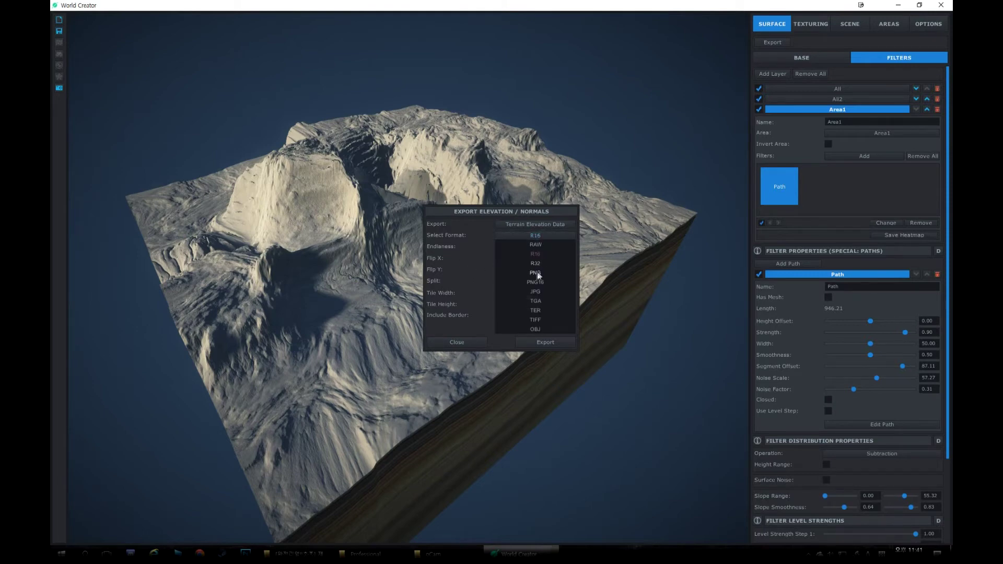
pyautogui.click(537, 272)
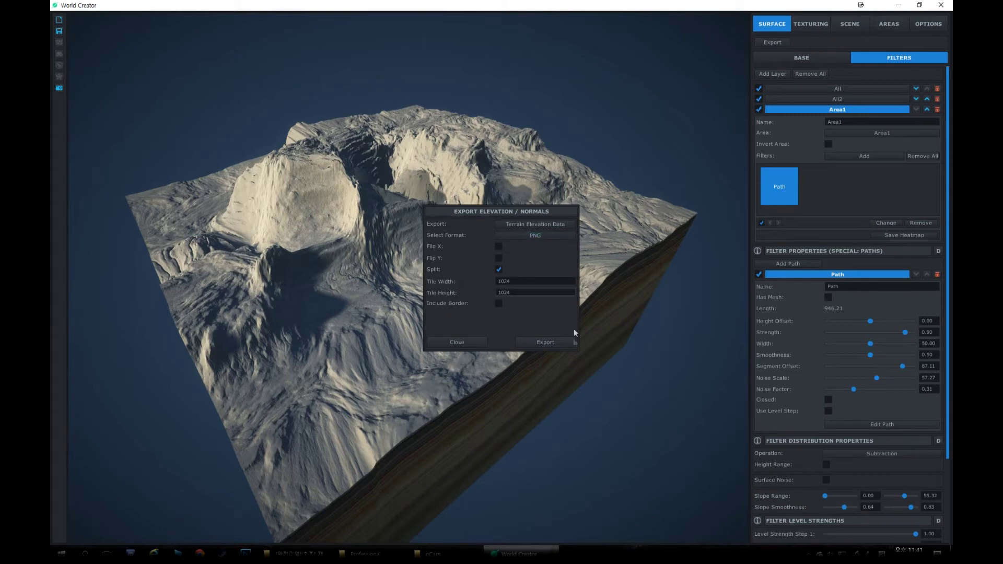
# - Export the split PNG terrain elevation data to the desktop as heightmap.png
pyautogui.click(557, 342)
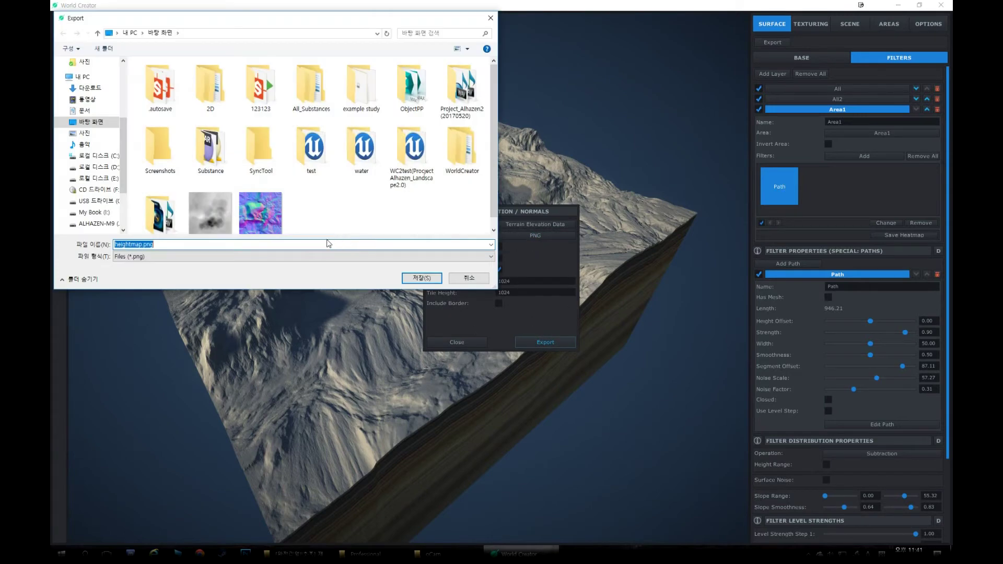
pyautogui.click(147, 244)
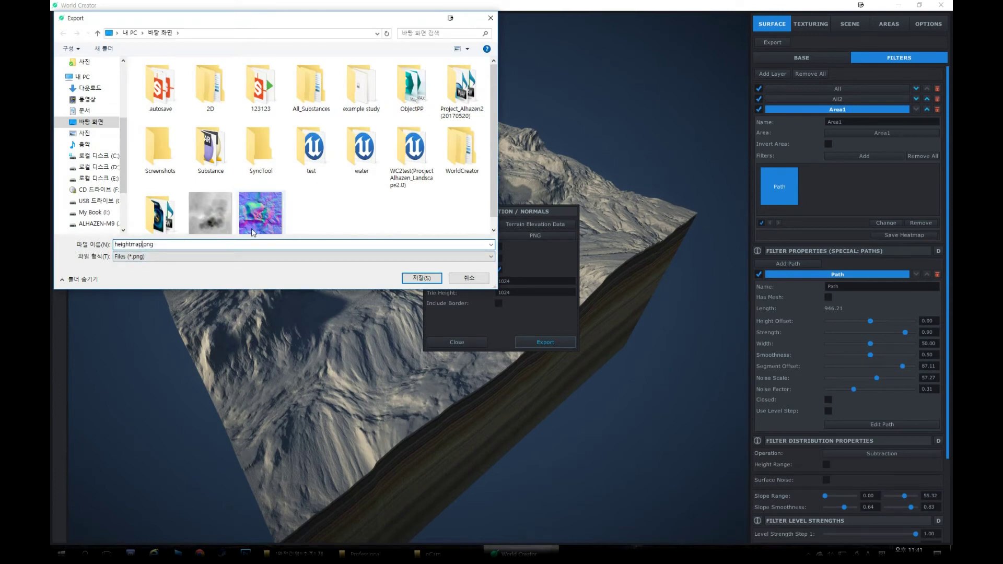
pyautogui.press('Return')
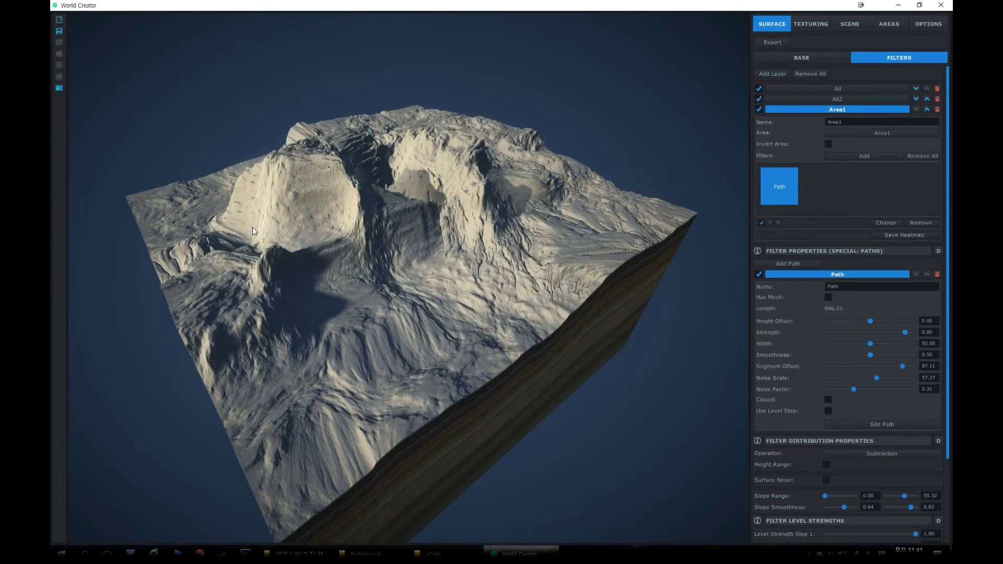
# - Switch to the terrain's texturing settings, add a texture layer and name it Area1
pyautogui.click(836, 60)
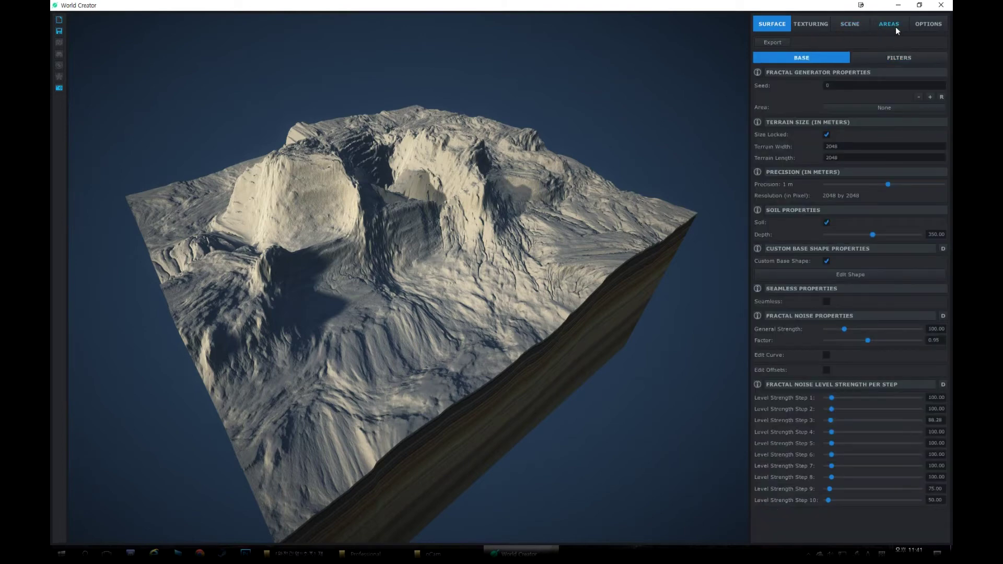
pyautogui.click(822, 26)
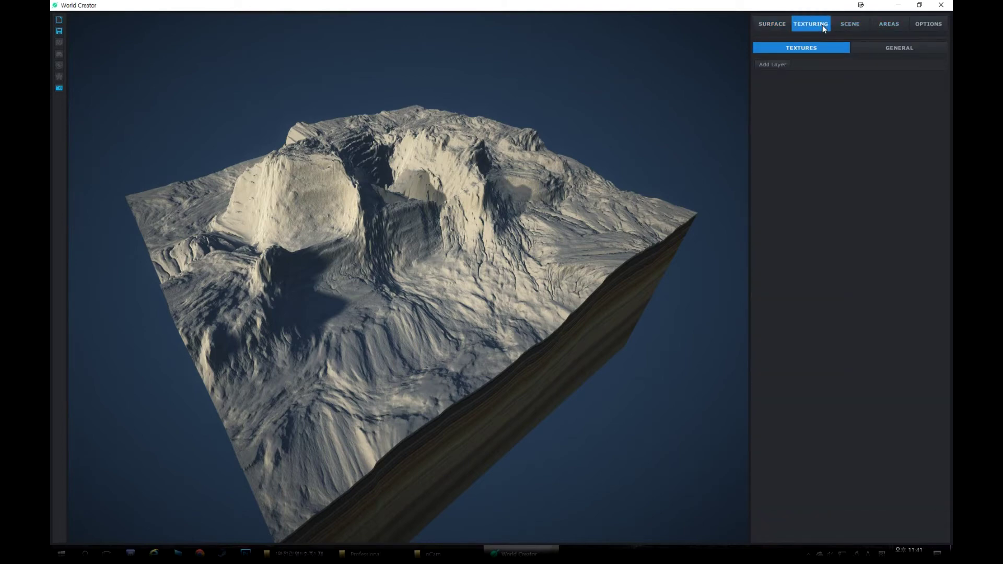
pyautogui.moveTo(634, 144); pyautogui.dragTo(655, 167, button='right')
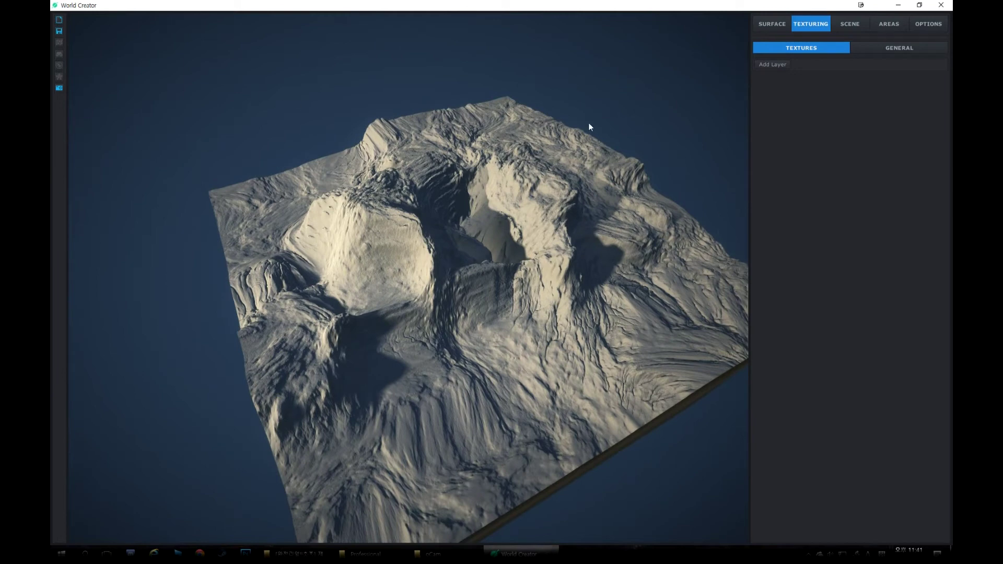
pyautogui.moveTo(589, 124); pyautogui.dragTo(585, 125, button='right')
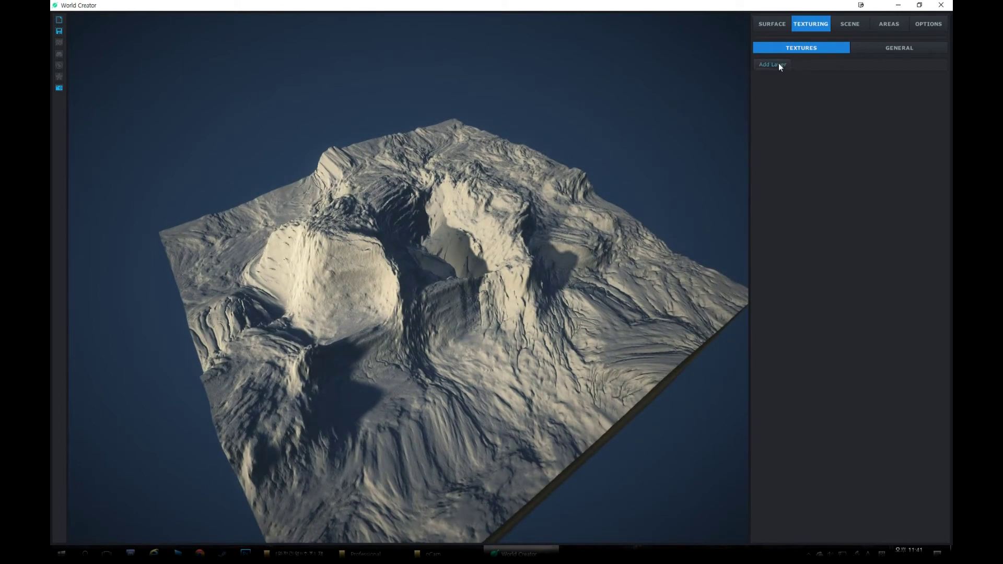
pyautogui.click(779, 64)
pyautogui.click(849, 100)
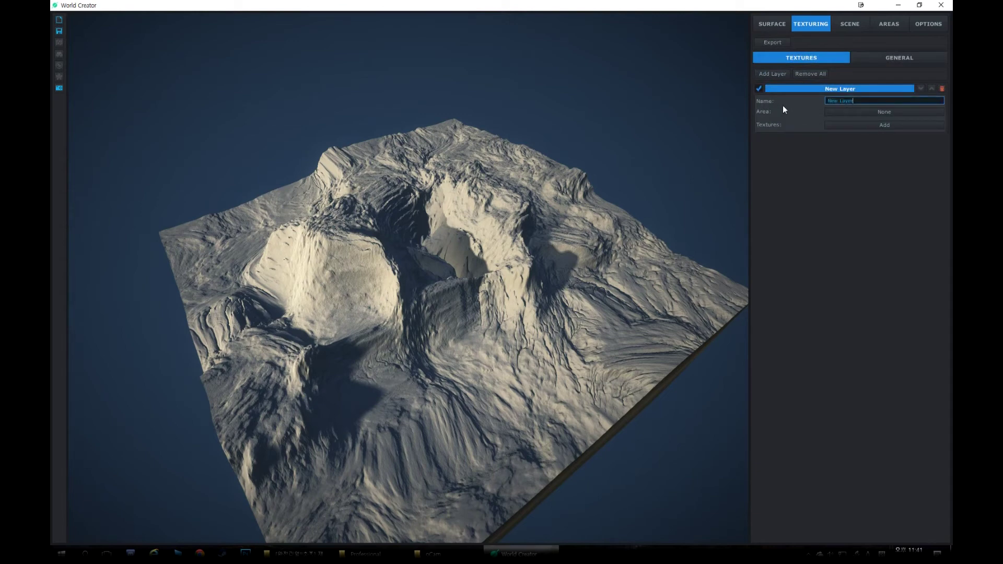
pyautogui.press('BackSpace')
pyautogui.press('BackSpace')
pyautogui.press('BackSpace')
pyautogui.press('BackSpace')
pyautogui.press('BackSpace')
pyautogui.press('BackSpace')
pyautogui.press('BackSpace')
pyautogui.press('BackSpace')
pyautogui.press('BackSpace')
pyautogui.write('Area1')
# - Add the stone 11 ground texture to the Area1 layer
pyautogui.click(895, 129)
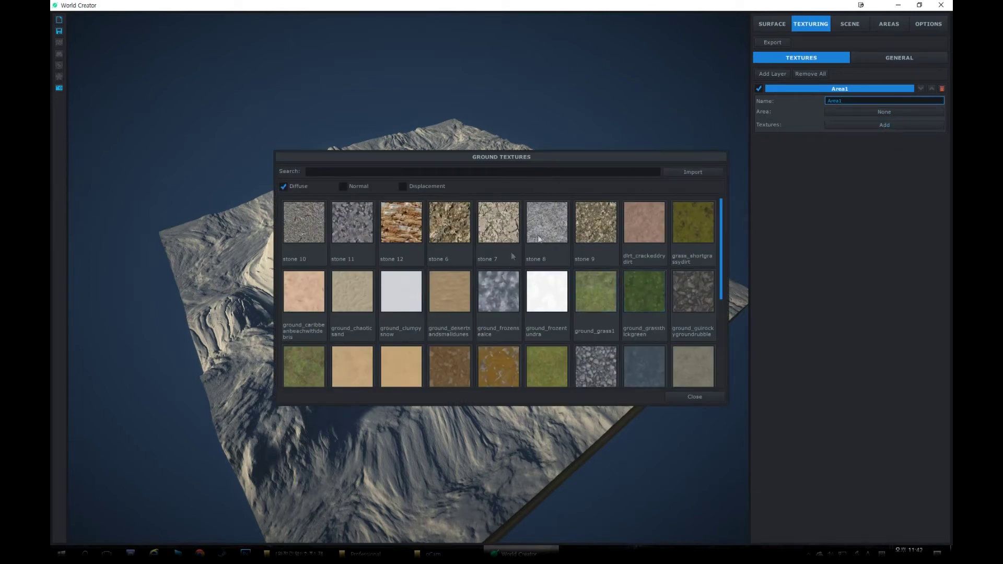
pyautogui.click(352, 225)
pyautogui.moveTo(511, 273); pyautogui.dragTo(574, 300, button='right')
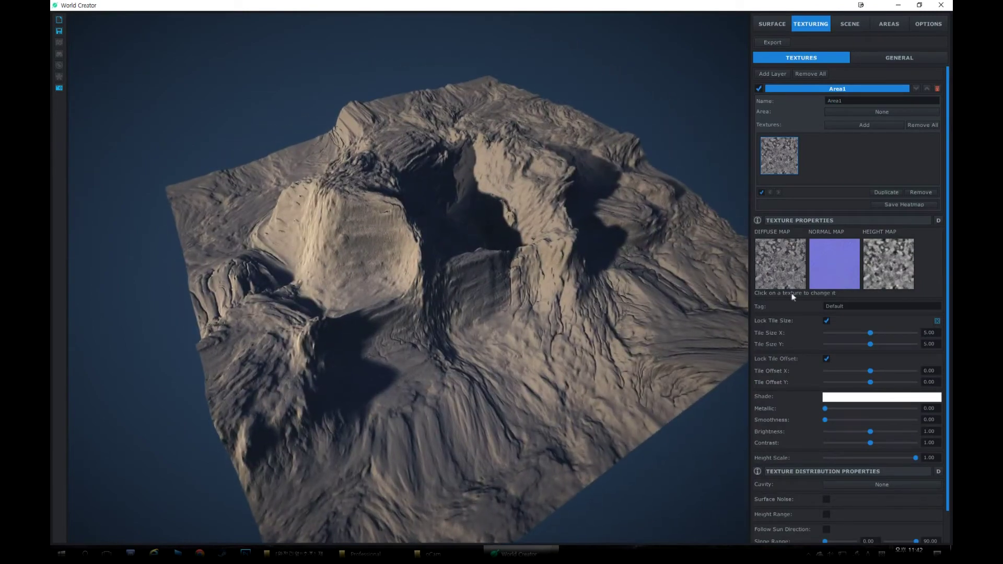
# - Tint the shade of Area1's stone texture to a muted, light pinkish colour
pyautogui.scroll(-2, 791, 292)
pyautogui.click(856, 363)
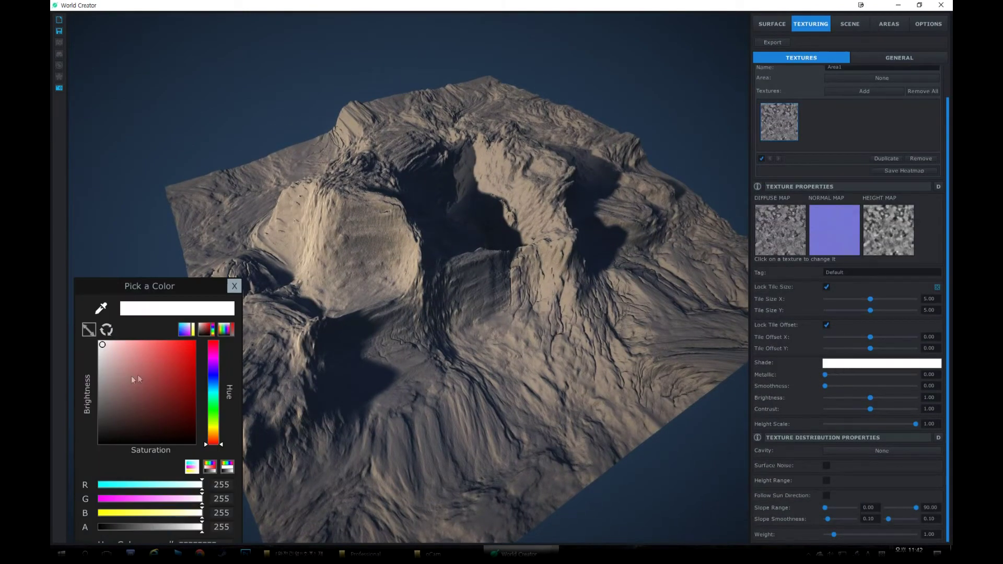
pyautogui.moveTo(99, 360)
pyautogui.mouseDown()
pyautogui.moveTo(102, 374)
pyautogui.moveTo(117, 366)
pyautogui.moveTo(111, 371)
pyautogui.mouseUp()
pyautogui.click(238, 287)
pyautogui.moveTo(389, 299); pyautogui.dragTo(436, 245, button='right')
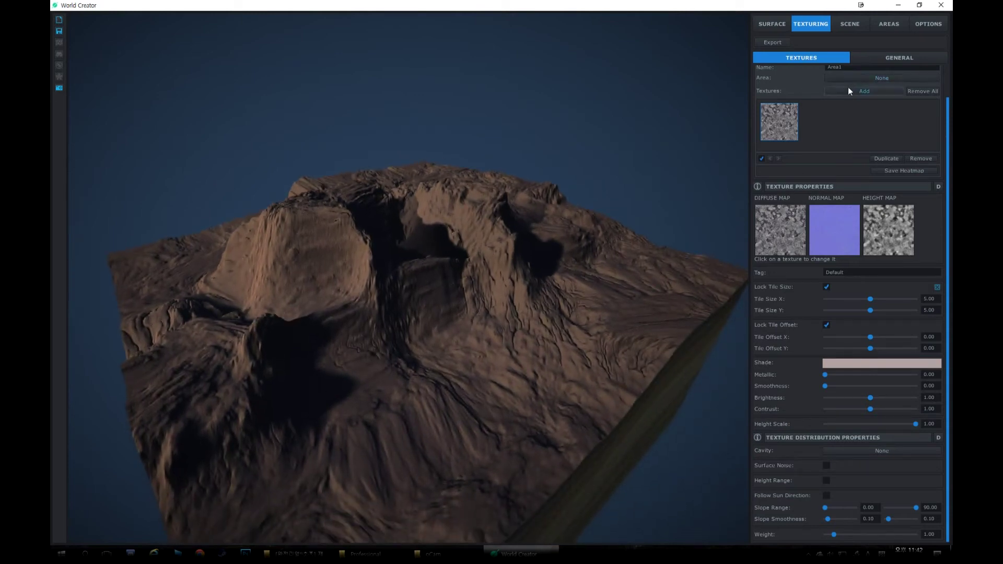
# - Add a second texture layer and name it Area2
pyautogui.scroll(1, 845, 78)
pyautogui.click(773, 74)
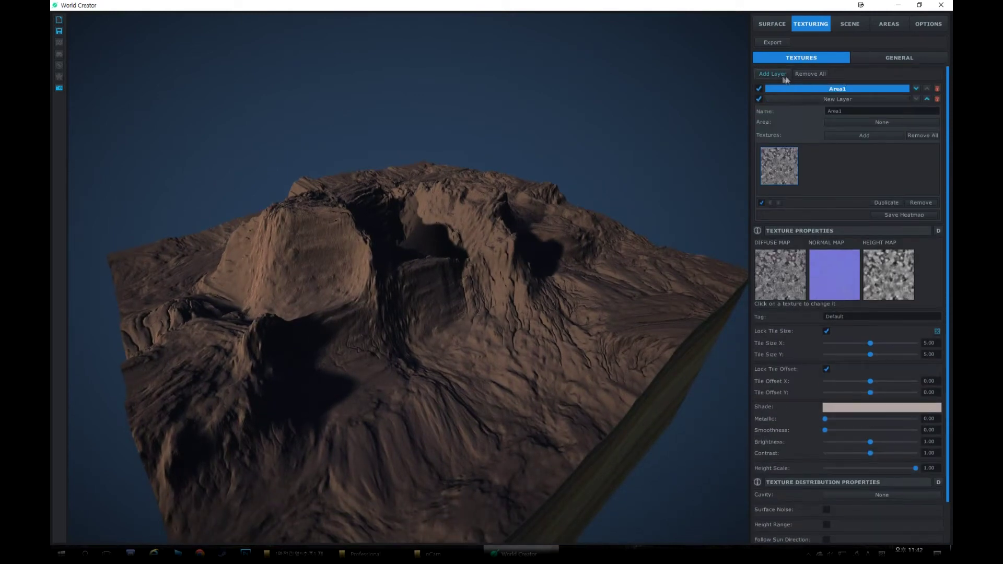
pyautogui.click(856, 99)
pyautogui.click(870, 112)
pyautogui.write('Ar')
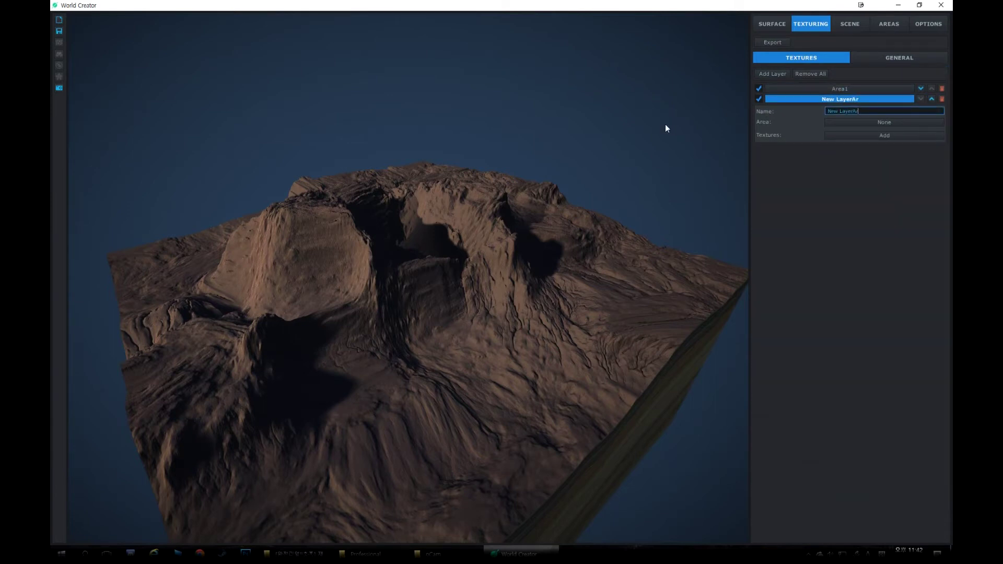
pyautogui.press('BackSpace')
pyautogui.press('BackSpace')
pyautogui.press('BackSpace')
pyautogui.press('BackSpace')
pyautogui.press('BackSpace')
pyautogui.press('BackSpace')
pyautogui.press('BackSpace')
pyautogui.press('BackSpace')
pyautogui.press('BackSpace')
pyautogui.press('BackSpace')
pyautogui.press('BackSpace')
pyautogui.write('Area2')
# - Add the ground_islandclumpyground texture to the Area2 layer and inspect its tiling on the terrain up close
pyautogui.click(882, 134)
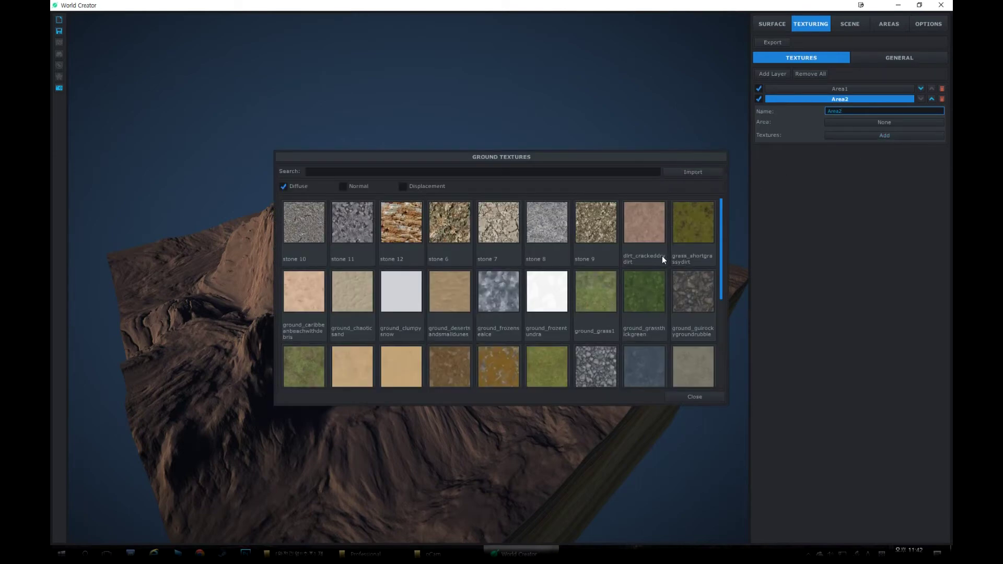
pyautogui.scroll(-2, 365, 324)
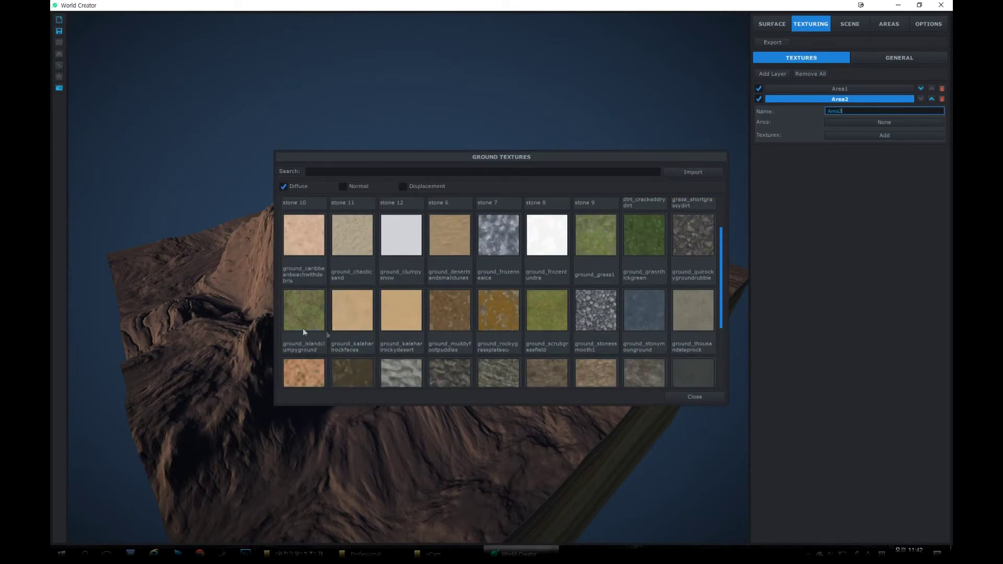
pyautogui.click(300, 328)
pyautogui.moveTo(525, 328); pyautogui.dragTo(509, 348, button='right')
pyautogui.scroll(3, 509, 349)
pyautogui.scroll(3, 509, 349)
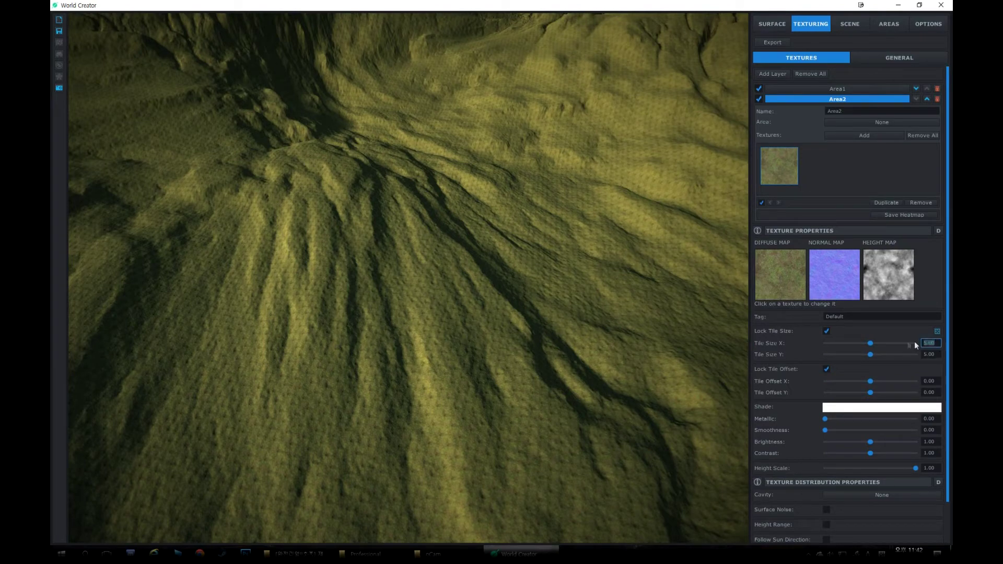
# - Enlarge the grassy Area2 texture's locked tile size to 43.16 and check it across the terrain
pyautogui.moveTo(870, 343); pyautogui.dragTo(952, 347)
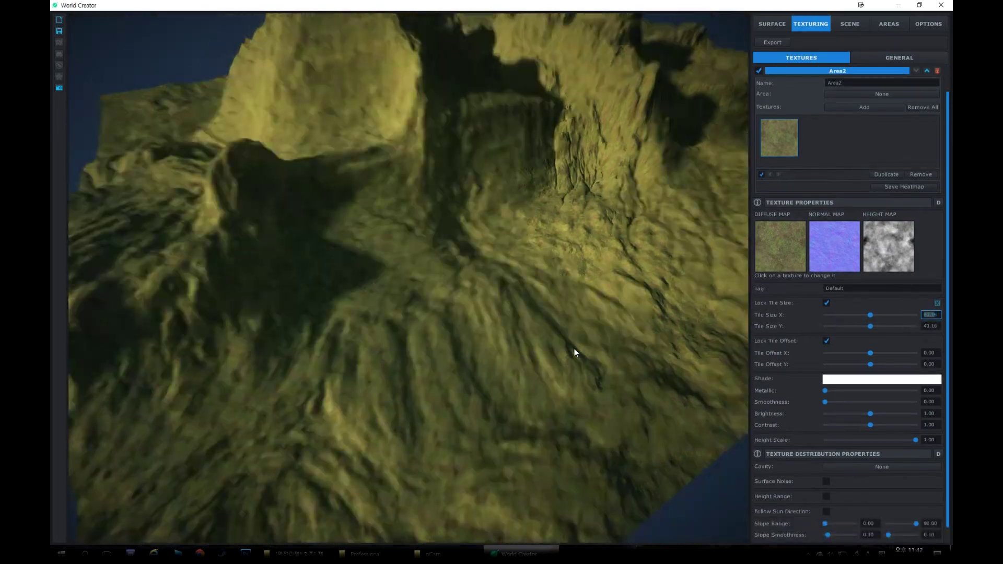
pyautogui.scroll(-3, 575, 353)
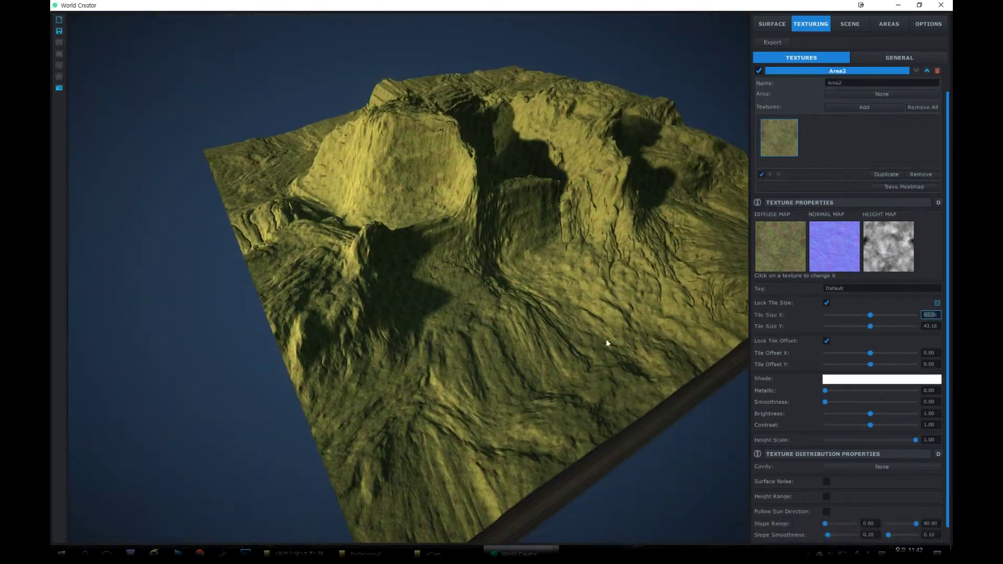
pyautogui.scroll(2, 606, 342)
pyautogui.moveTo(870, 415); pyautogui.dragTo(869, 414)
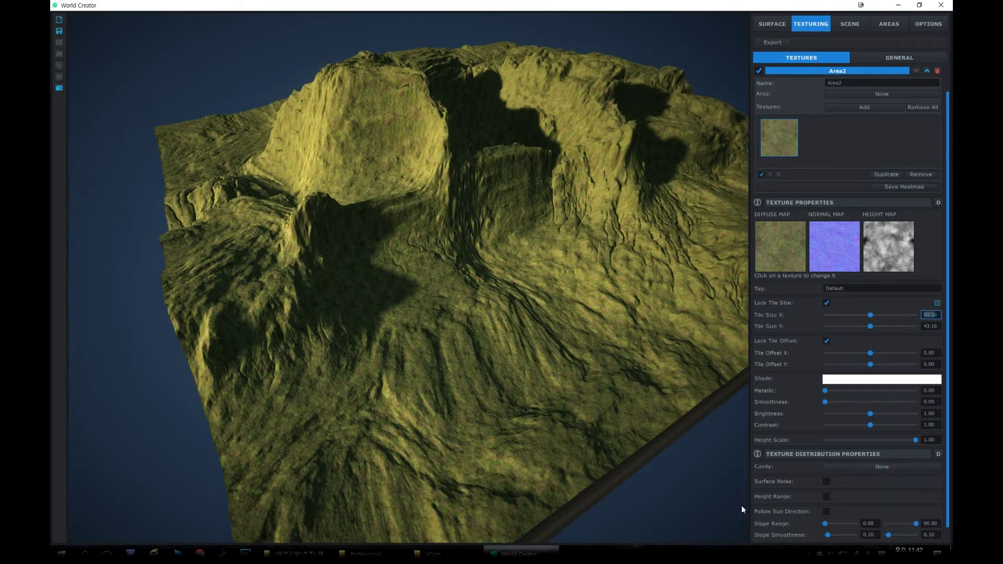
# - Enable surface noise for the grassy Area2 texture and set its cavity distribution to Convex
pyautogui.click(826, 481)
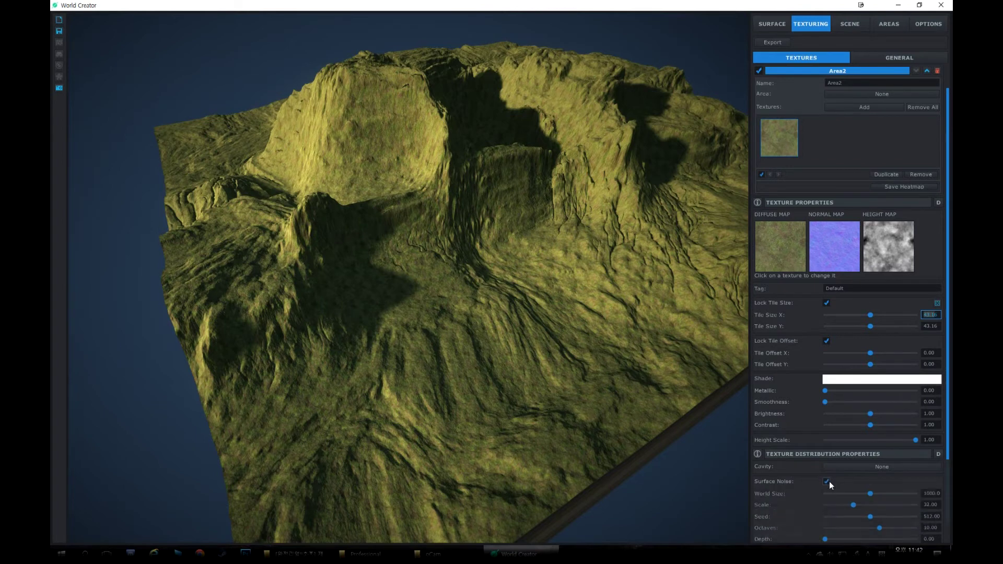
pyautogui.scroll(-3, 830, 482)
pyautogui.click(857, 383)
pyautogui.click(873, 404)
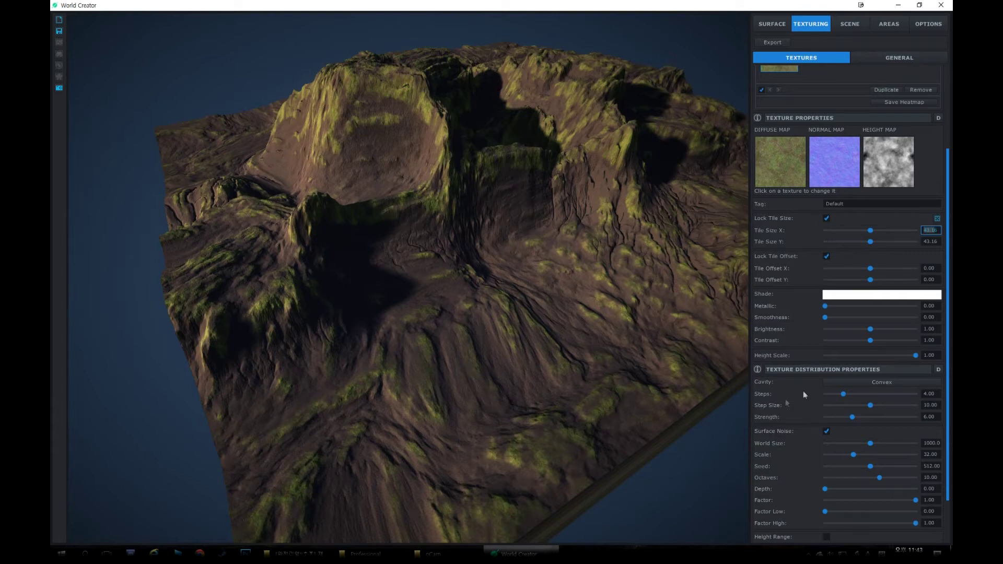
# - Tune the convex cavity to 3 steps, step size 10.31 and strength 3.62, with surface noise turned off
pyautogui.moveTo(845, 395); pyautogui.dragTo(871, 406)
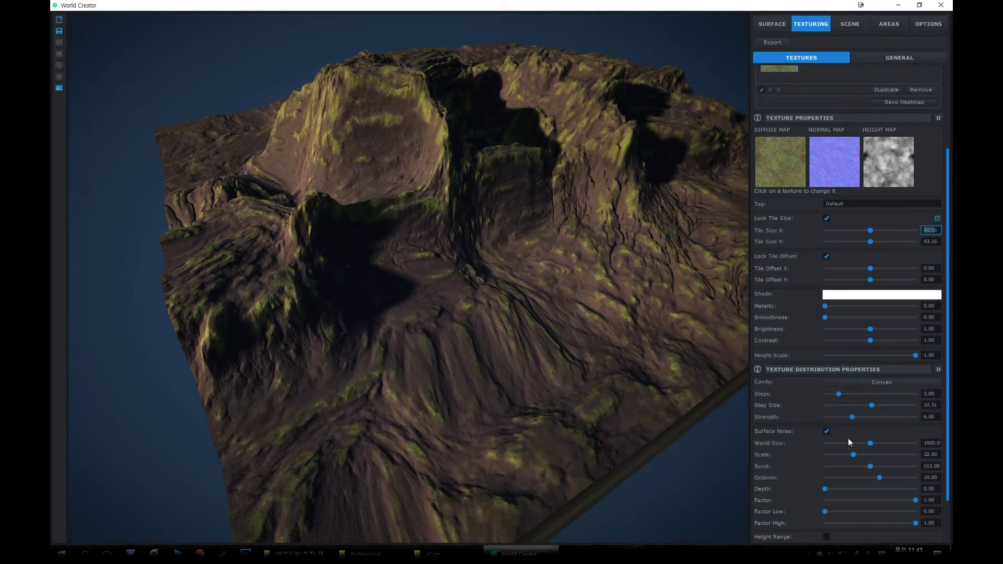
pyautogui.click(827, 432)
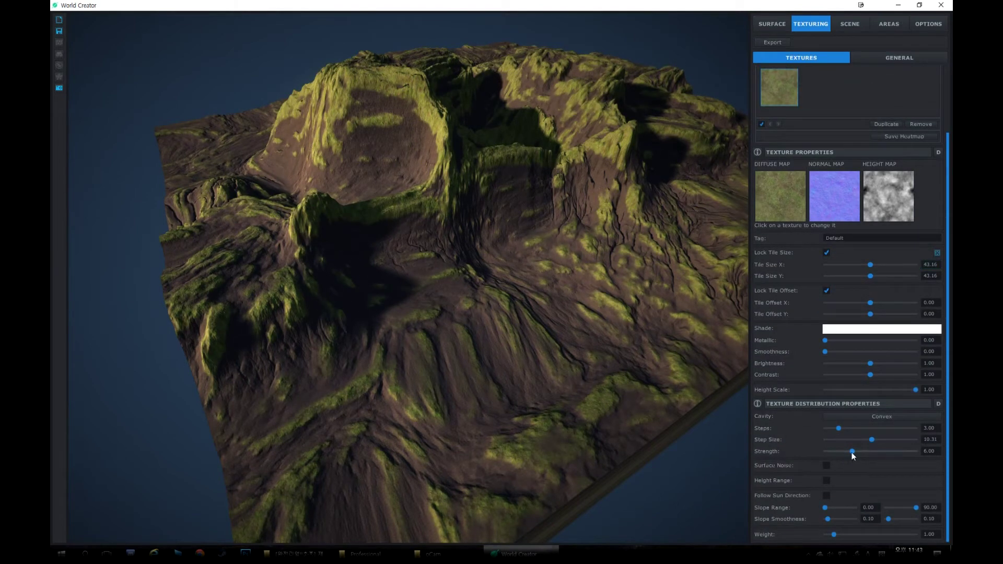
pyautogui.moveTo(847, 456)
pyautogui.mouseDown()
pyautogui.moveTo(907, 455)
pyautogui.moveTo(843, 453)
pyautogui.mouseUp()
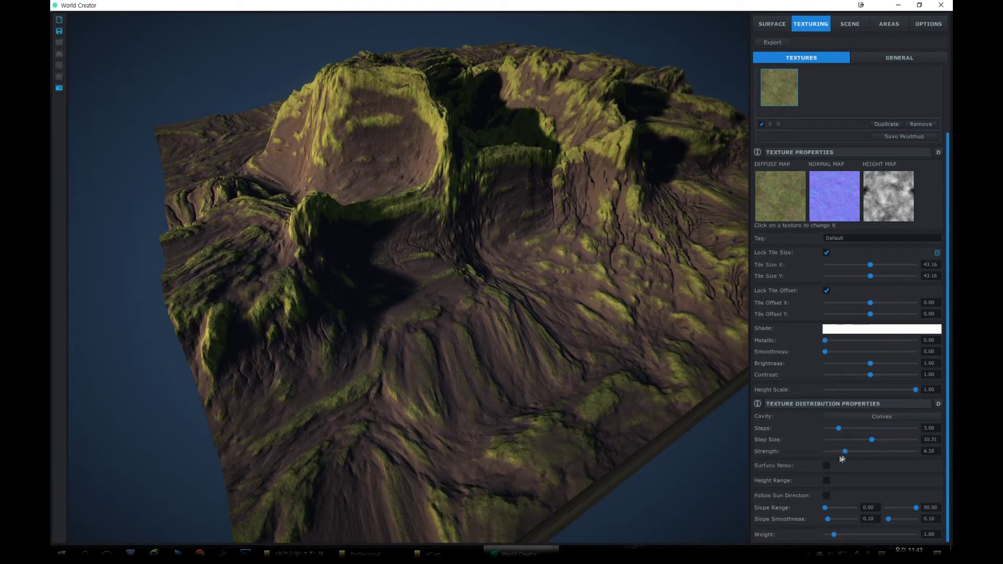
# - Try the Concave cavity distribution on the grassy texture and return it to Convex
pyautogui.click(860, 416)
pyautogui.click(863, 442)
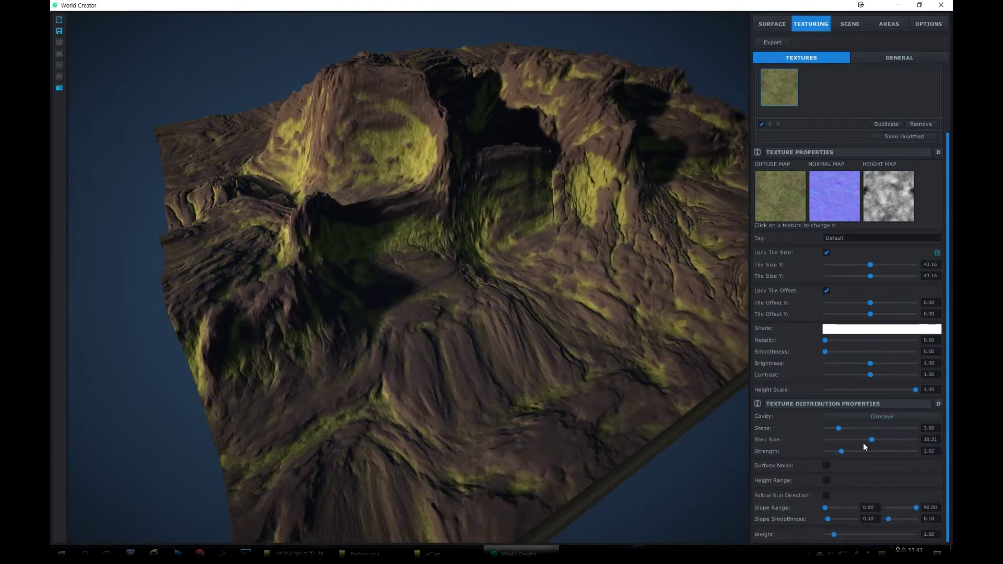
pyautogui.click(857, 417)
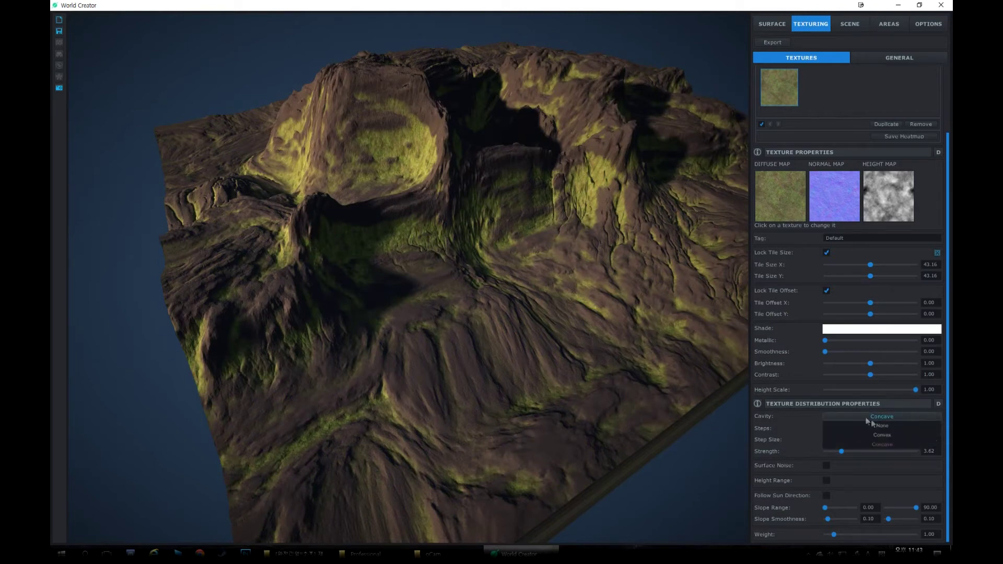
pyautogui.click(879, 435)
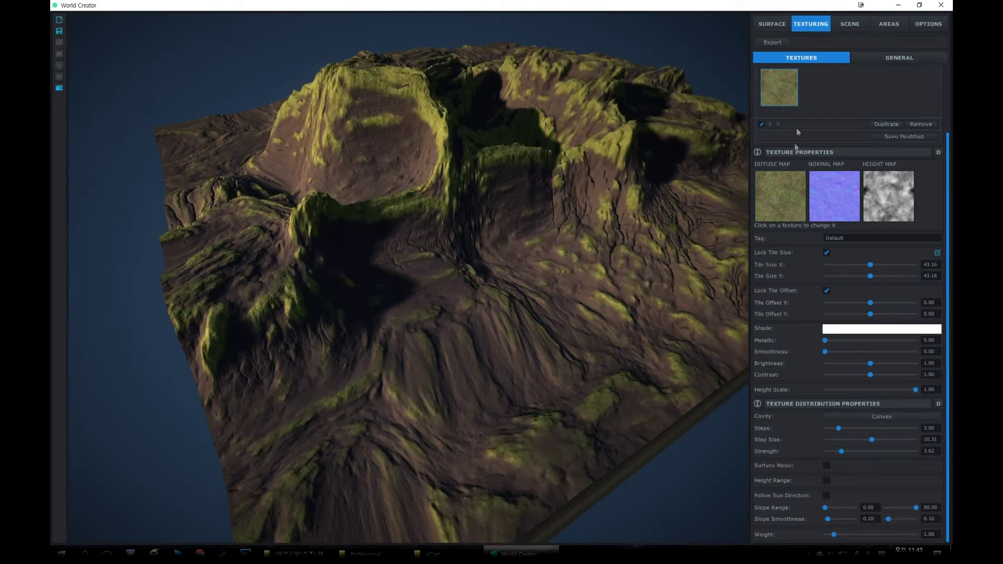
# - Remove all textures from the Area2 layer and add rock_darkcrackystrata in their place
pyautogui.scroll(1, 883, 129)
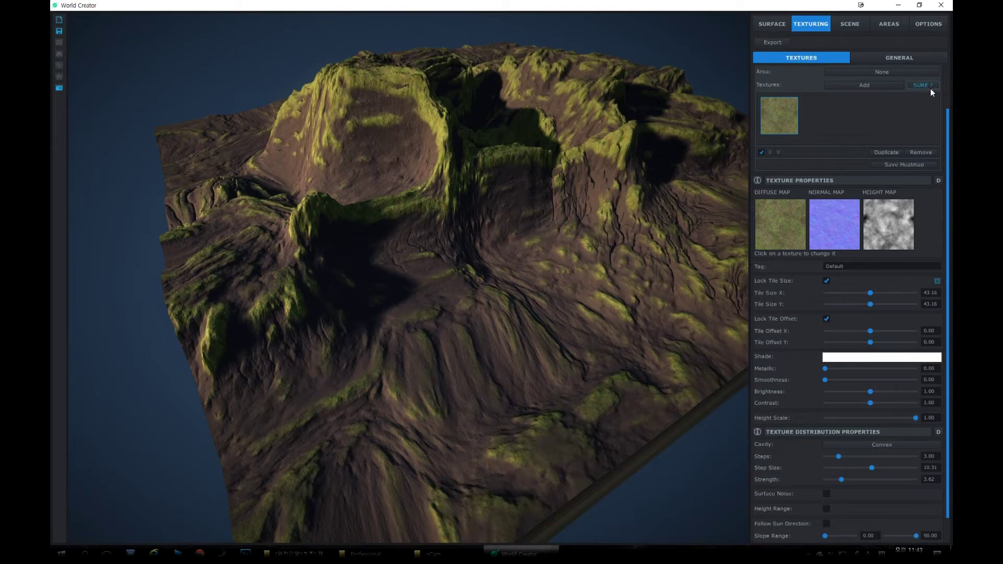
pyautogui.click(929, 87)
pyautogui.click(857, 136)
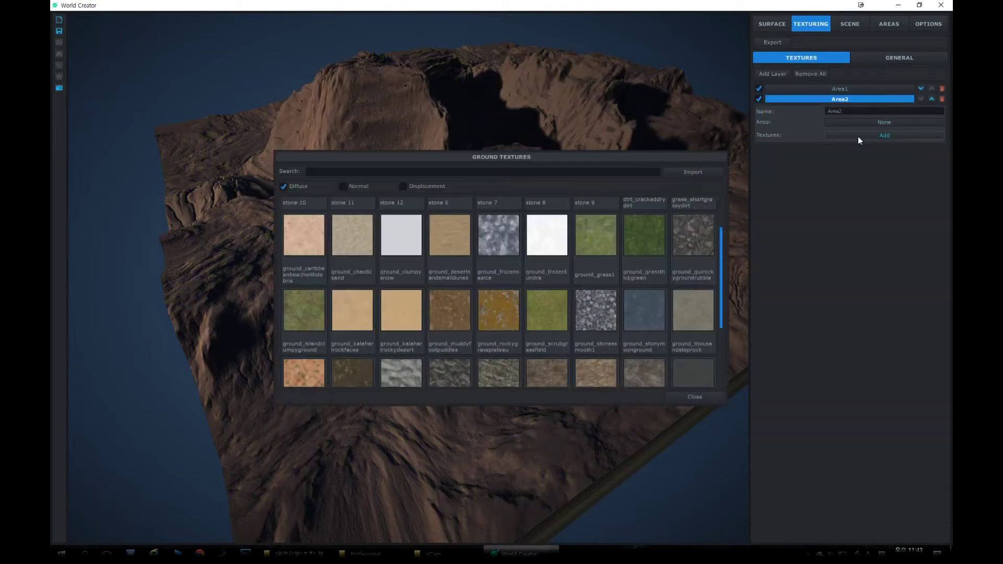
pyautogui.scroll(-3, 488, 277)
pyautogui.scroll(4, 703, 266)
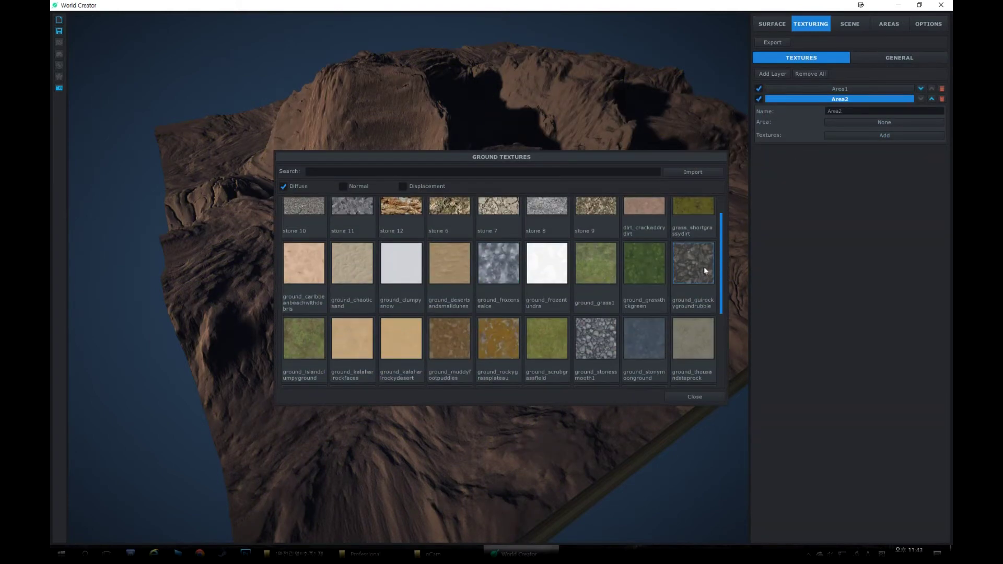
pyautogui.scroll(-1, 703, 270)
pyautogui.scroll(-1, 431, 312)
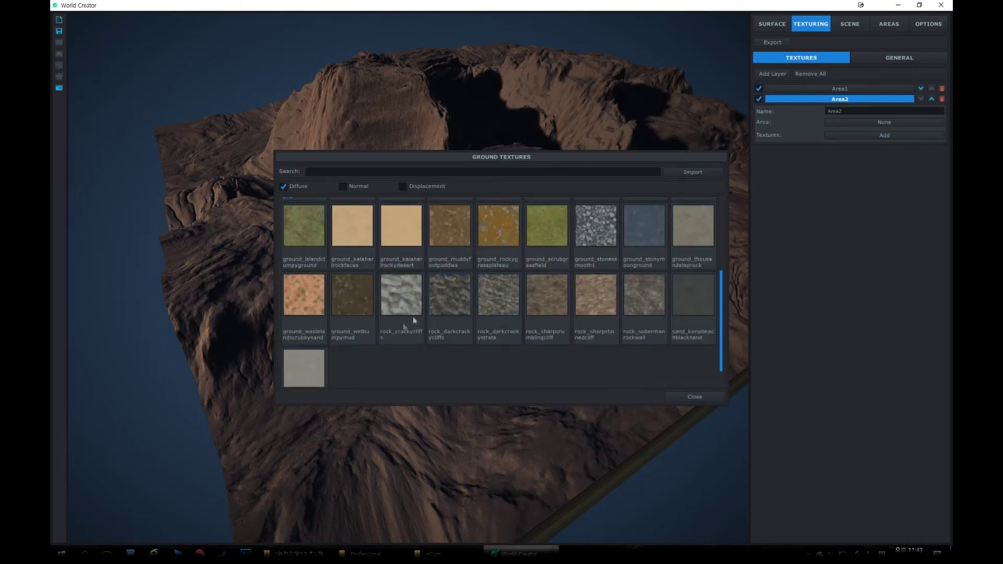
pyautogui.click(493, 293)
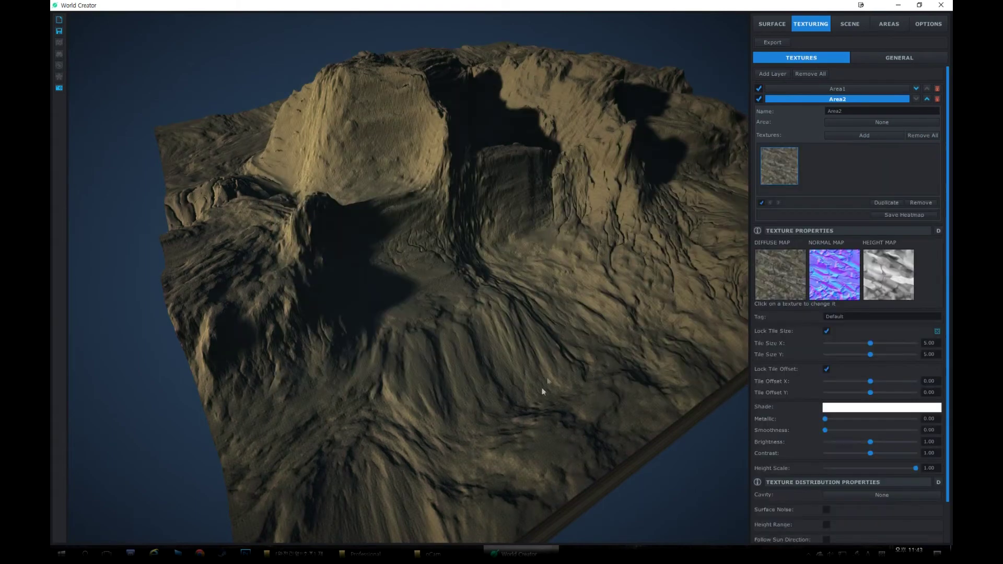
# - Set the Area2 rock texture's tile size to 22.26 and its brightness to 0.94
pyautogui.scroll(-1, 877, 376)
pyautogui.moveTo(871, 299); pyautogui.dragTo(835, 299)
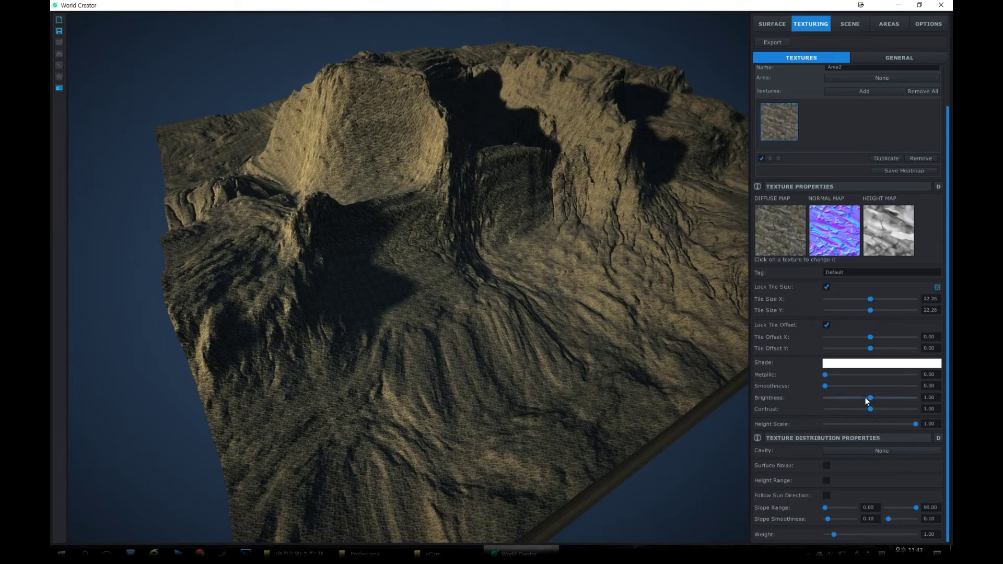
pyautogui.moveTo(870, 397); pyautogui.dragTo(867, 397)
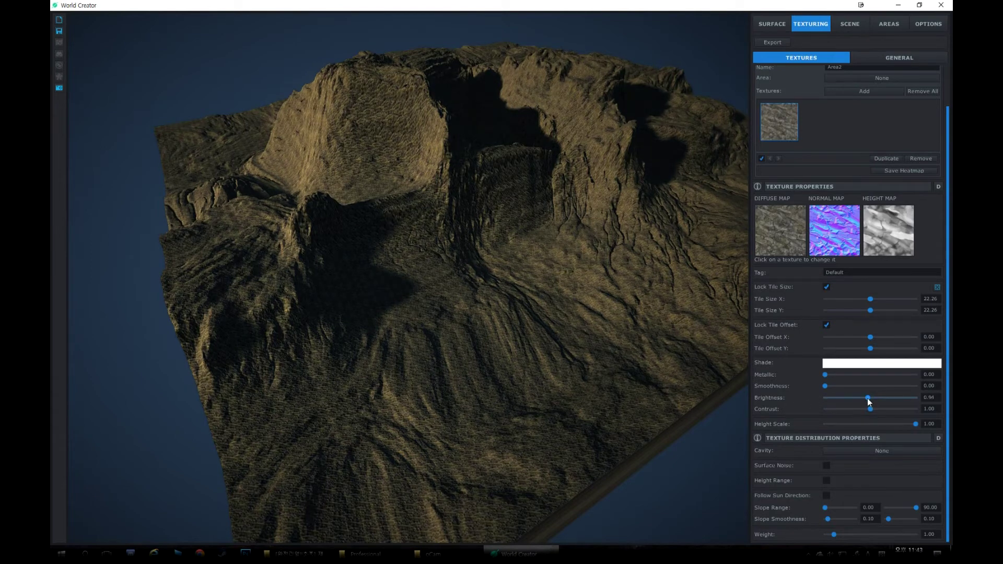
# - Try the Convex cavity distribution on the Area2 rock texture and set it to Concave with 4 steps
pyautogui.click(834, 453)
pyautogui.click(853, 471)
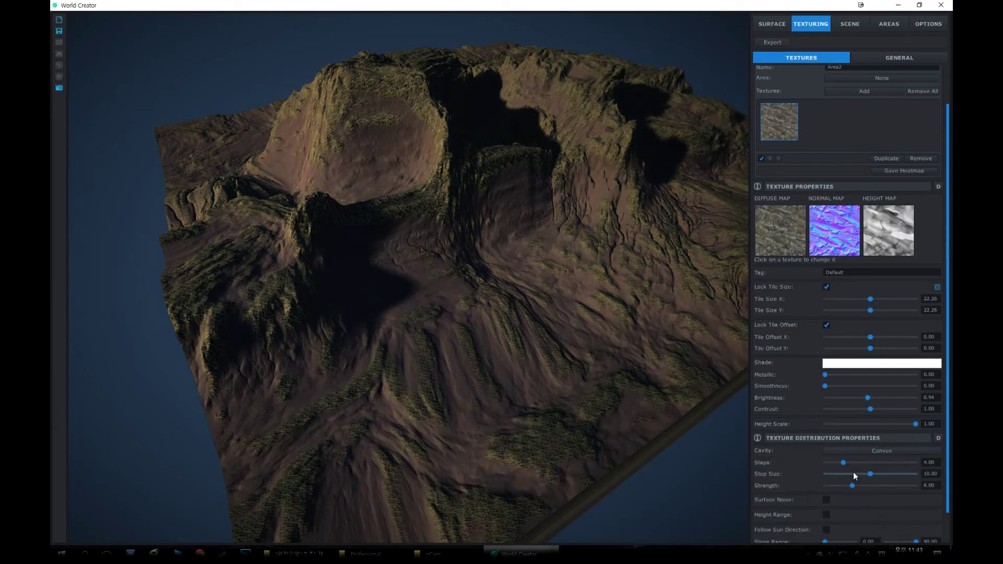
pyautogui.click(879, 452)
pyautogui.click(881, 476)
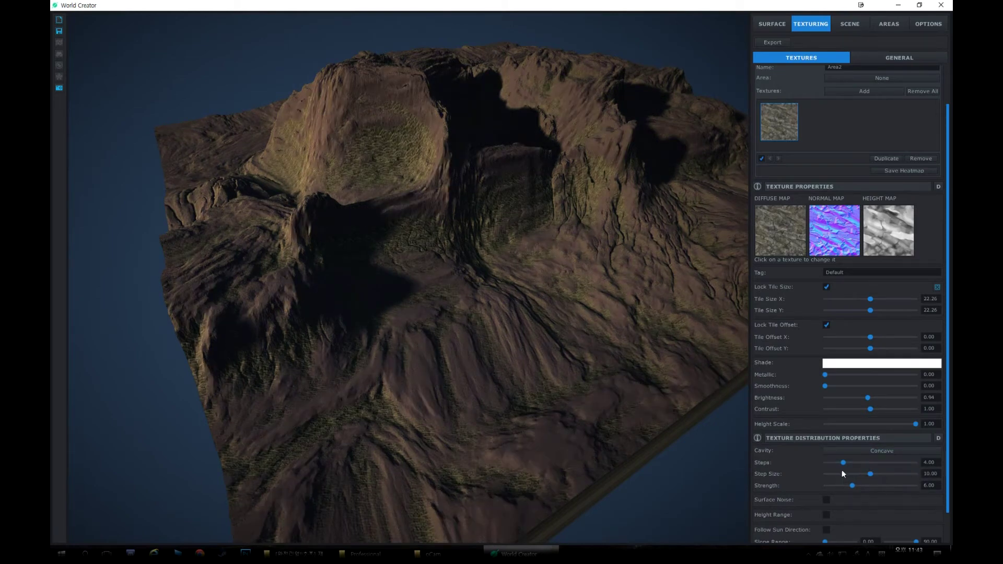
pyautogui.moveTo(843, 462)
pyautogui.mouseDown()
pyautogui.moveTo(876, 465)
pyautogui.moveTo(839, 465)
pyautogui.mouseUp()
# - Tint the Area2 rock texture with a pale pinkish-grey shade of RGB 197, 187, 187
pyautogui.click(837, 363)
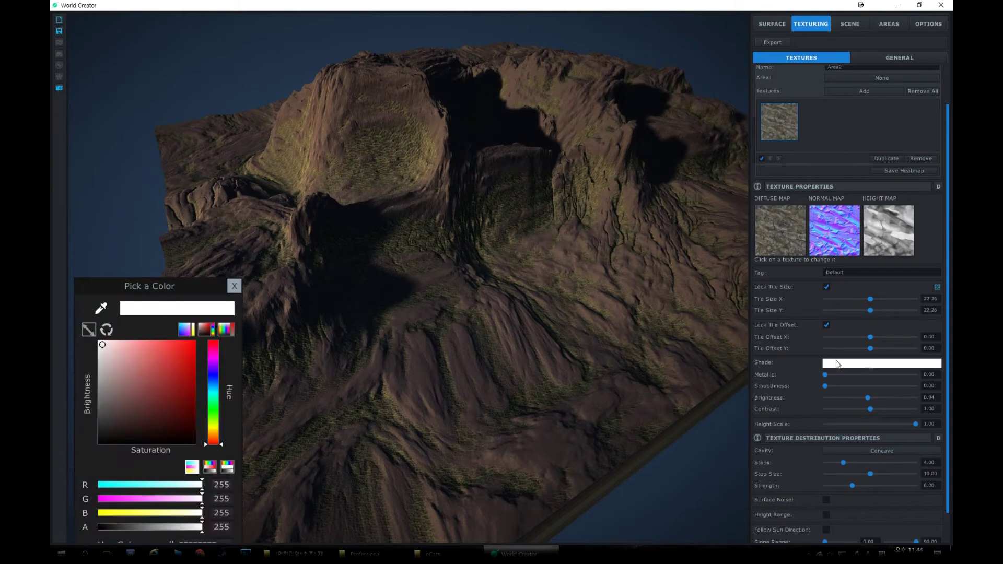
pyautogui.moveTo(133, 370)
pyautogui.mouseDown()
pyautogui.moveTo(118, 383)
pyautogui.moveTo(105, 380)
pyautogui.moveTo(106, 366)
pyautogui.mouseUp()
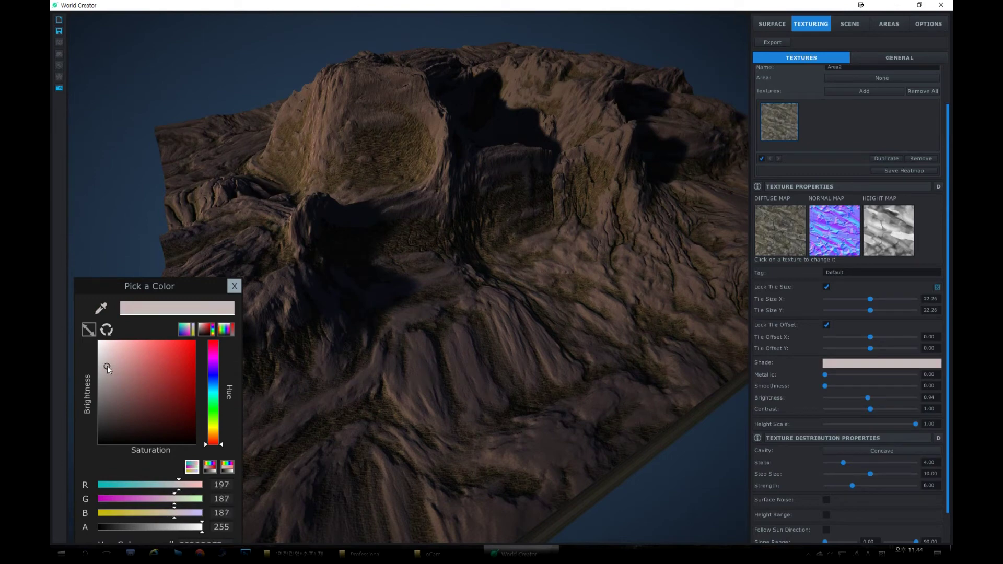
pyautogui.click(234, 286)
# - Lighten the Area1 texture's shade to RGB 244, 228, 228 and set its tile size to 9.87
pyautogui.scroll(1, 852, 106)
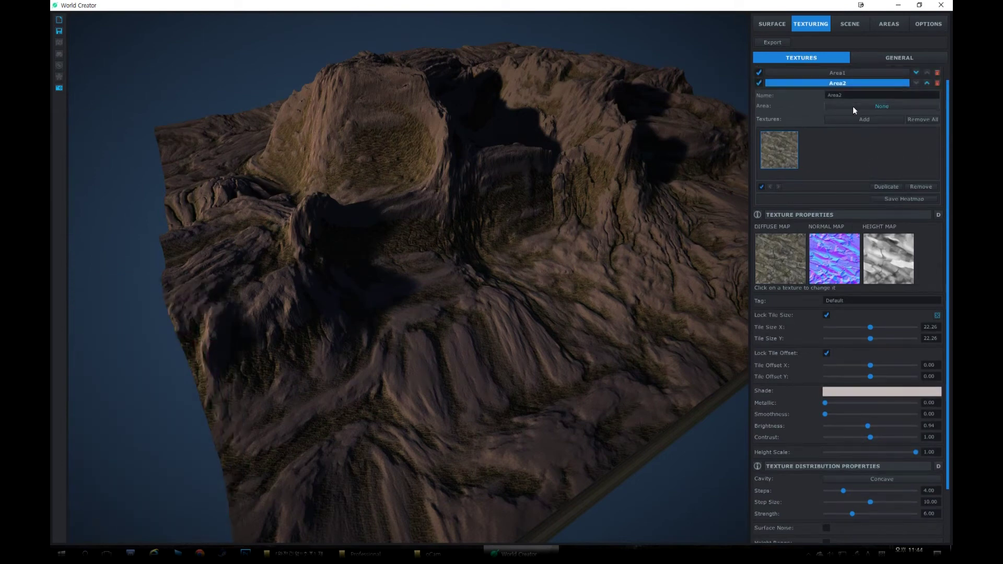
pyautogui.click(859, 74)
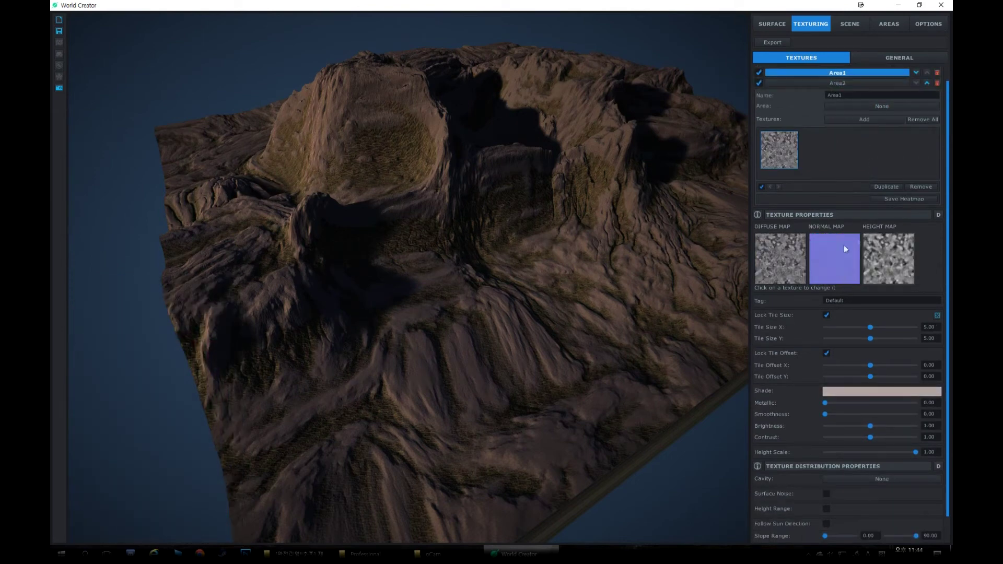
pyautogui.scroll(-1, 861, 261)
pyautogui.click(848, 362)
pyautogui.moveTo(107, 362); pyautogui.dragTo(108, 349)
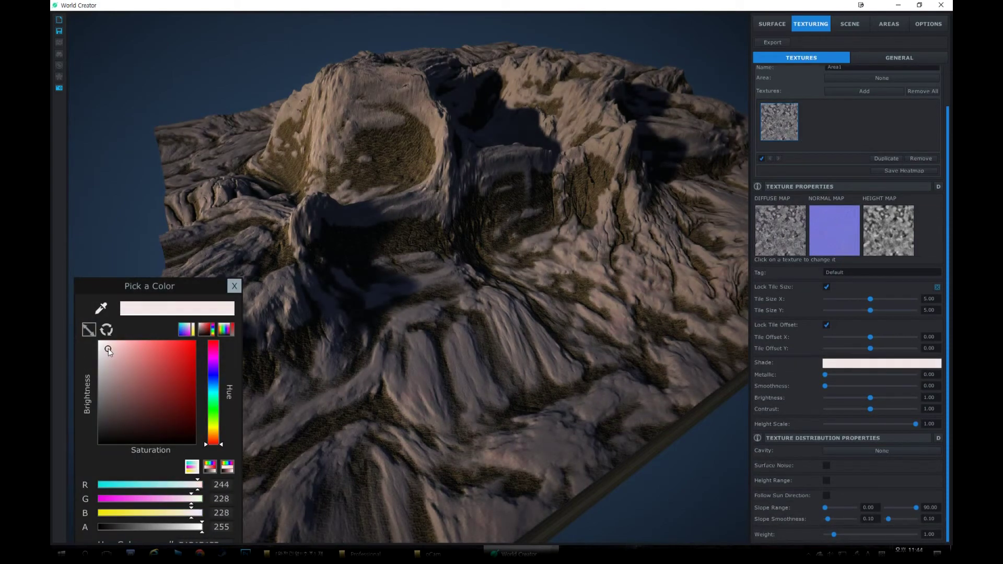
pyautogui.click(234, 286)
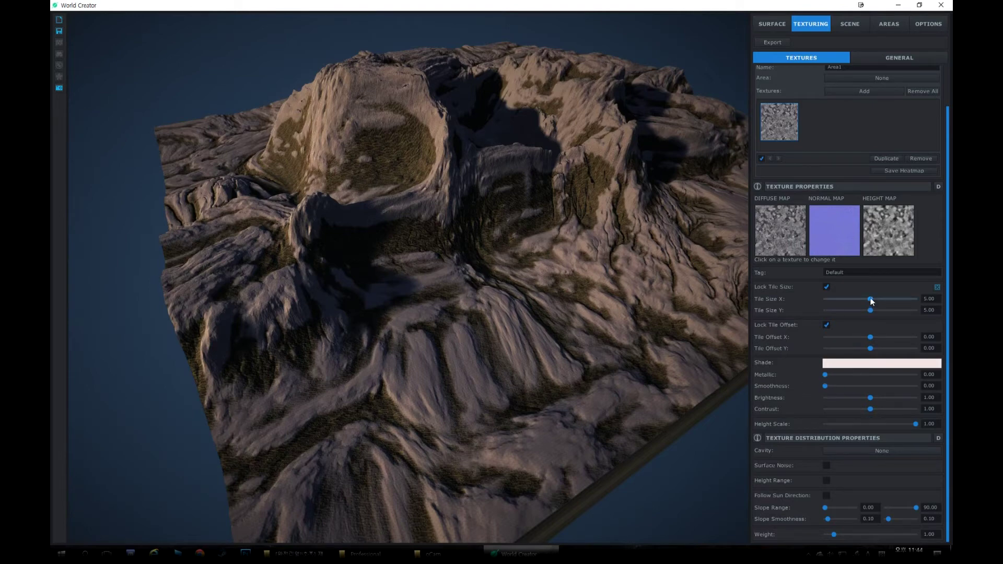
pyautogui.moveTo(870, 301); pyautogui.dragTo(914, 299)
# - Add a third texture layer and assign the ground_clumpysnow texture to it
pyautogui.scroll(2, 860, 290)
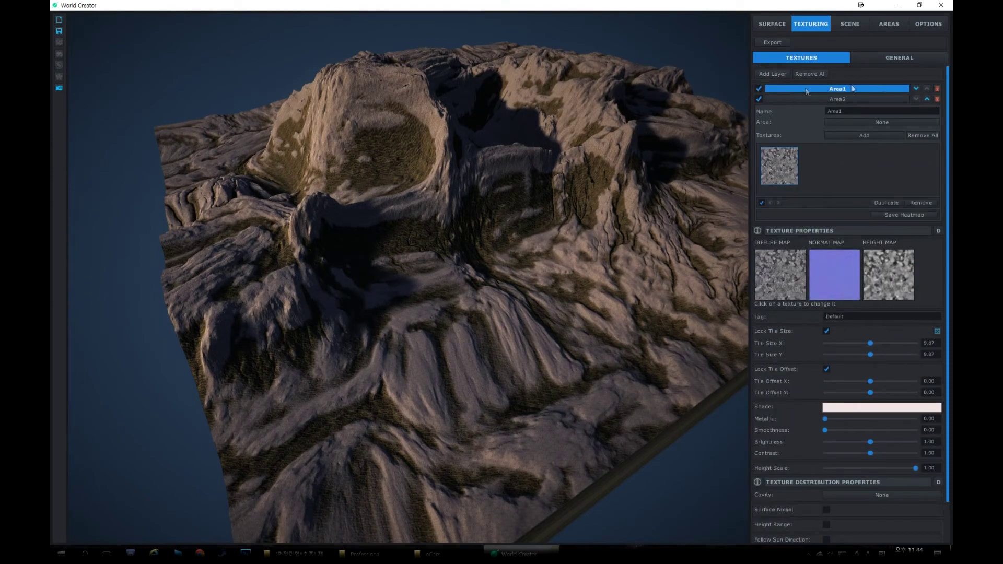
pyautogui.click(773, 73)
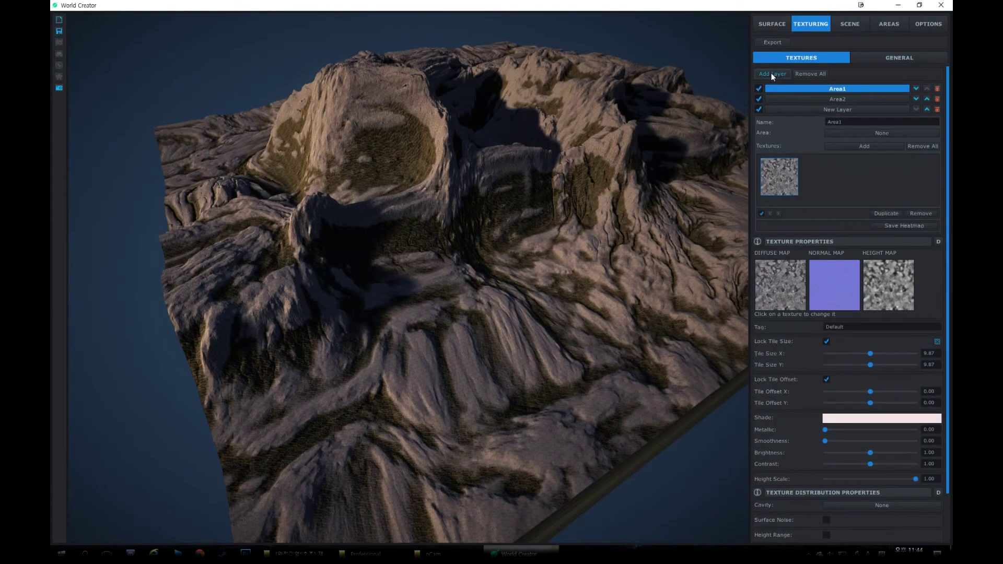
pyautogui.click(876, 133)
pyautogui.click(889, 142)
pyautogui.click(888, 146)
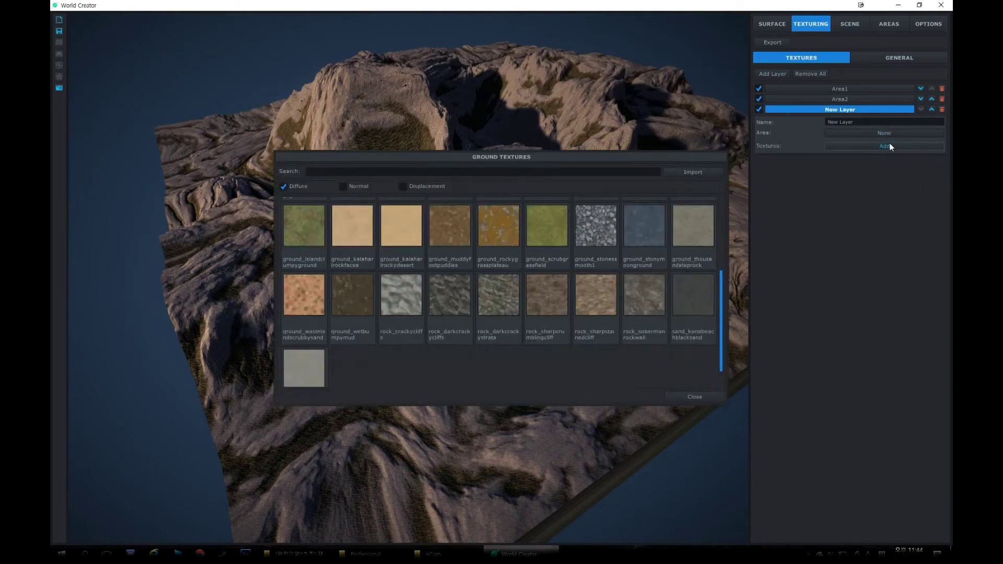
pyautogui.scroll(1, 588, 312)
pyautogui.scroll(2, 569, 321)
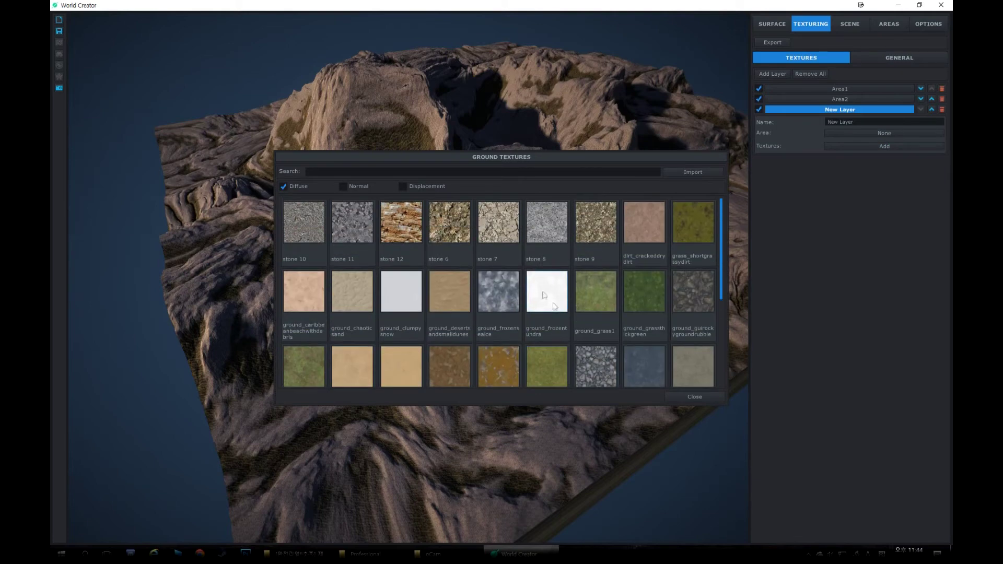
pyautogui.click(403, 303)
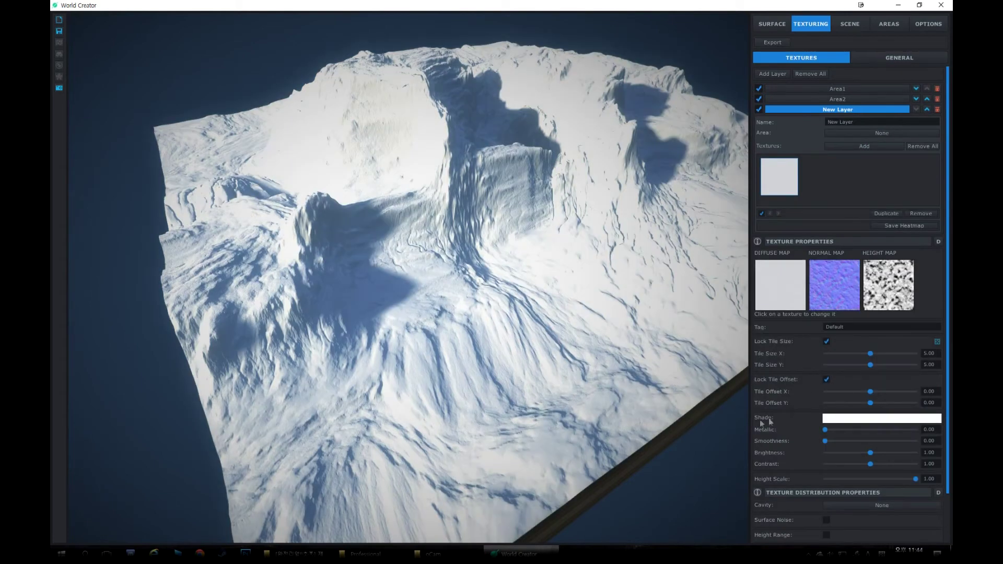
# - Set the snow texture's metallic value to 0.20
pyautogui.scroll(-2, 877, 423)
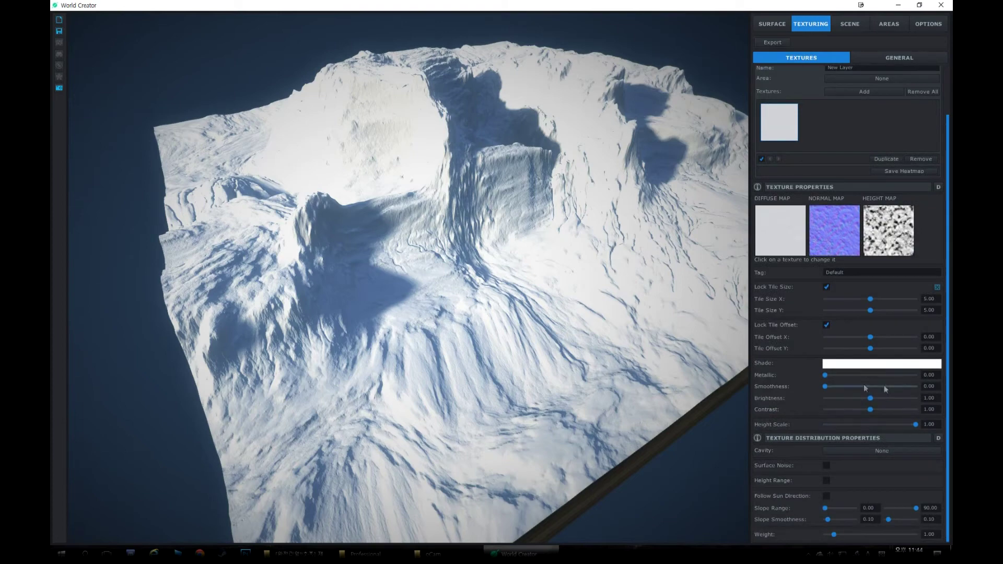
pyautogui.moveTo(825, 375)
pyautogui.mouseDown()
pyautogui.moveTo(867, 385)
pyautogui.moveTo(824, 384)
pyautogui.mouseUp()
pyautogui.moveTo(935, 376); pyautogui.dragTo(907, 379)
pyautogui.write('02')
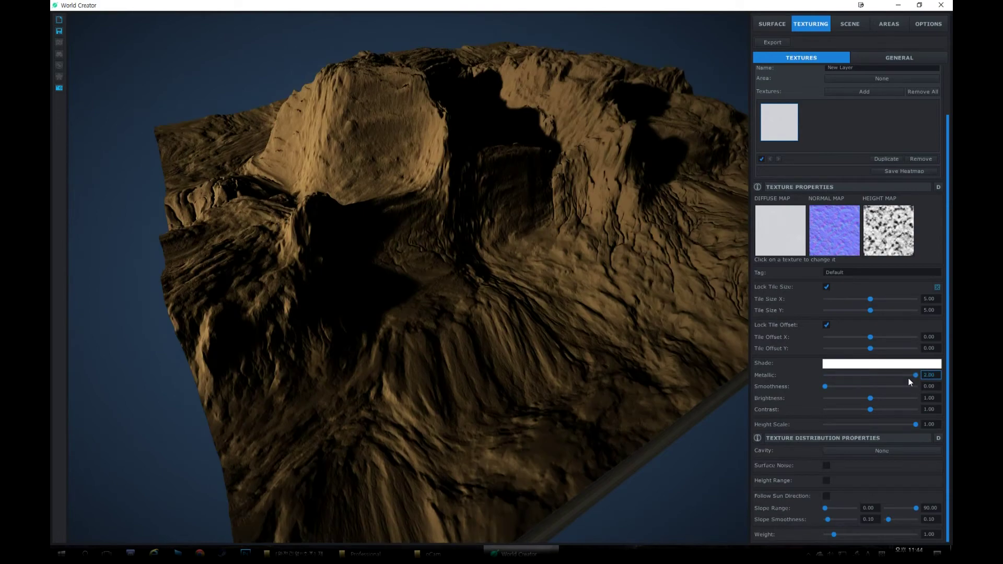
pyautogui.press('BackSpace')
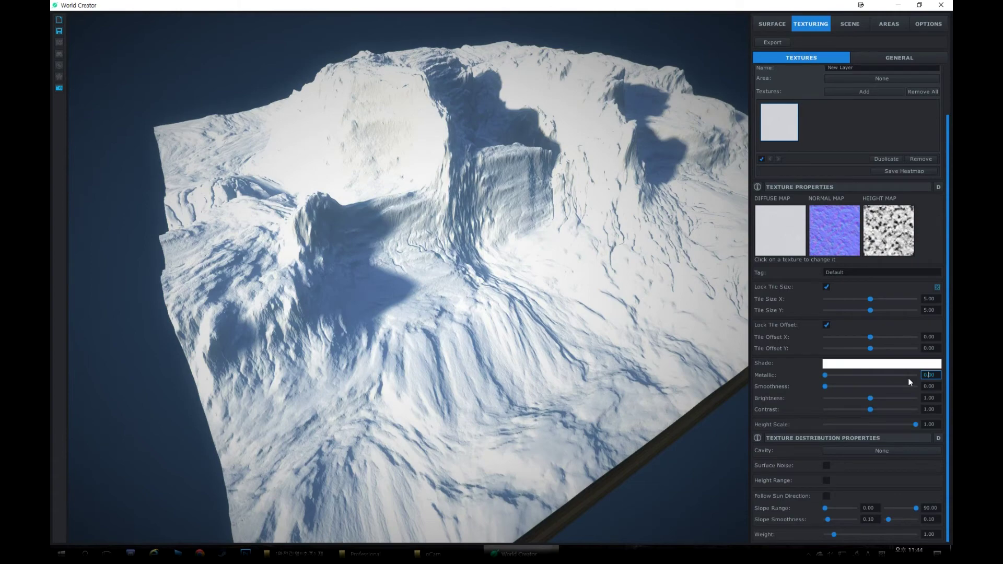
pyautogui.write('2')
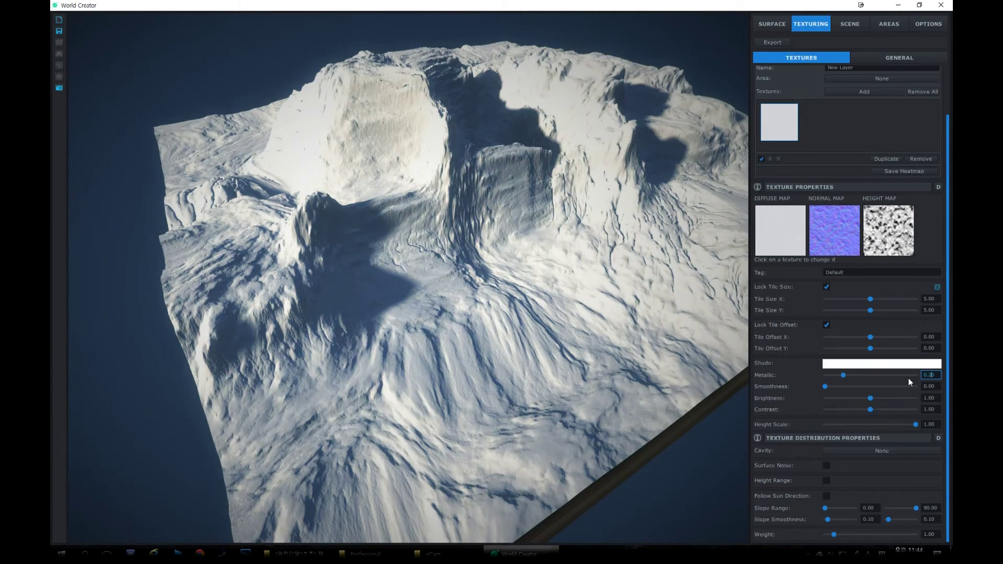
# - Set the snow texture's cavity to Convex with 9 steps, step size 5.64 and strength 2.16
pyautogui.moveTo(477, 264); pyautogui.dragTo(508, 242, button='right')
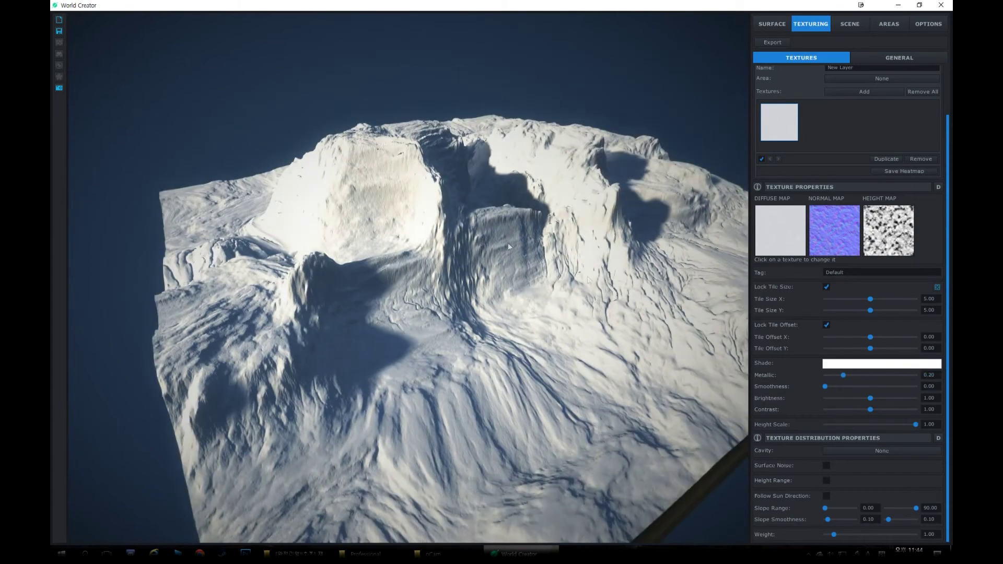
pyautogui.click(877, 450)
pyautogui.click(876, 471)
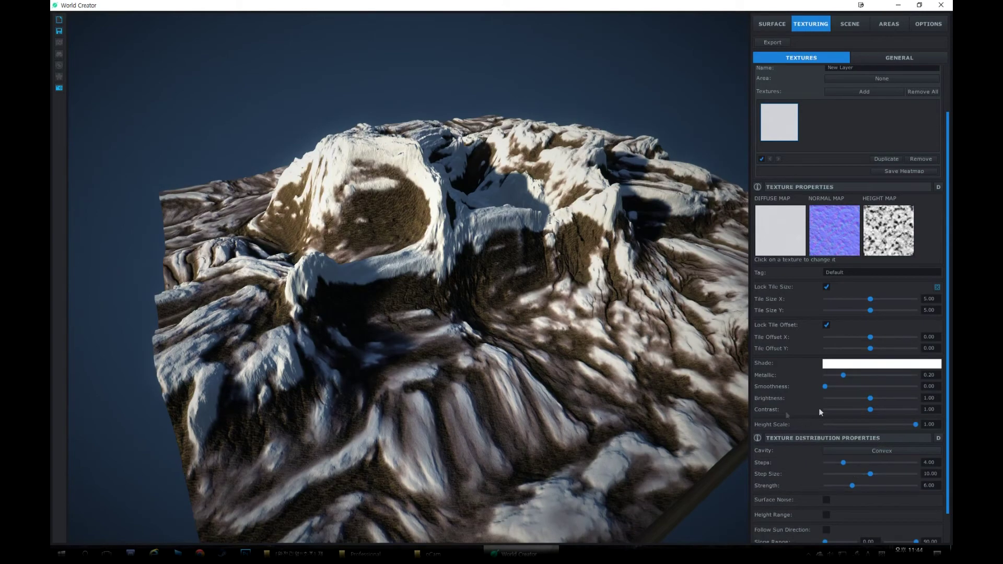
pyautogui.moveTo(487, 194); pyautogui.dragTo(490, 201, button='right')
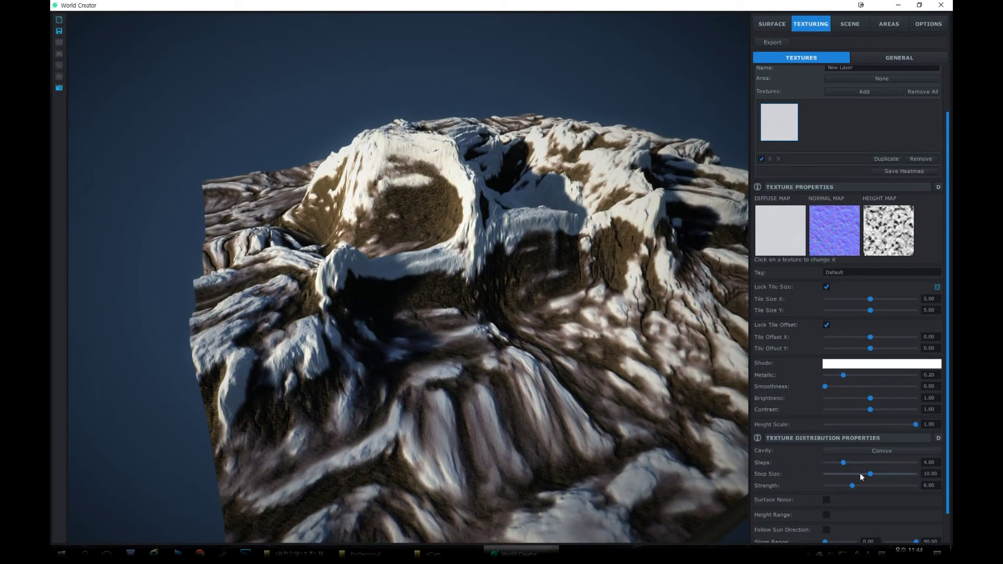
pyautogui.moveTo(871, 474)
pyautogui.mouseDown()
pyautogui.moveTo(897, 475)
pyautogui.moveTo(835, 474)
pyautogui.moveTo(882, 484)
pyautogui.moveTo(872, 489)
pyautogui.moveTo(837, 486)
pyautogui.moveTo(878, 465)
pyautogui.moveTo(906, 465)
pyautogui.moveTo(831, 465)
pyautogui.moveTo(868, 465)
pyautogui.mouseUp()
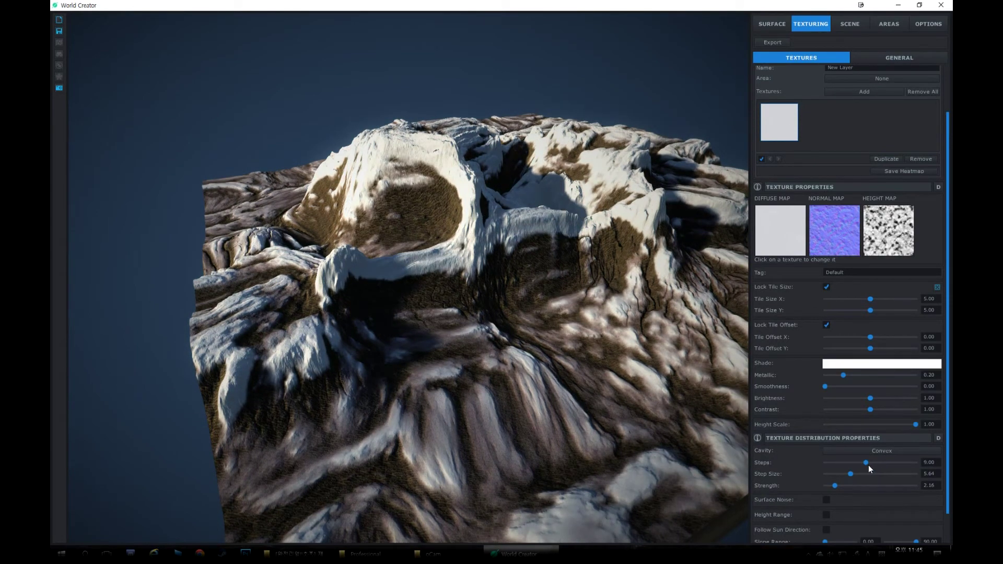
# - Try surface noise on the snow texture with world size 1342 and scale 45.86, and turn it off again
pyautogui.scroll(-1, 856, 481)
pyautogui.click(827, 465)
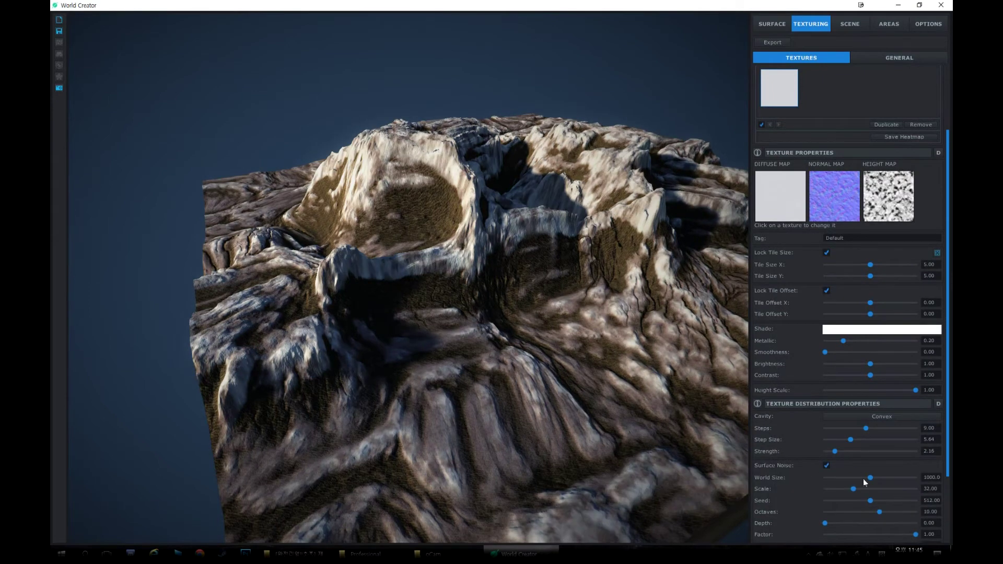
pyautogui.moveTo(870, 478)
pyautogui.mouseDown()
pyautogui.moveTo(896, 478)
pyautogui.moveTo(845, 487)
pyautogui.moveTo(911, 489)
pyautogui.moveTo(866, 489)
pyautogui.mouseUp()
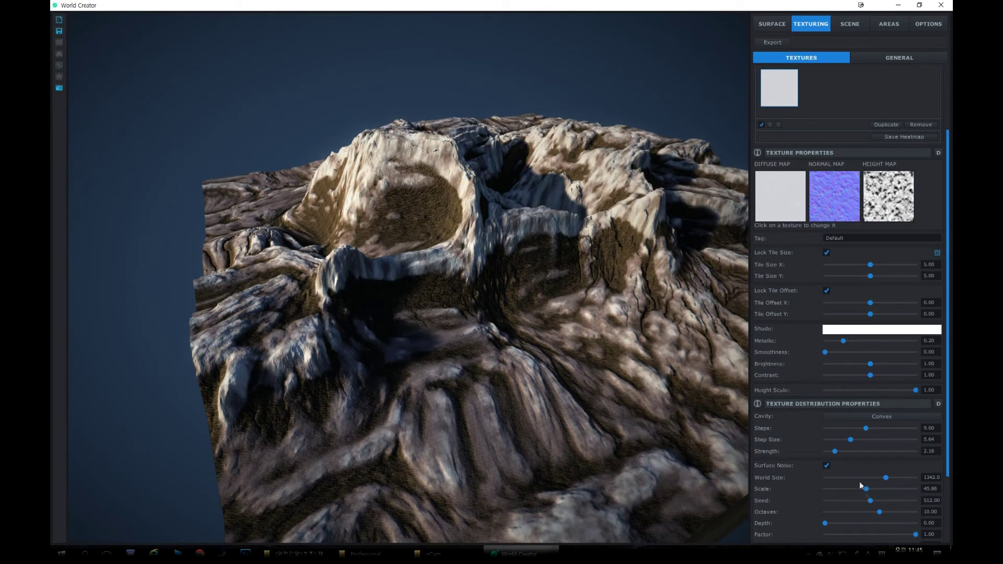
pyautogui.click(826, 465)
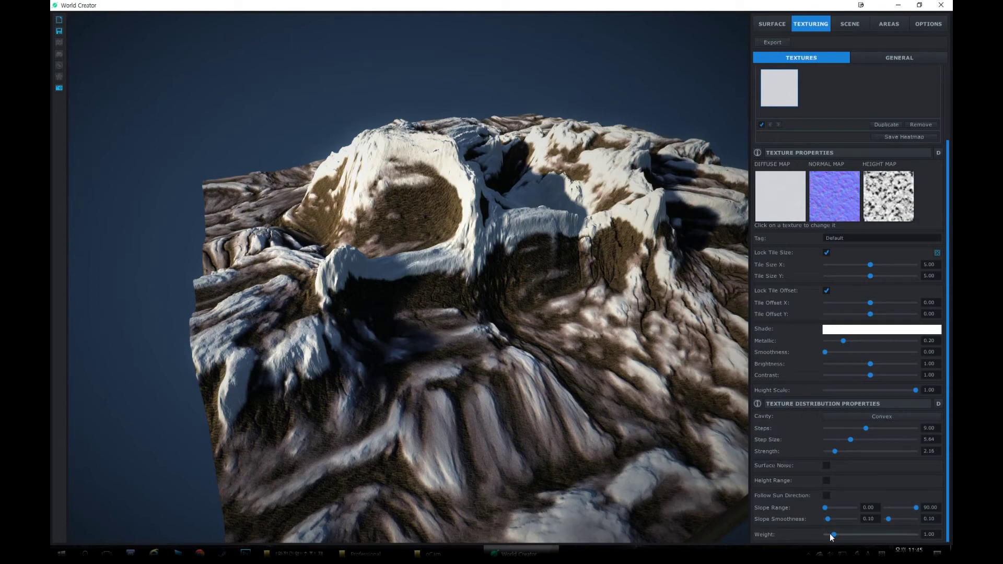
# - Set the snow texture's weight to 4.84 and limit it to a height range from about 145.8 to 500, not relative to the ocean
pyautogui.moveTo(832, 535); pyautogui.dragTo(868, 536)
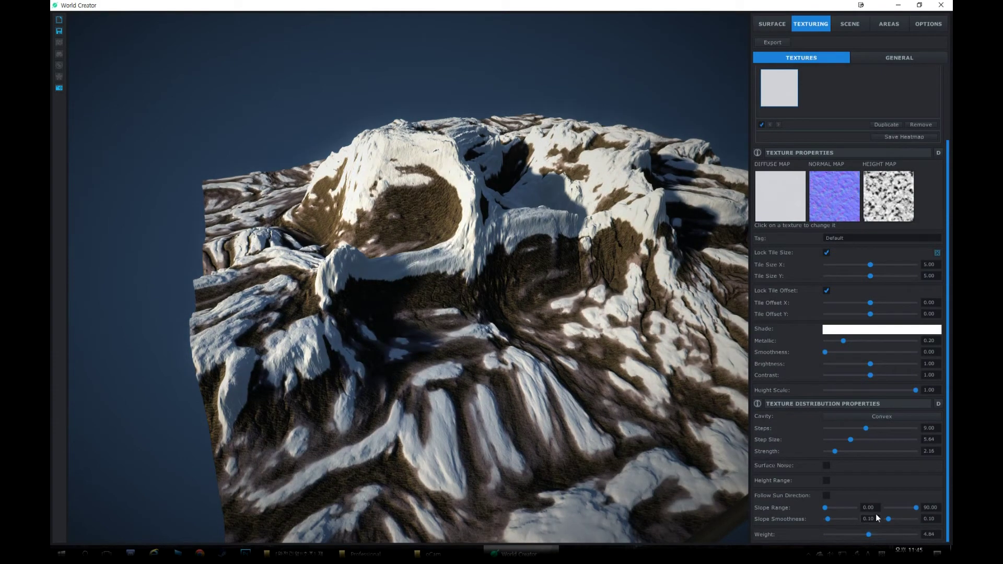
pyautogui.click(826, 480)
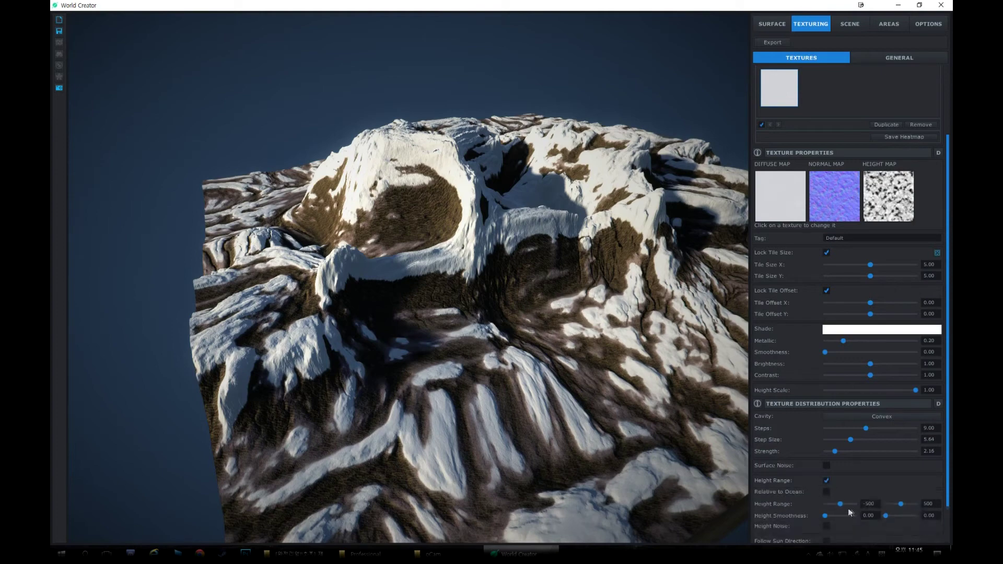
pyautogui.scroll(-2, 851, 508)
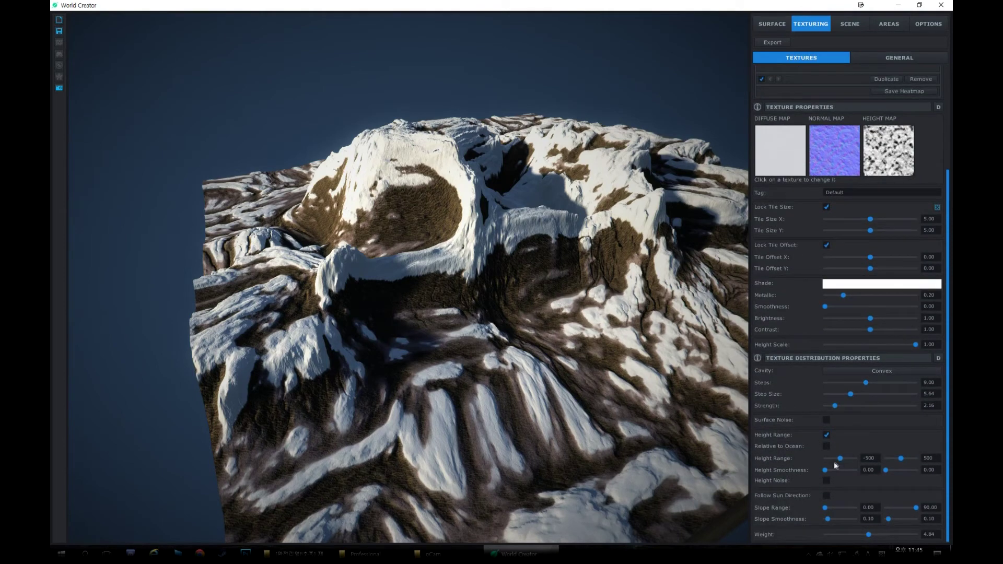
pyautogui.click(826, 447)
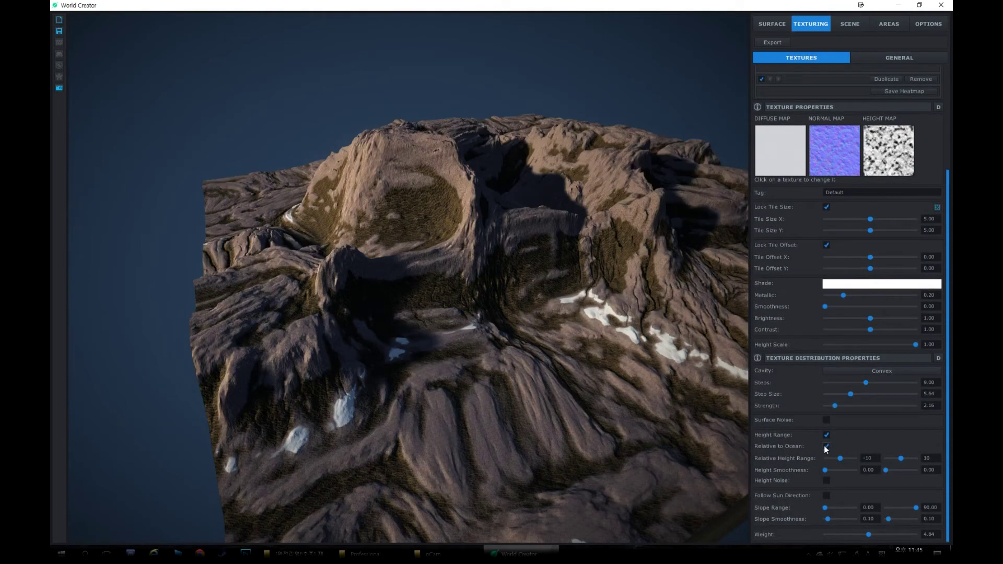
pyautogui.click(826, 447)
pyautogui.moveTo(840, 459); pyautogui.dragTo(889, 463)
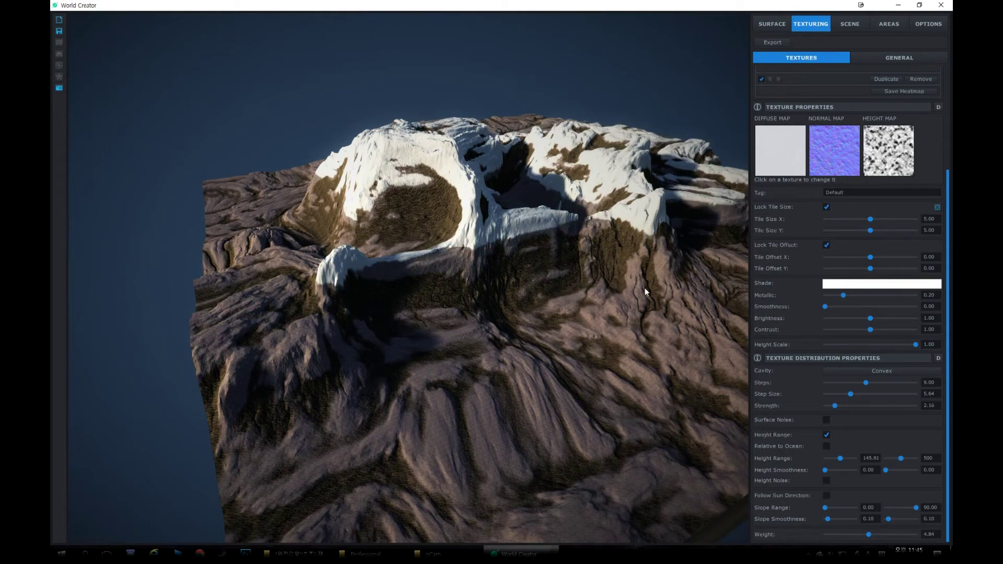
# - Enable height noise on the snow texture's height range and inspect the snow line across the whole terrain
pyautogui.moveTo(644, 288); pyautogui.dragTo(664, 299, button='right')
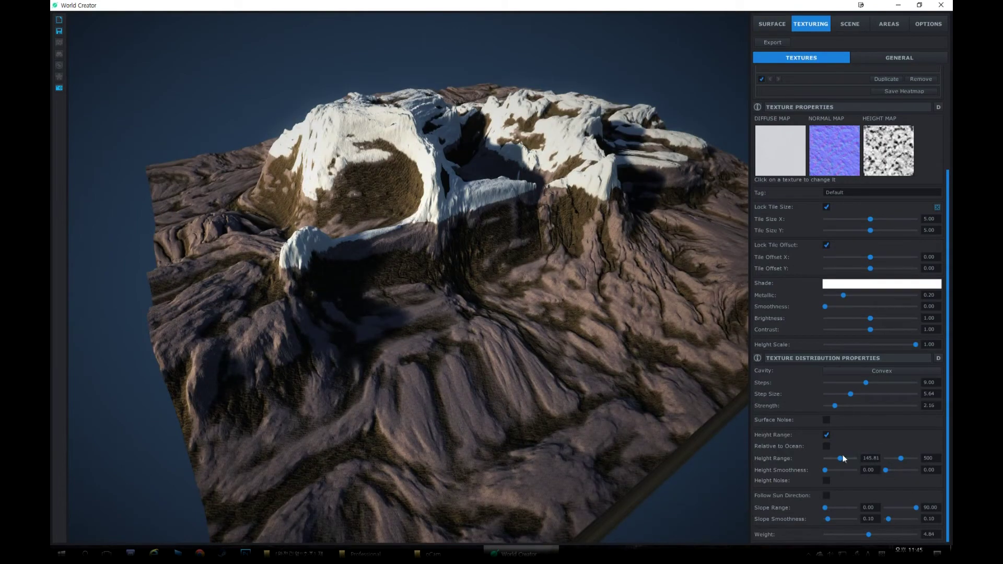
pyautogui.click(826, 481)
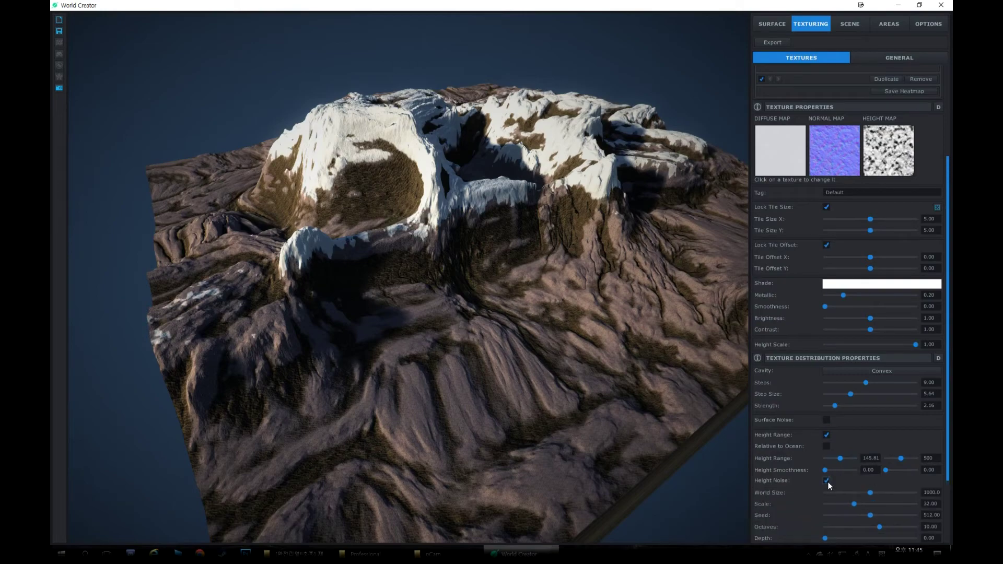
pyautogui.moveTo(585, 340); pyautogui.dragTo(674, 405, button='right')
pyautogui.press('w')
pyautogui.press('s')
pyautogui.press('w')
pyautogui.press('s')
pyautogui.press('w')
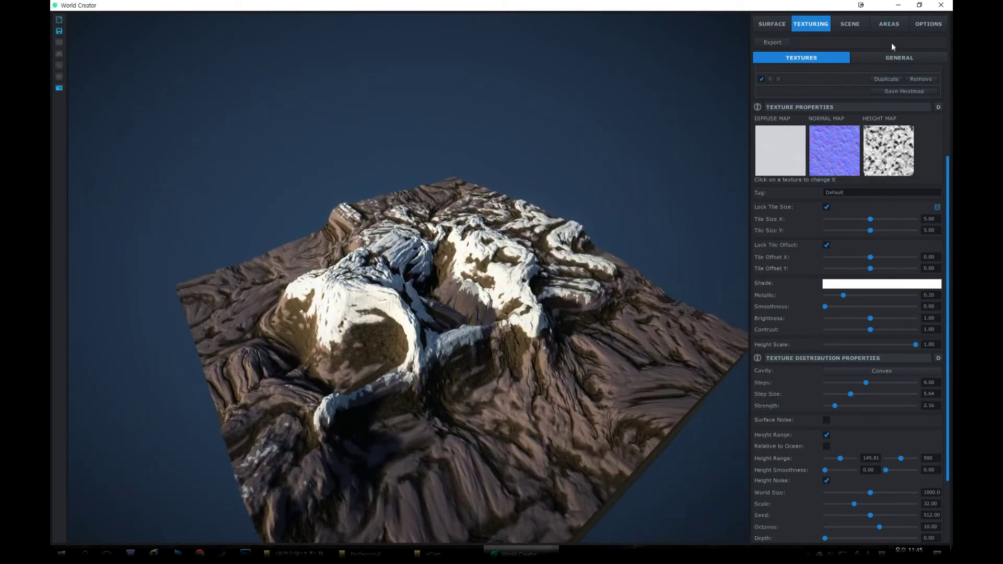
# - Add a new details layer to the scene
pyautogui.click(844, 26)
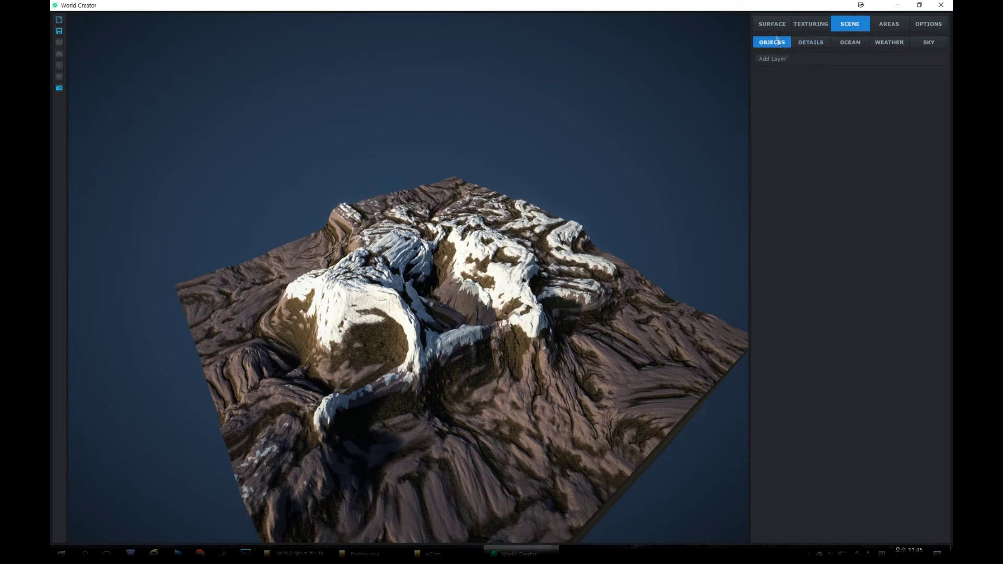
pyautogui.click(813, 41)
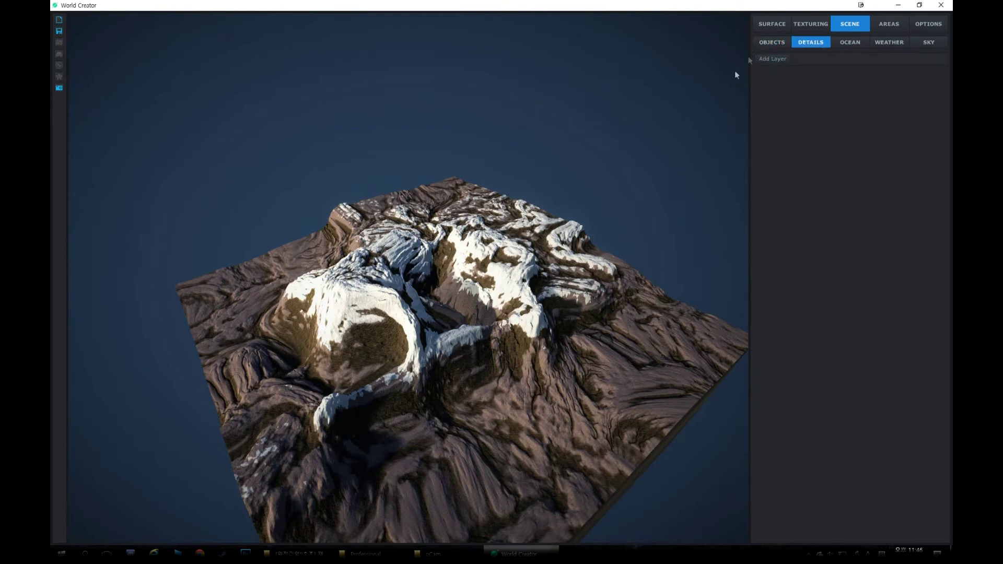
pyautogui.click(782, 60)
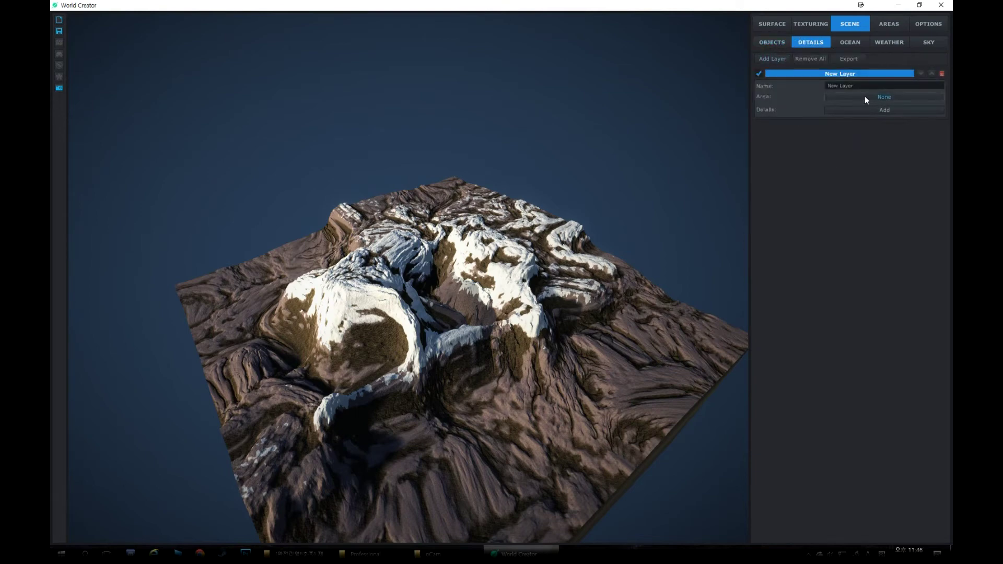
# - Add a green grass clump to the new details layer and check its distribution up close on the terrain
pyautogui.click(898, 111)
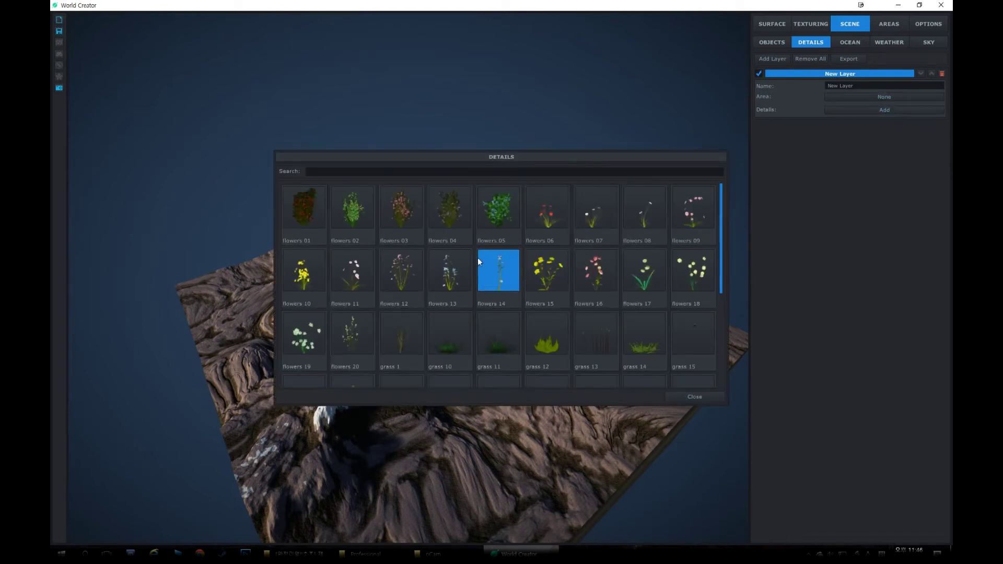
pyautogui.scroll(-3, 558, 342)
pyautogui.click(393, 325)
pyautogui.scroll(10, 596, 350)
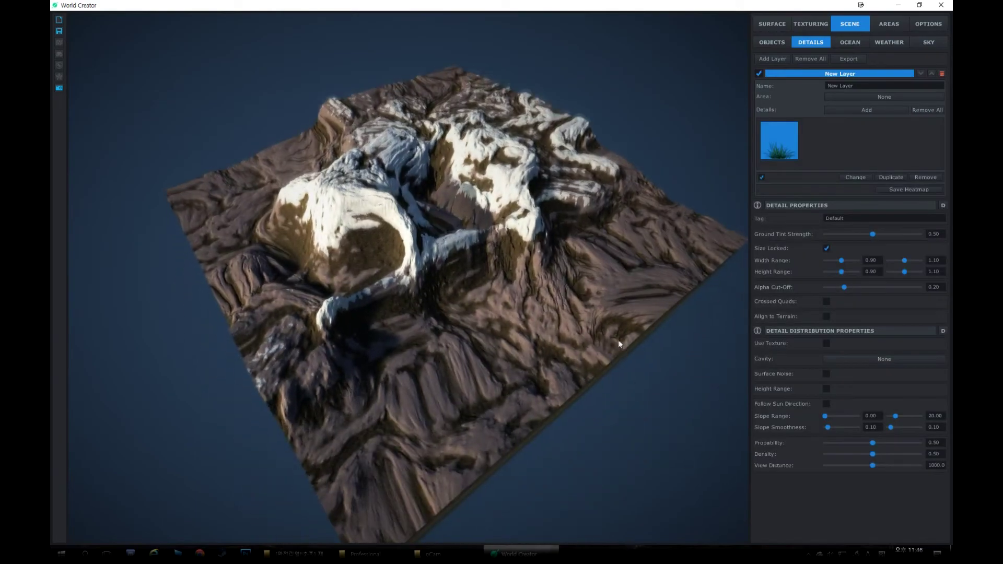
pyautogui.scroll(-10, 597, 349)
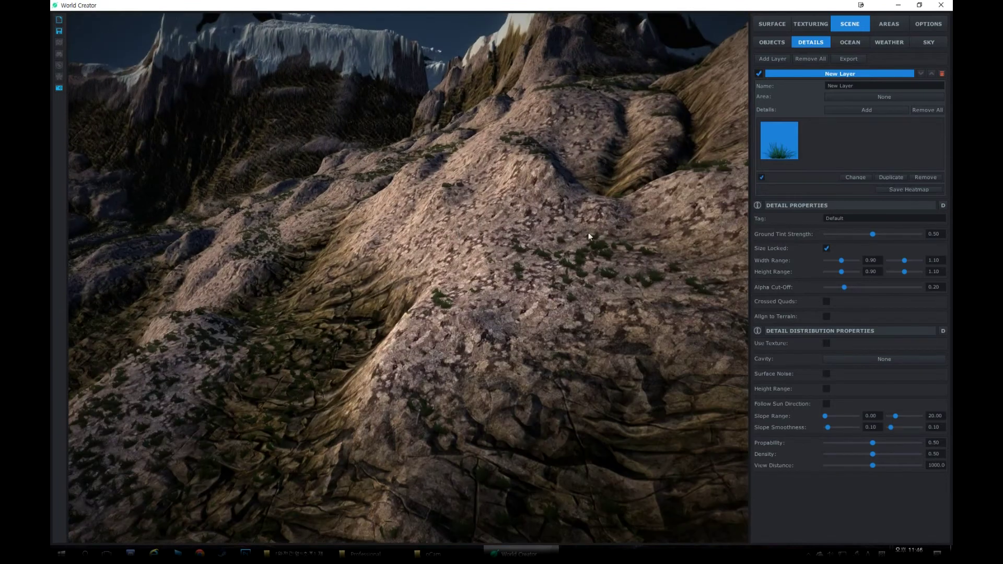
# - Try a cavity setting for the grass detail's distribution and set it back to None
pyautogui.click(867, 359)
pyautogui.click(875, 381)
pyautogui.click(872, 361)
pyautogui.click(873, 365)
# - Try aligning the grass to the terrain and using crossed quads, turning each option off again
pyautogui.scroll(6, 584, 261)
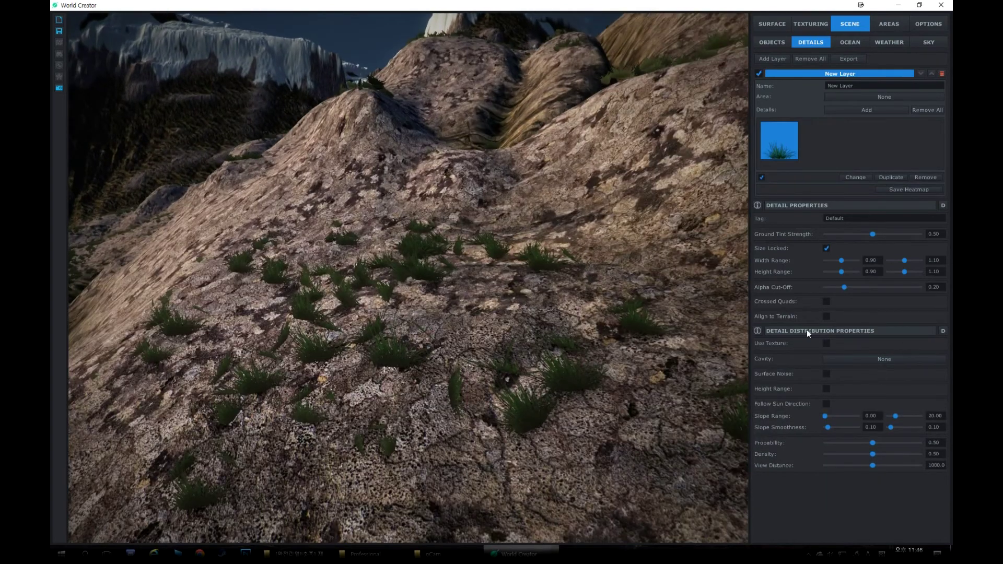
pyautogui.click(829, 316)
pyautogui.click(827, 316)
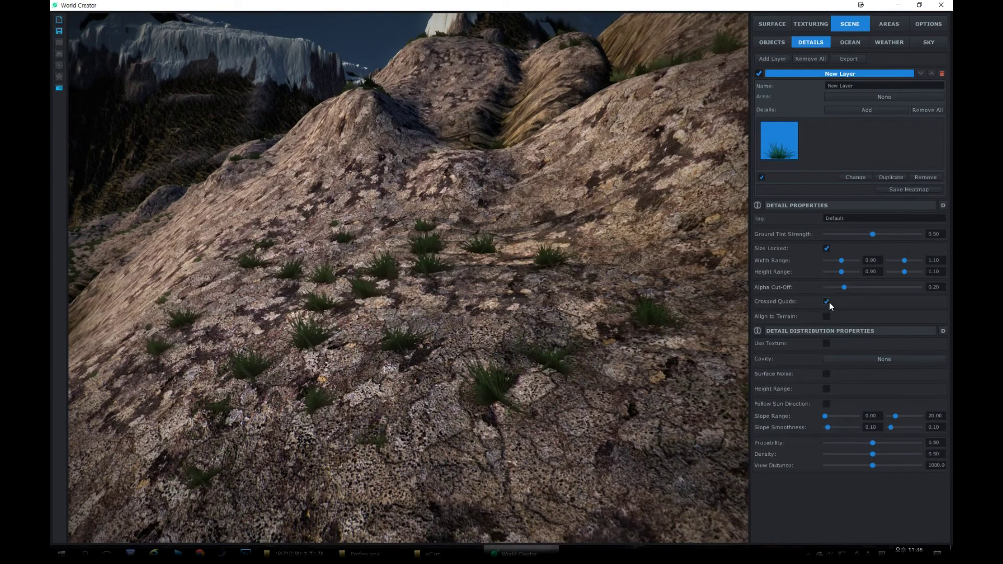
pyautogui.click(828, 302)
pyautogui.click(828, 302)
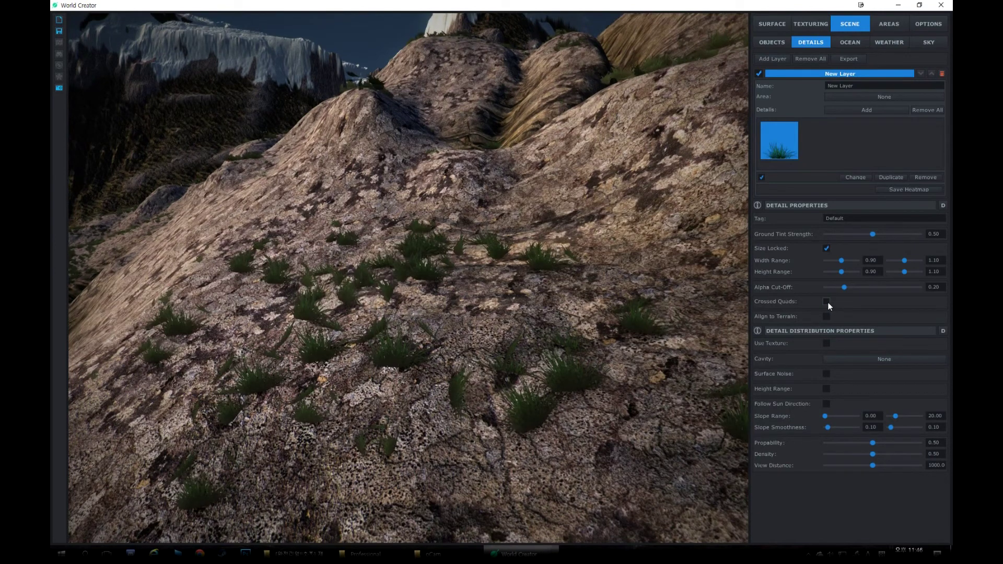
# - Set the grass detail's alpha cut-off to 0.26, probability and density to 1.00, and view distance to about 1004
pyautogui.moveTo(844, 287)
pyautogui.mouseDown()
pyautogui.moveTo(855, 289)
pyautogui.moveTo(833, 293)
pyautogui.moveTo(851, 293)
pyautogui.mouseUp()
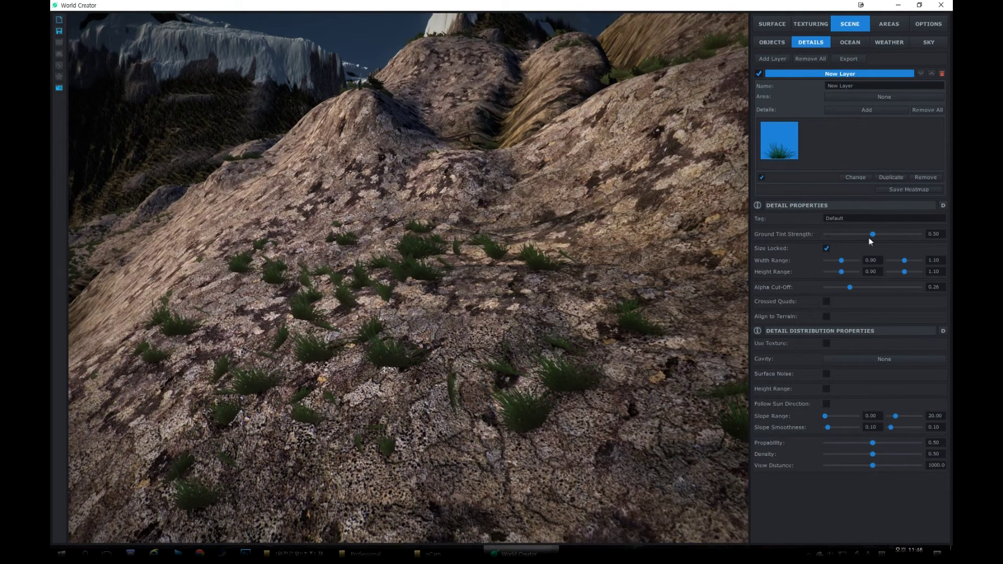
pyautogui.moveTo(876, 233)
pyautogui.mouseDown()
pyautogui.moveTo(835, 230)
pyautogui.moveTo(886, 230)
pyautogui.moveTo(872, 235)
pyautogui.mouseUp()
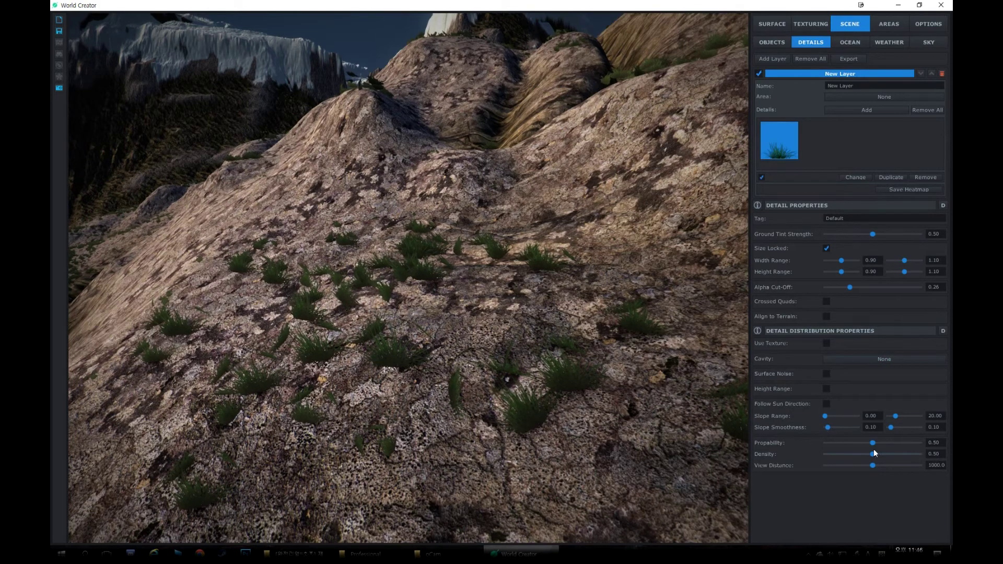
pyautogui.moveTo(872, 442); pyautogui.dragTo(945, 459)
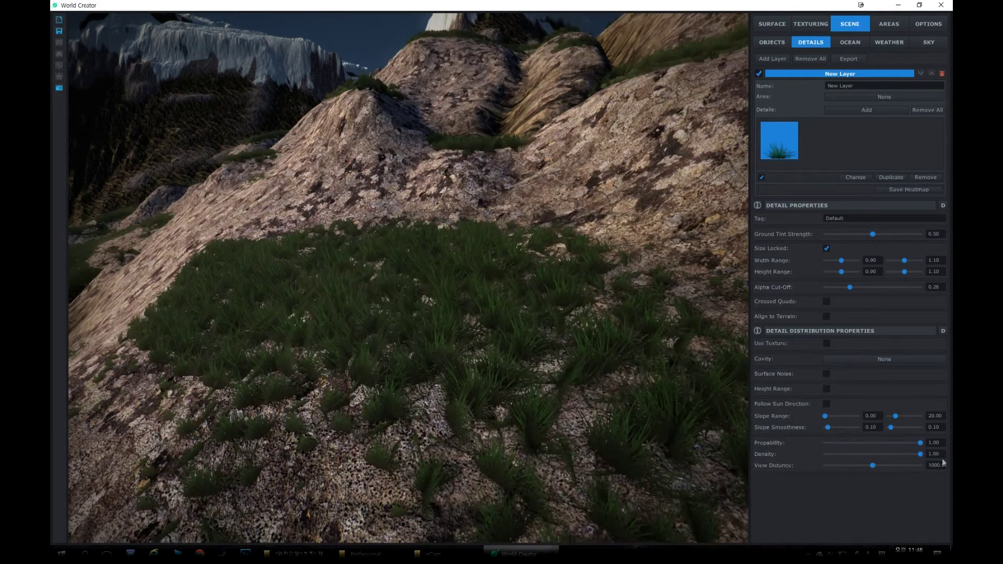
pyautogui.moveTo(873, 465)
pyautogui.mouseDown()
pyautogui.moveTo(910, 465)
pyautogui.moveTo(889, 466)
pyautogui.mouseUp()
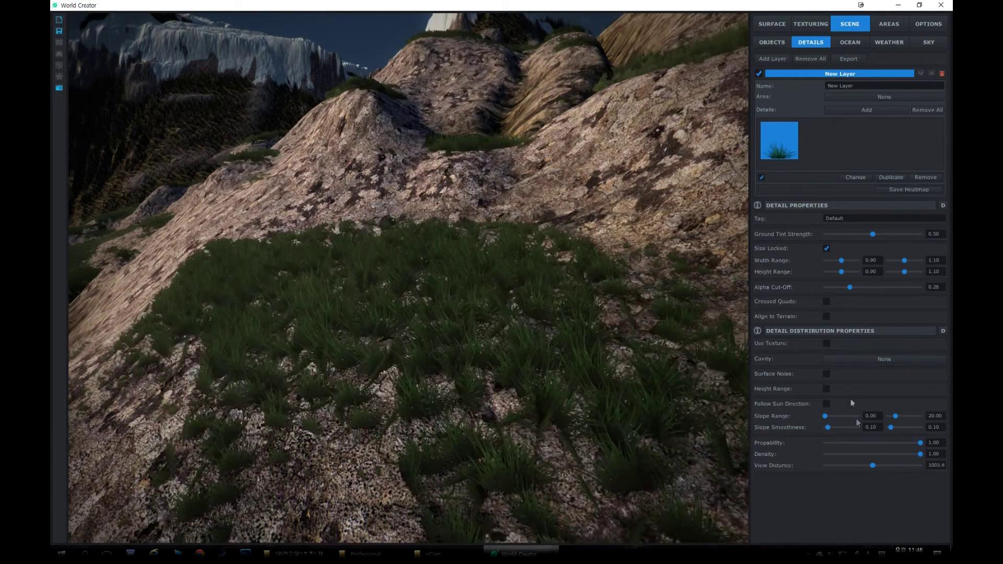
pyautogui.scroll(-15, 659, 336)
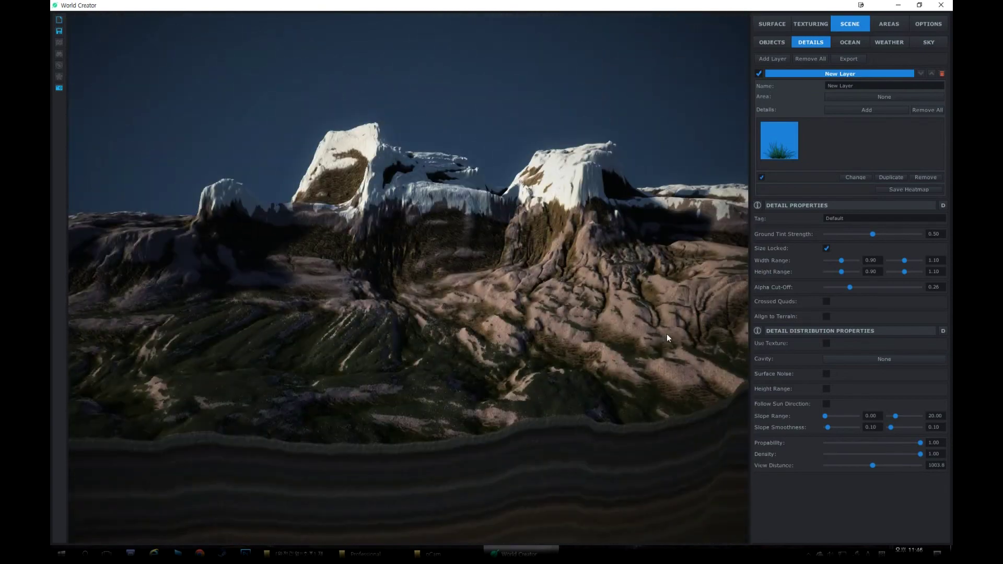
pyautogui.moveTo(666, 334); pyautogui.dragTo(599, 388)
pyautogui.scroll(10, 548, 300)
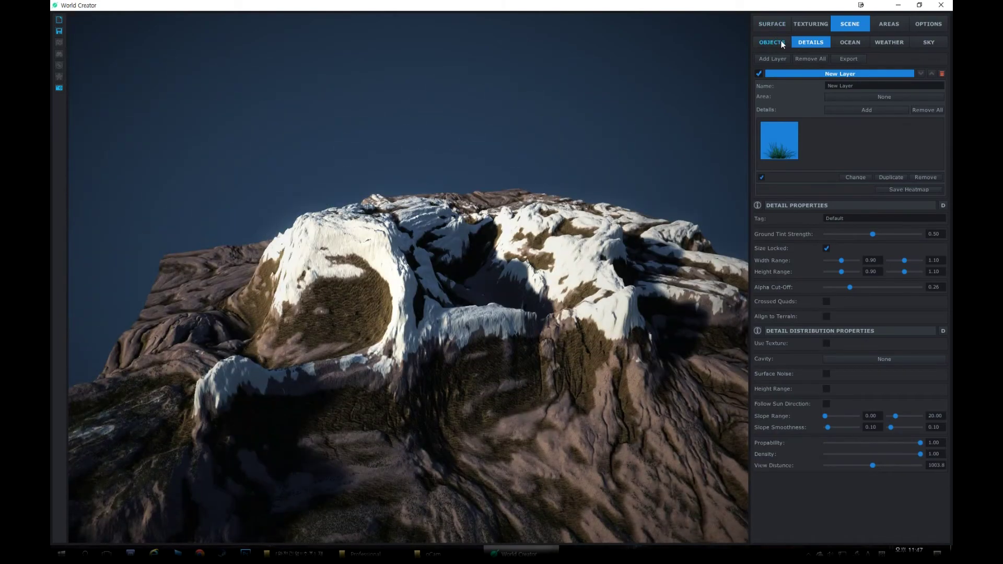
# - Shade the Area2 layer's rock texture pink, RGB 255, 152, 152
pyautogui.click(807, 22)
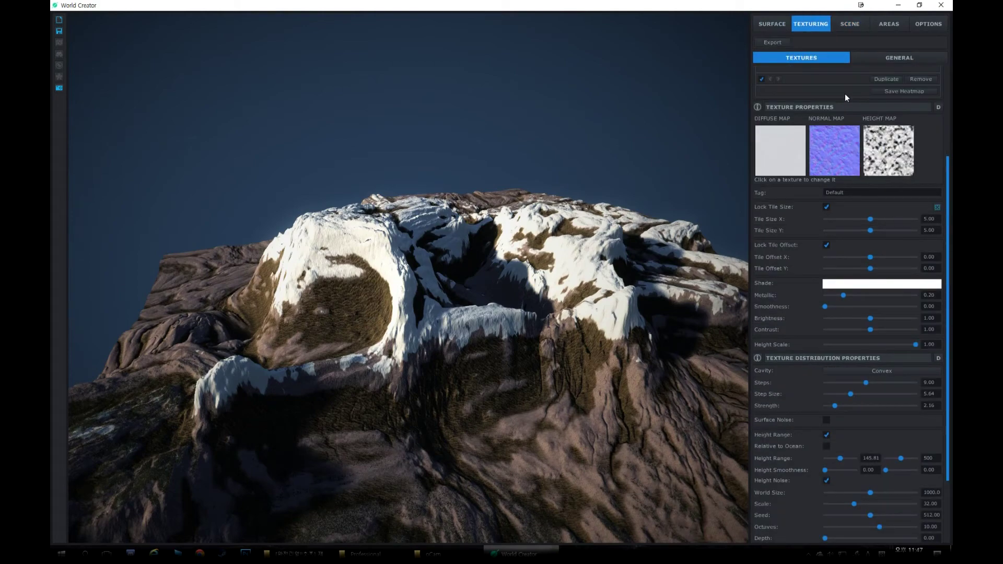
pyautogui.scroll(2, 814, 99)
pyautogui.scroll(-3, 848, 161)
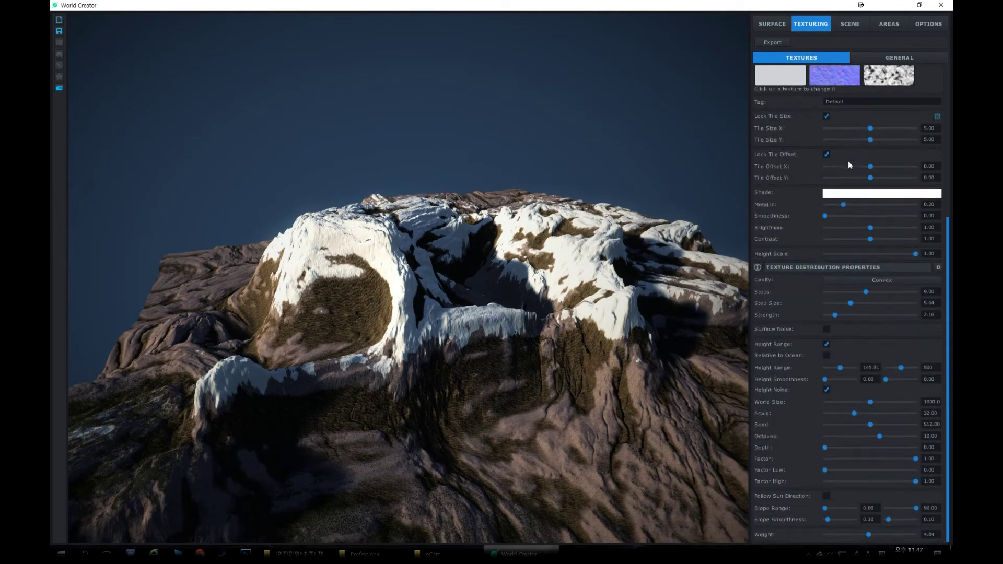
pyautogui.scroll(3, 844, 155)
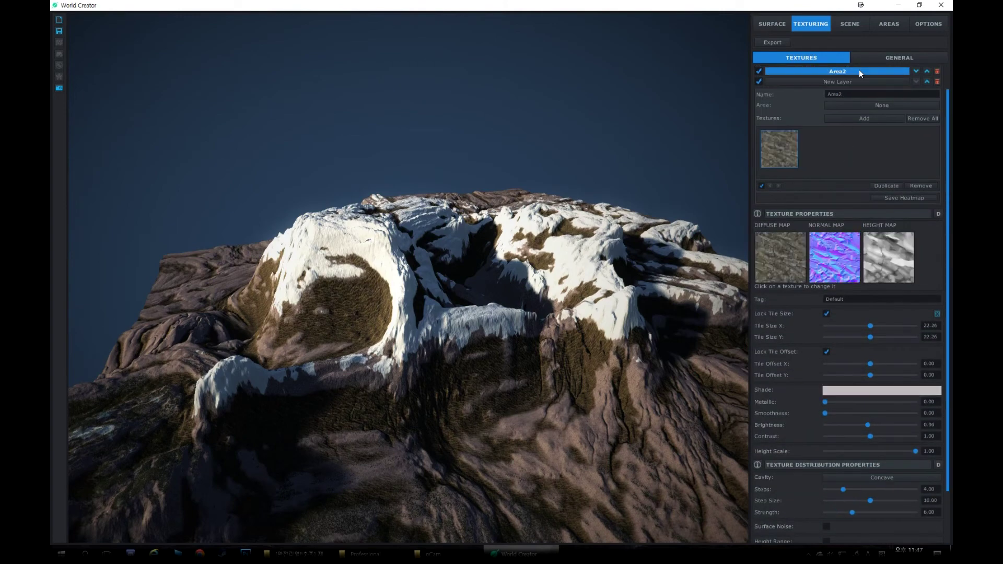
pyautogui.click(859, 390)
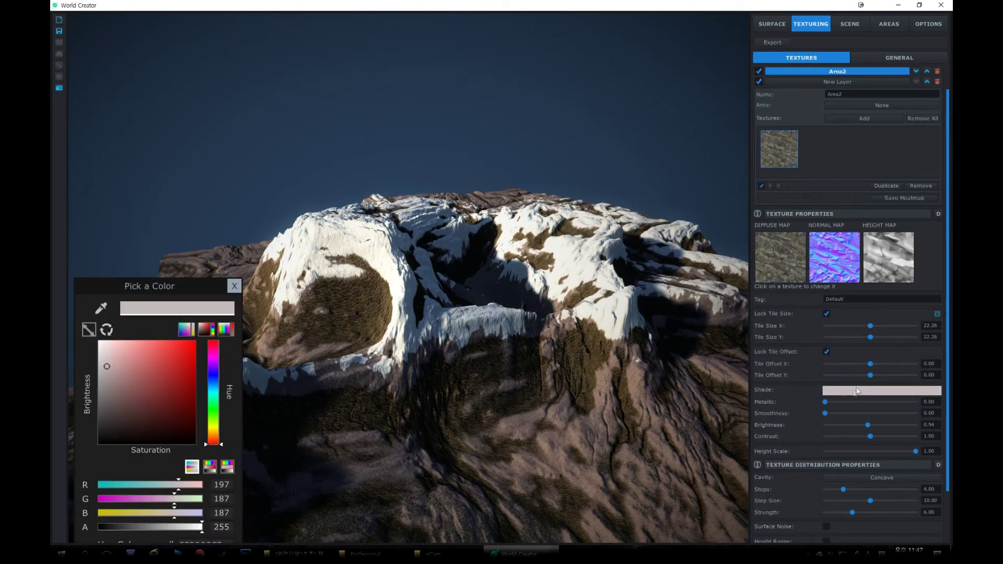
pyautogui.moveTo(106, 368)
pyautogui.mouseDown()
pyautogui.moveTo(111, 349)
pyautogui.moveTo(149, 356)
pyautogui.moveTo(89, 342)
pyautogui.moveTo(97, 323)
pyautogui.moveTo(139, 344)
pyautogui.mouseUp()
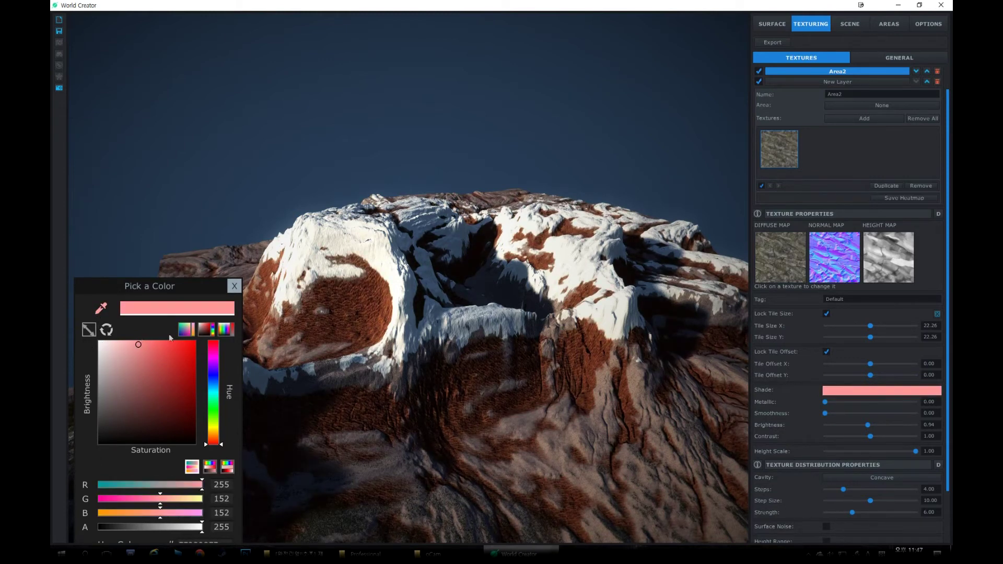
# - Replace the Area2 layer's rock texture with the stone 12 ground texture
pyautogui.click(921, 185)
pyautogui.click(848, 147)
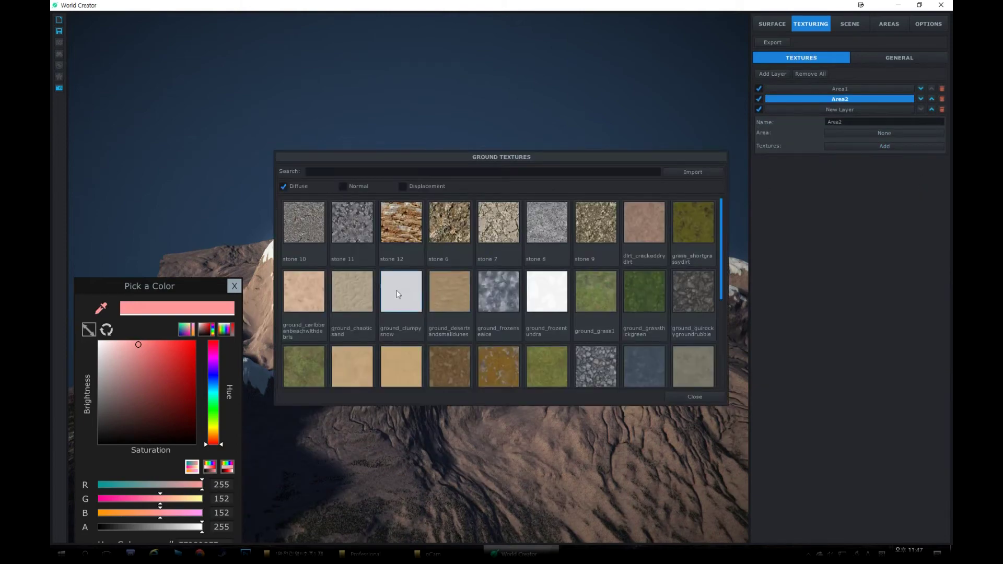
pyautogui.click(404, 243)
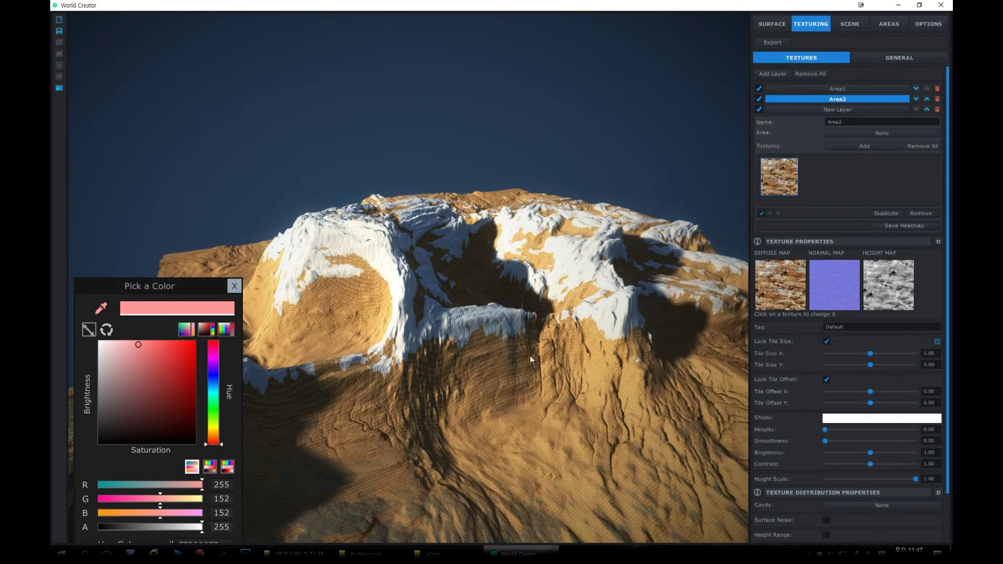
# - Set the stone 12 texture's tile size to 38.54 and its tile offset to -0.52 on both axes
pyautogui.moveTo(870, 354); pyautogui.dragTo(827, 356)
pyautogui.moveTo(901, 363); pyautogui.dragTo(953, 363)
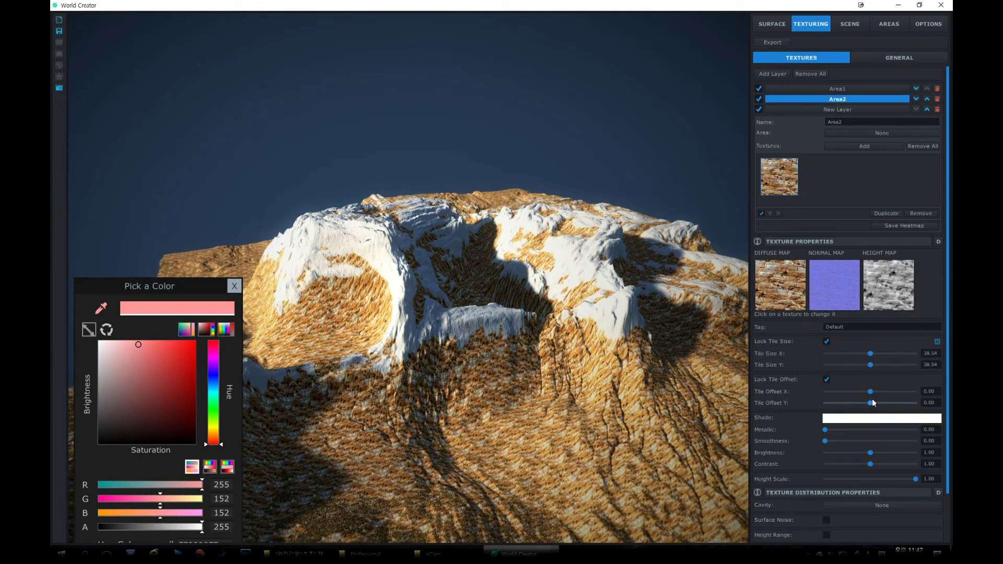
pyautogui.moveTo(870, 393)
pyautogui.mouseDown()
pyautogui.moveTo(842, 395)
pyautogui.moveTo(871, 401)
pyautogui.mouseUp()
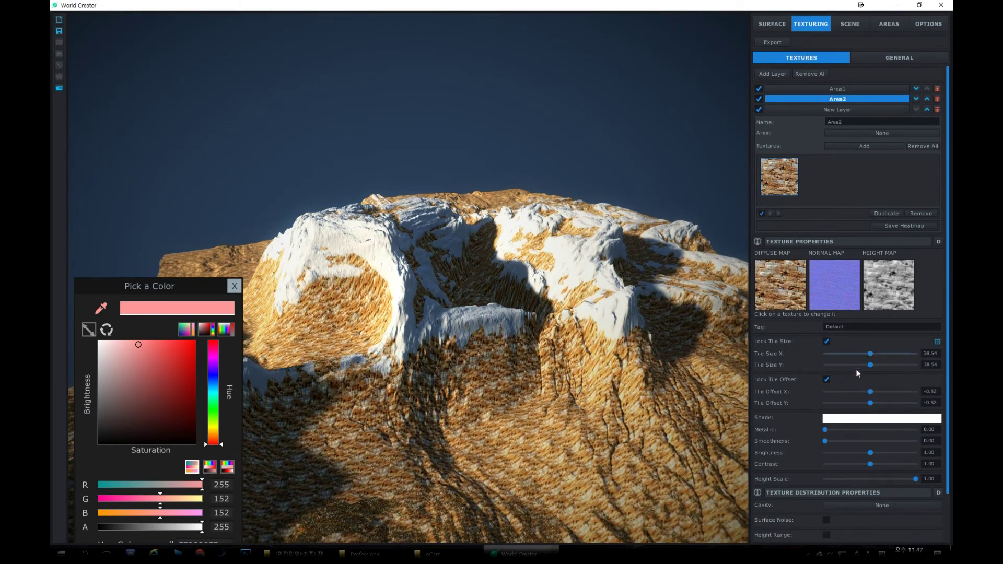
# - Try Convex cavity on the stone 12 texture, and settle on Concave
pyautogui.scroll(-1, 867, 459)
pyautogui.click(870, 455)
pyautogui.click(870, 472)
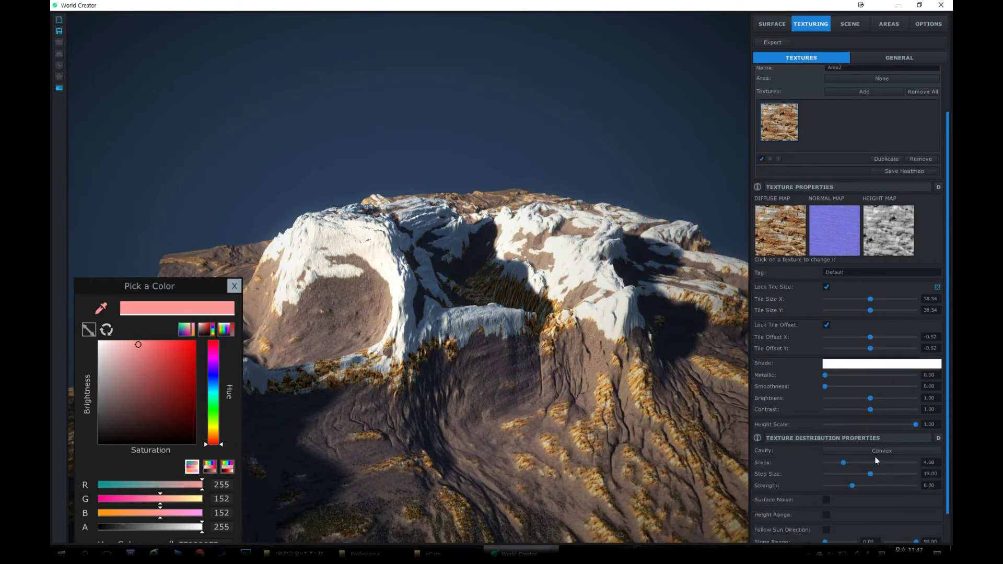
pyautogui.click(888, 451)
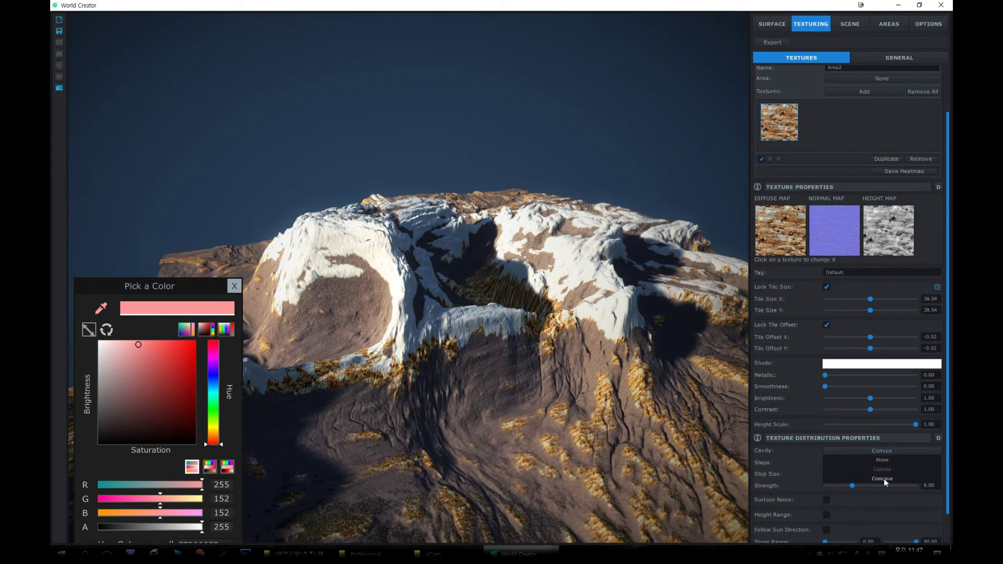
pyautogui.click(883, 478)
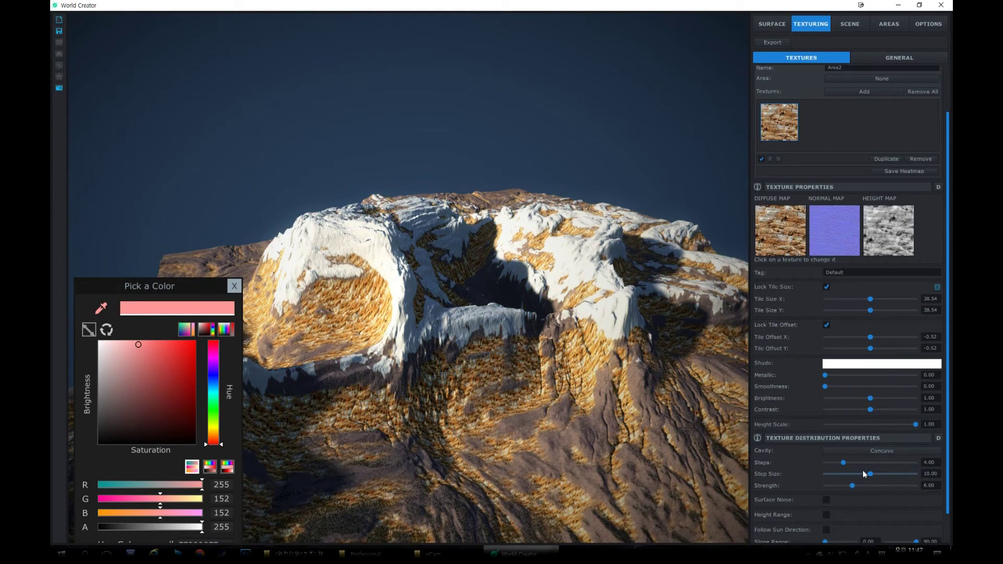
# - Tone down the stone 12 texture with a brightness of 0.88 and a contrast of 0.22
pyautogui.moveTo(870, 410); pyautogui.dragTo(828, 414)
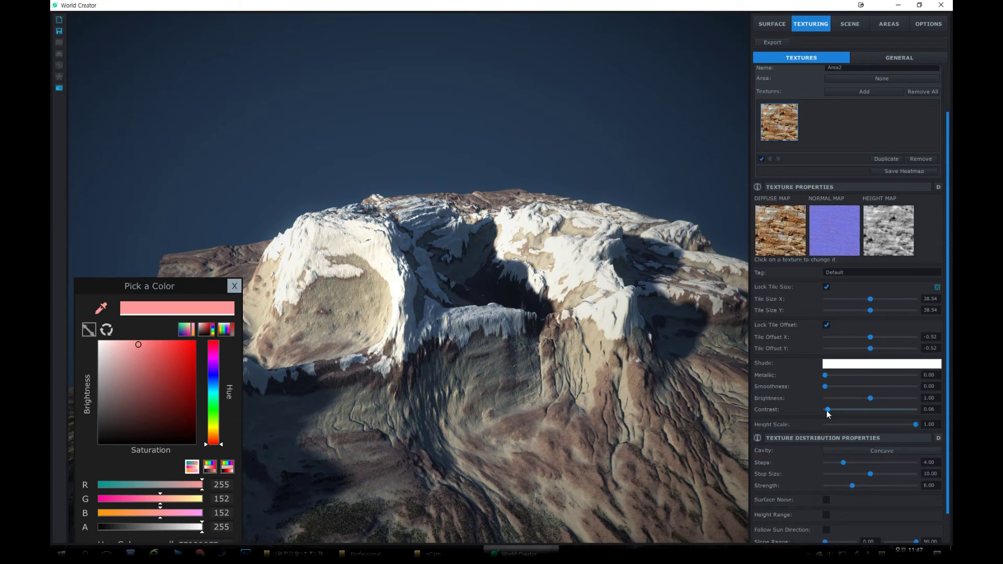
pyautogui.moveTo(870, 400); pyautogui.dragTo(865, 400)
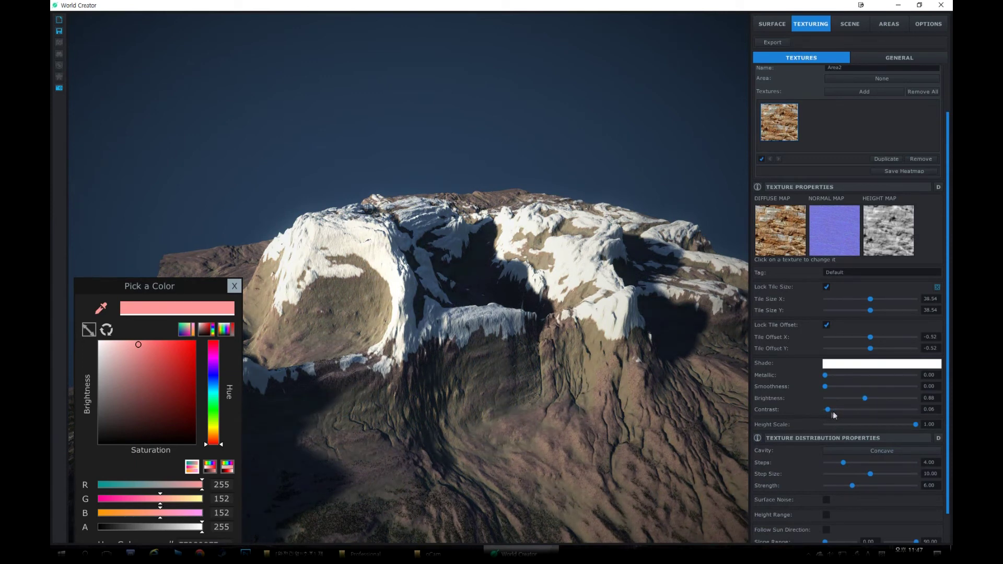
pyautogui.moveTo(828, 410)
pyautogui.mouseDown()
pyautogui.moveTo(844, 409)
pyautogui.moveTo(835, 410)
pyautogui.mouseUp()
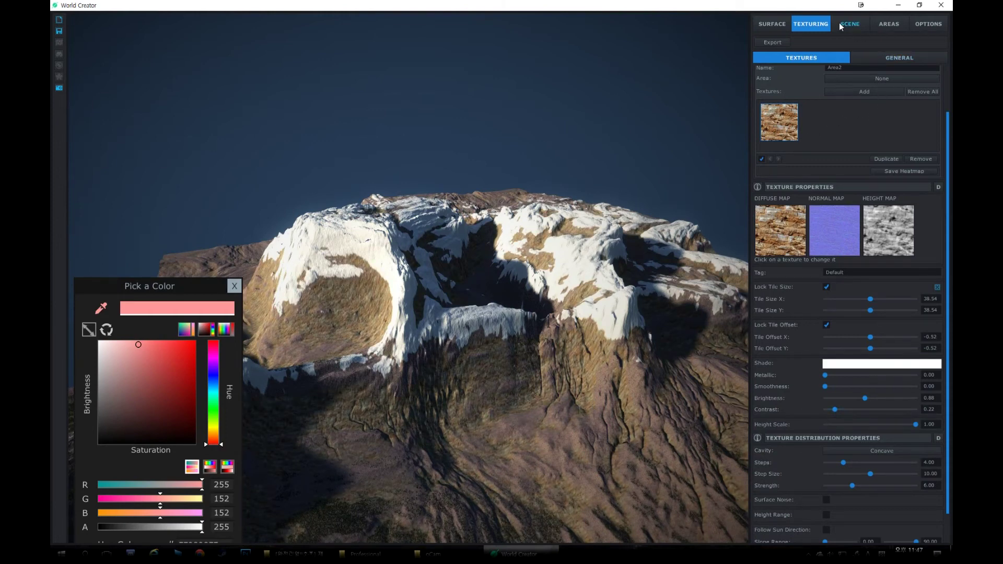
# - Show the ocean plane in the scene and lower the ocean height to -37.07
pyautogui.click(840, 26)
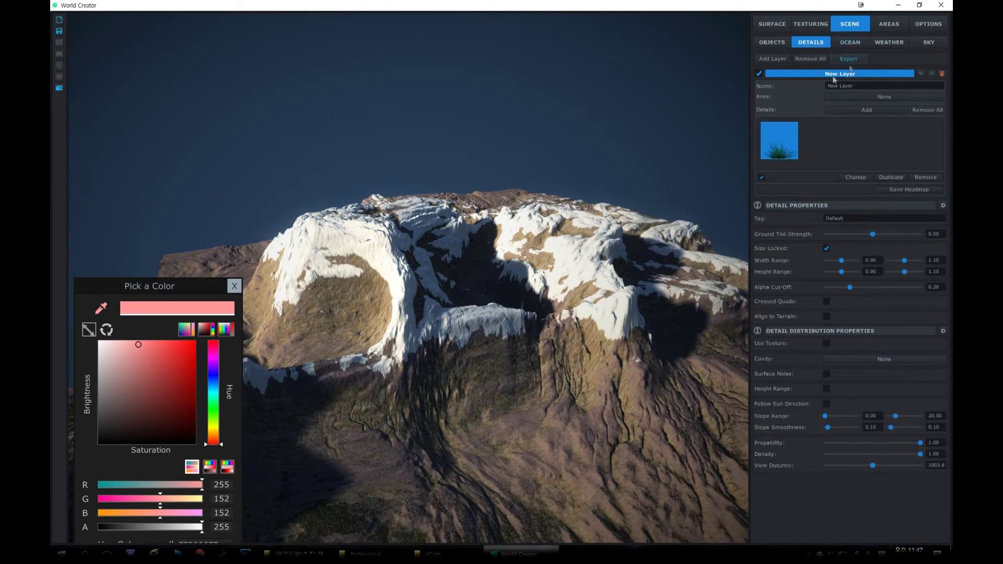
pyautogui.click(859, 42)
pyautogui.click(827, 71)
pyautogui.moveTo(612, 151); pyautogui.dragTo(514, 176, button='right')
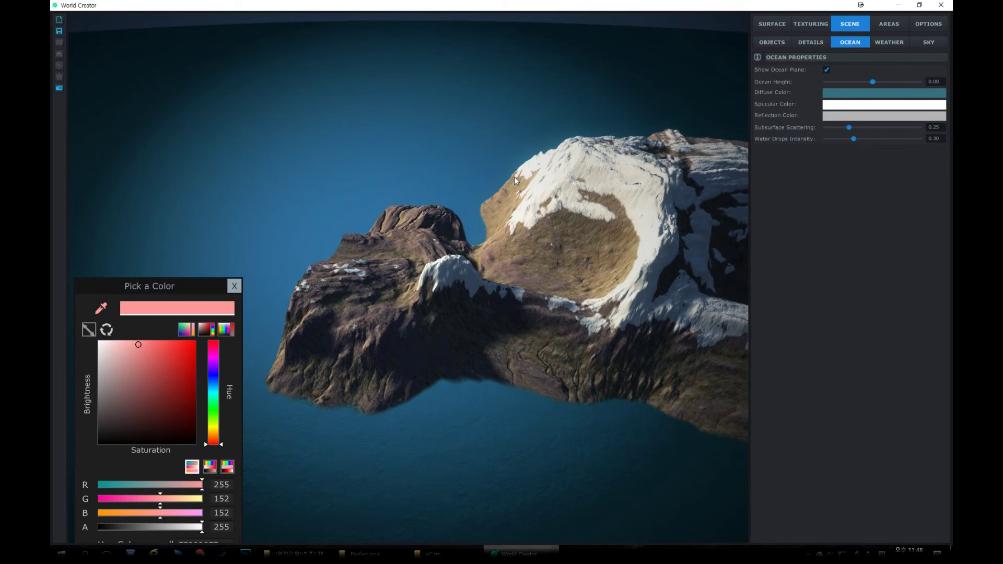
pyautogui.moveTo(476, 282); pyautogui.dragTo(709, 192, button='right')
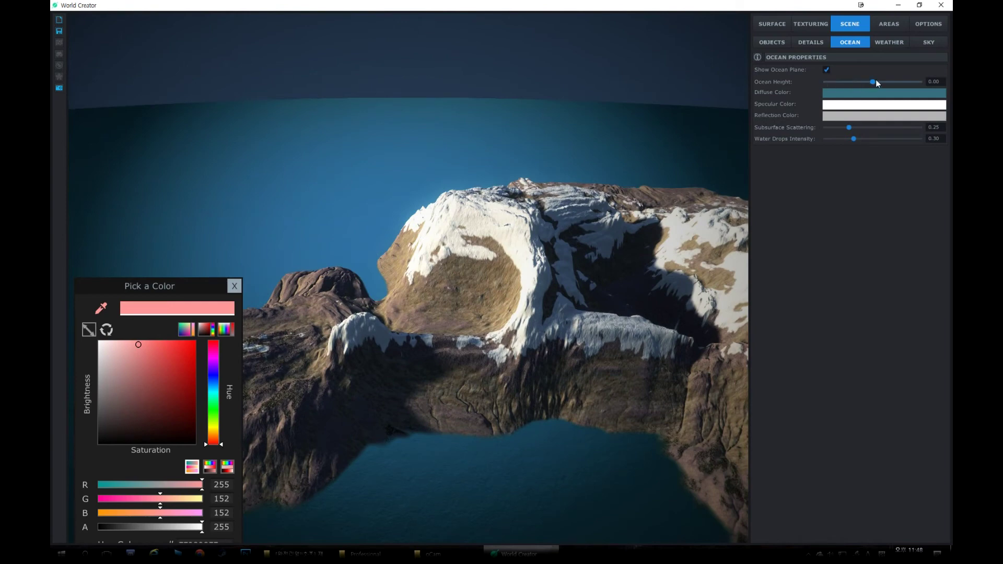
pyautogui.moveTo(874, 83); pyautogui.dragTo(710, 101)
pyautogui.moveTo(581, 142); pyautogui.dragTo(652, 166, button='right')
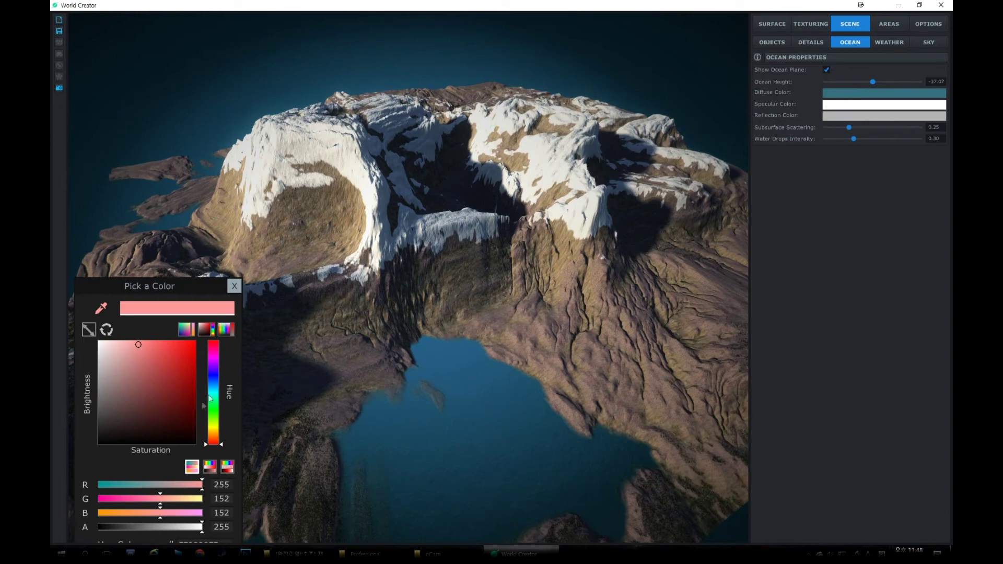
# - Set the ocean's diffuse color to light blue (RGB 152, 211, 255) and its specular color to dark green (RGB 28, 90, 54)
pyautogui.moveTo(214, 423); pyautogui.dragTo(216, 385)
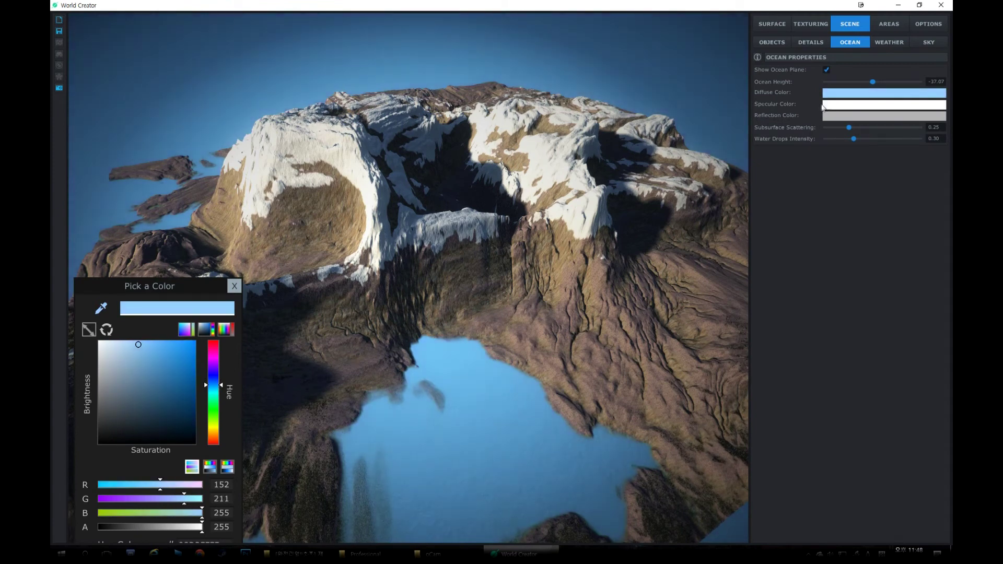
pyautogui.moveTo(155, 369)
pyautogui.mouseDown()
pyautogui.moveTo(139, 413)
pyautogui.moveTo(215, 402)
pyautogui.mouseUp()
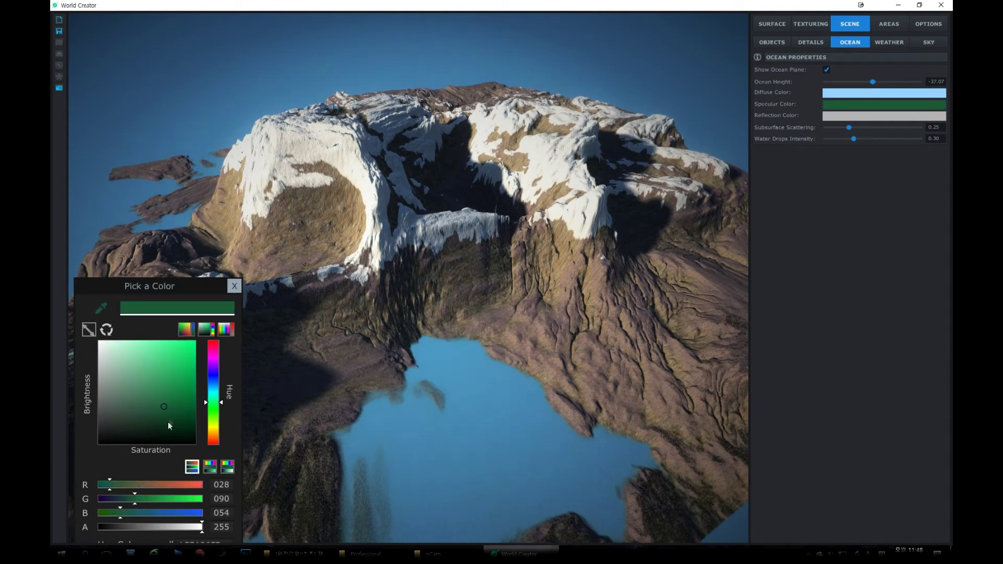
pyautogui.click(234, 286)
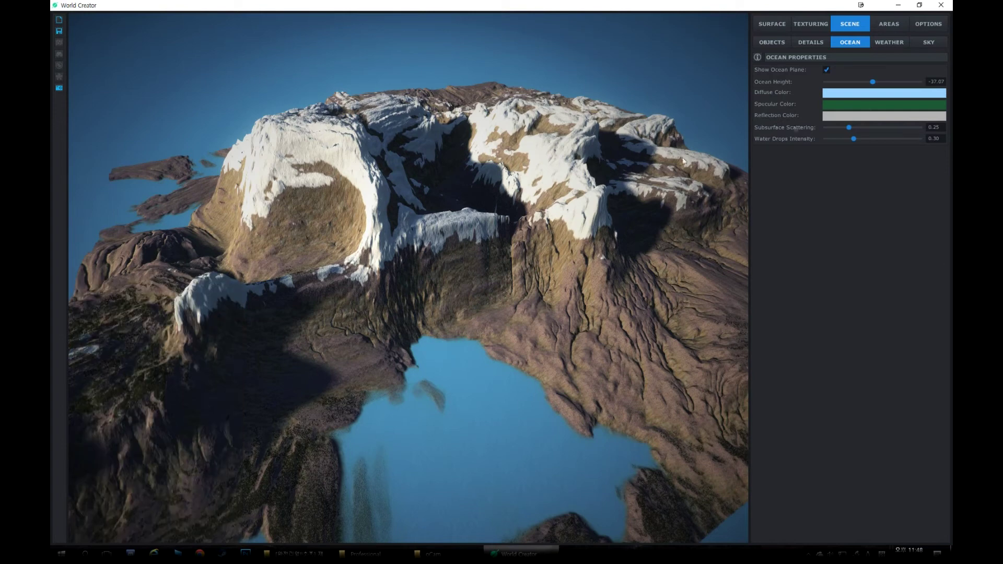
# - Set the ocean's reflection color to green (RGB 68, 157, 91) and its subsurface scattering to 0.07
pyautogui.click(870, 118)
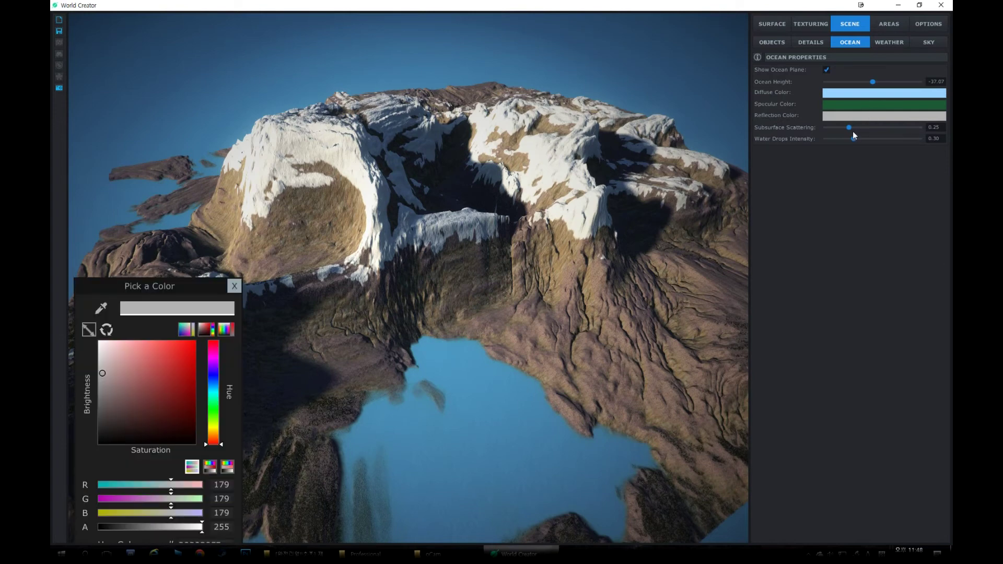
pyautogui.click(209, 405)
pyautogui.moveTo(187, 399); pyautogui.dragTo(154, 382)
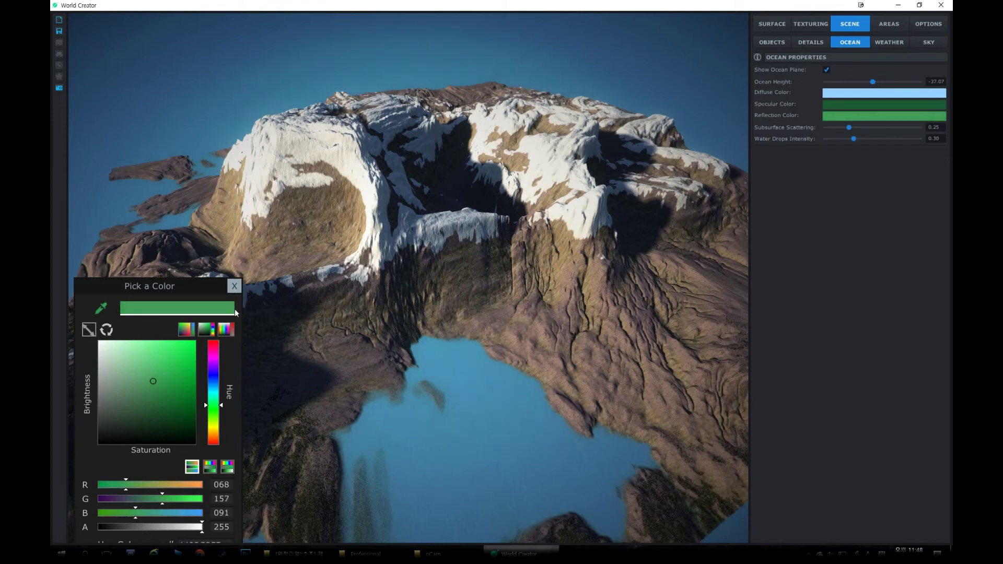
pyautogui.click(234, 286)
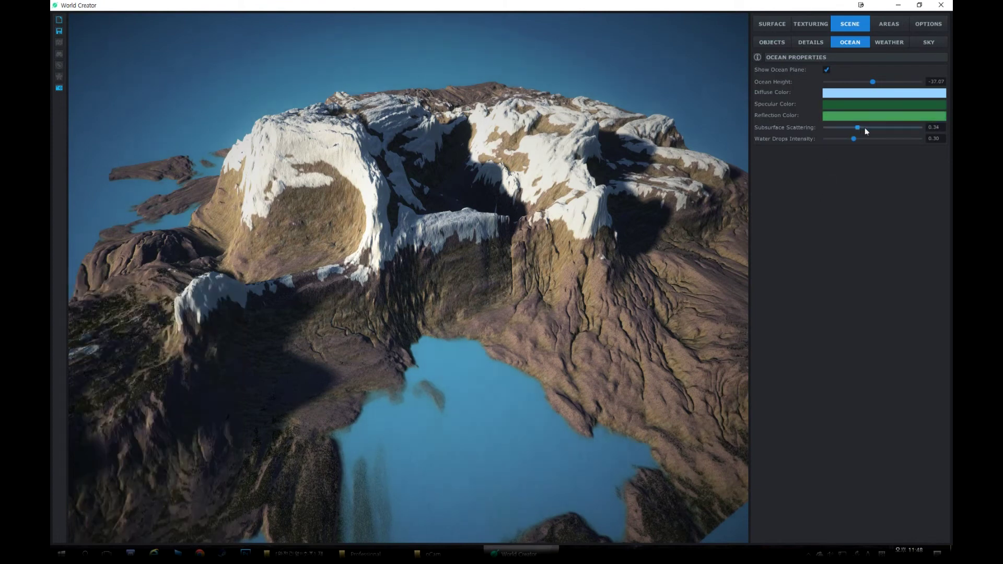
pyautogui.moveTo(857, 128); pyautogui.dragTo(831, 130)
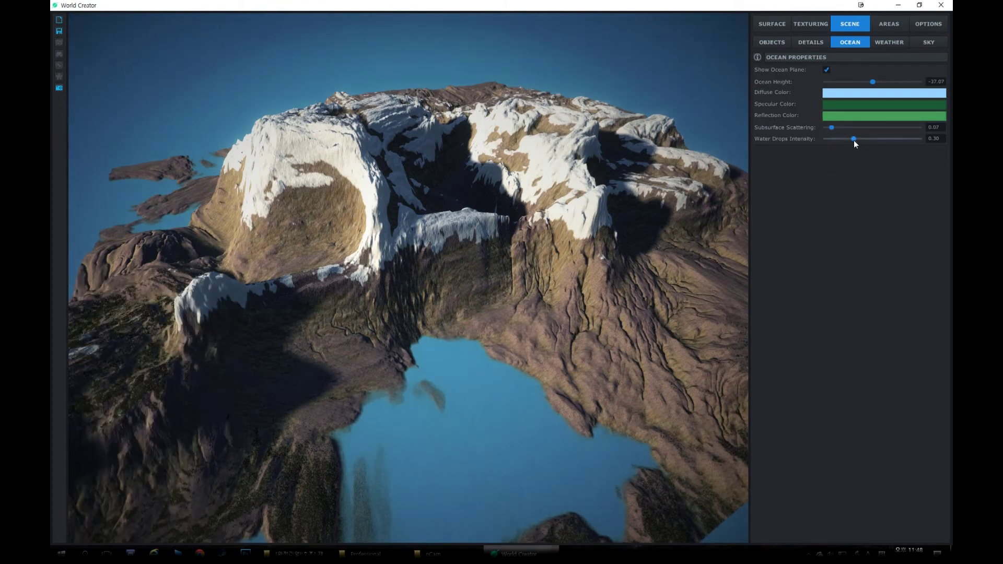
# - Change the ocean's diffuse color to a pale cyan (RGB 198, 245, 241), judging it against the water near the shore
pyautogui.scroll(10, 563, 326)
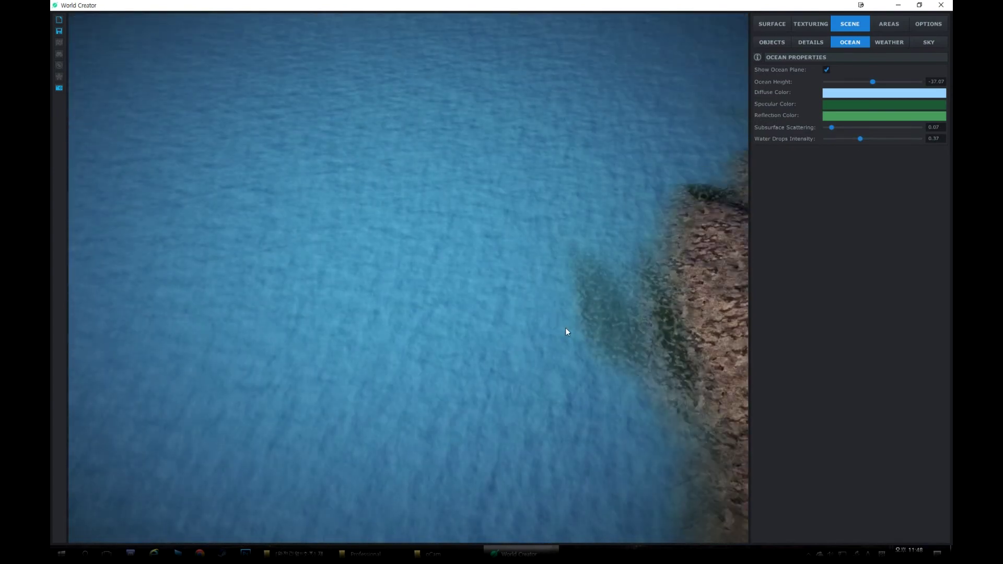
pyautogui.moveTo(565, 328); pyautogui.dragTo(174, 191, button='right')
pyautogui.scroll(3, 374, 352)
pyautogui.moveTo(374, 351); pyautogui.dragTo(480, 343, button='right')
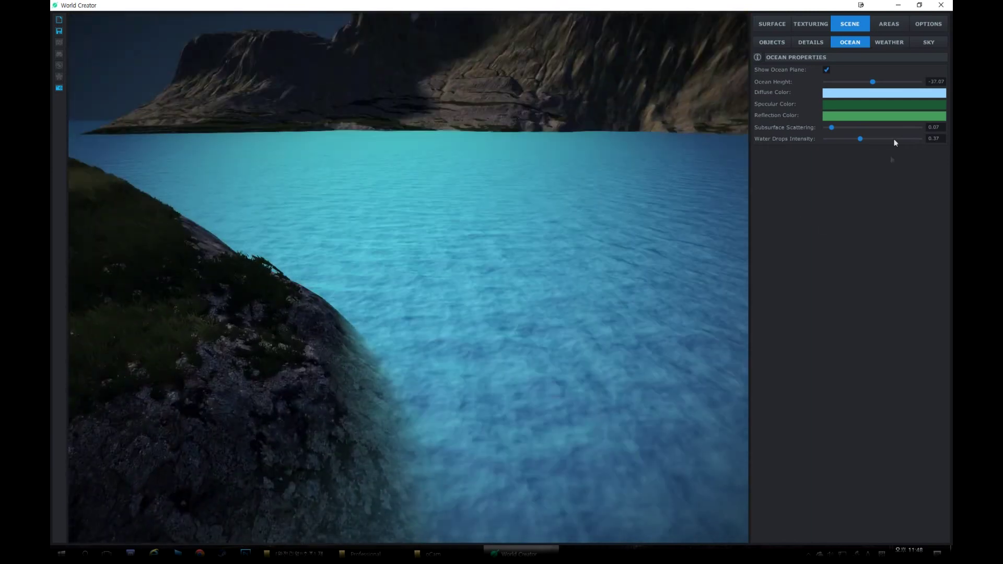
pyautogui.click(890, 94)
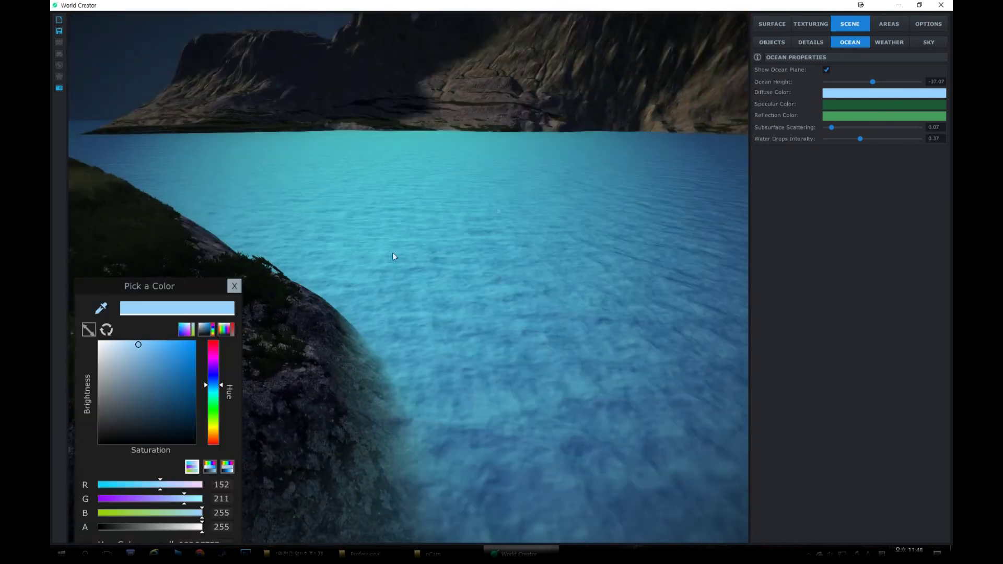
pyautogui.click(117, 348)
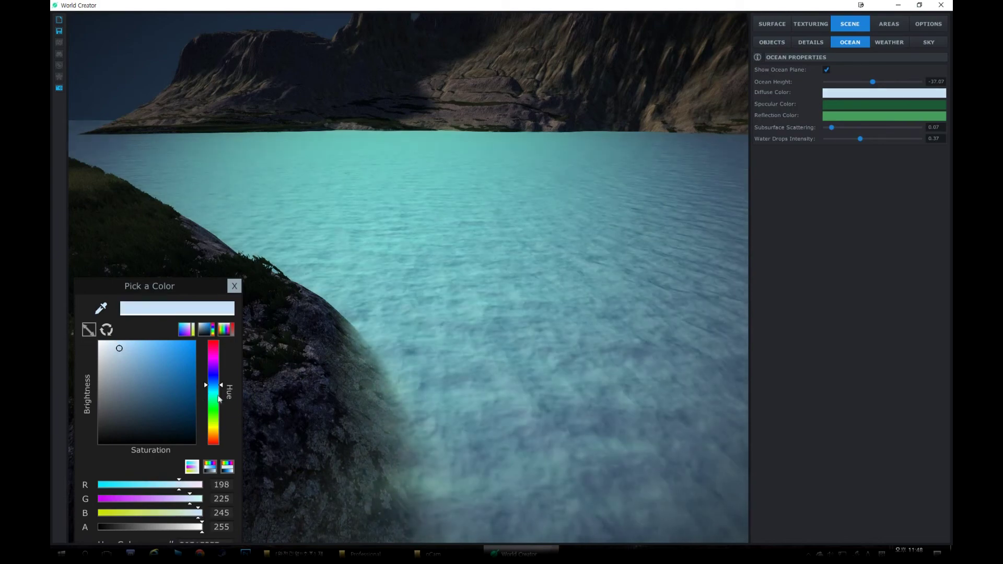
pyautogui.click(218, 397)
pyautogui.click(218, 394)
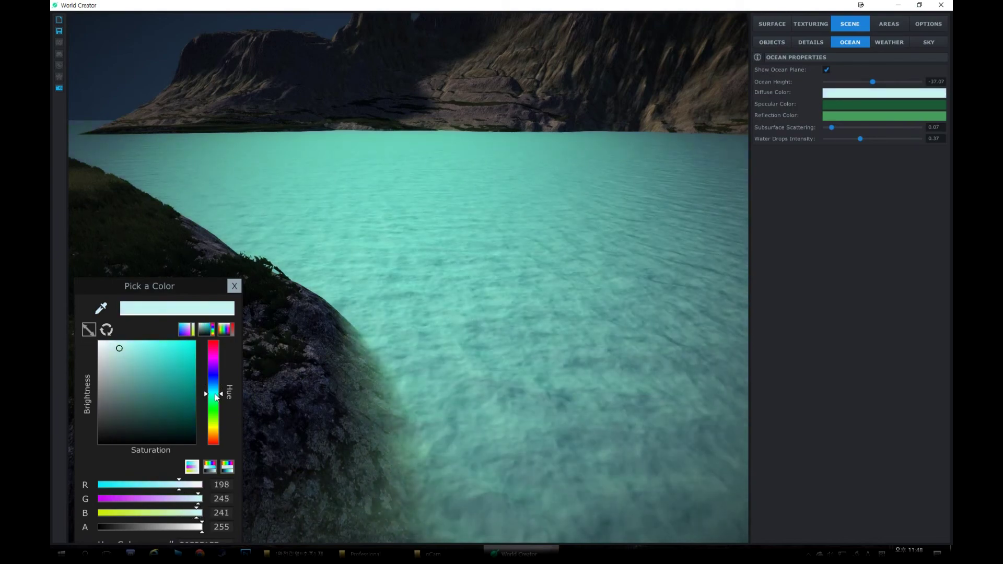
pyautogui.click(236, 287)
# - Set the ocean's water drops intensity to 0.62 and subsurface scattering to 0.10, and raise the ocean height to -31.30
pyautogui.scroll(-10, 425, 301)
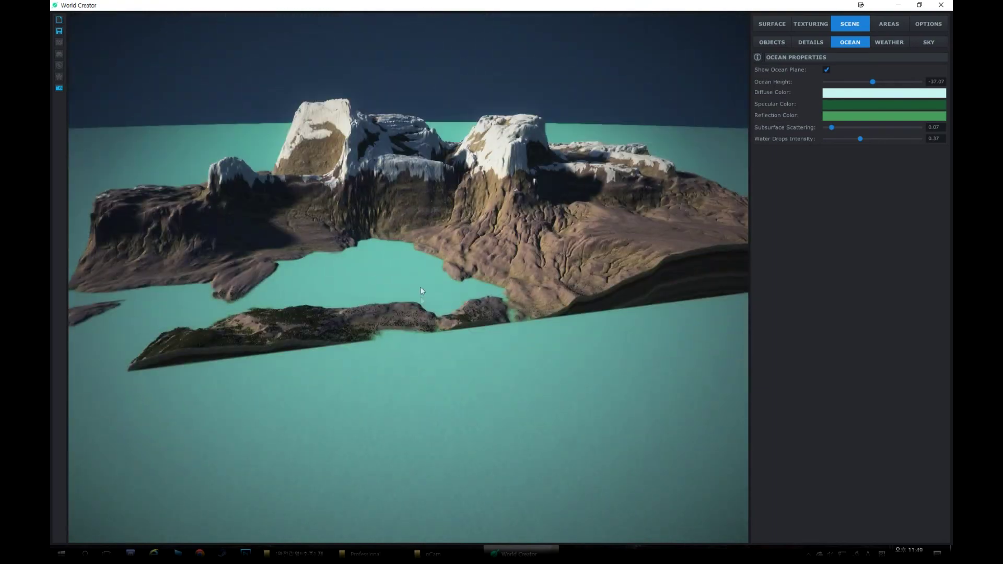
pyautogui.moveTo(421, 290); pyautogui.dragTo(500, 418)
pyautogui.moveTo(430, 322); pyautogui.dragTo(478, 367, button='right')
pyautogui.scroll(-3, 464, 301)
pyautogui.moveTo(462, 295); pyautogui.dragTo(514, 371)
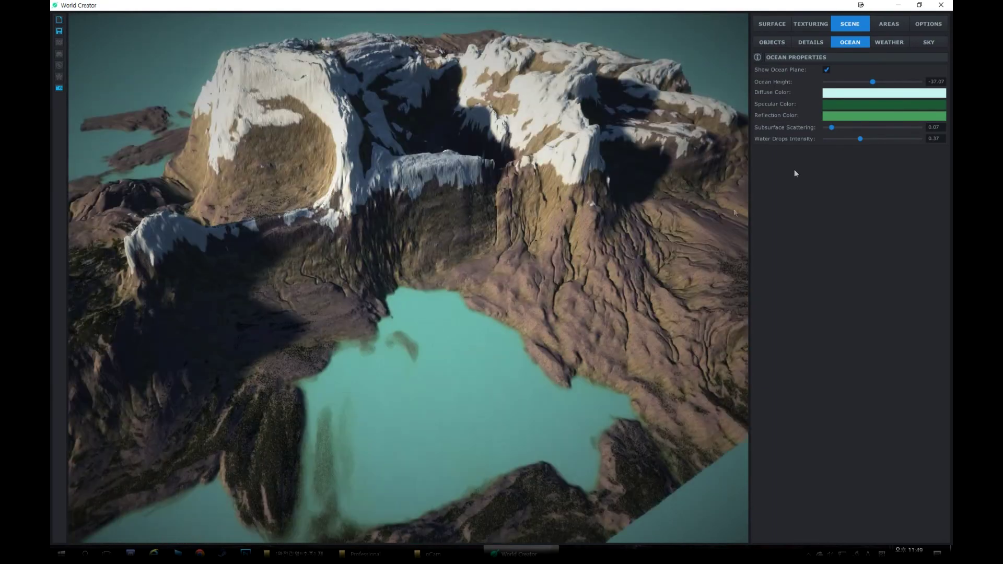
pyautogui.moveTo(861, 139); pyautogui.dragTo(791, 142)
pyautogui.moveTo(863, 139)
pyautogui.mouseDown()
pyautogui.moveTo(918, 139)
pyautogui.moveTo(848, 128)
pyautogui.mouseUp()
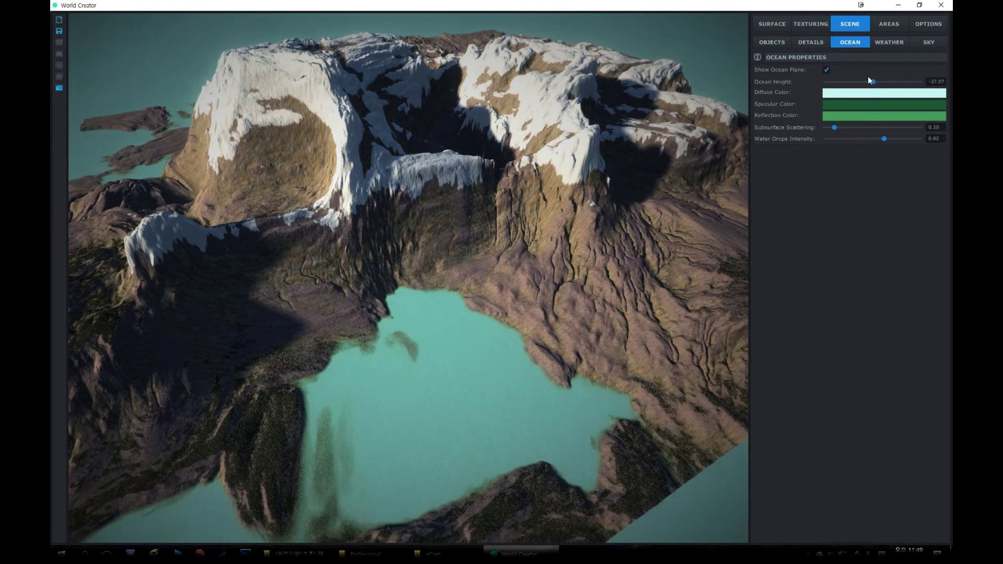
pyautogui.keyDown('shift'); pyautogui.moveTo(871, 82); pyautogui.dragTo(902, 95); pyautogui.keyUp('shift')
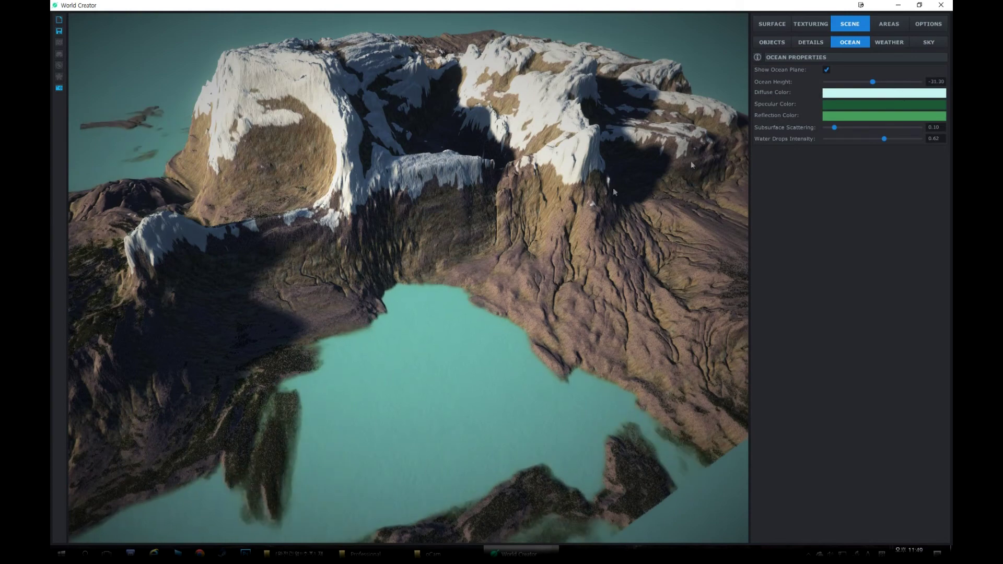
pyautogui.scroll(-3, 503, 205)
# - Enable fog with a density of 0.0003, start distance 11.83, height 47.96 and height density 3.18
pyautogui.click(887, 43)
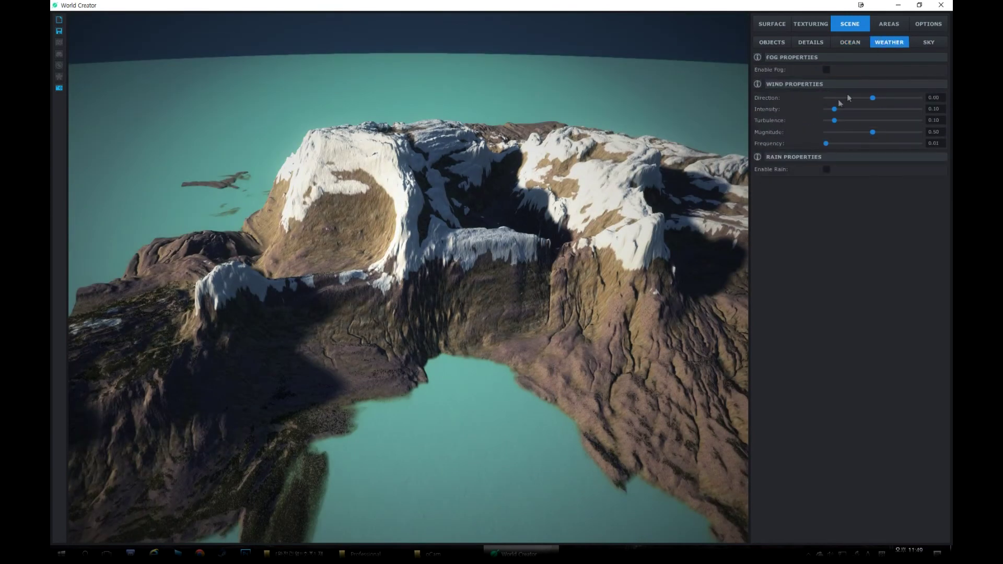
pyautogui.click(825, 70)
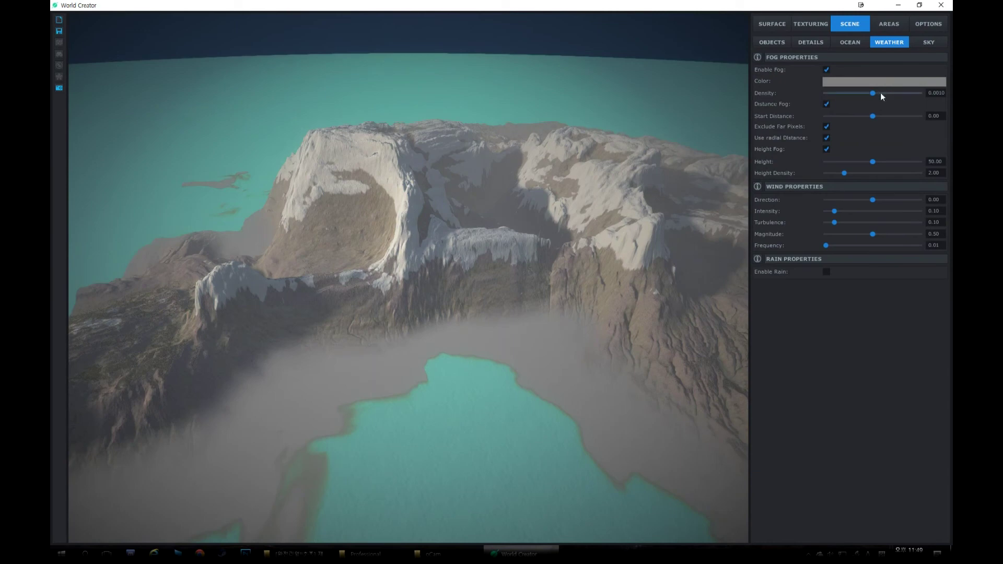
pyautogui.moveTo(874, 93); pyautogui.dragTo(829, 102)
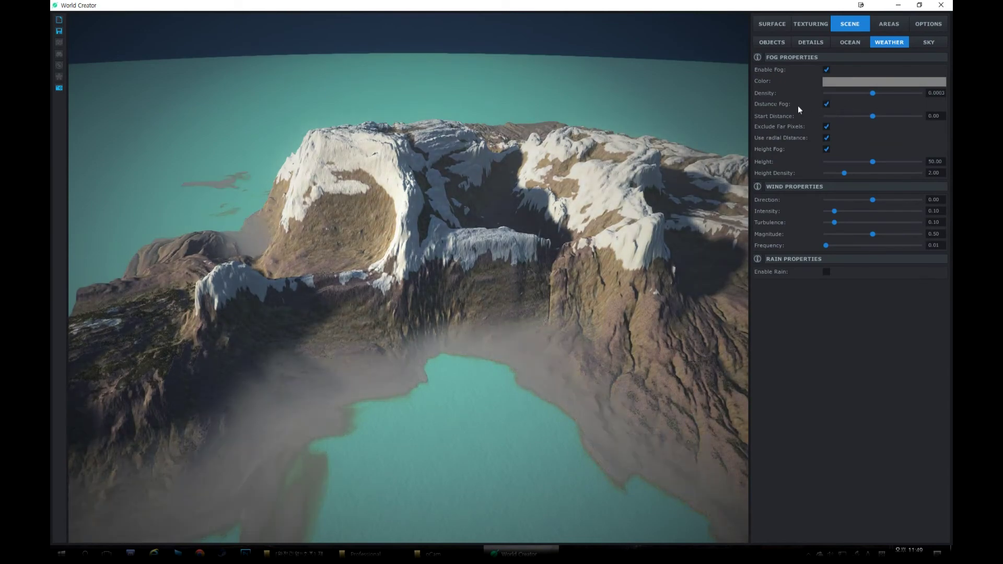
pyautogui.moveTo(906, 118); pyautogui.dragTo(908, 122)
pyautogui.moveTo(857, 166)
pyautogui.mouseDown()
pyautogui.moveTo(805, 174)
pyautogui.moveTo(910, 174)
pyautogui.moveTo(861, 177)
pyautogui.mouseUp()
# - Thin the fog along the shoreline by reducing its height density to 0.81
pyautogui.scroll(10, 589, 297)
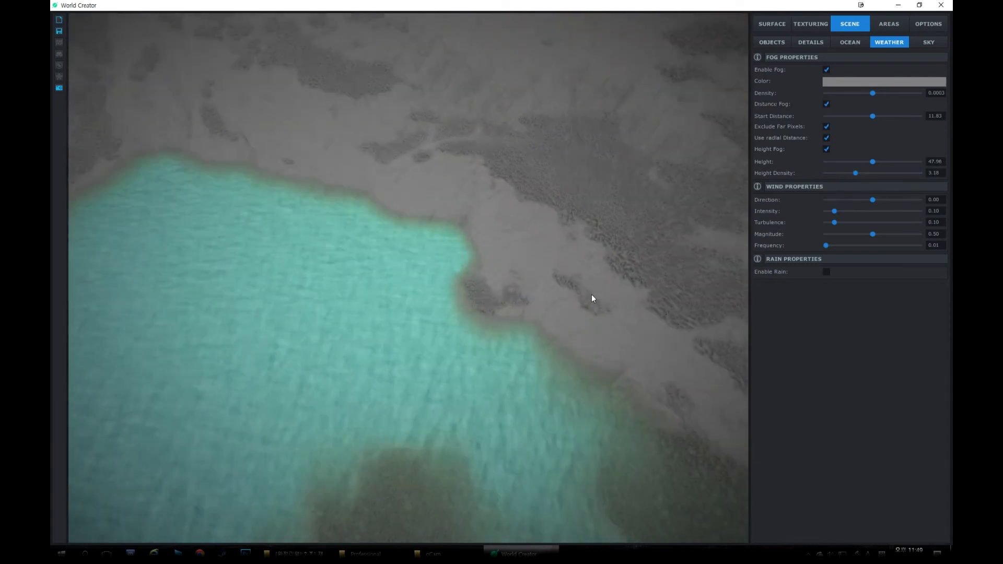
pyautogui.moveTo(592, 295); pyautogui.dragTo(544, 174, button='right')
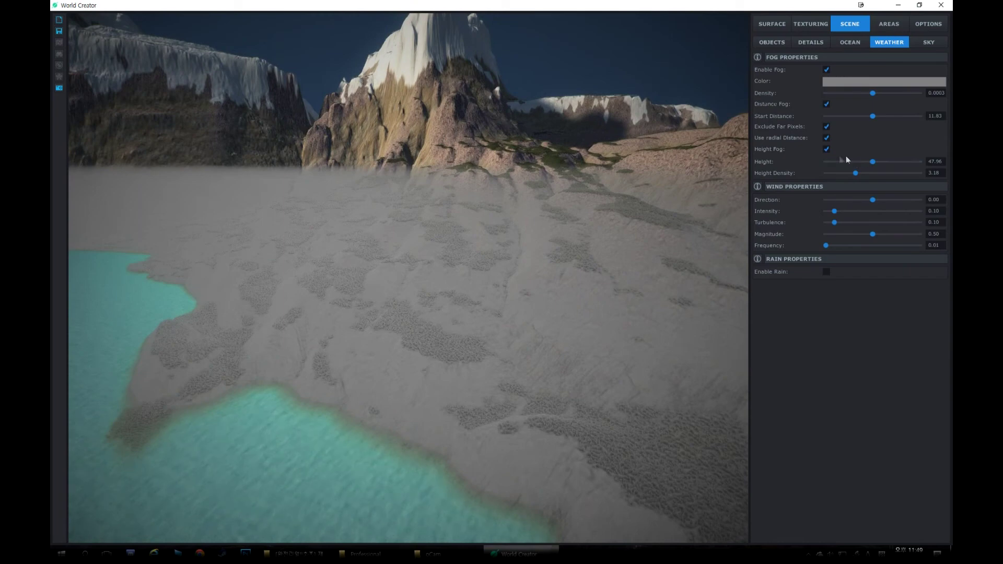
pyautogui.moveTo(856, 174); pyautogui.dragTo(832, 173)
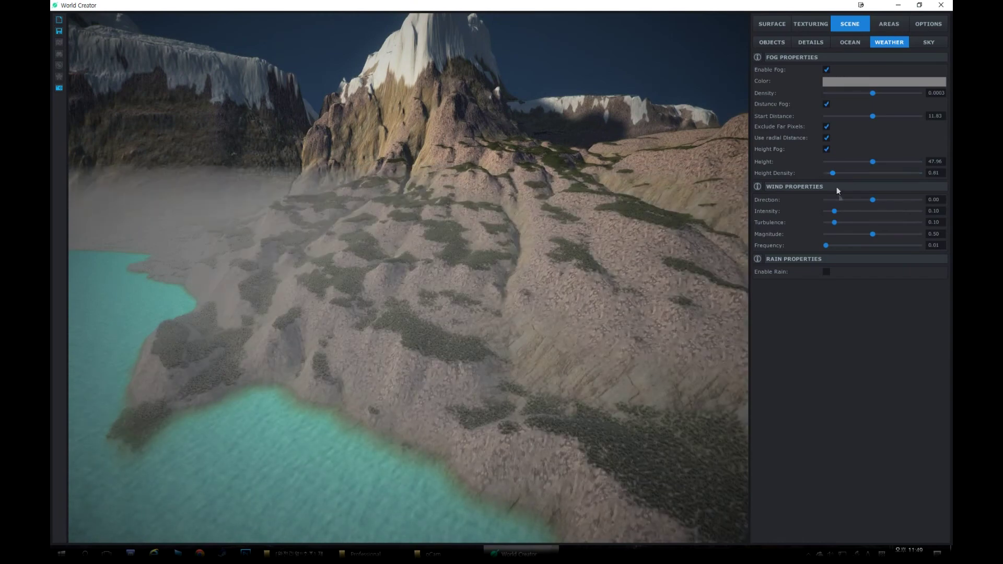
# - Set the wind intensity to 0.46, and try out the rain effect before turning it off
pyautogui.moveTo(843, 214); pyautogui.dragTo(857, 213)
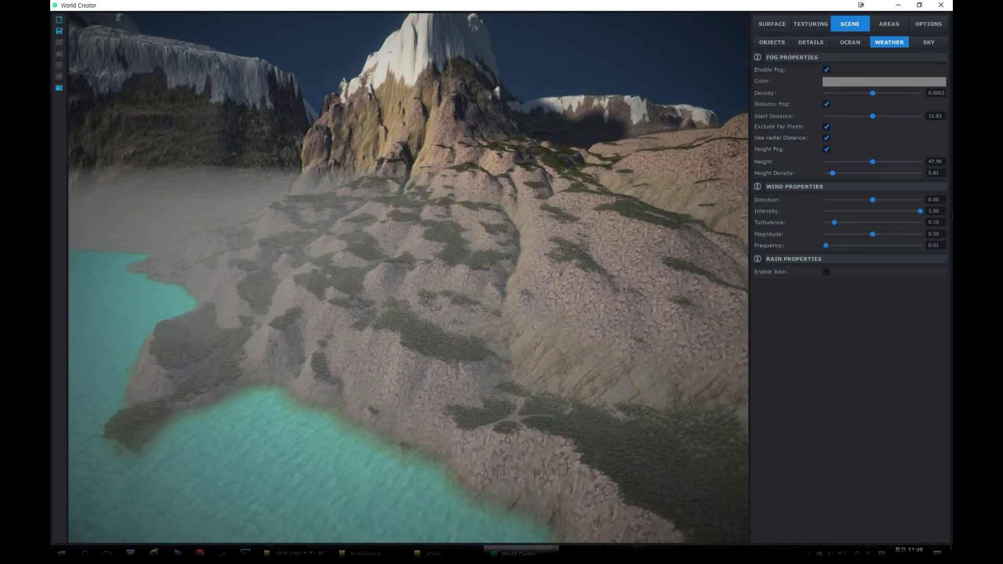
pyautogui.moveTo(918, 213); pyautogui.dragTo(869, 213)
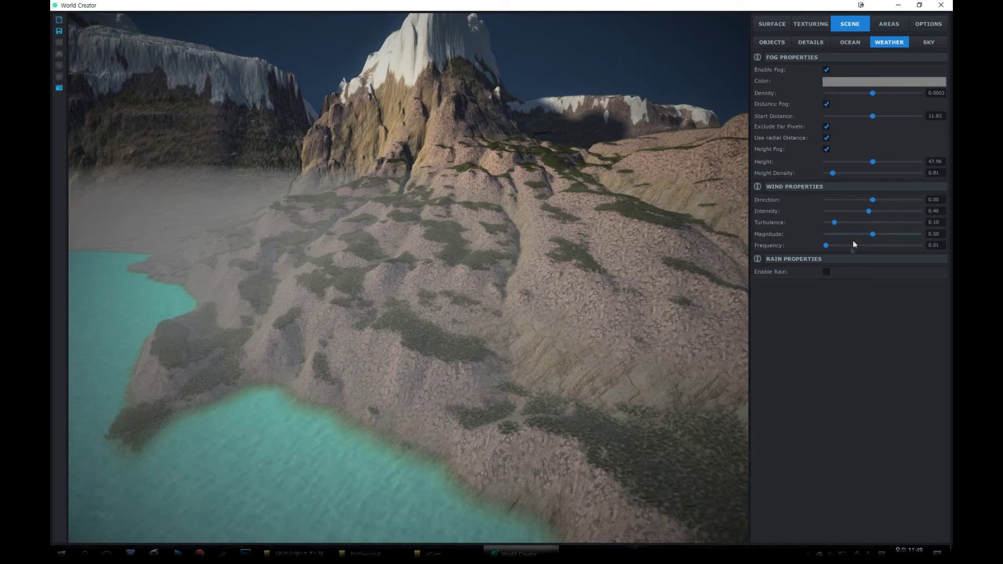
pyautogui.click(827, 272)
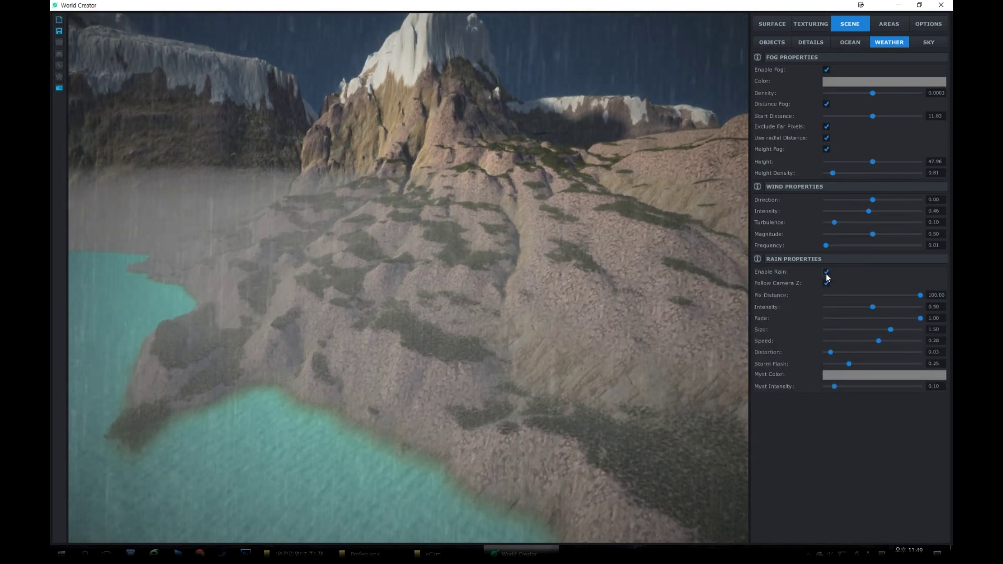
pyautogui.click(826, 273)
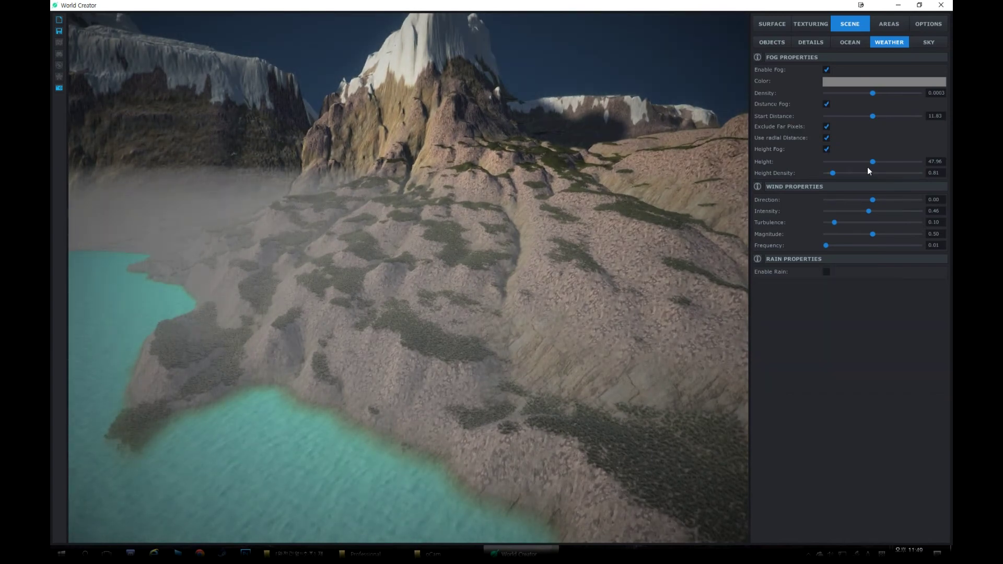
# - Lower the fog's height density to 0.02, reset its start distance to 0.00, and raise the fog density slightly
pyautogui.moveTo(832, 173)
pyautogui.mouseDown()
pyautogui.moveTo(873, 173)
pyautogui.moveTo(825, 173)
pyautogui.mouseUp()
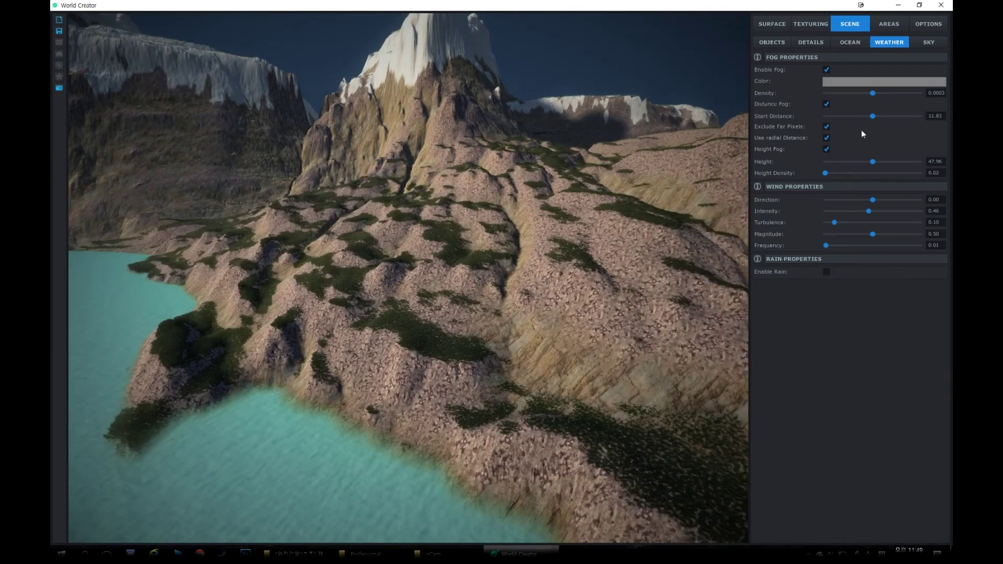
pyautogui.moveTo(871, 115); pyautogui.dragTo(894, 94)
pyautogui.moveTo(426, 136); pyautogui.dragTo(221, 145, button='right')
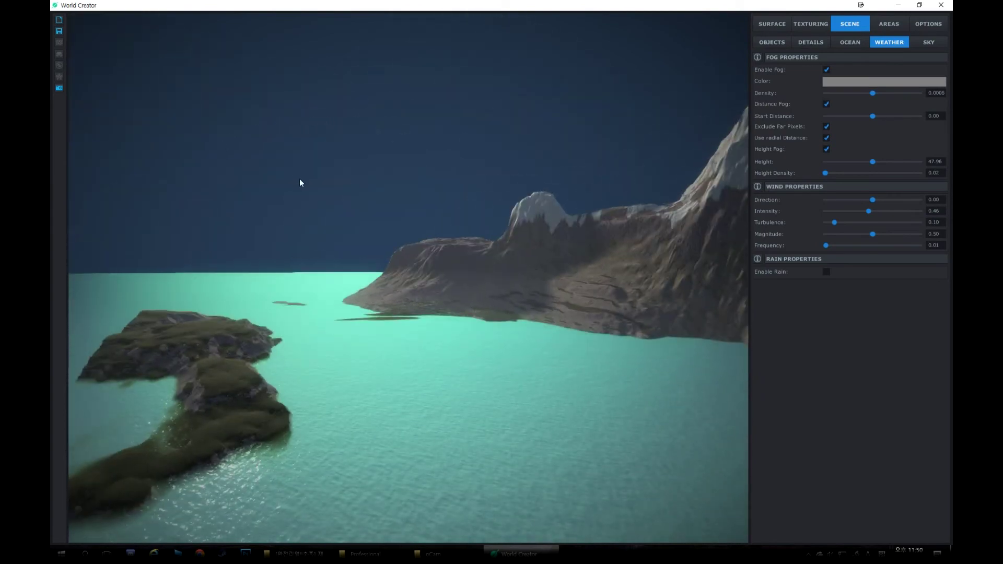
pyautogui.moveTo(432, 209); pyautogui.dragTo(442, 162, button='right')
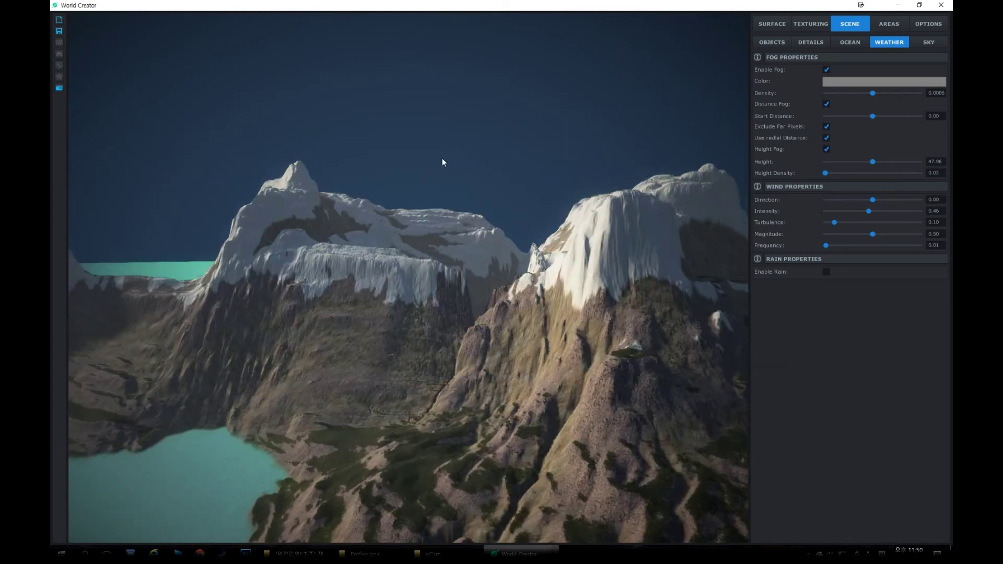
# - Switch the sky to realistic mode and set the time of day to 8.71
pyautogui.click(926, 43)
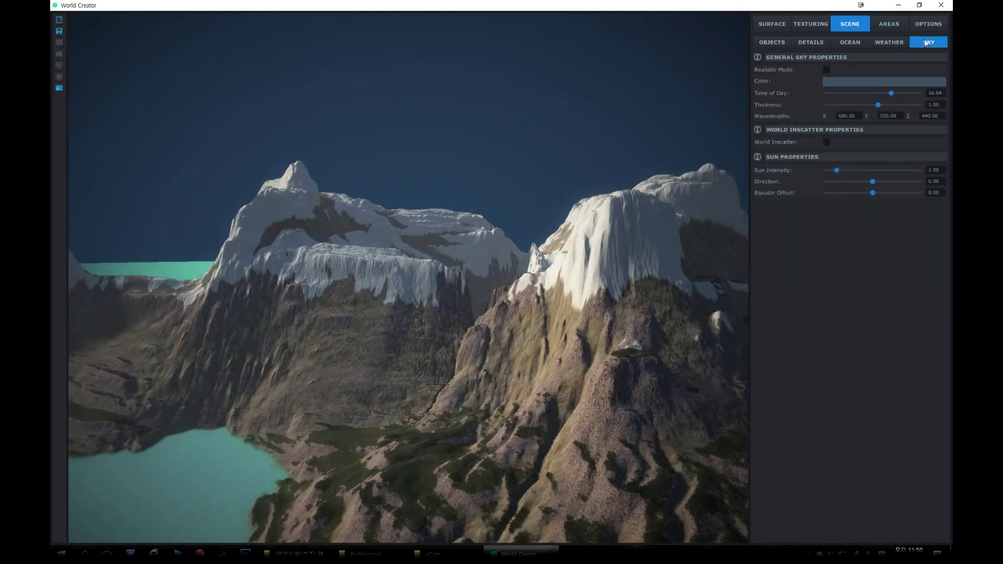
pyautogui.click(827, 68)
pyautogui.moveTo(570, 148); pyautogui.dragTo(683, 155, button='right')
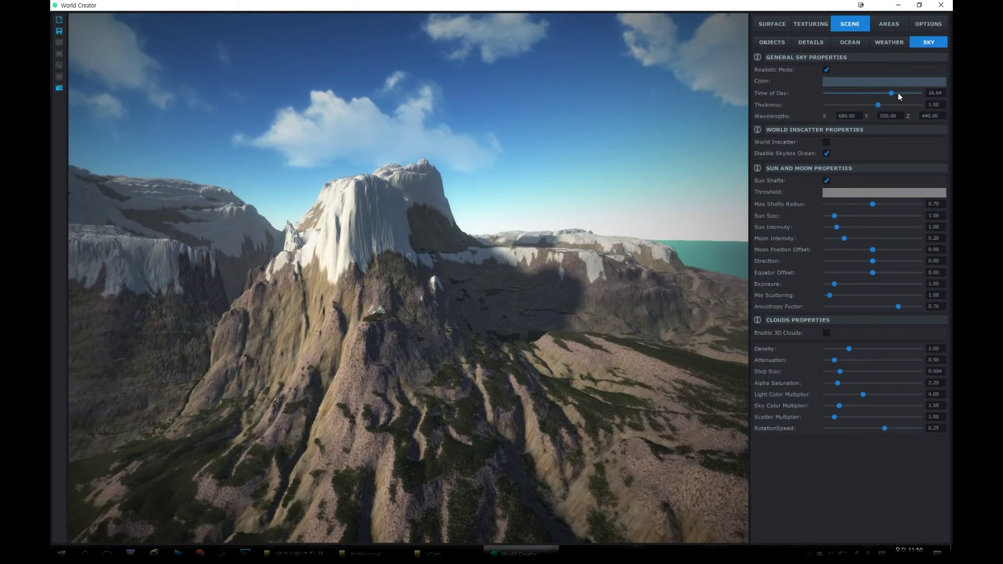
pyautogui.moveTo(892, 93); pyautogui.dragTo(860, 100)
pyautogui.moveTo(700, 128); pyautogui.dragTo(488, 102, button='right')
pyautogui.moveTo(486, 145); pyautogui.dragTo(451, 133, button='right')
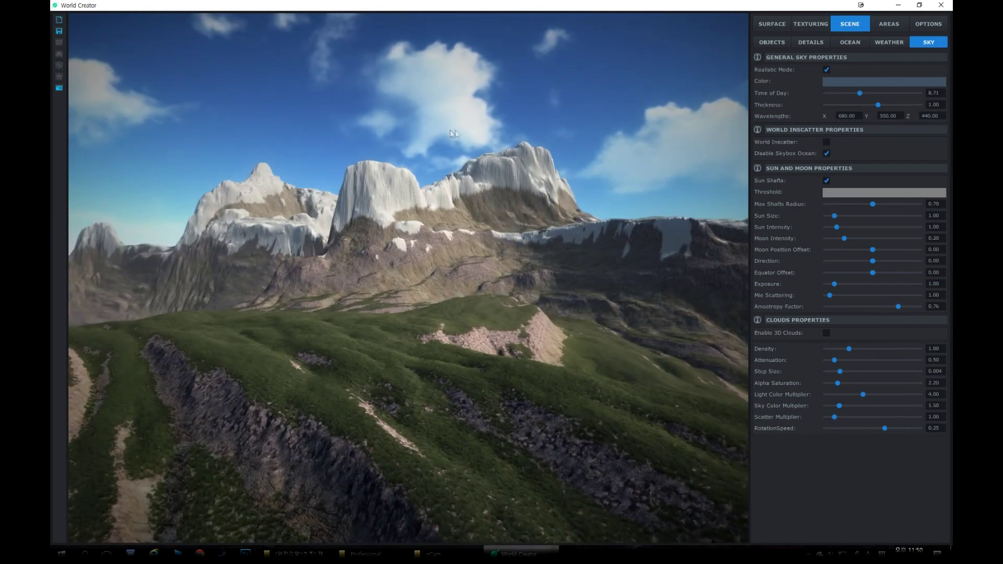
# - Enable HDR and reflections with a reflection intensity of 0.17, and set the shadow bias to 0.27
pyautogui.click(889, 24)
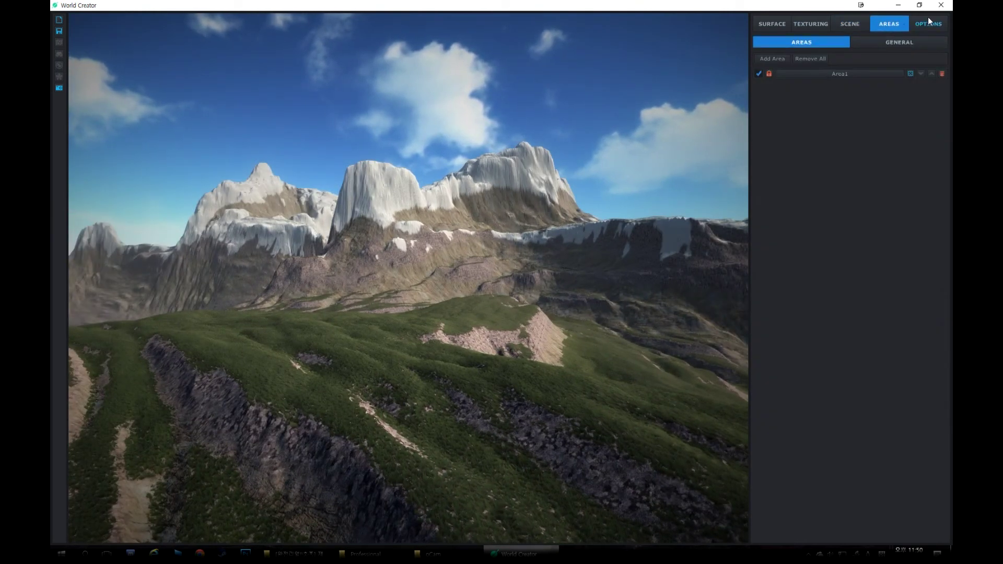
pyautogui.click(929, 22)
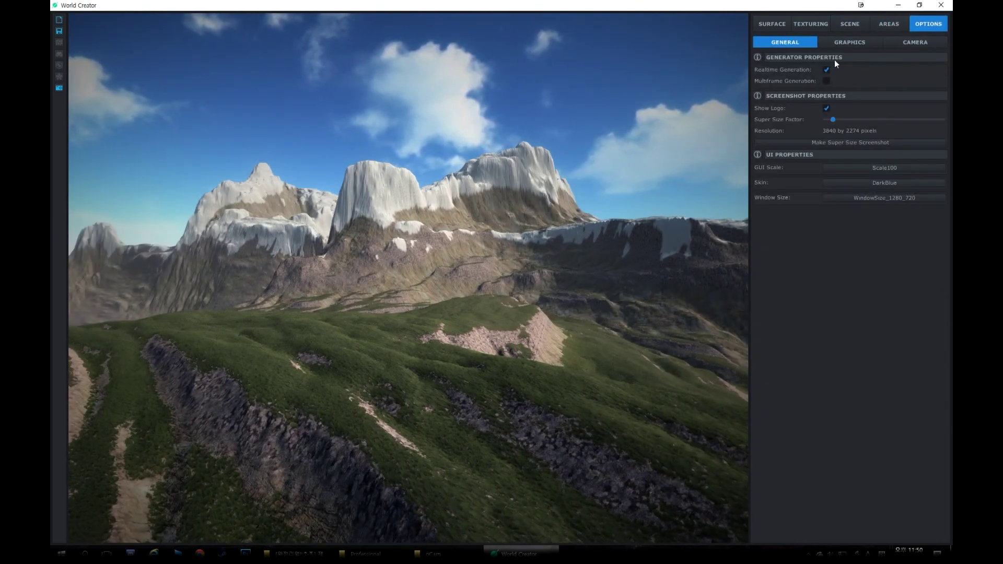
pyautogui.click(856, 44)
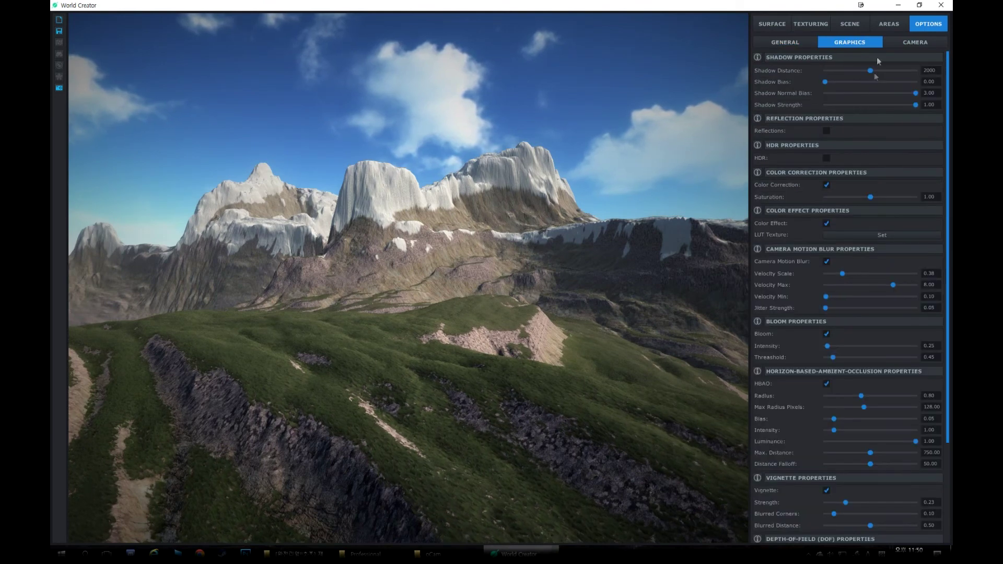
pyautogui.click(827, 159)
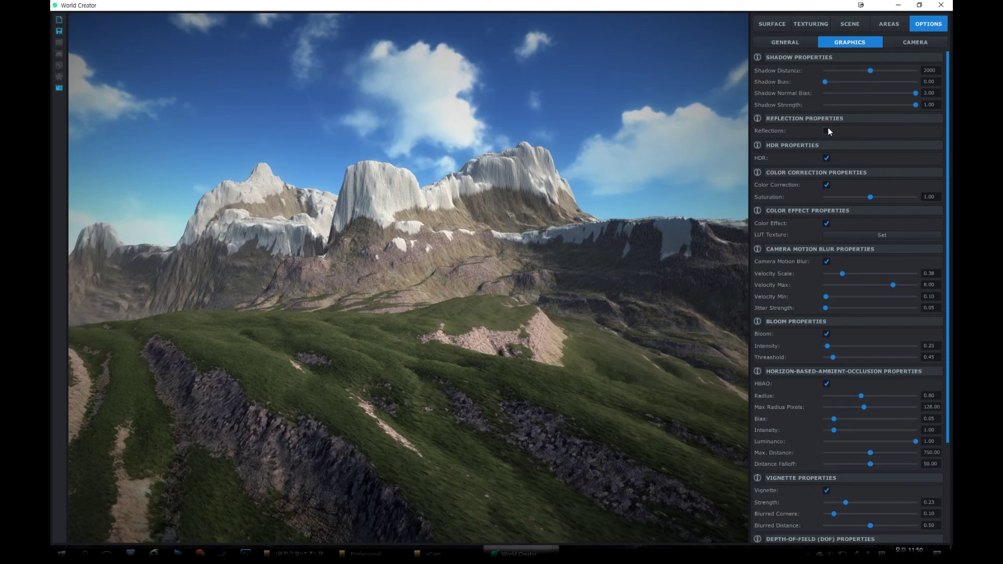
pyautogui.click(827, 130)
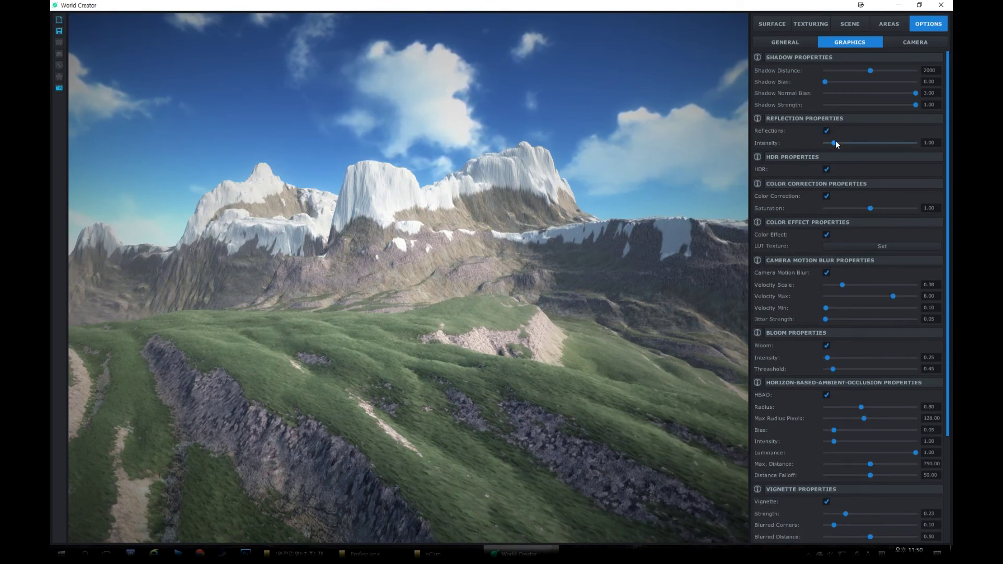
pyautogui.moveTo(834, 142); pyautogui.dragTo(829, 143)
pyautogui.moveTo(825, 82)
pyautogui.mouseDown()
pyautogui.moveTo(858, 82)
pyautogui.moveTo(837, 82)
pyautogui.mouseUp()
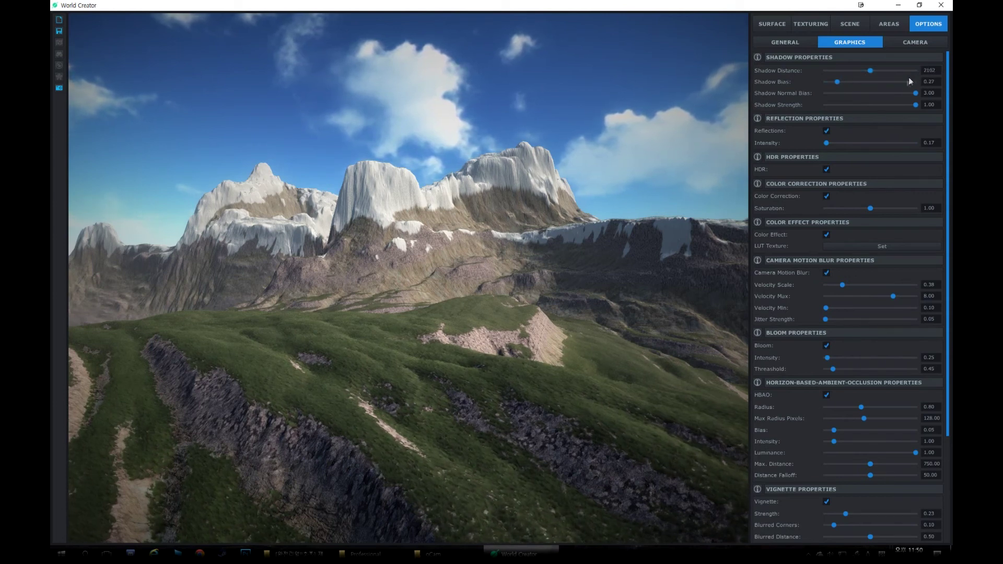
# - Raise the bloom intensity to 0.62 and the bloom threshold to 0.48
pyautogui.scroll(-3, 834, 205)
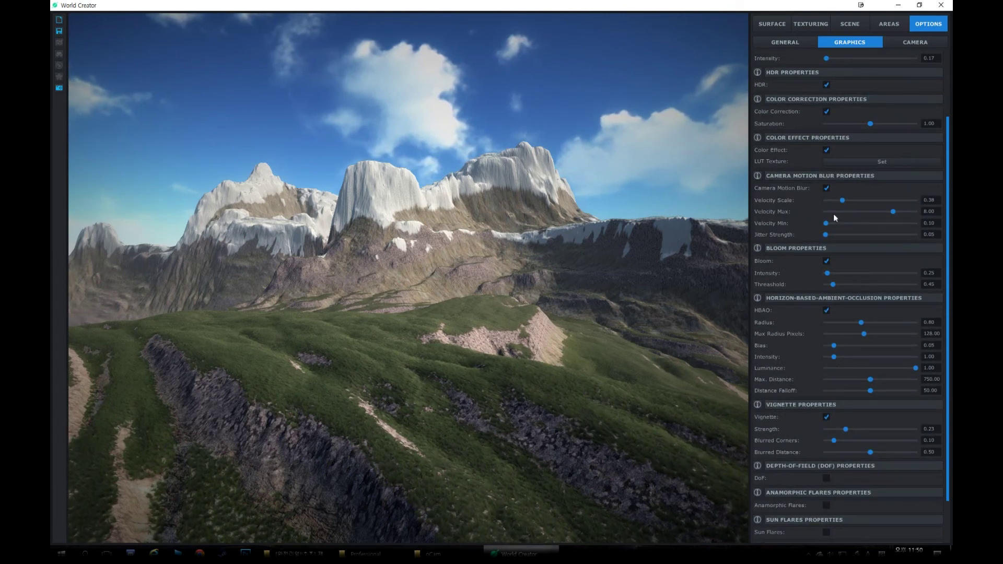
pyautogui.moveTo(829, 274)
pyautogui.mouseDown()
pyautogui.moveTo(846, 287)
pyautogui.moveTo(835, 284)
pyautogui.mouseUp()
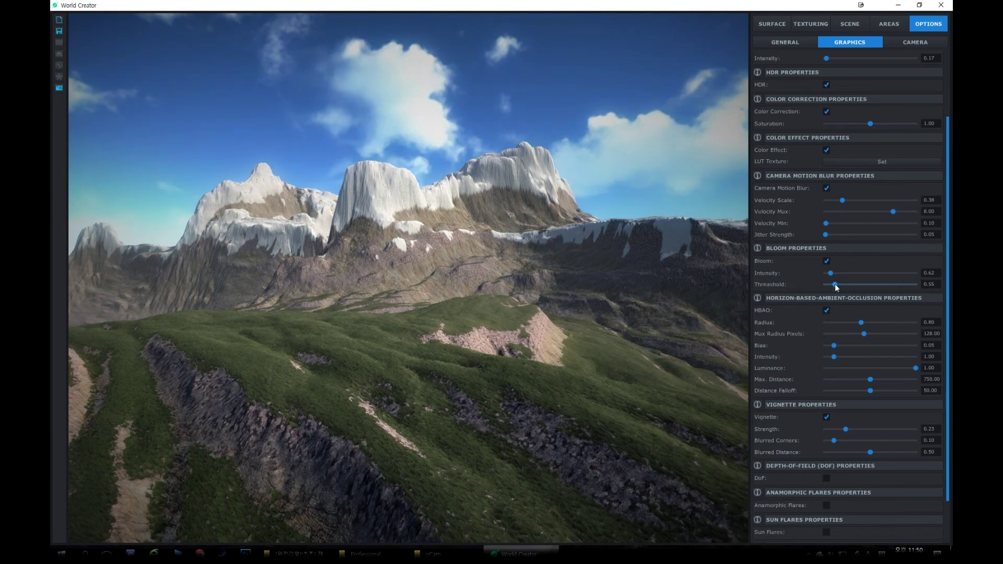
# - Enable depth of field with focus plane 294.78, range 170.84, near falloff 96.40 and far falloff 139.69
pyautogui.scroll(-1, 846, 280)
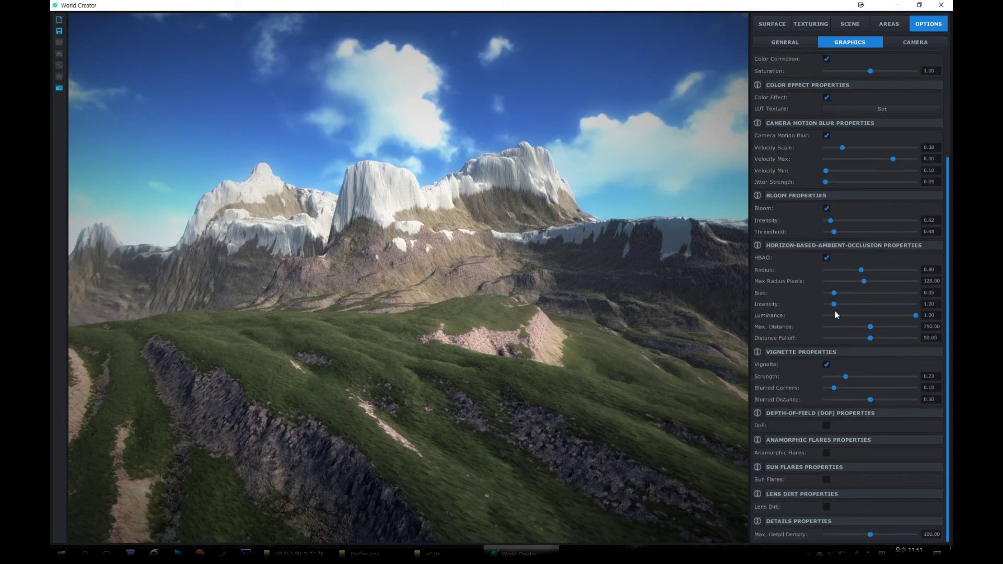
pyautogui.click(825, 426)
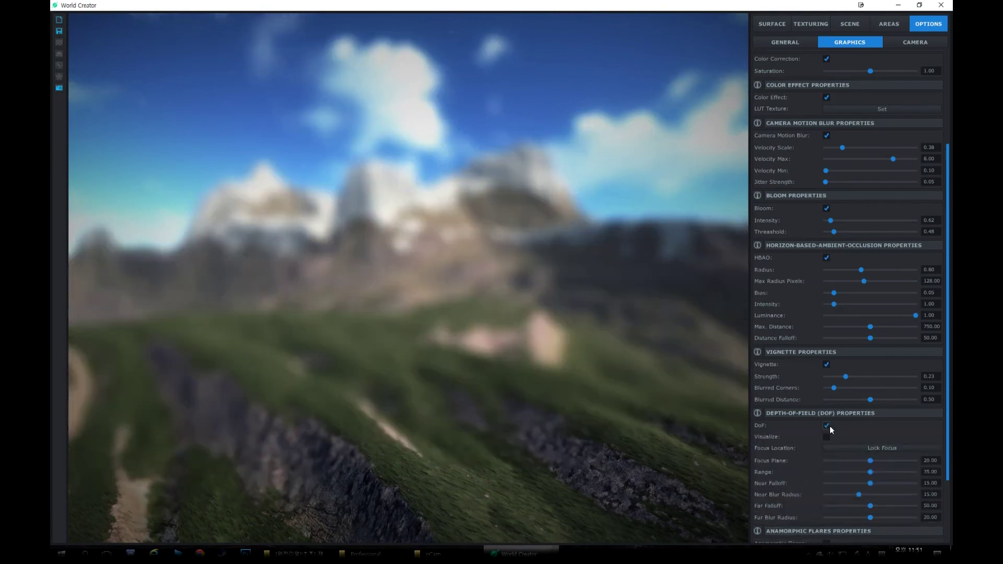
pyautogui.click(862, 447)
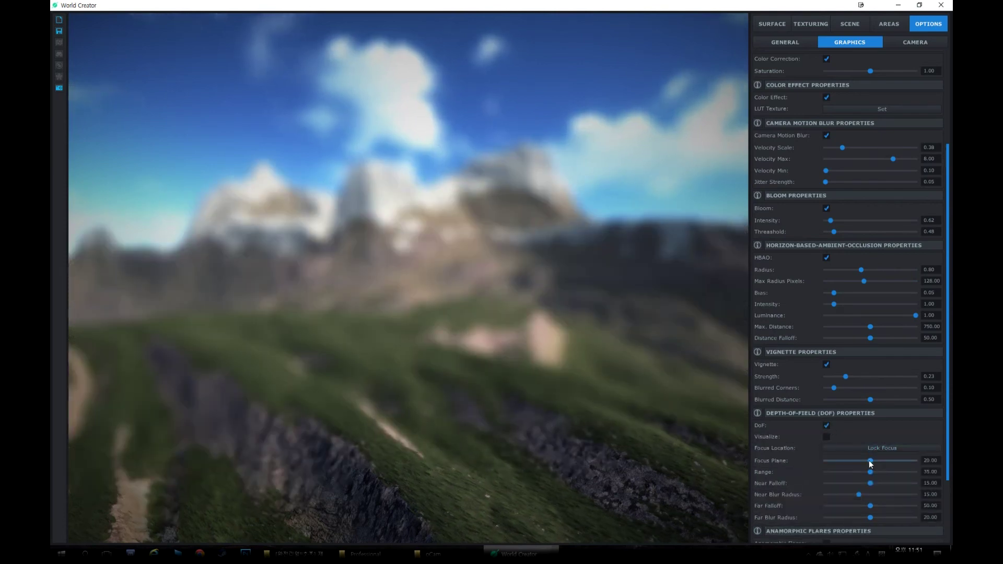
pyautogui.moveTo(868, 462); pyautogui.dragTo(934, 475)
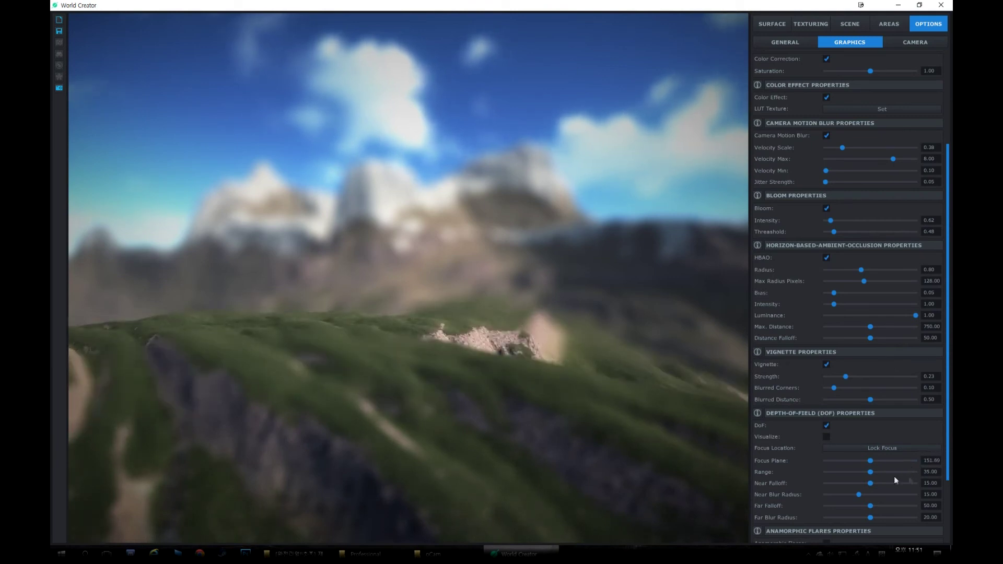
pyautogui.moveTo(872, 473); pyautogui.dragTo(936, 468)
pyautogui.moveTo(874, 484); pyautogui.dragTo(948, 486)
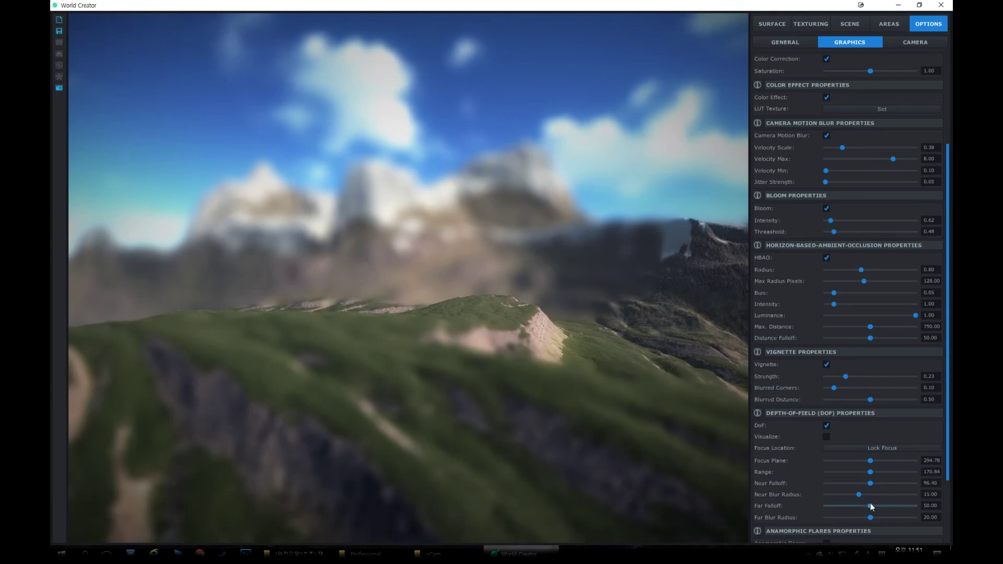
pyautogui.moveTo(878, 508); pyautogui.dragTo(948, 513)
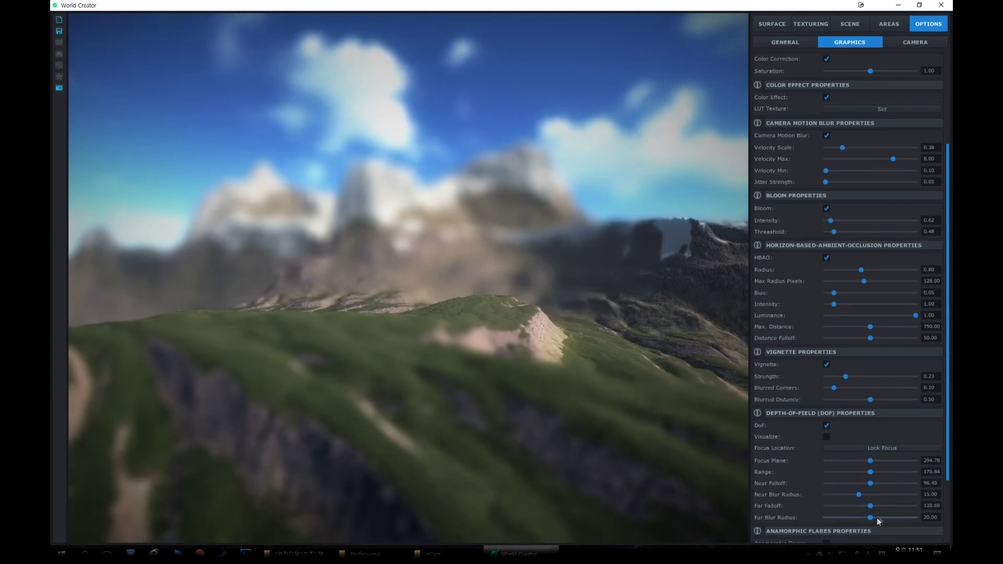
# - Set the depth-of-field far blur radius to 1.54, near falloff to 188.69 and near blur radius to 1.52
pyautogui.moveTo(870, 517); pyautogui.dragTo(831, 518)
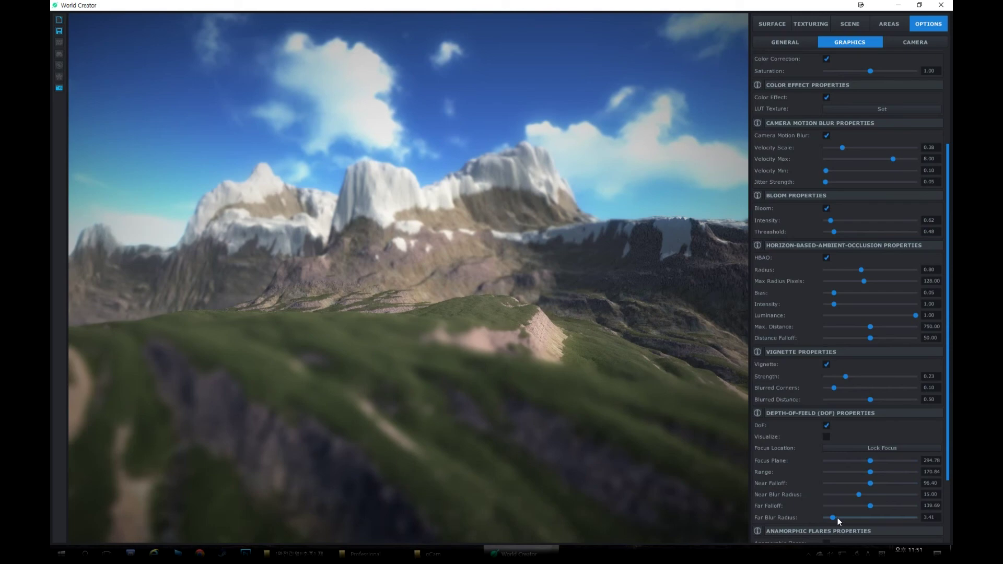
pyautogui.moveTo(840, 518); pyautogui.dragTo(829, 518)
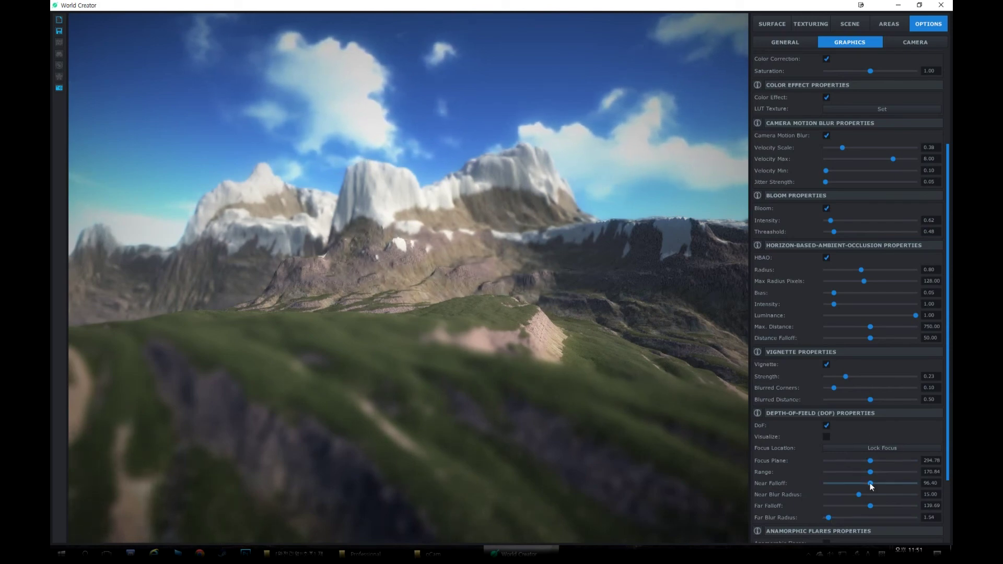
pyautogui.moveTo(870, 483); pyautogui.dragTo(912, 493)
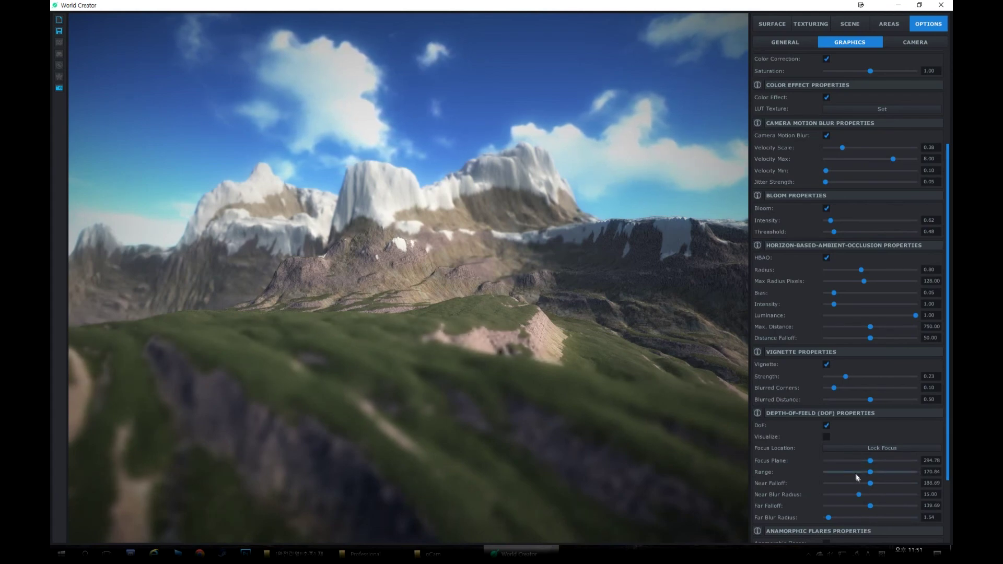
pyautogui.moveTo(863, 497); pyautogui.dragTo(831, 500)
# - Enable sun flares with an intensity of 0.82, and try out anamorphic flares before turning them off
pyautogui.scroll(-3, 844, 449)
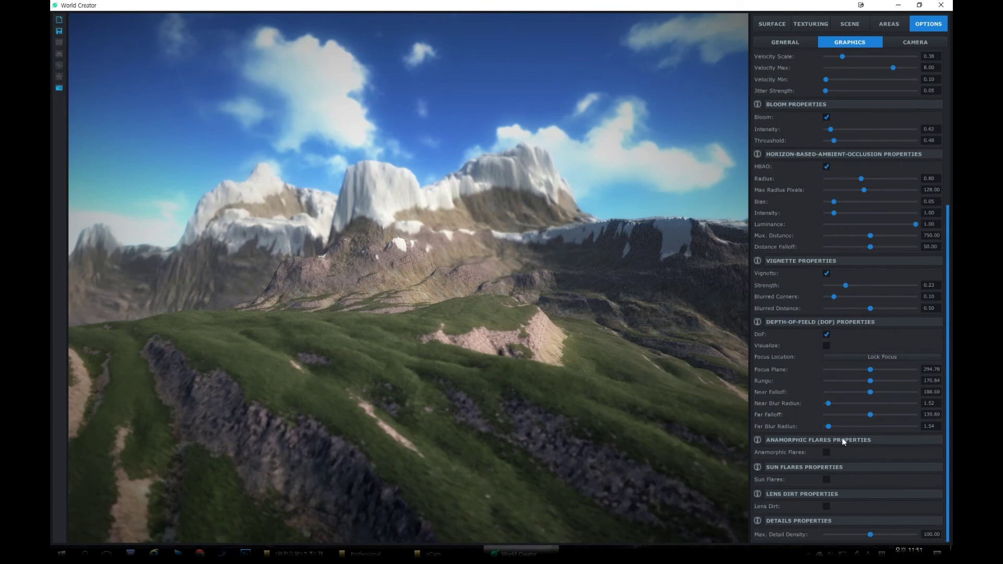
pyautogui.click(825, 479)
pyautogui.moveTo(830, 504)
pyautogui.mouseDown()
pyautogui.moveTo(857, 504)
pyautogui.moveTo(835, 519)
pyautogui.mouseUp()
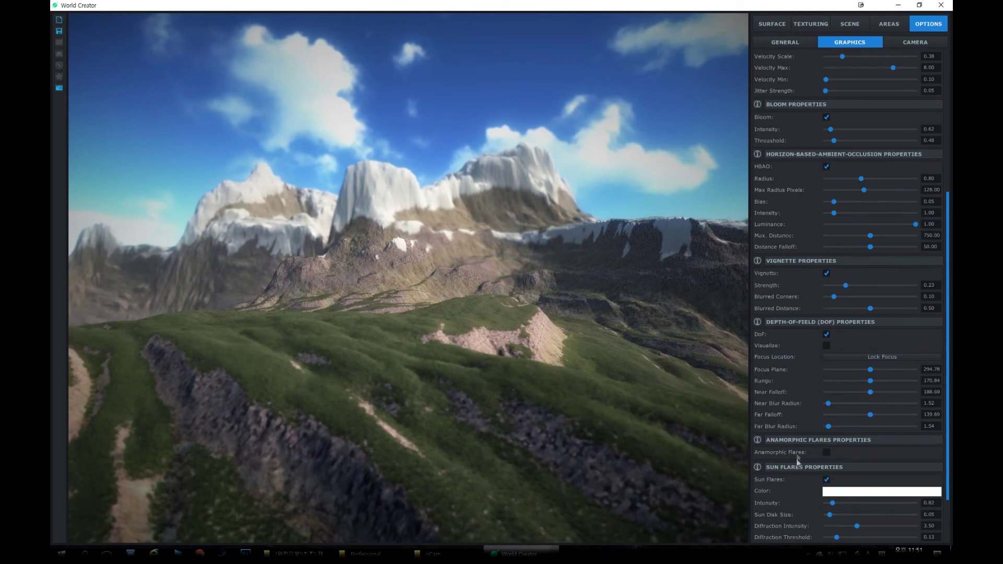
pyautogui.click(826, 452)
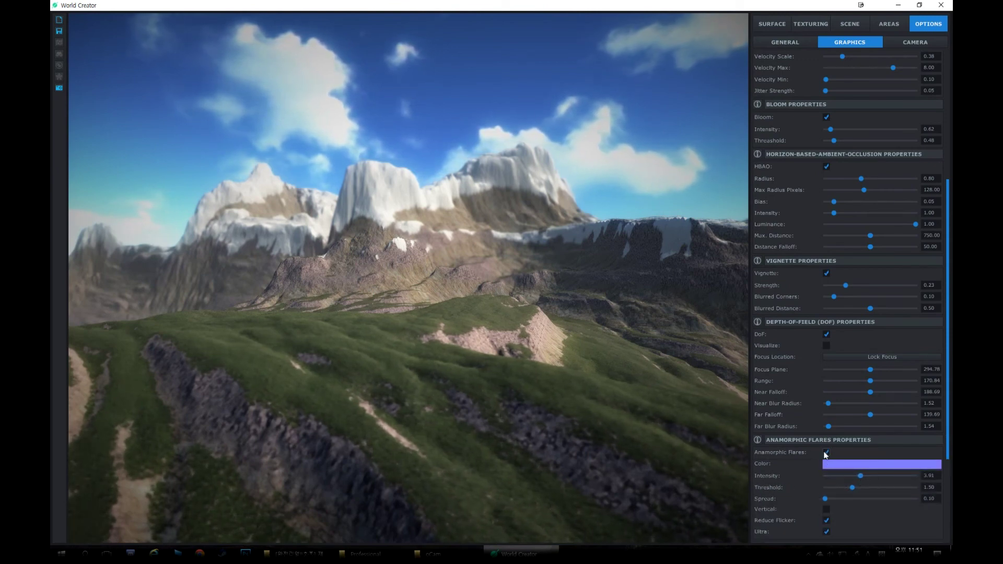
pyautogui.click(826, 452)
# - Enable lens dirt and set the maximum detail density to 157.29
pyautogui.scroll(-3, 830, 470)
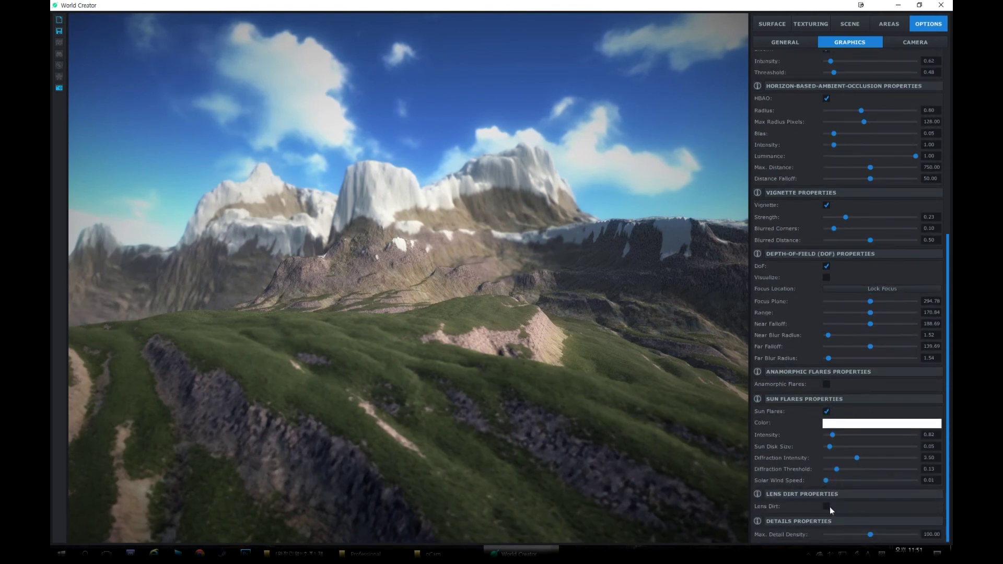
pyautogui.click(827, 506)
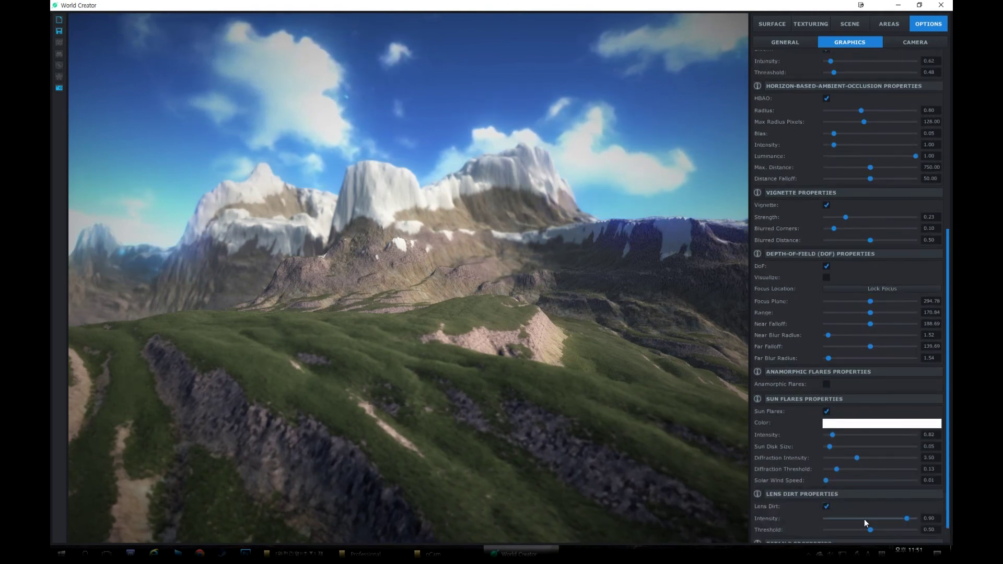
pyautogui.scroll(-1, 867, 504)
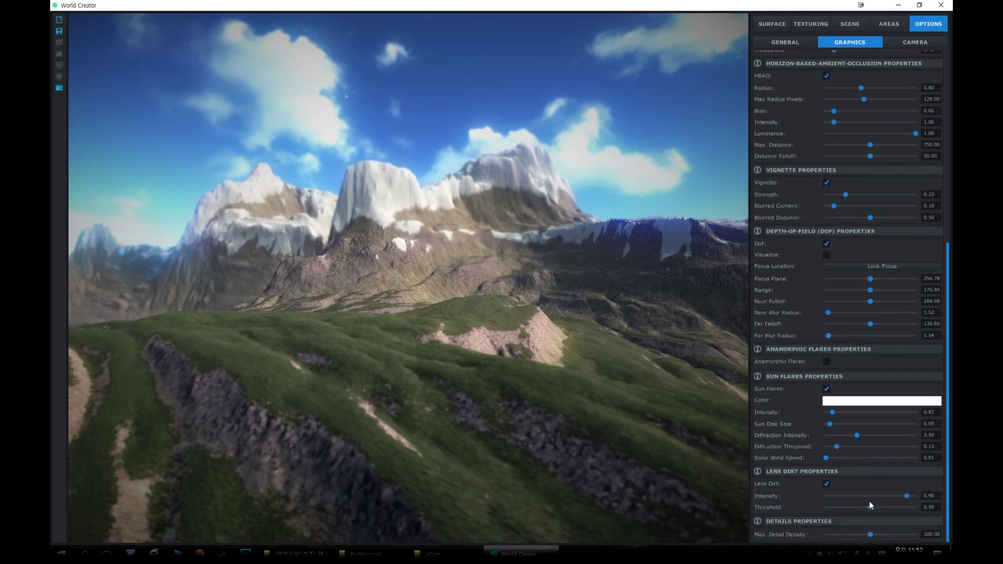
pyautogui.moveTo(870, 534); pyautogui.dragTo(923, 528)
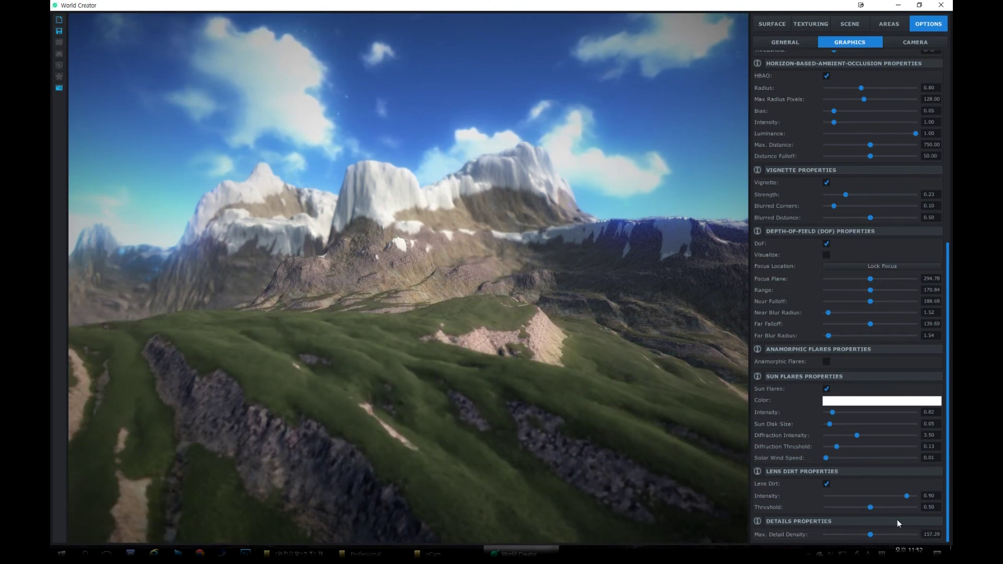
# - Try out the depth-of-field visualization, and toggle the color effect to compare the picture, restoring both settings
pyautogui.scroll(3, 835, 310)
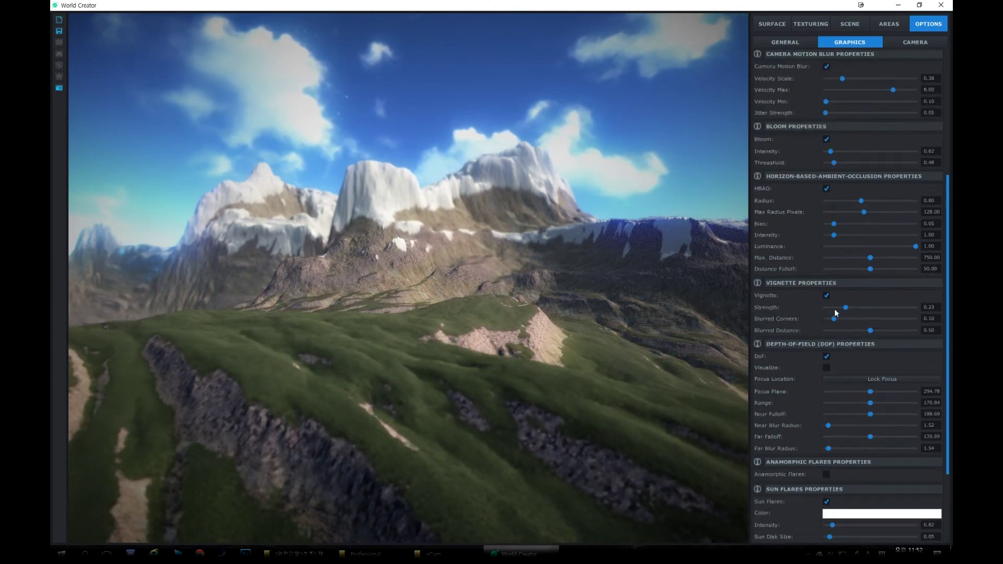
pyautogui.click(827, 368)
pyautogui.click(826, 367)
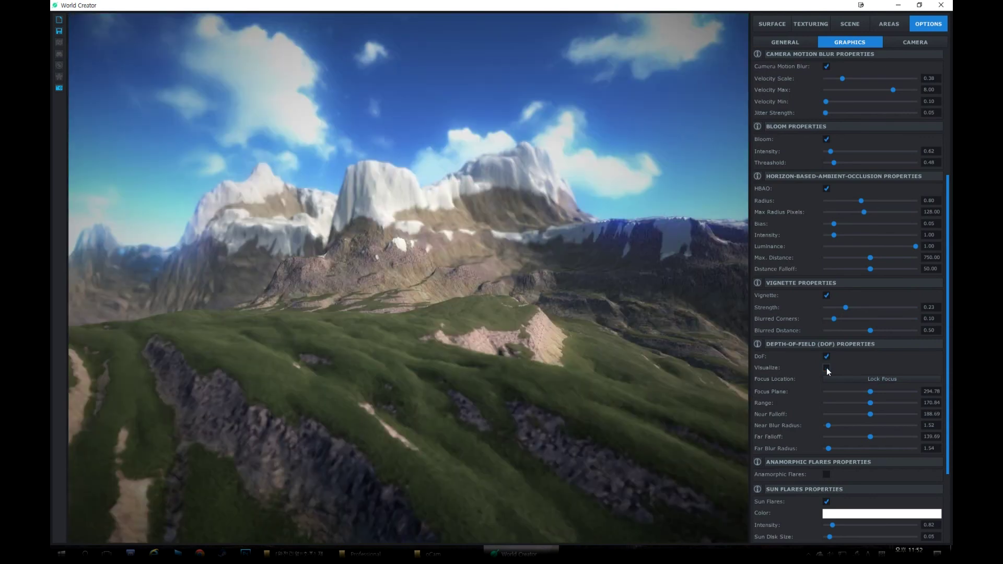
pyautogui.scroll(5, 866, 373)
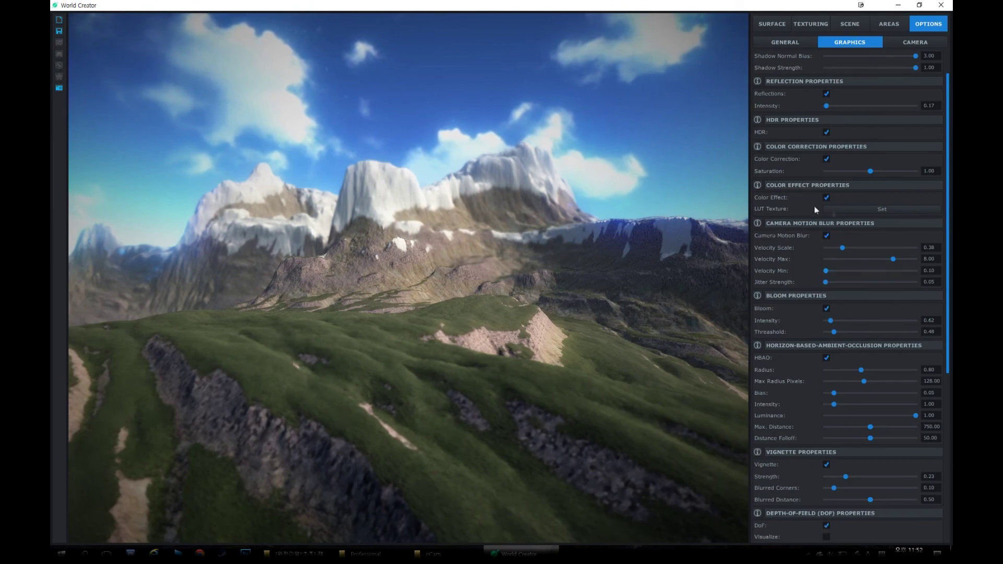
pyautogui.scroll(1, 811, 214)
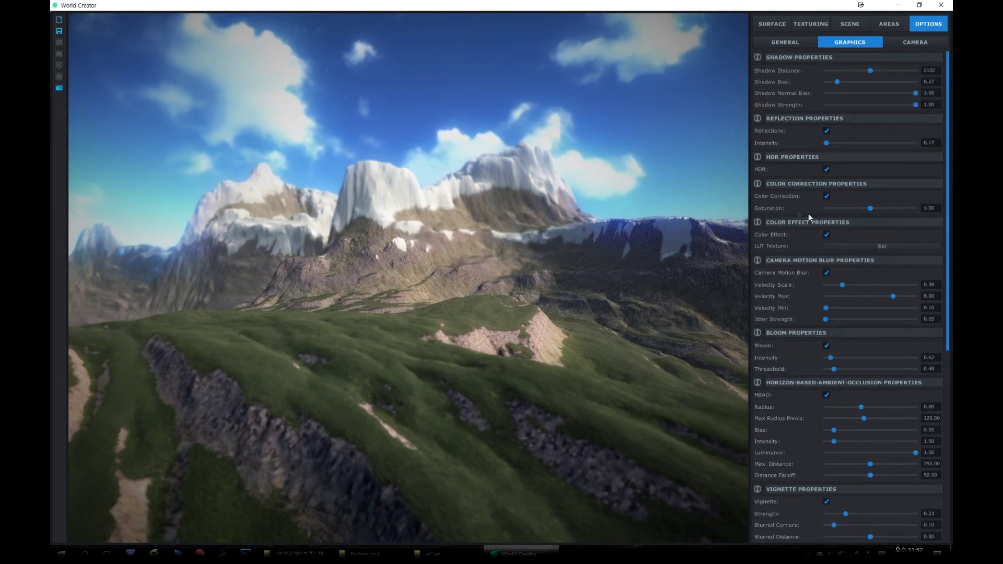
pyautogui.click(826, 234)
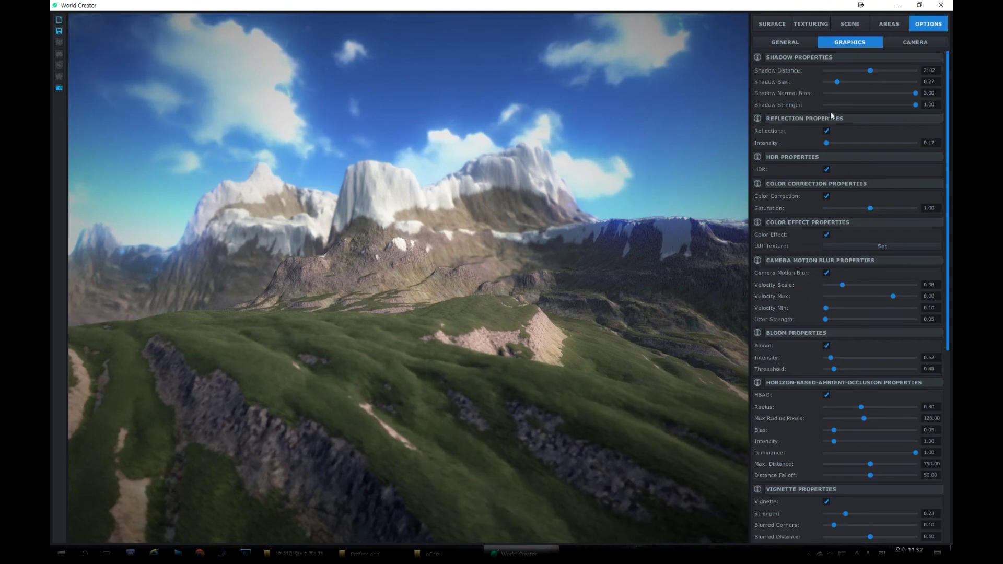
# - Raise the reflection intensity to 0.48 and adjust the shadow bias slightly
pyautogui.moveTo(830, 144)
pyautogui.mouseDown()
pyautogui.moveTo(853, 146)
pyautogui.moveTo(830, 147)
pyautogui.mouseUp()
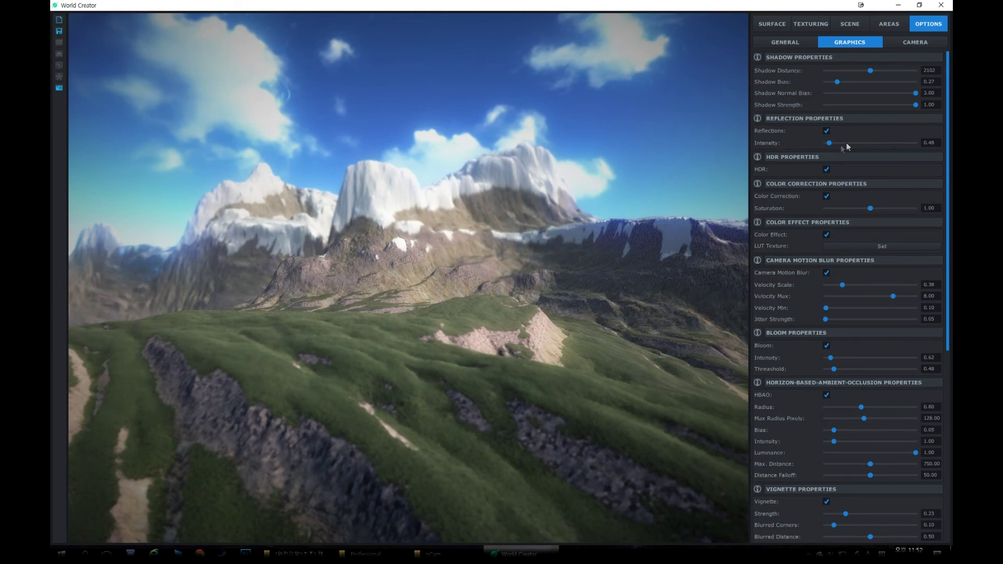
pyautogui.moveTo(836, 81)
pyautogui.mouseDown()
pyautogui.moveTo(873, 82)
pyautogui.moveTo(833, 83)
pyautogui.mouseUp()
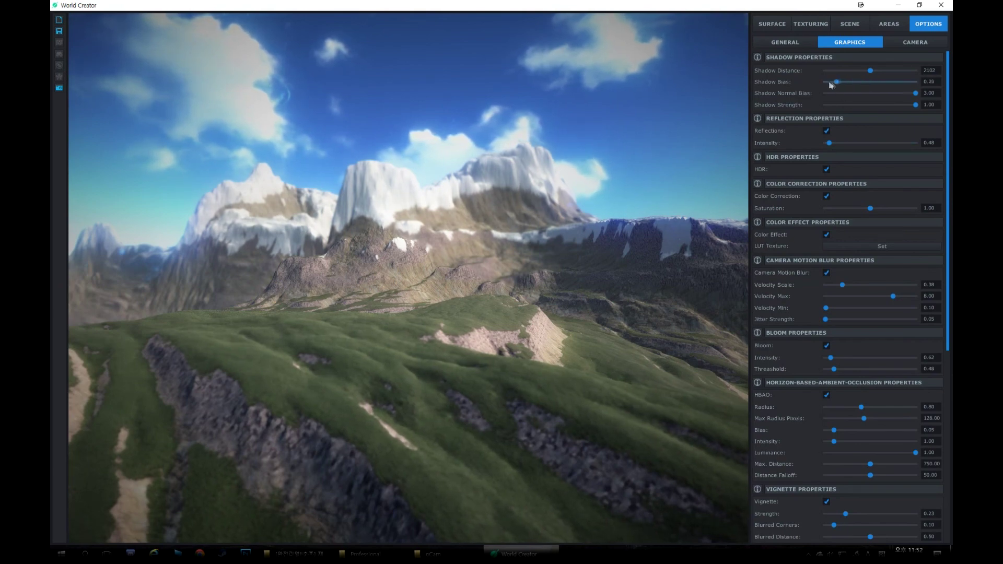
# - Set the camera's look sensitivity to 3.69, move speed multiplier to 3.14 and field of view to 90
pyautogui.click(912, 44)
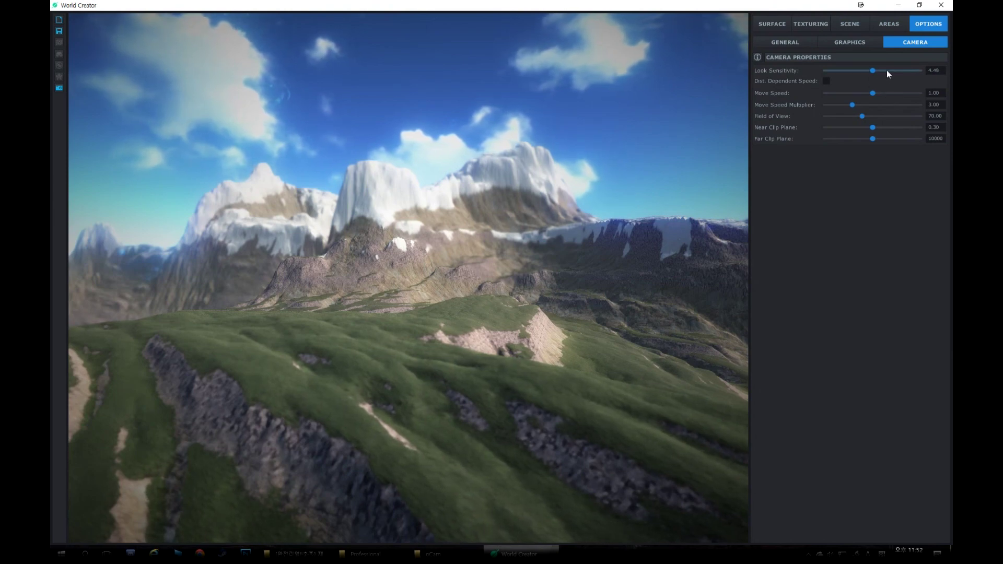
pyautogui.click(855, 105)
pyautogui.moveTo(862, 119); pyautogui.dragTo(870, 120)
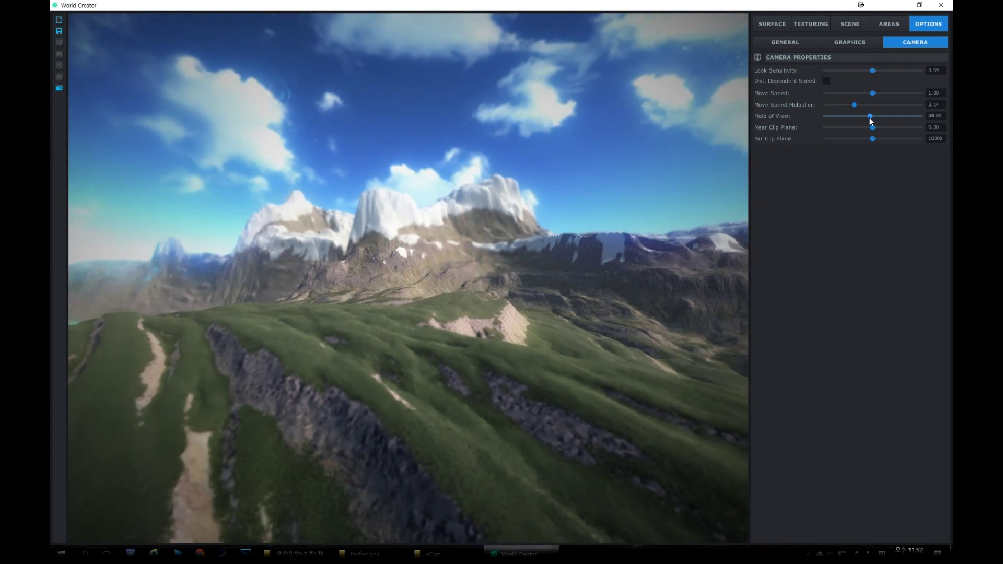
pyautogui.click(943, 115)
pyautogui.write('90')
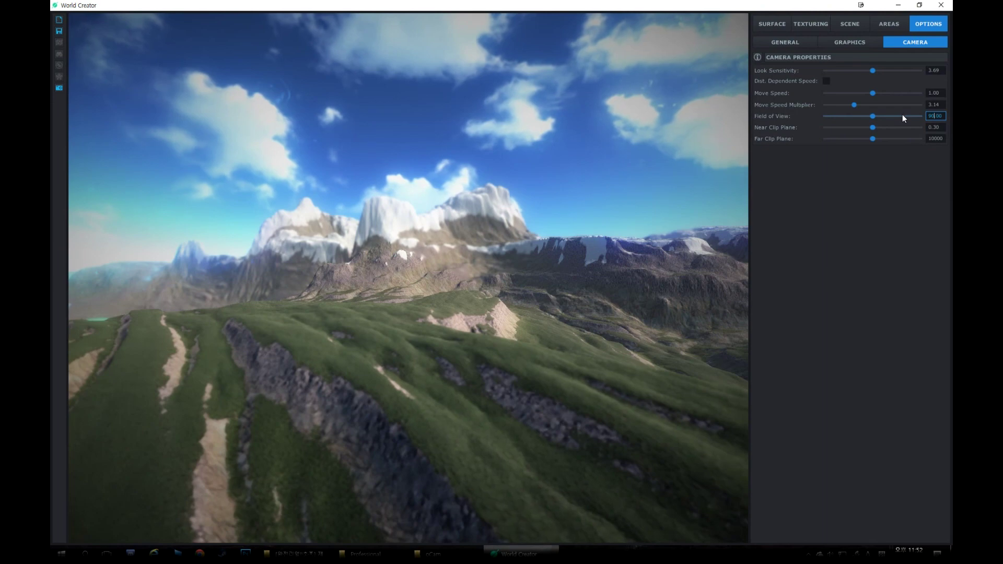
pyautogui.click(792, 184)
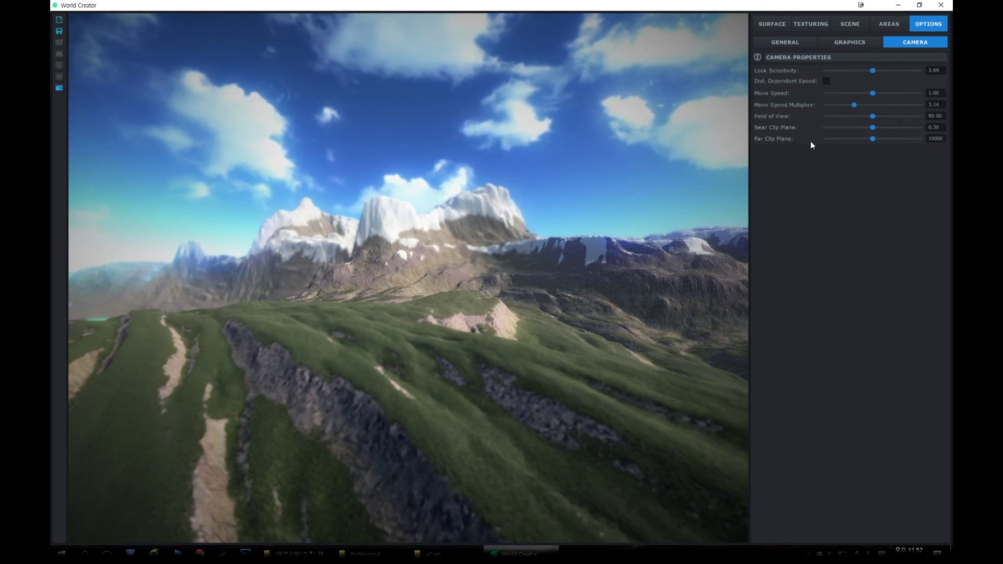